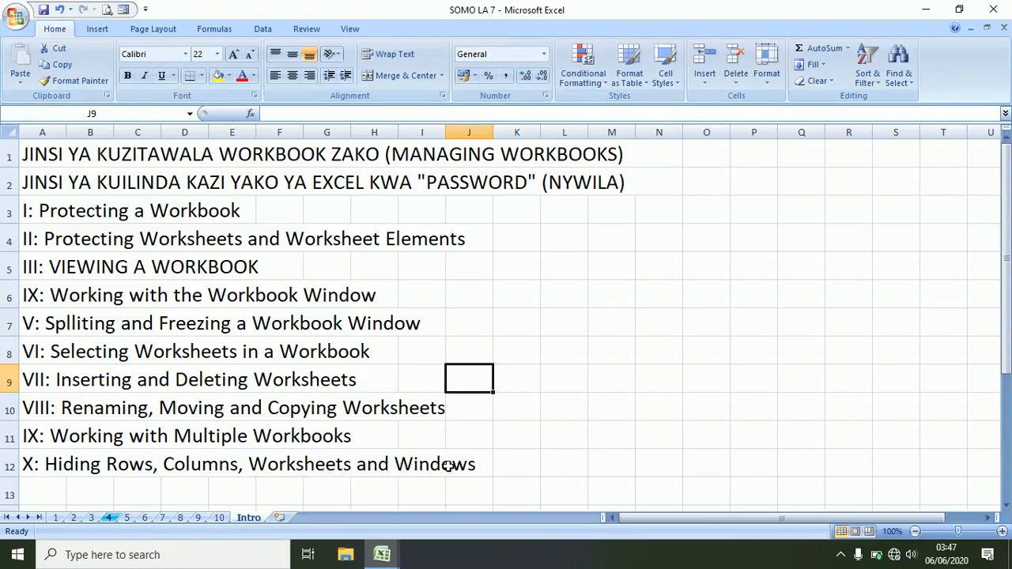
- Open sheet 1 and look over the SAYANSI score in D14 and the M/JAMII score in F8
left_click(56, 518)
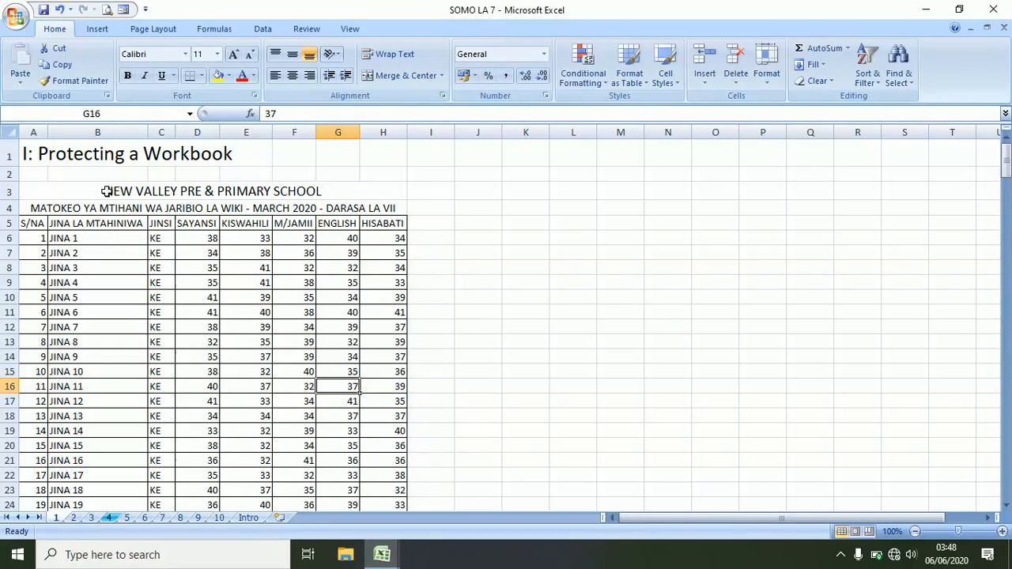
left_click(189, 354)
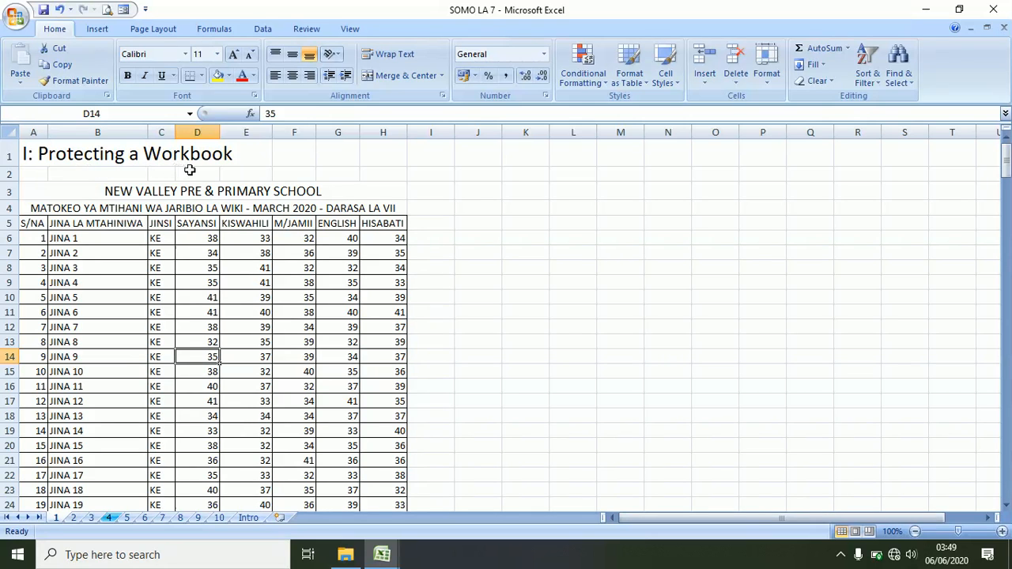
left_click(312, 265)
scroll(311, 318, "down", 9)
scroll(312, 321, "up", 9)
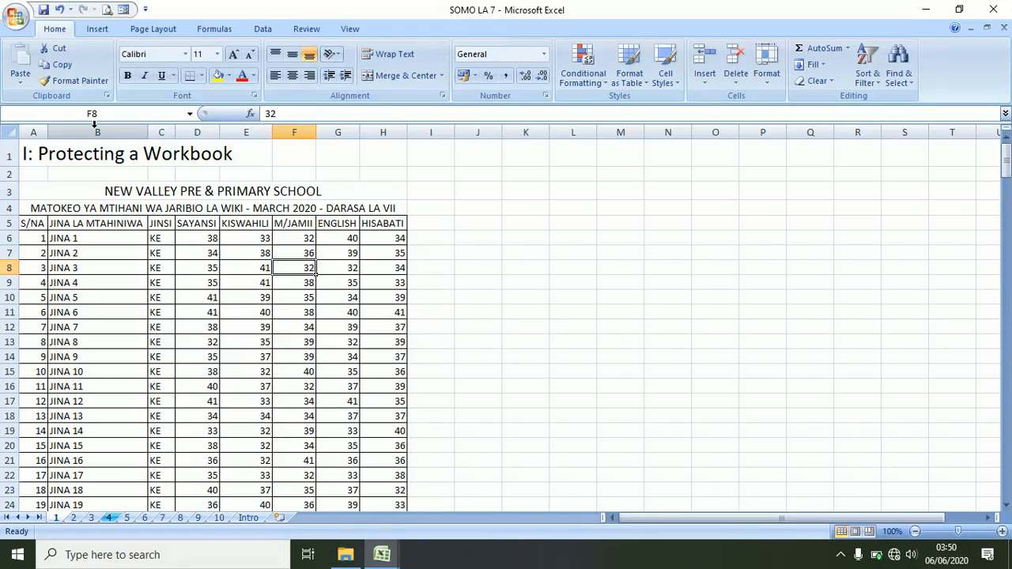
- Encrypt SOMO LA 7 with a confirmed opening password via Prepare > Encrypt Document, then close it
left_click(15, 18)
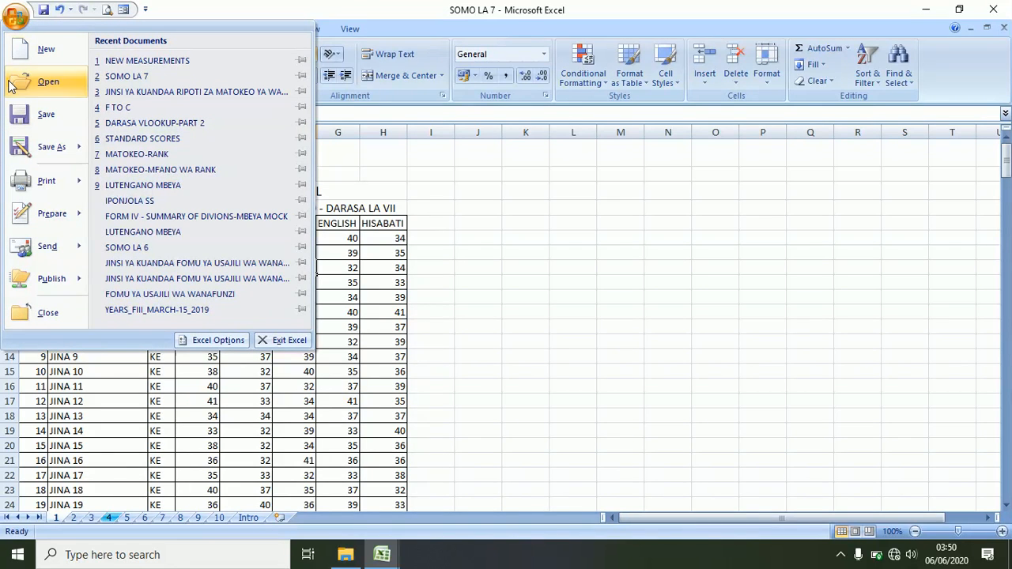
mouse_move(39, 218)
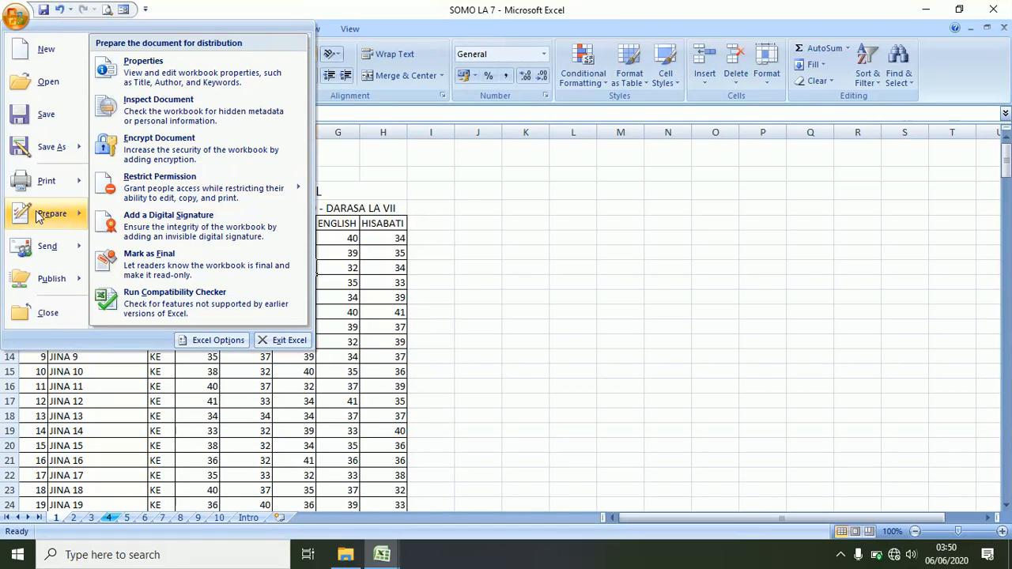
left_click(169, 153)
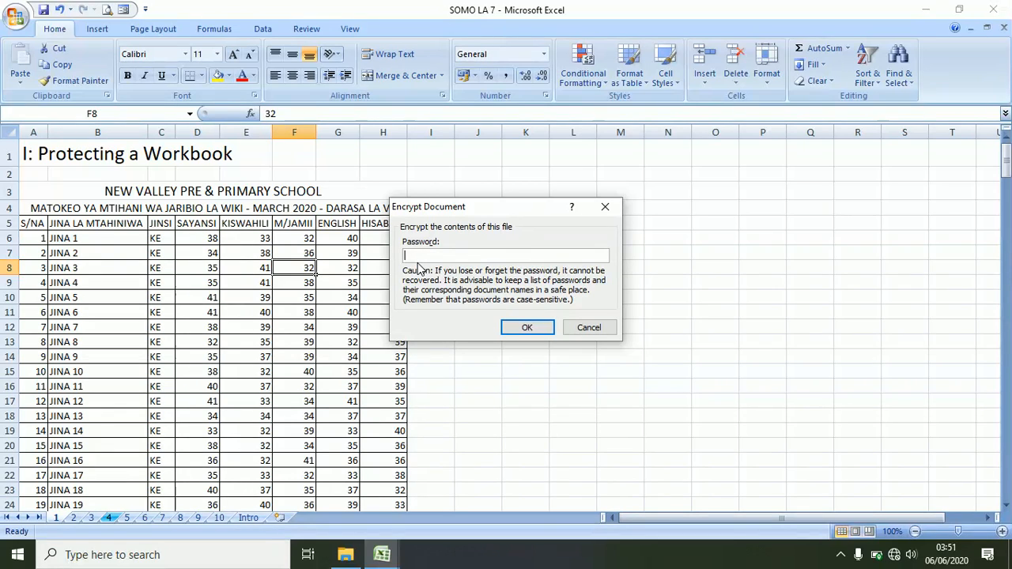
type("••••")
left_click(527, 327)
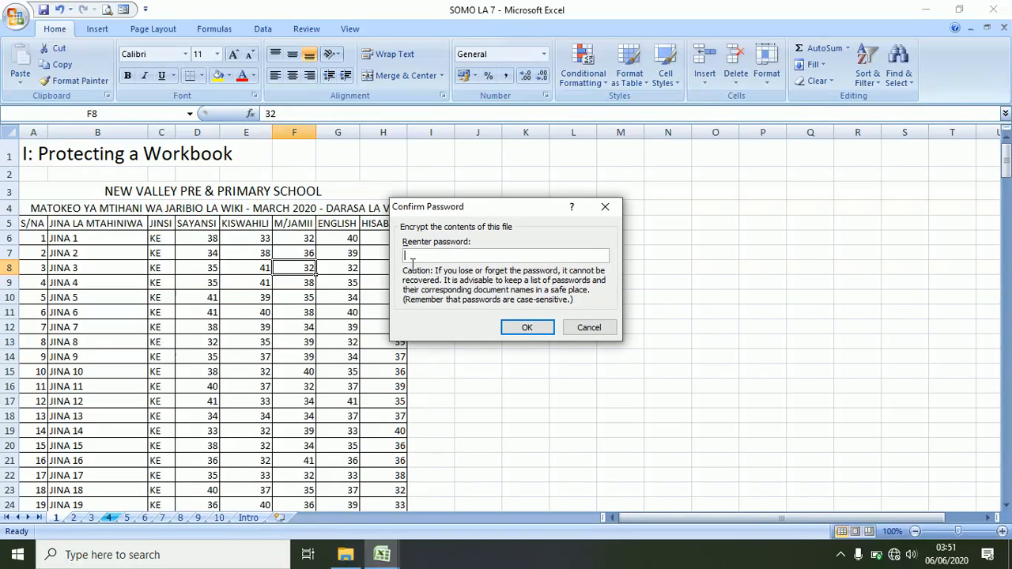
type("1")
left_click(525, 328)
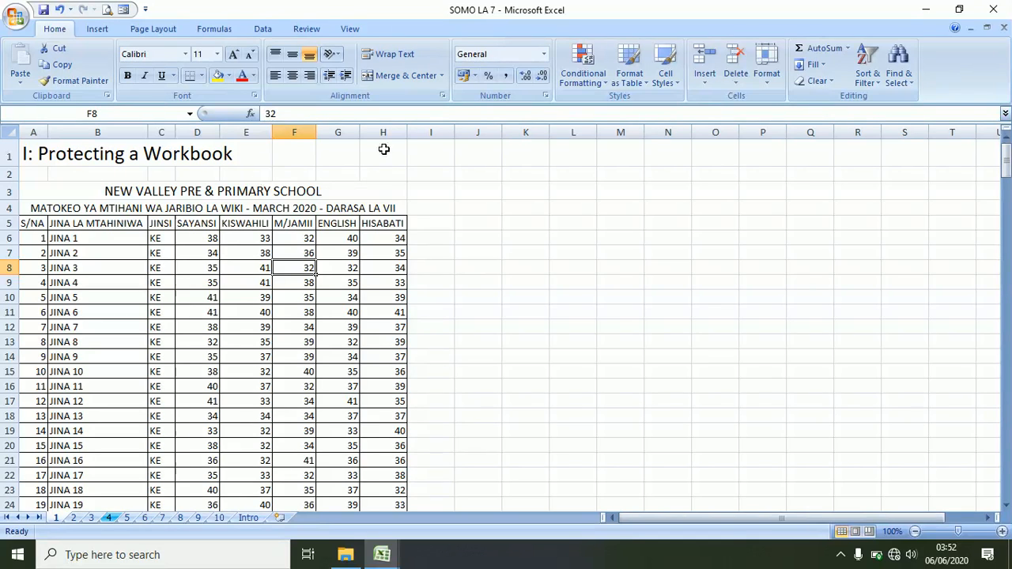
left_click(1001, 12)
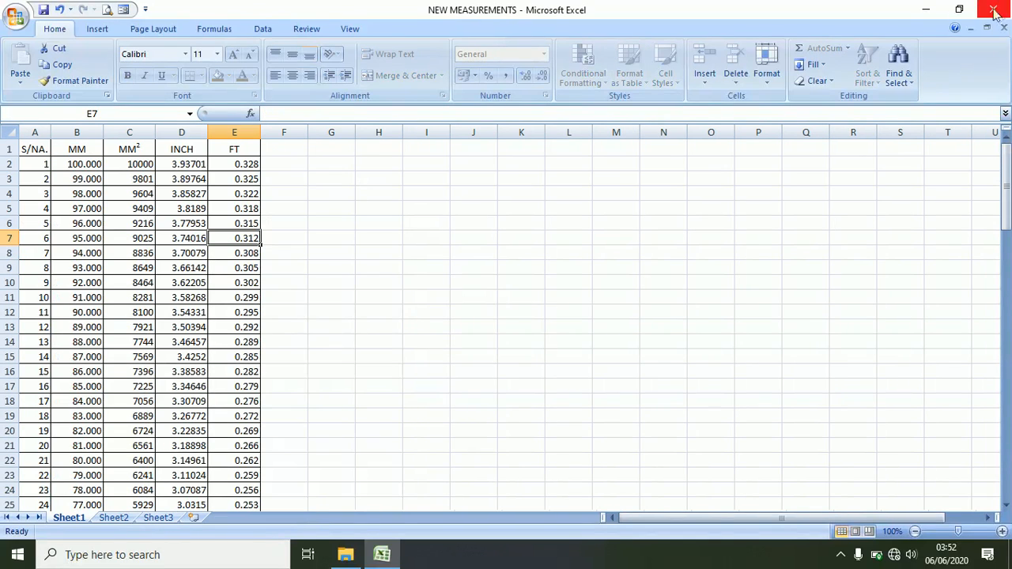
- Minimize NEW MEASUREMENTS, open SOMO LA 7 from Explorer, and cancel the password prompt
left_click(926, 9)
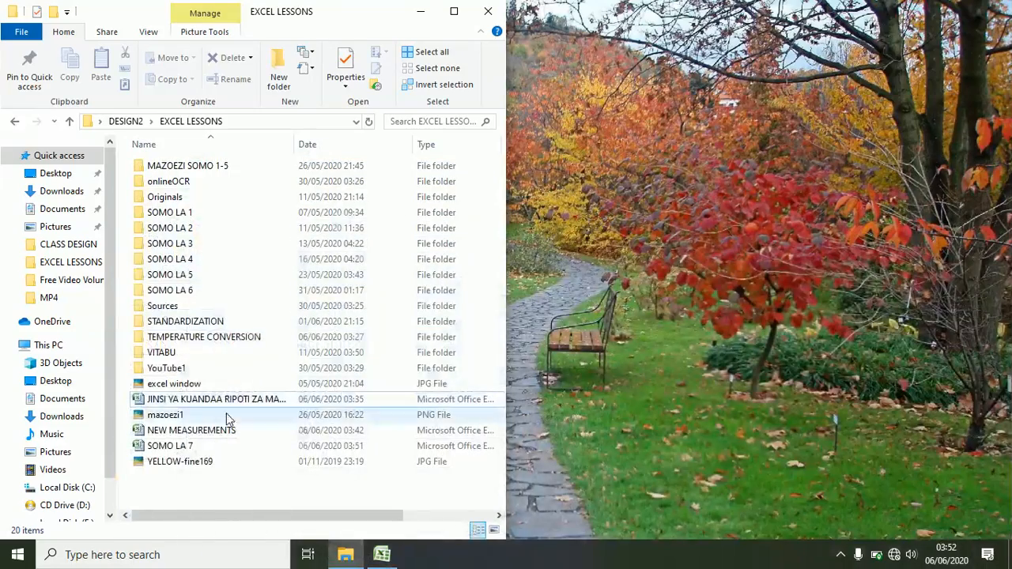
double_click(172, 448)
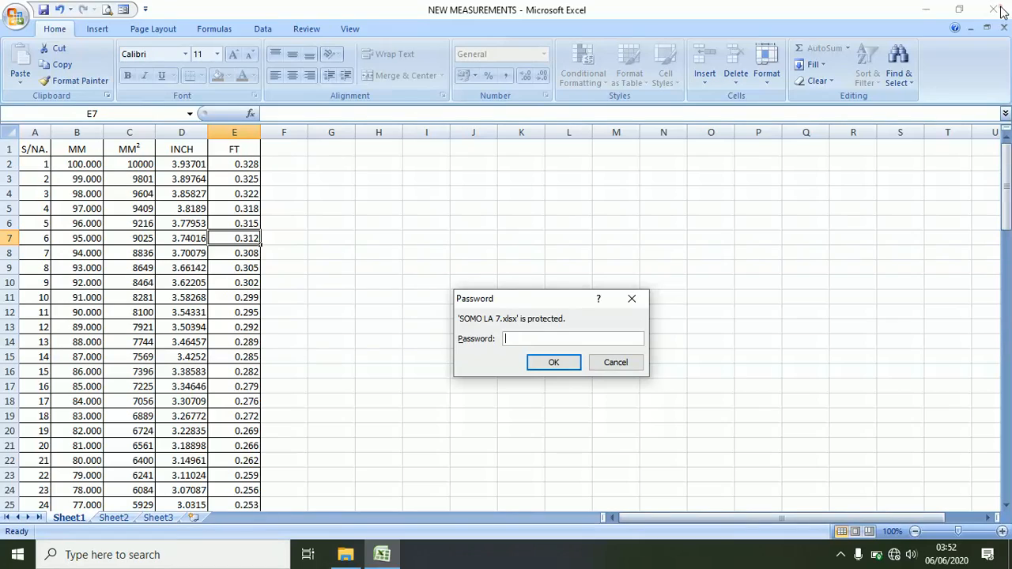
left_click(604, 363)
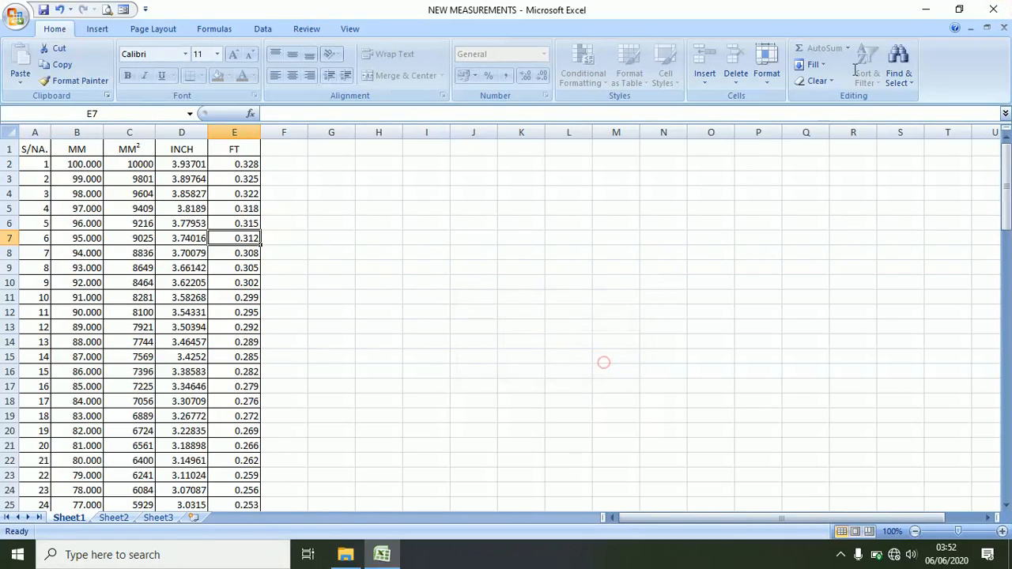
left_click(991, 10)
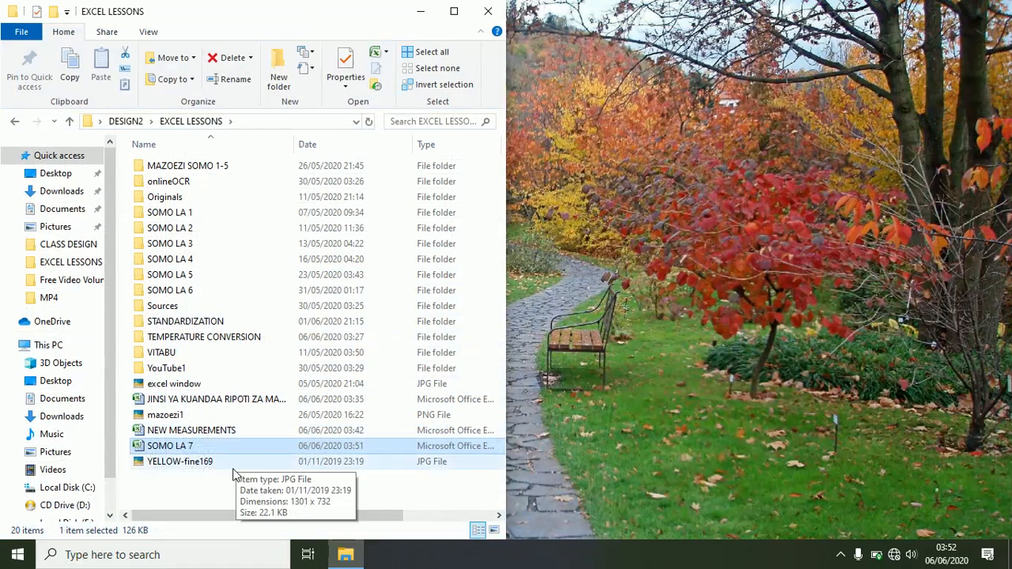
- Reopen SOMO LA 7 with a wrong password and dismiss the incorrect-password warning
double_click(179, 445)
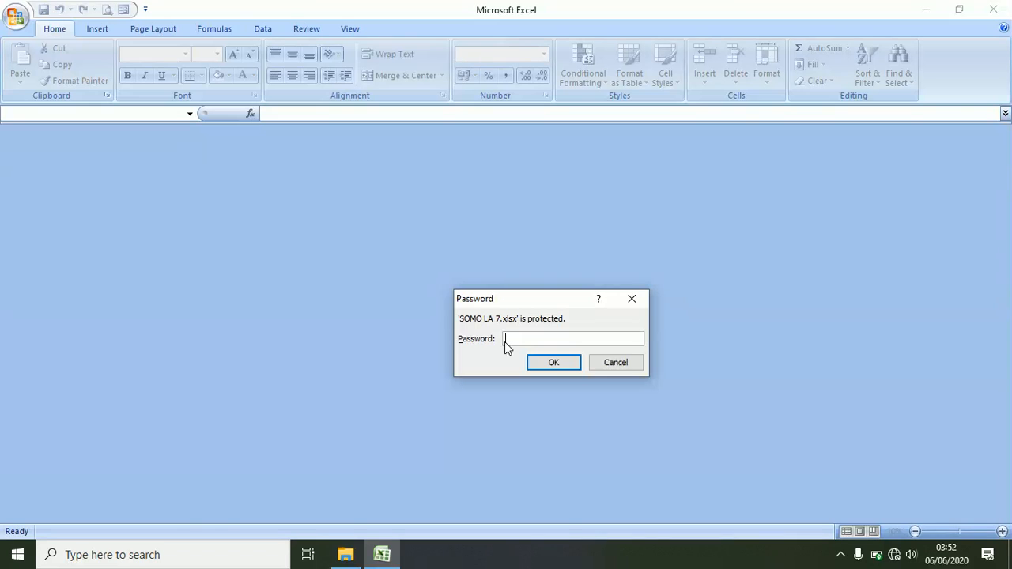
type("••••••••••••••••")
key("Return")
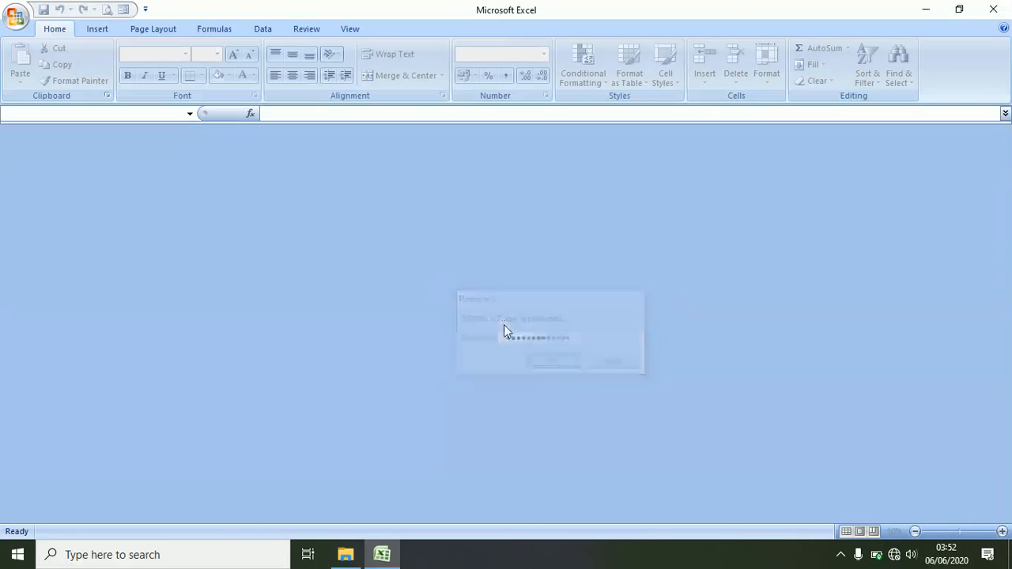
left_click(506, 314)
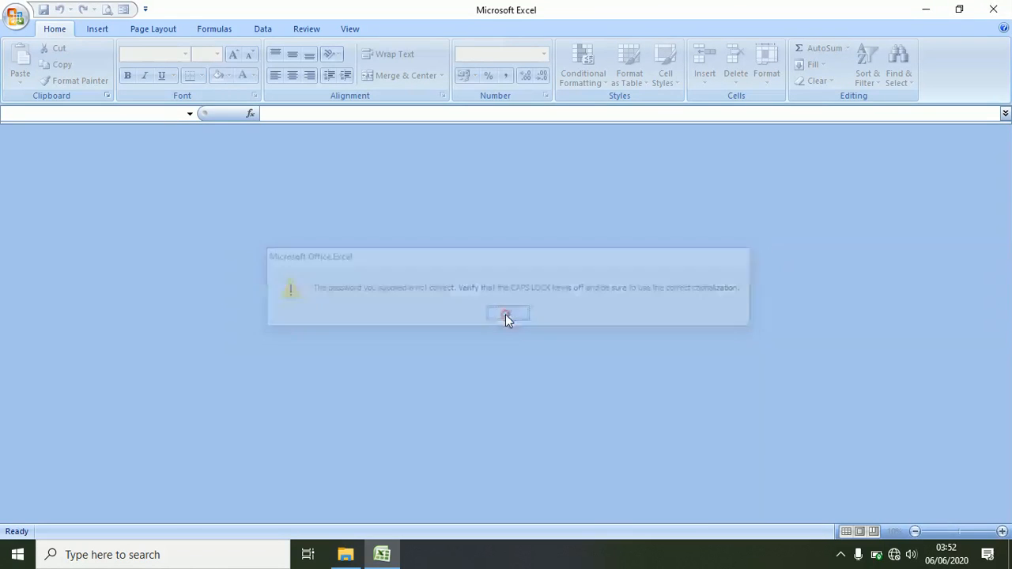
left_click(994, 10)
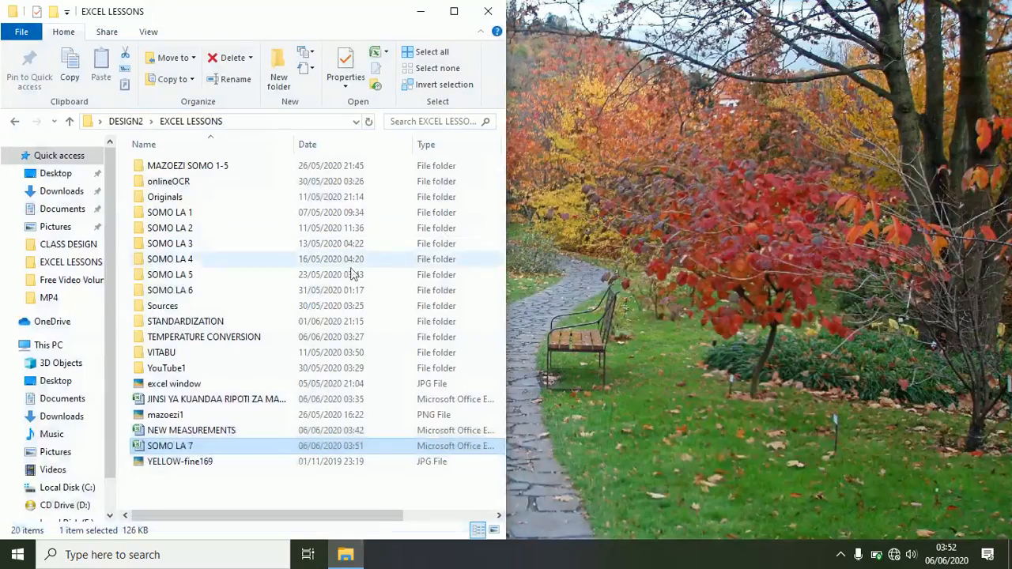
- Open SOMO LA 7 again using the correct password
double_click(168, 445)
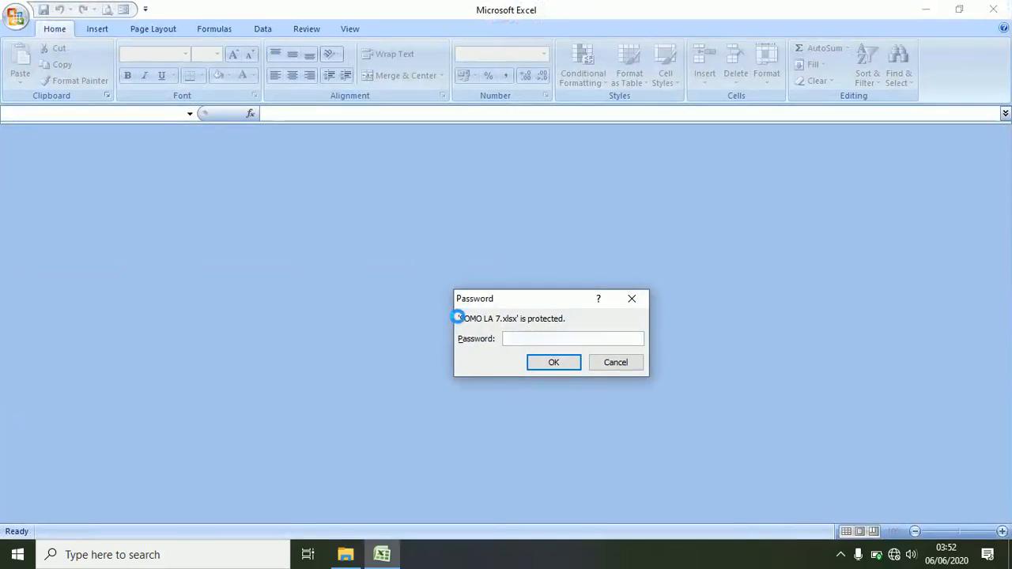
type("1")
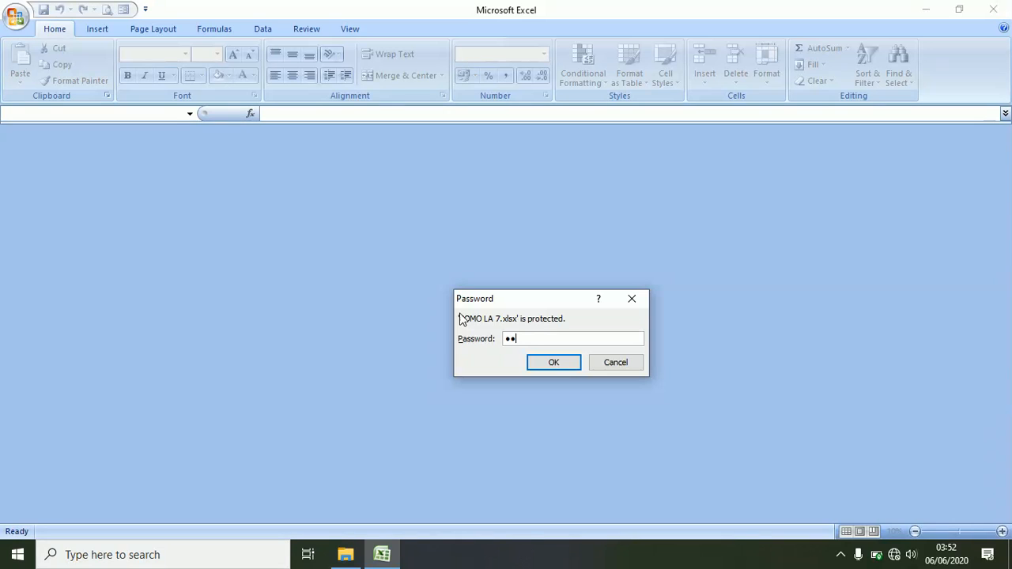
key("Return")
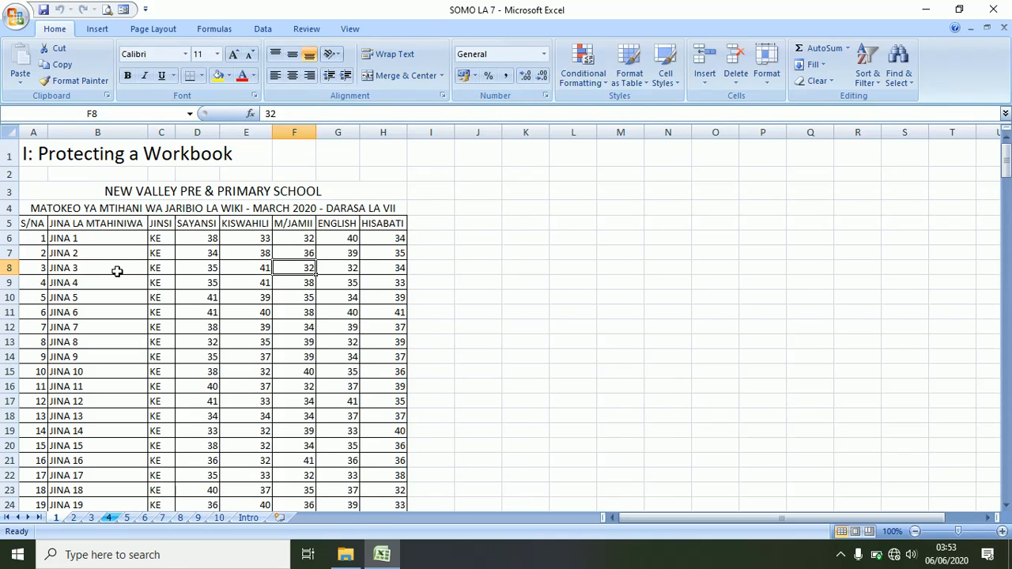
- Clear the Encrypt Document password, then close Excel and reopen SOMO LA 7 to check for a prompt
left_click(12, 19)
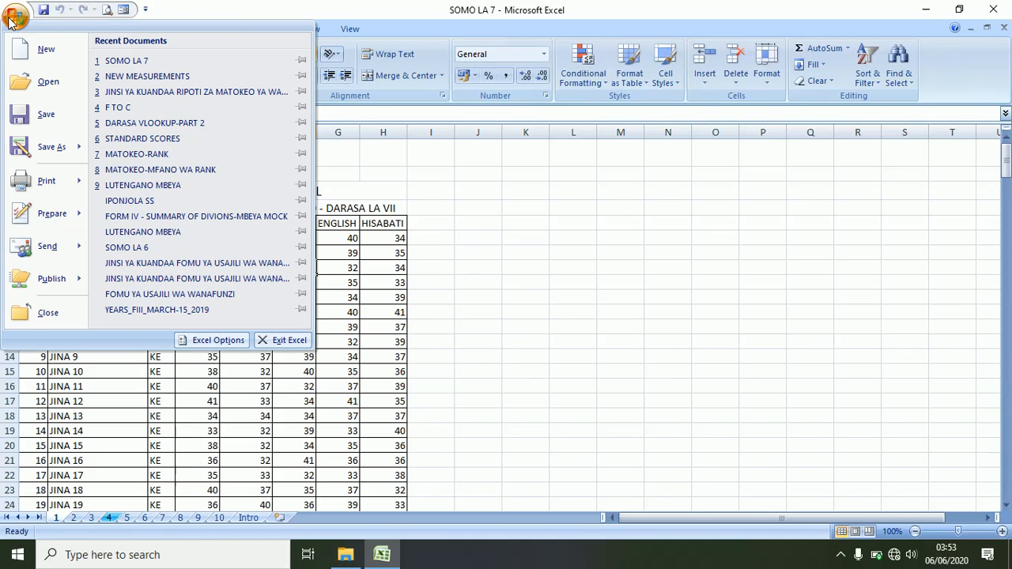
mouse_move(33, 225)
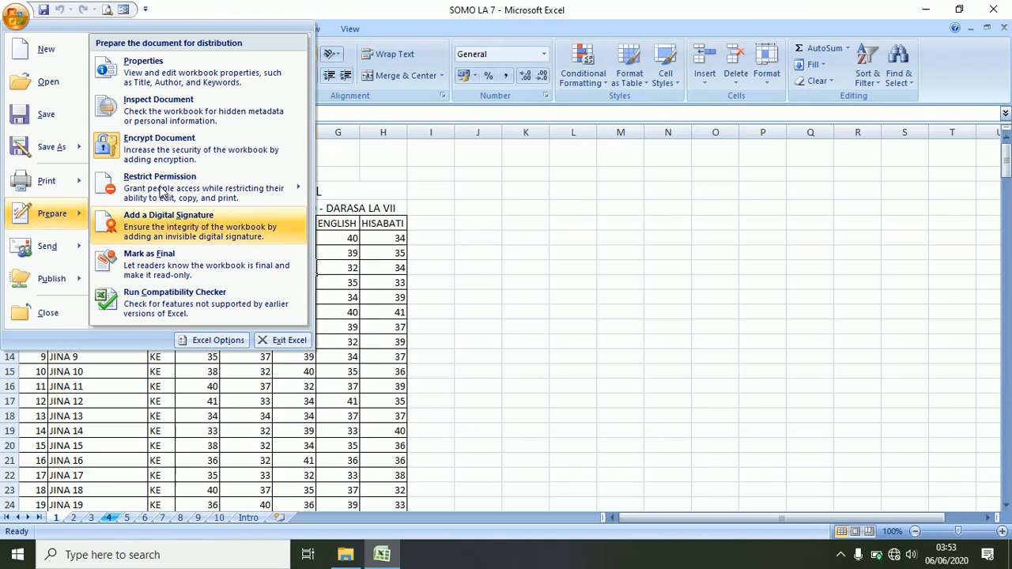
left_click(174, 147)
type("12345")
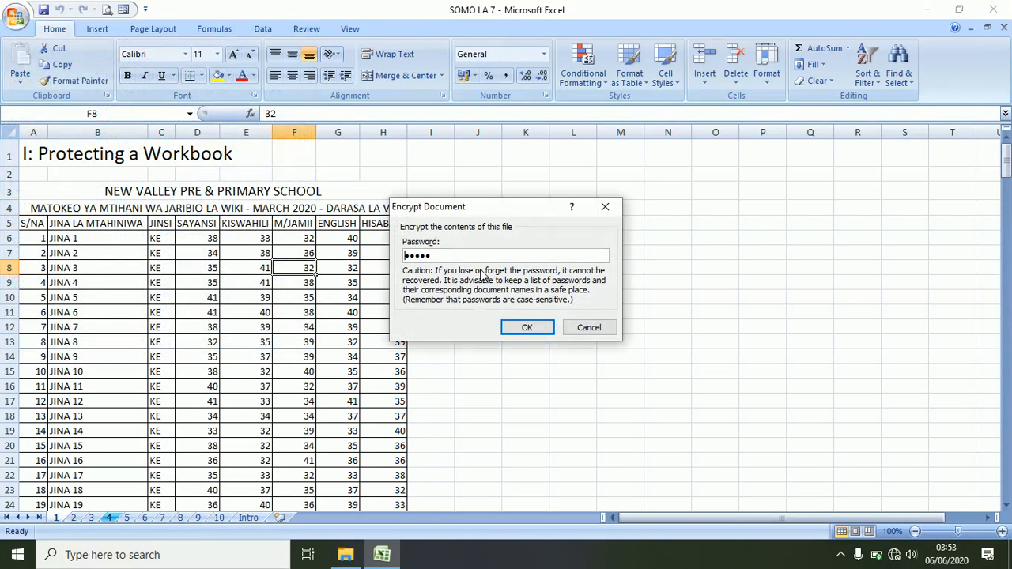
left_click_drag(438, 254, 401, 245)
key("BackSpace")
left_click(523, 329)
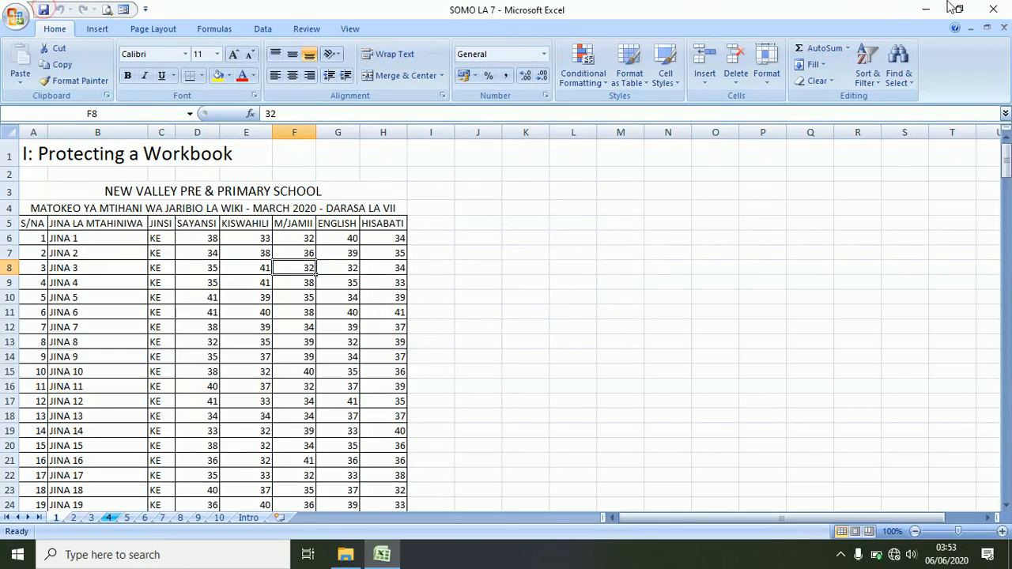
left_click(993, 9)
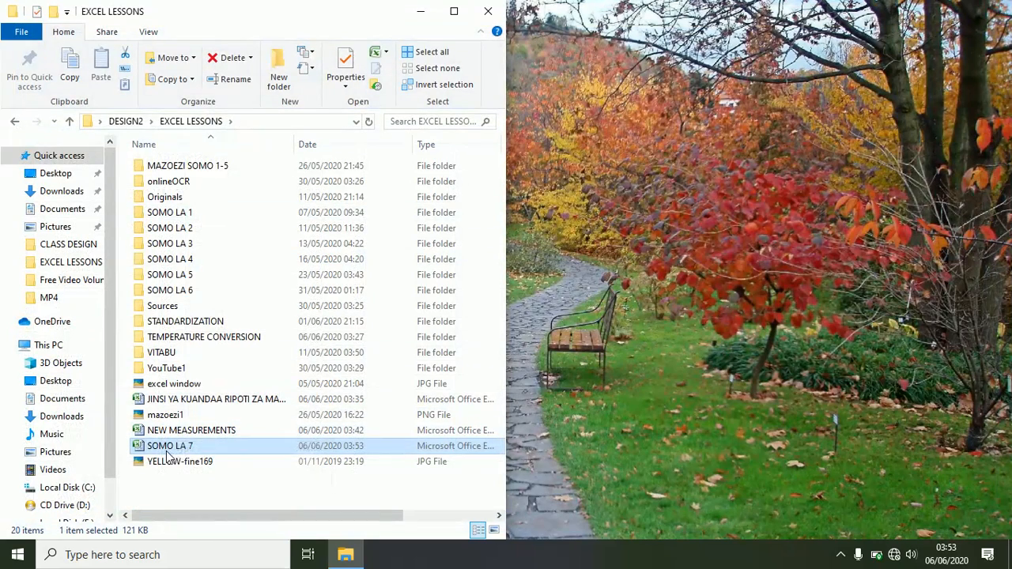
double_click(164, 446)
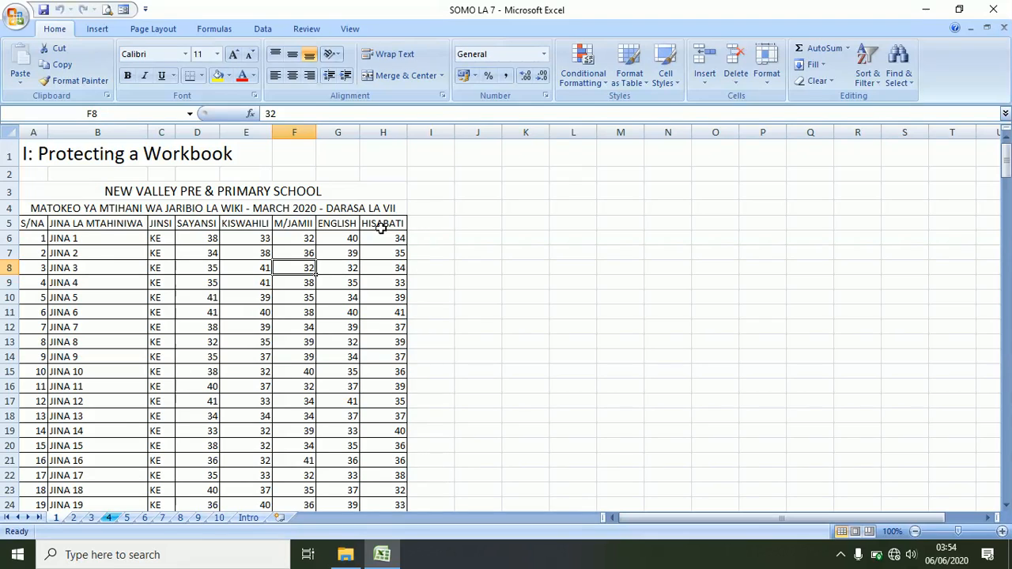
- Add two blank worksheets, delete Sheet1 and Sheet2 again, then return to sheet 1's score table
left_click(281, 519)
left_click(322, 520)
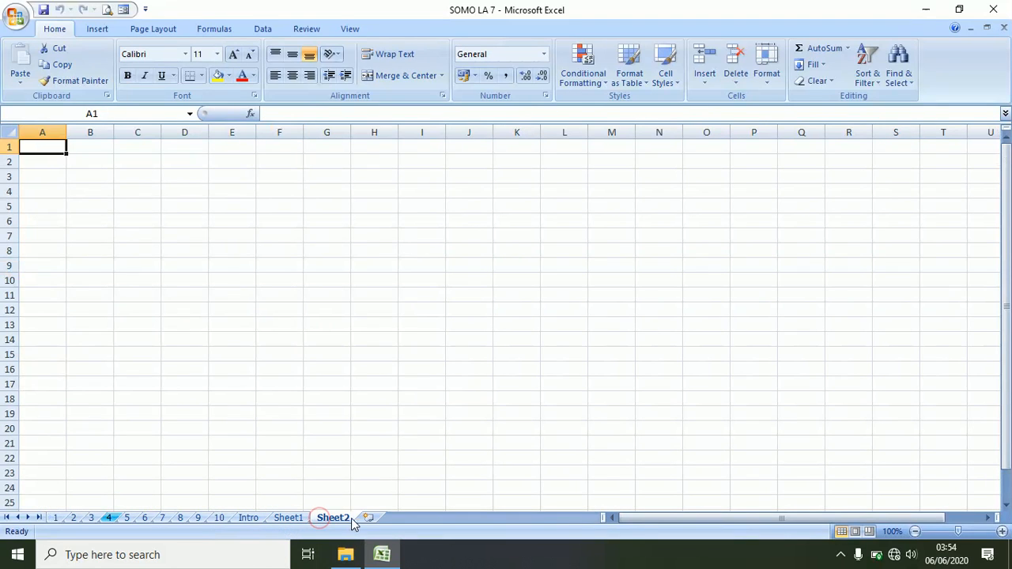
right_click(330, 519)
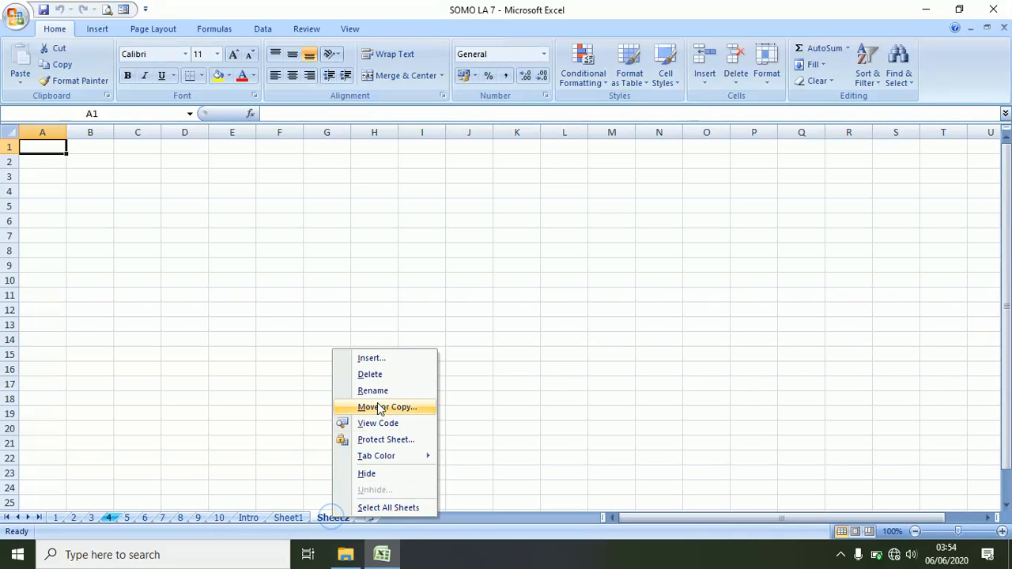
left_click(378, 375)
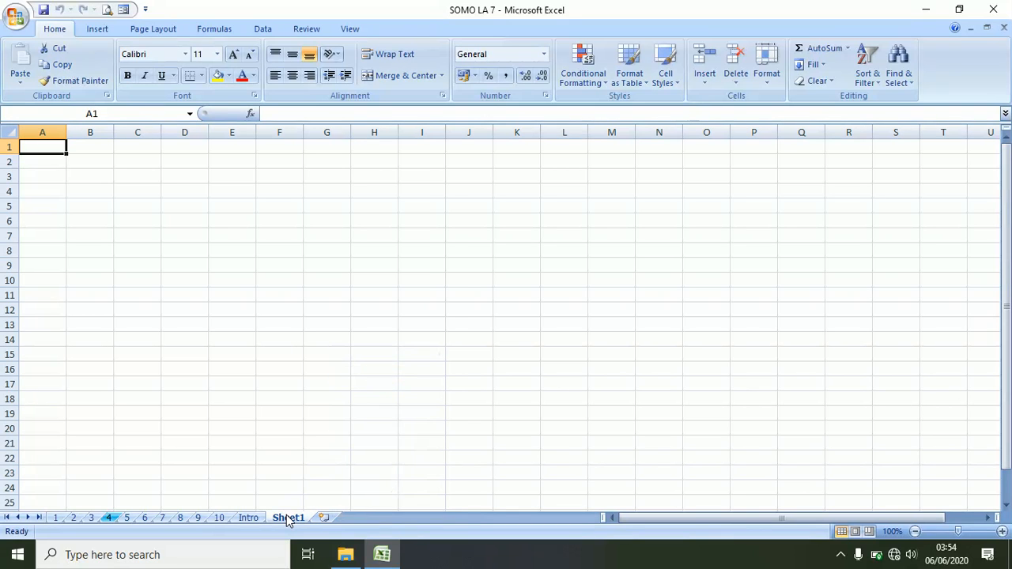
right_click(288, 519)
left_click(348, 377)
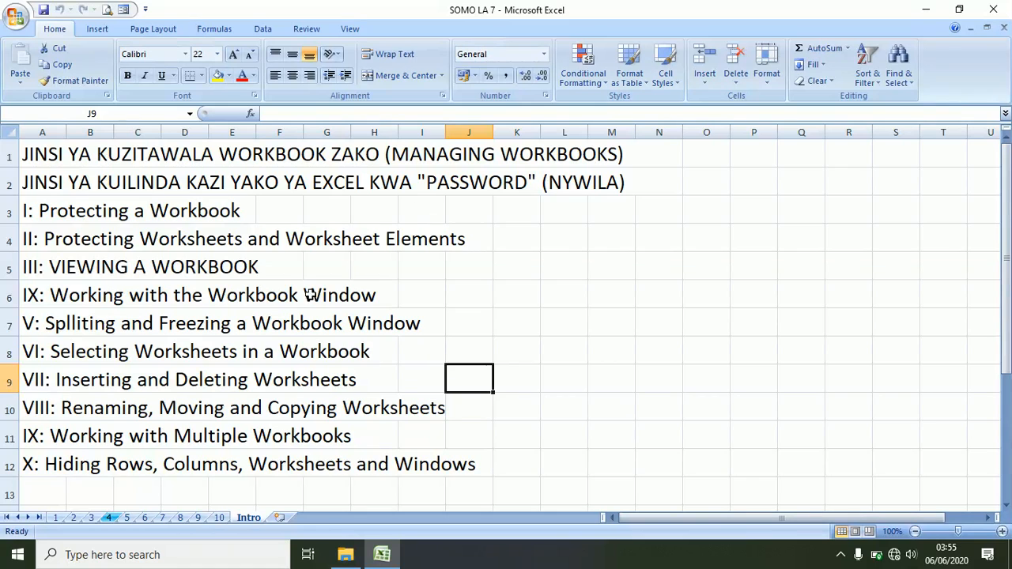
left_click(91, 519)
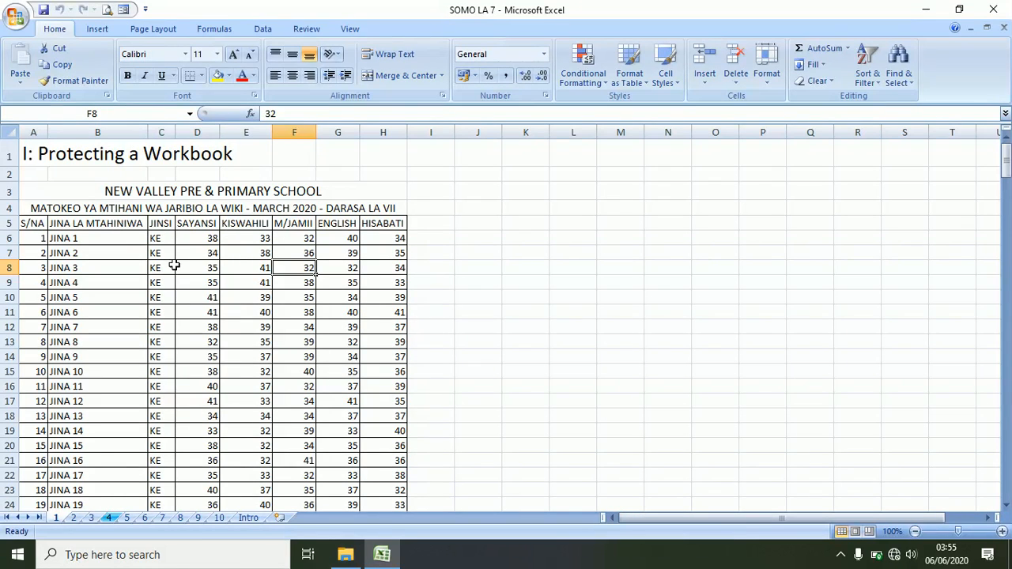
left_click(434, 341)
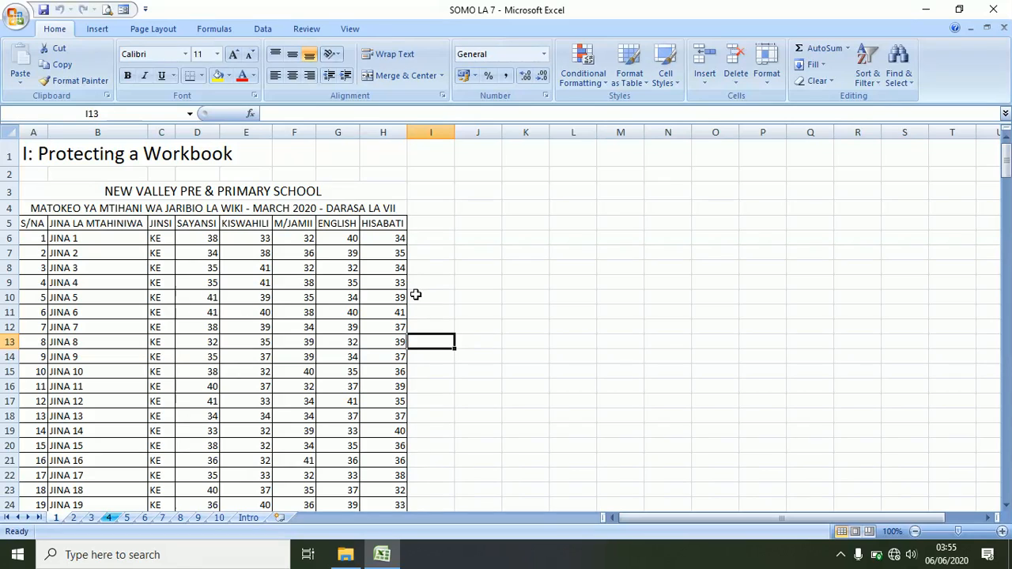
- Protect the workbook structure without a password, then verify new sheets can't be inserted
left_click(304, 29)
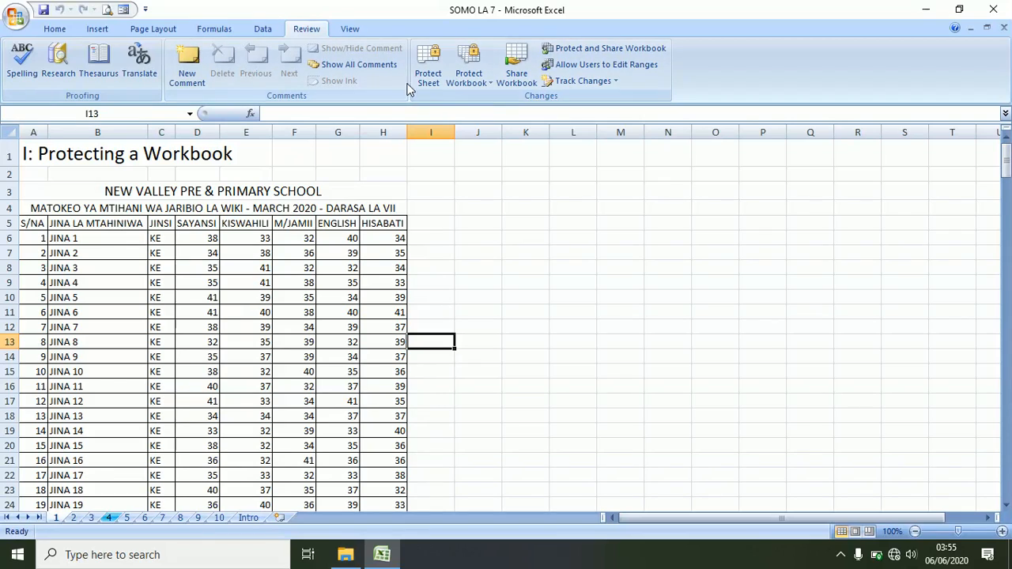
left_click(479, 72)
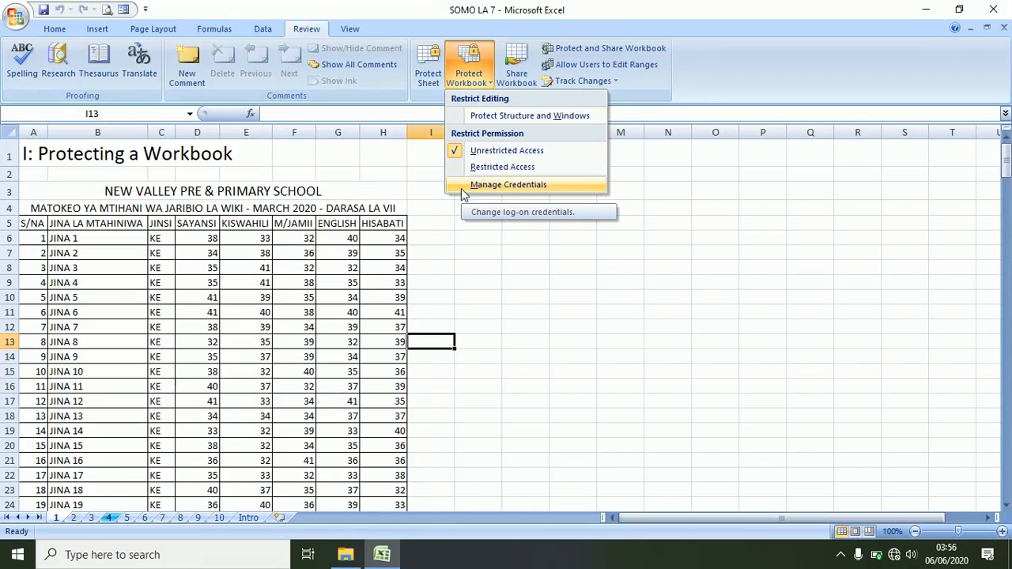
left_click(514, 117)
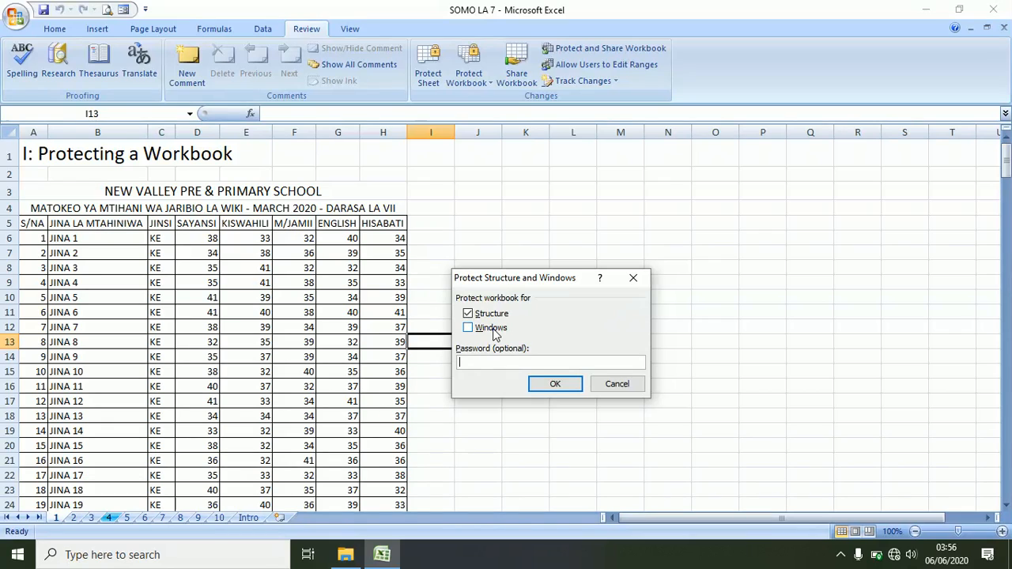
left_click(538, 386)
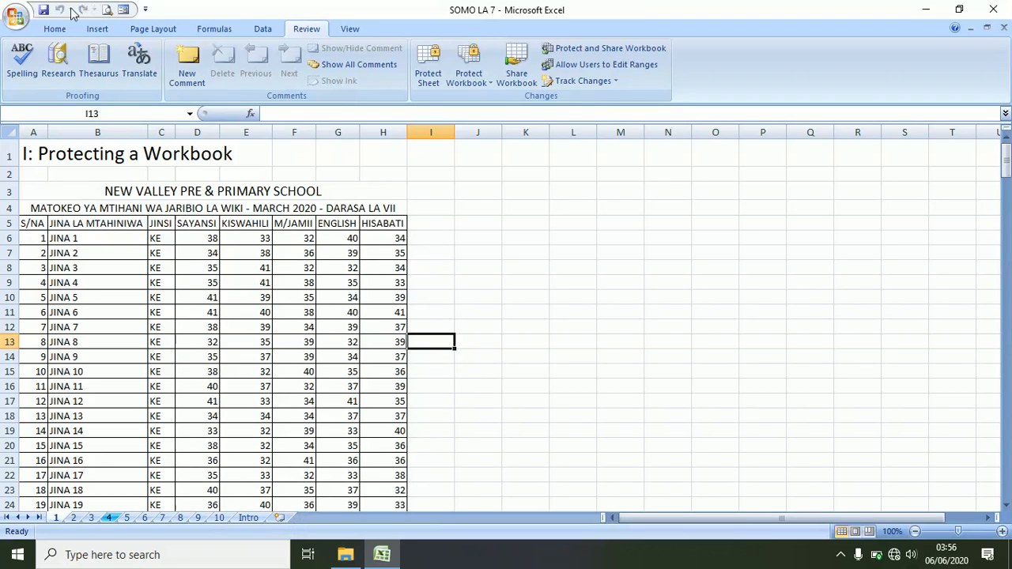
left_click(276, 520)
left_click(276, 518)
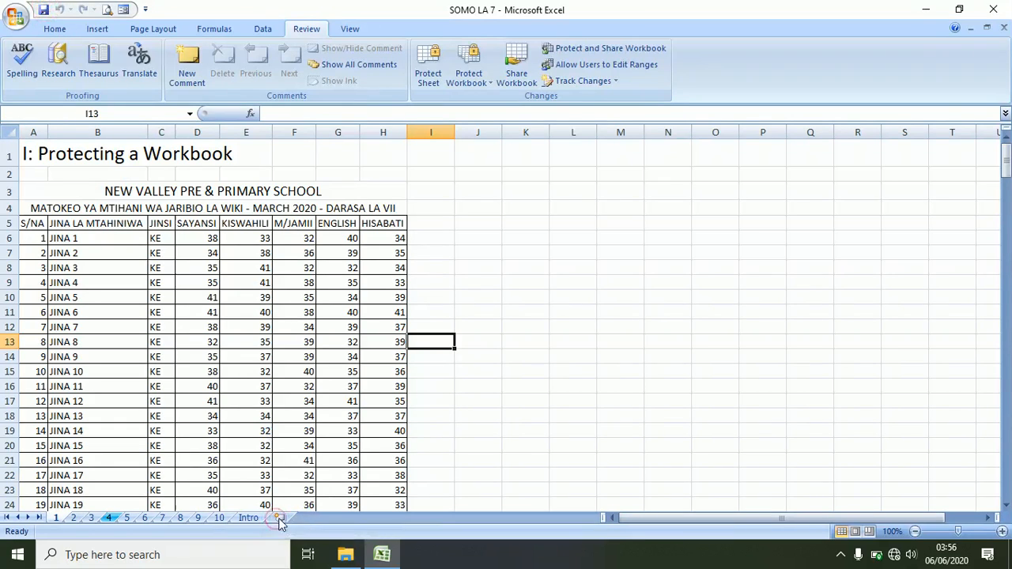
- Check that sheet-tab actions are blocked, then close and reopen SOMO LA 7 from Recent Documents
left_click(219, 518)
right_click(218, 519)
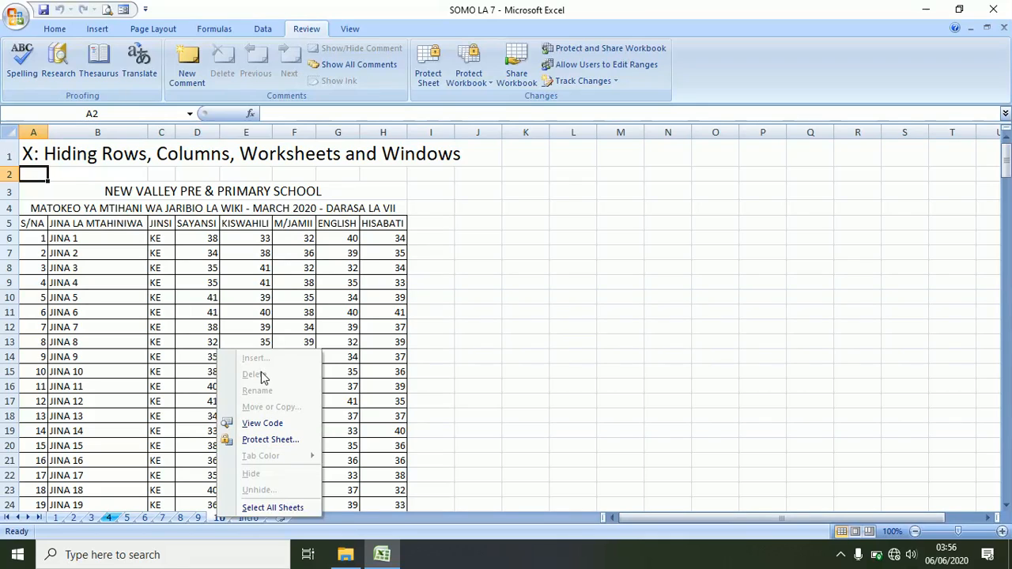
left_click(332, 518)
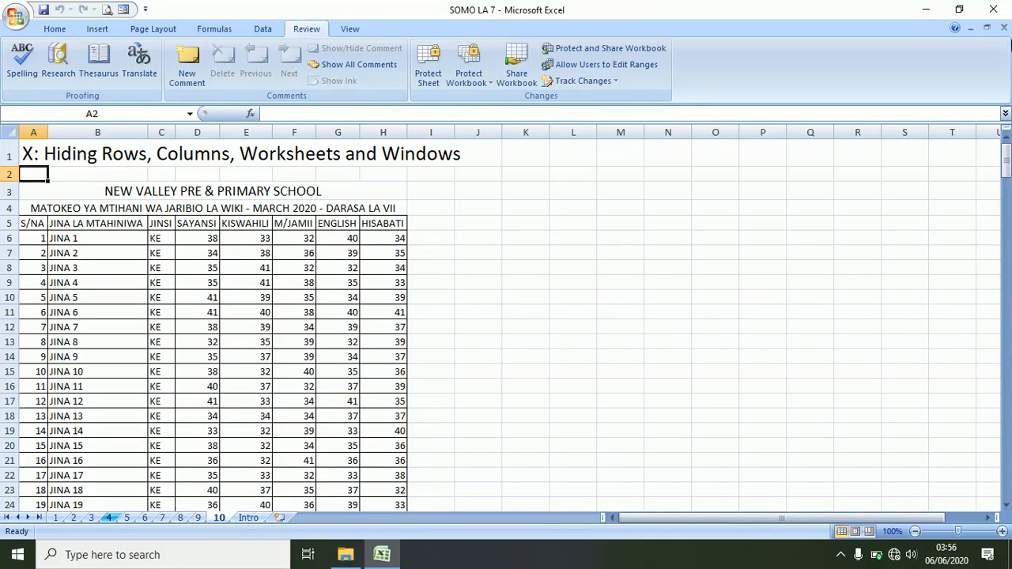
left_click(1004, 29)
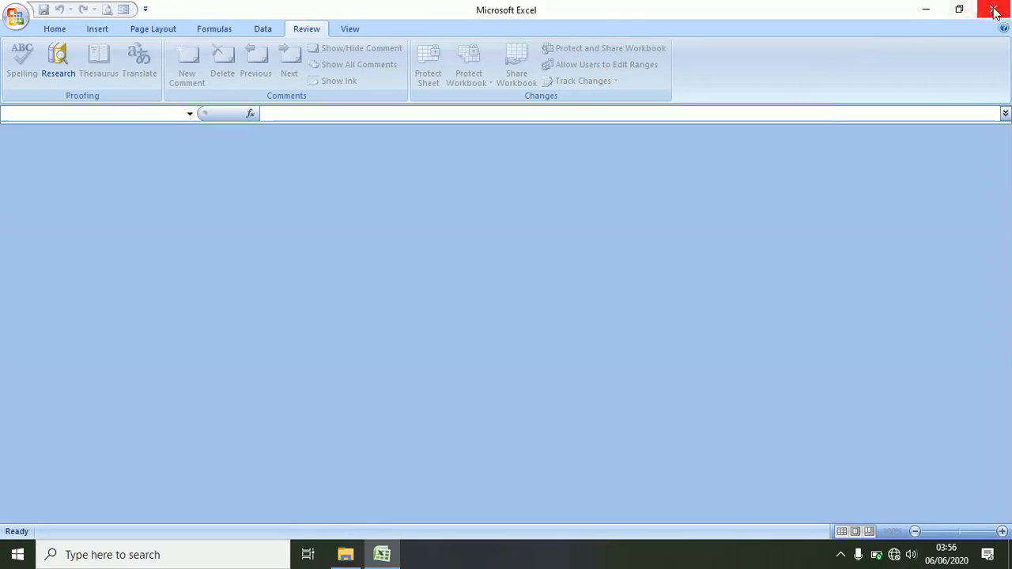
left_click(16, 15)
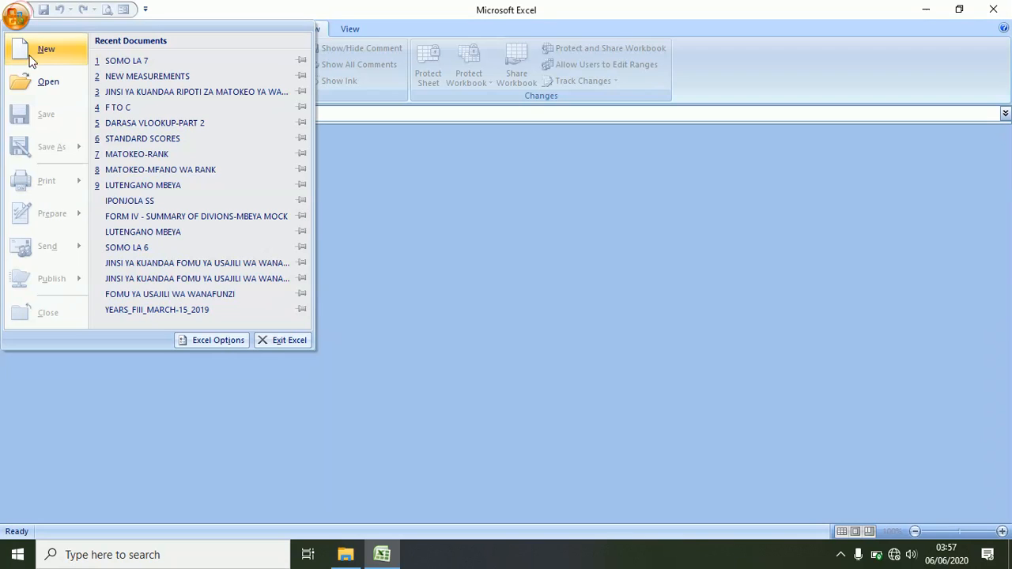
left_click(119, 61)
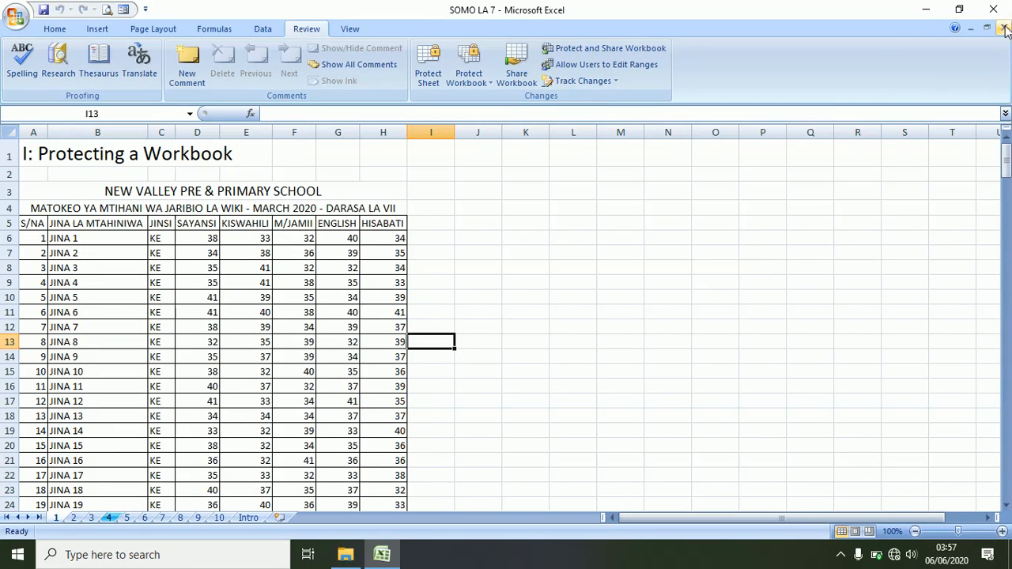
- Remove structure protection, then set up Structure and Windows protection with a password
left_click(471, 76)
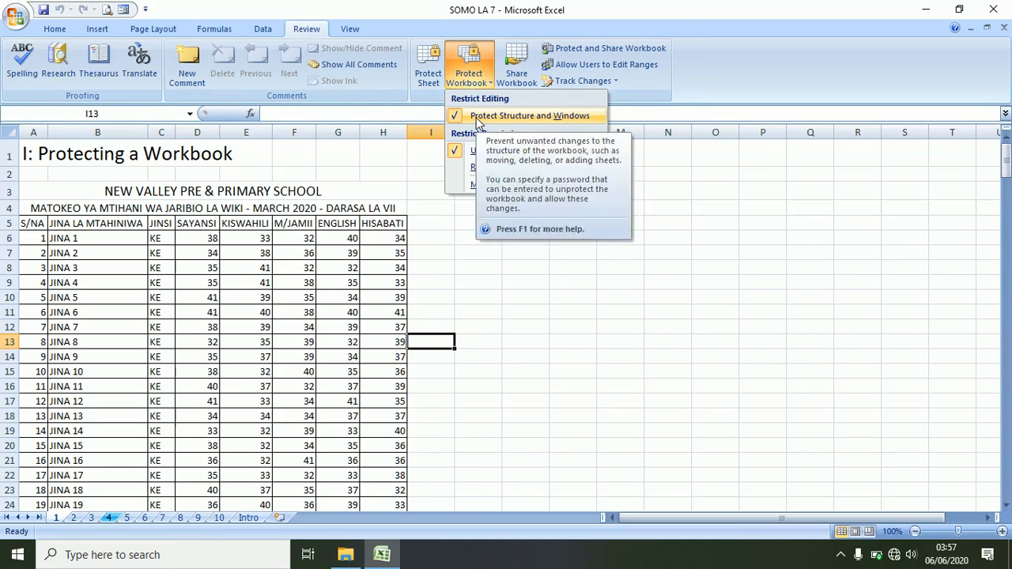
left_click(506, 116)
left_click(467, 79)
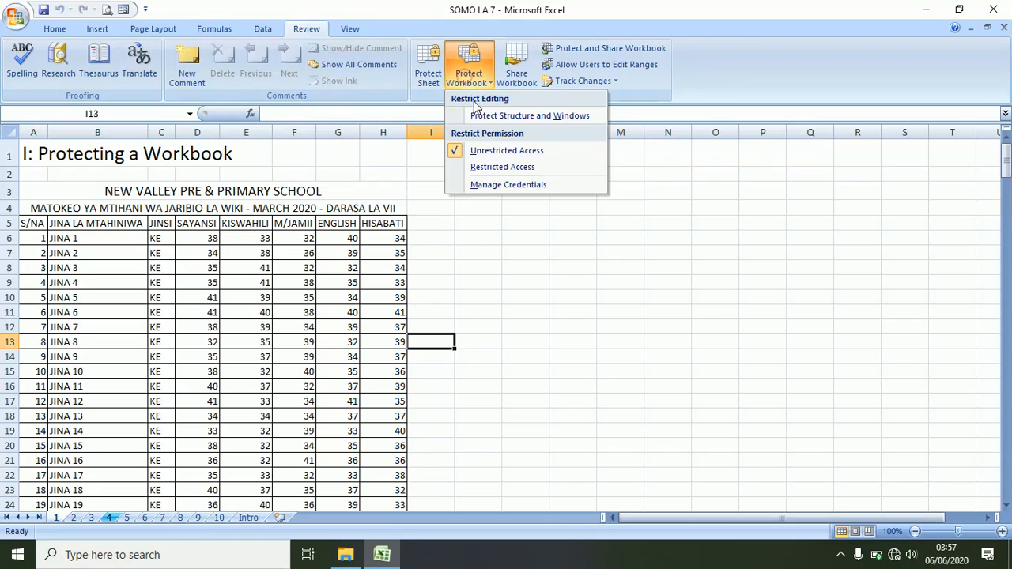
left_click(473, 113)
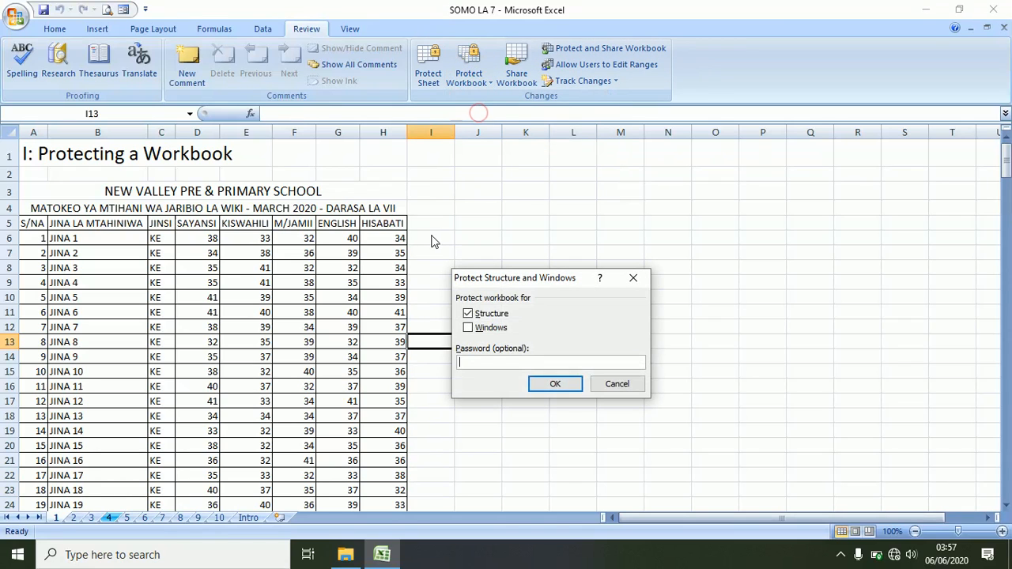
left_click(469, 328)
left_click(473, 364)
type("•••")
type("••")
- Enter and confirm the Structure and Windows protection password
key("Return")
type("••")
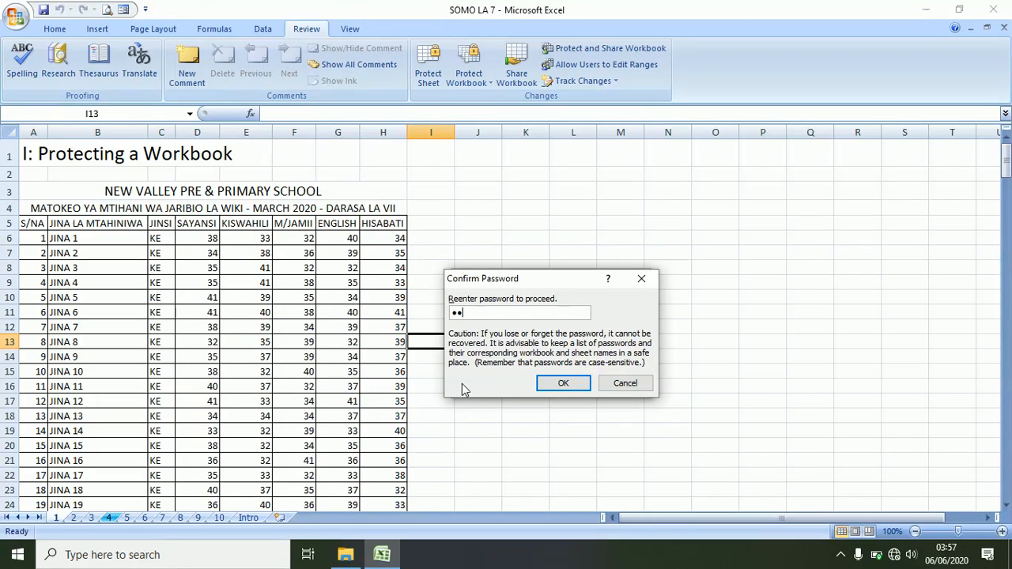
type("•")
key("Return")
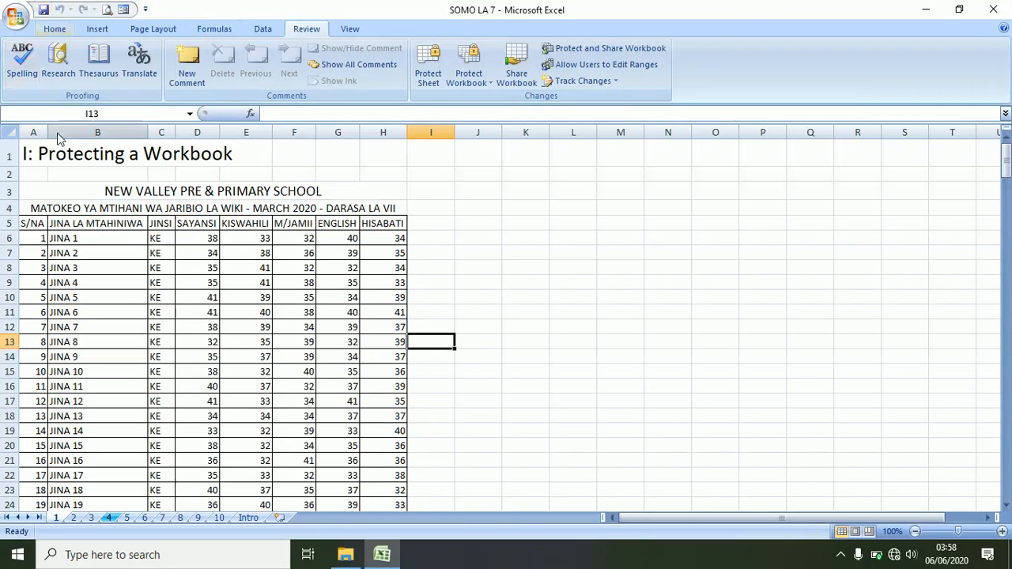
- Flip through the Intro sheet and sheets 10 to 7, confirming sheet actions are blocked
left_click(249, 518)
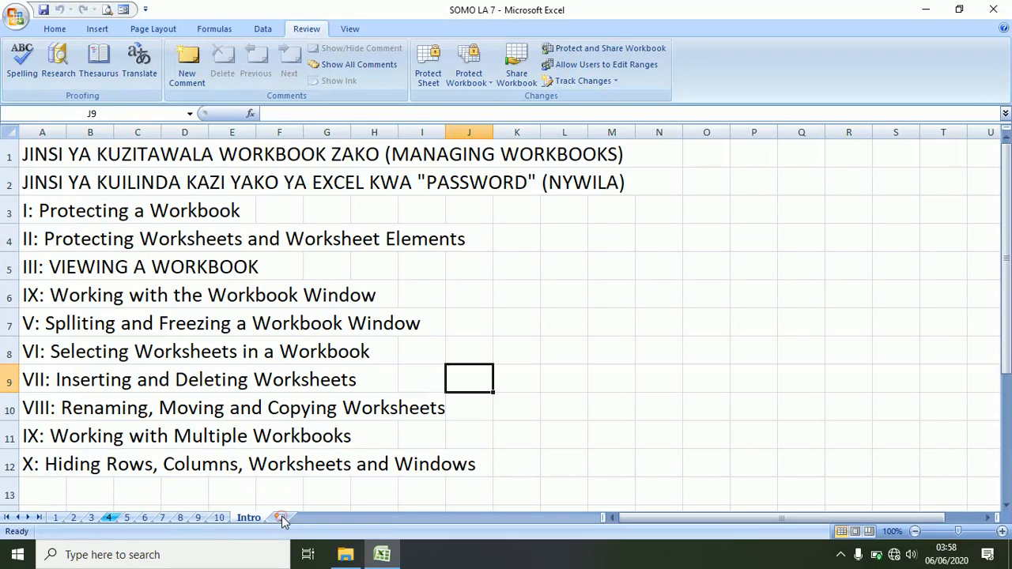
left_click(221, 518)
left_click(198, 518)
left_click(177, 518)
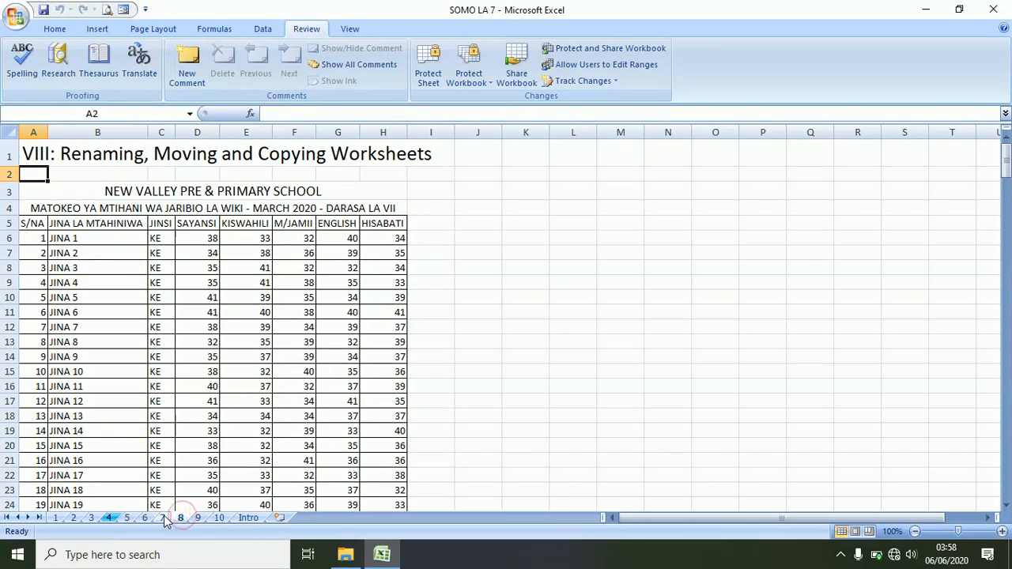
left_click(162, 518)
right_click(163, 518)
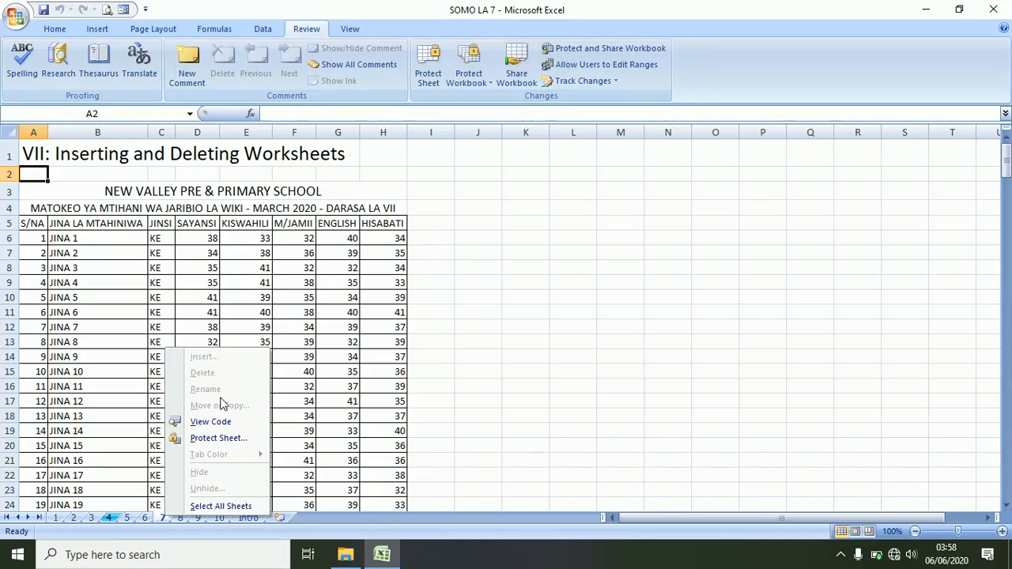
left_click(389, 370)
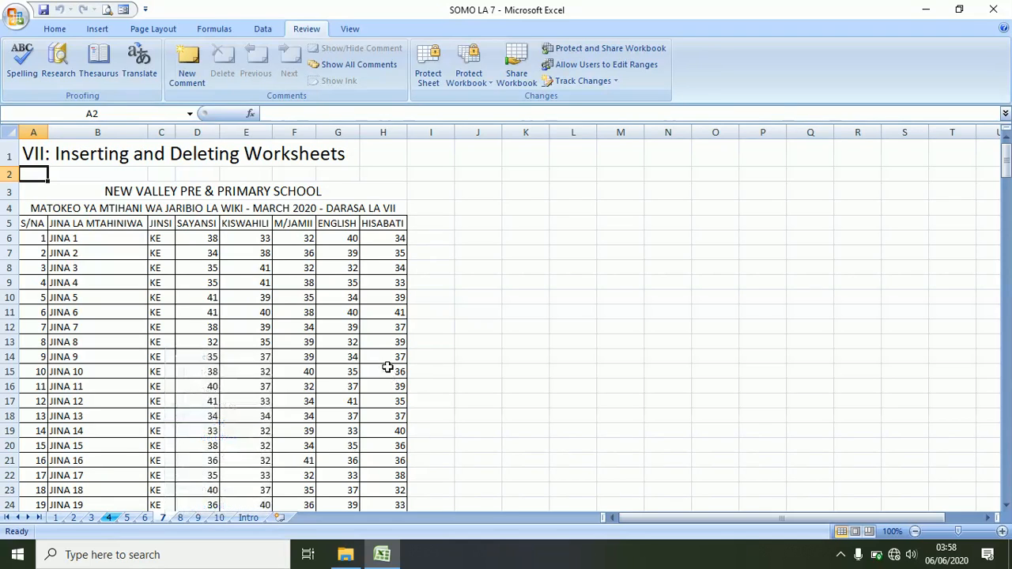
- Type test text 'uygi' in I6 and 'uu' in I7
left_click(555, 224)
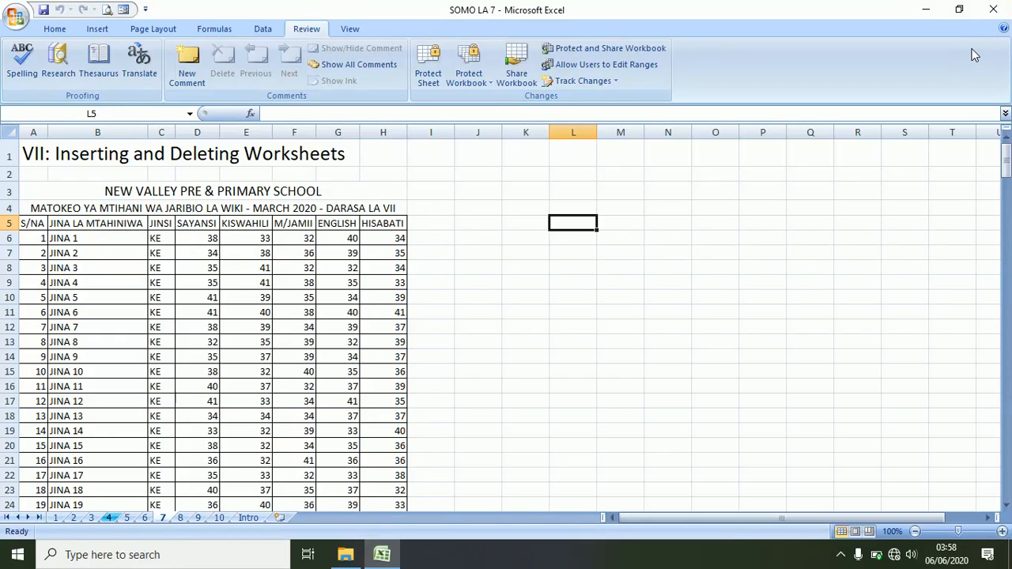
left_click(465, 397)
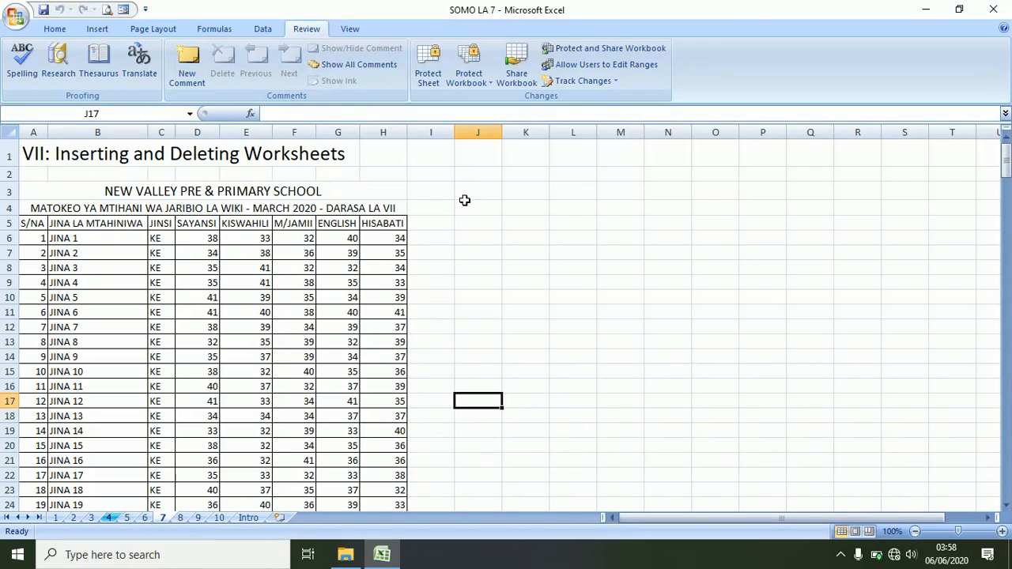
left_click(443, 239)
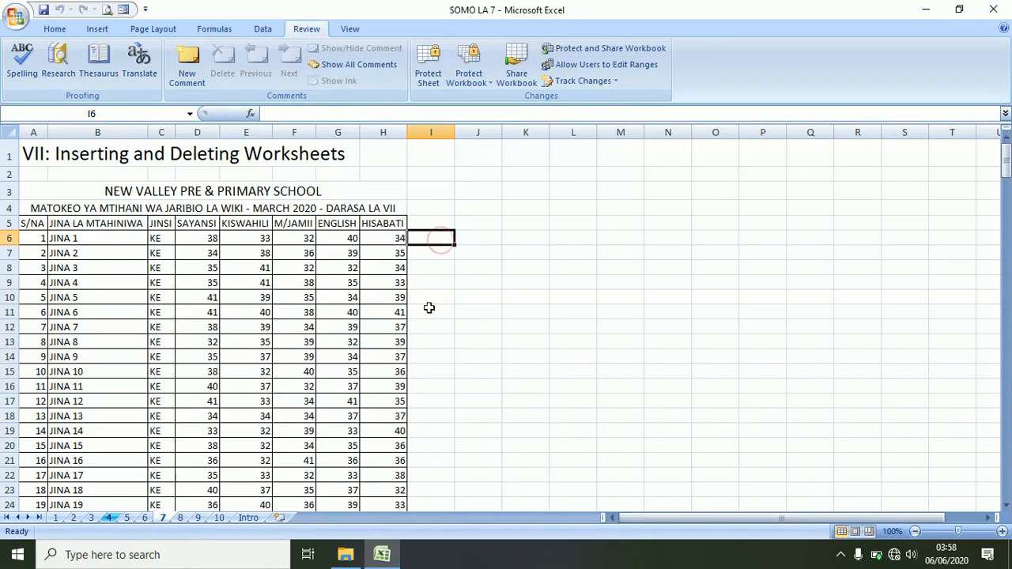
left_click(429, 322)
left_click(451, 235)
type("uygi")
key("Return")
type("uuu")
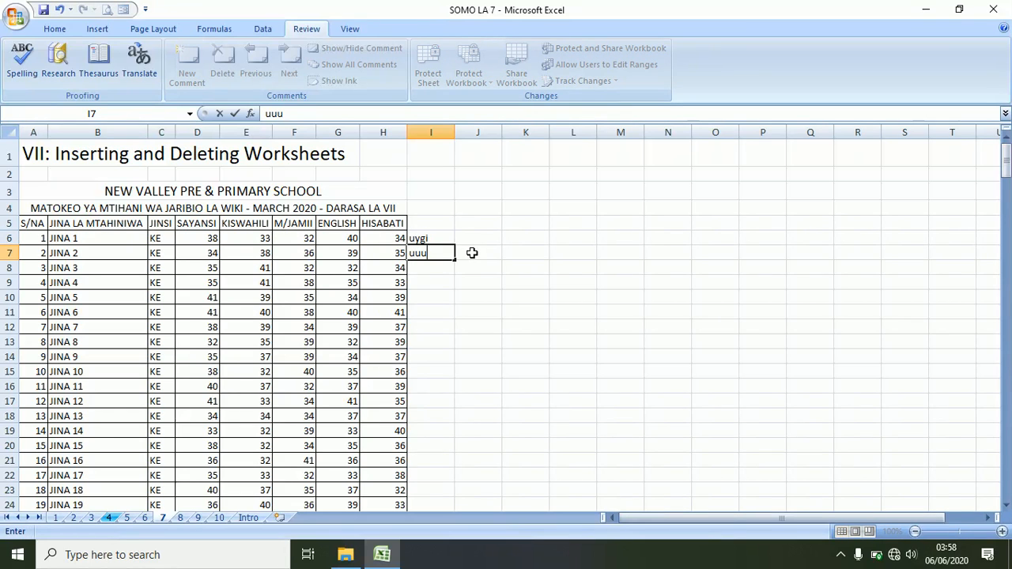
key("Return")
- Delete column I to remove the test text
left_click(431, 132)
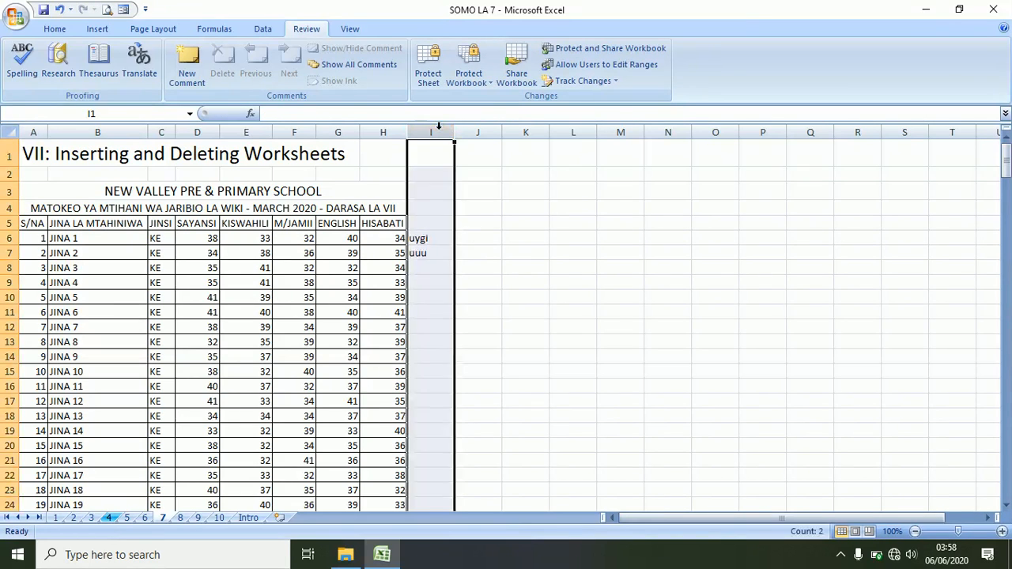
right_click(437, 132)
left_click(478, 222)
left_click(434, 282)
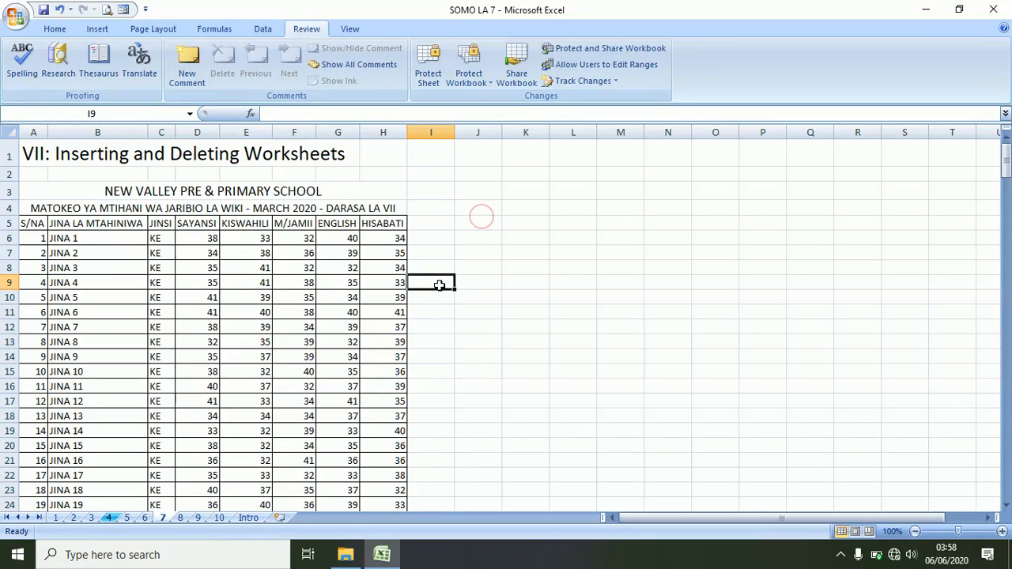
- Save SOMO LA 7 and close Excel
left_click(46, 9)
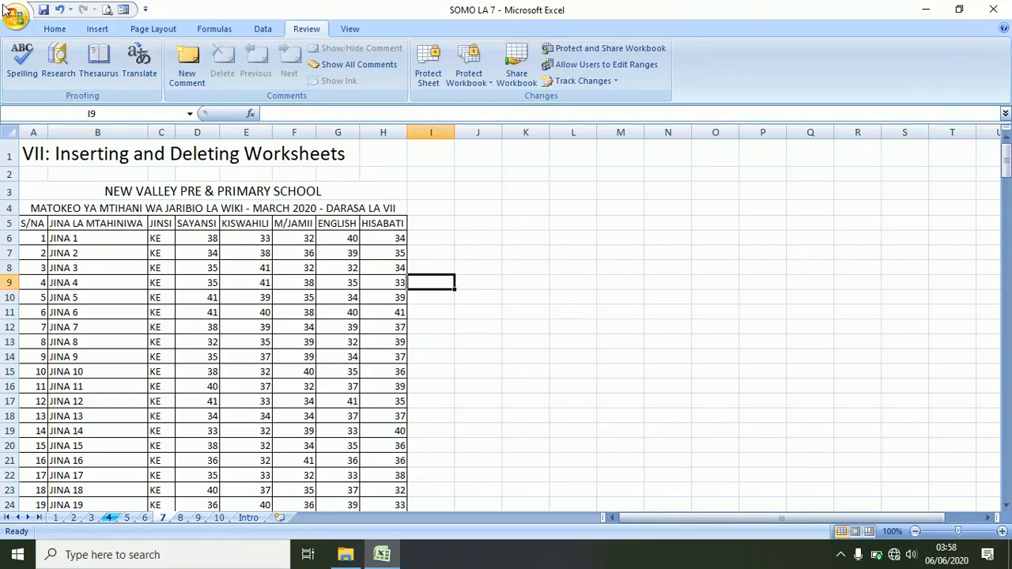
left_click(45, 11)
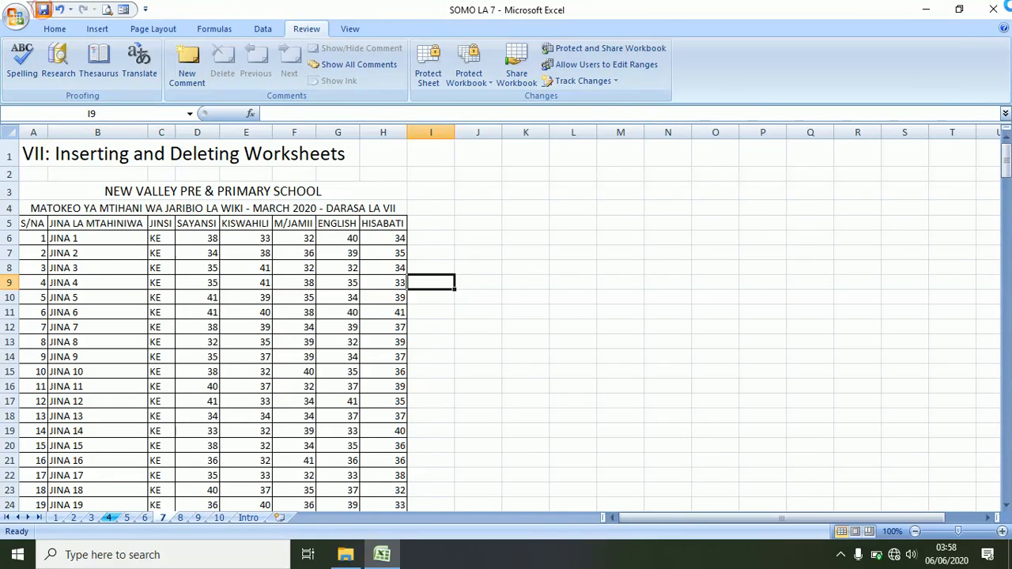
left_click(994, 10)
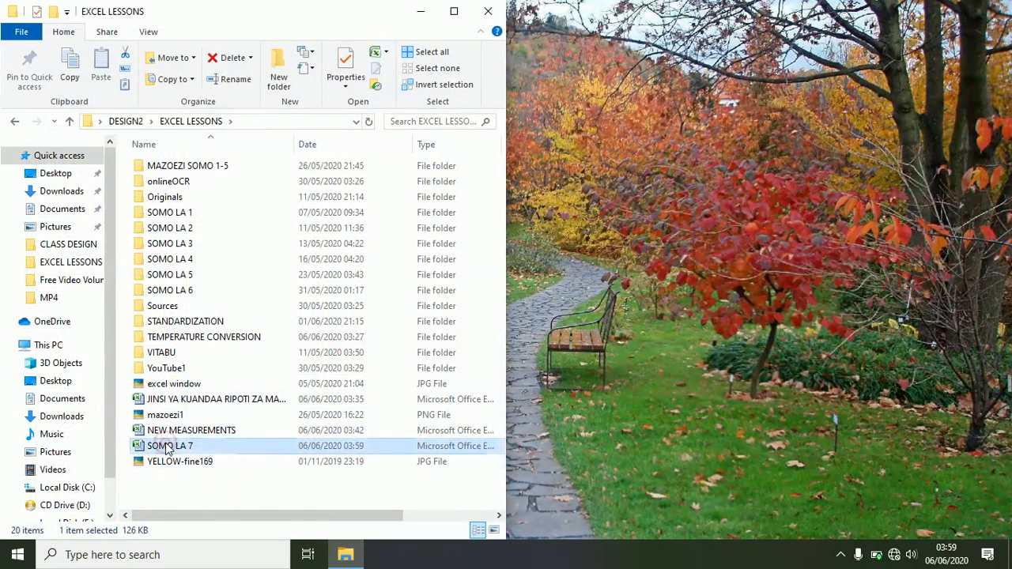
- Select the SOMO LA 7 file in EXCEL LESSONS and open it in Excel
left_click(183, 492)
left_click(168, 442)
double_click(168, 444)
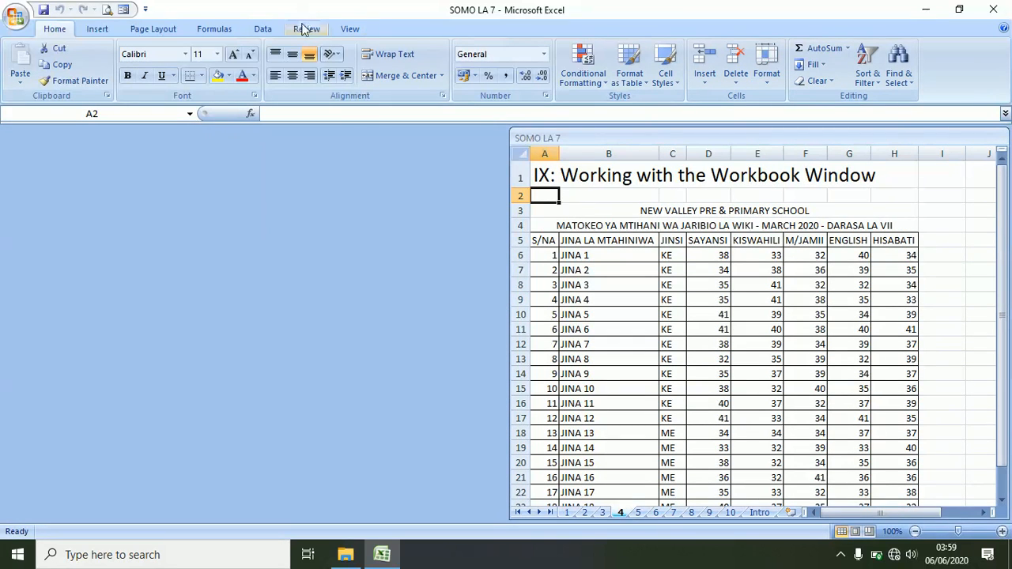
- Unprotect the workbook's structure and windows with its password, then maximize the window
left_click(305, 30)
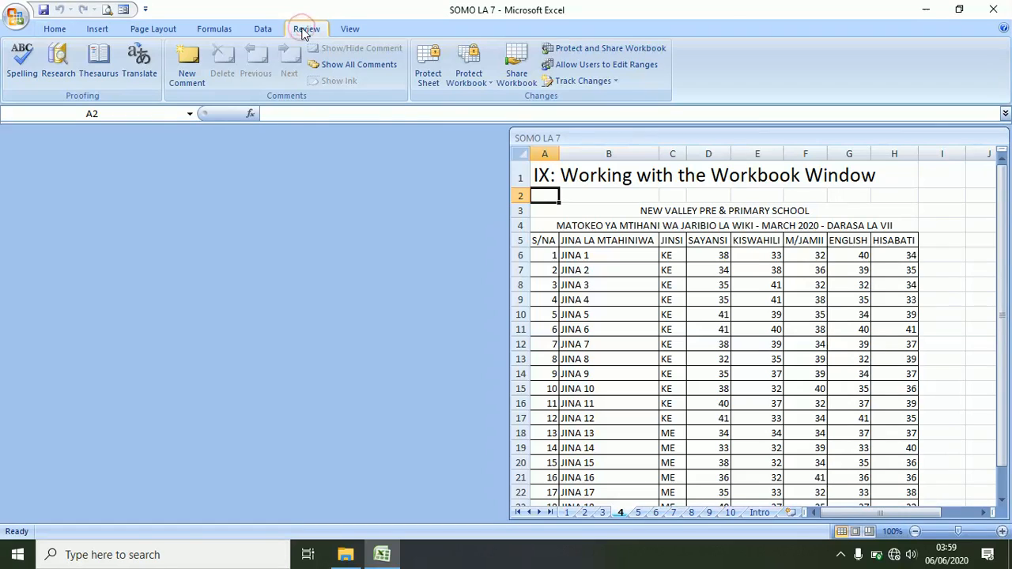
left_click(472, 79)
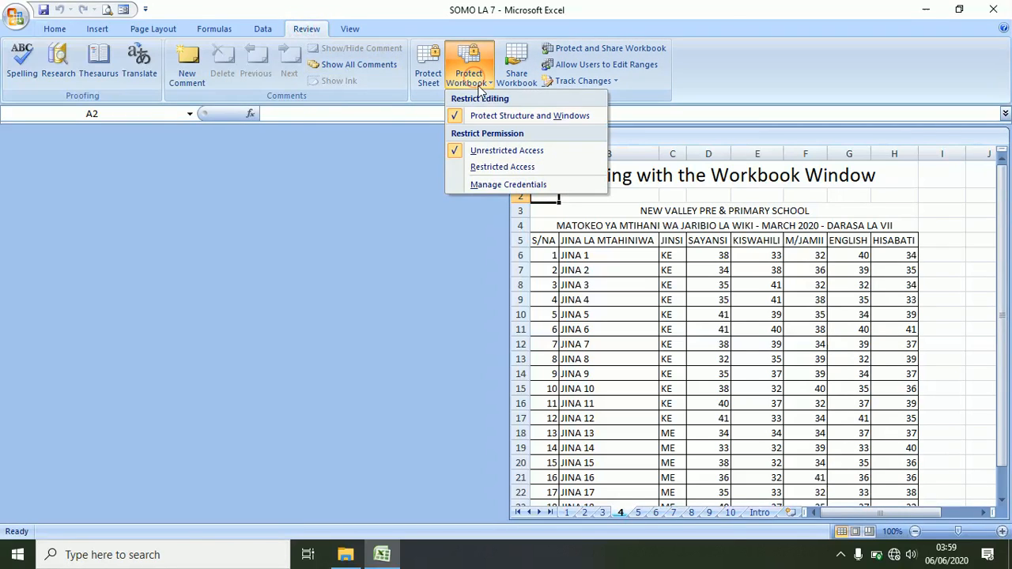
left_click(492, 119)
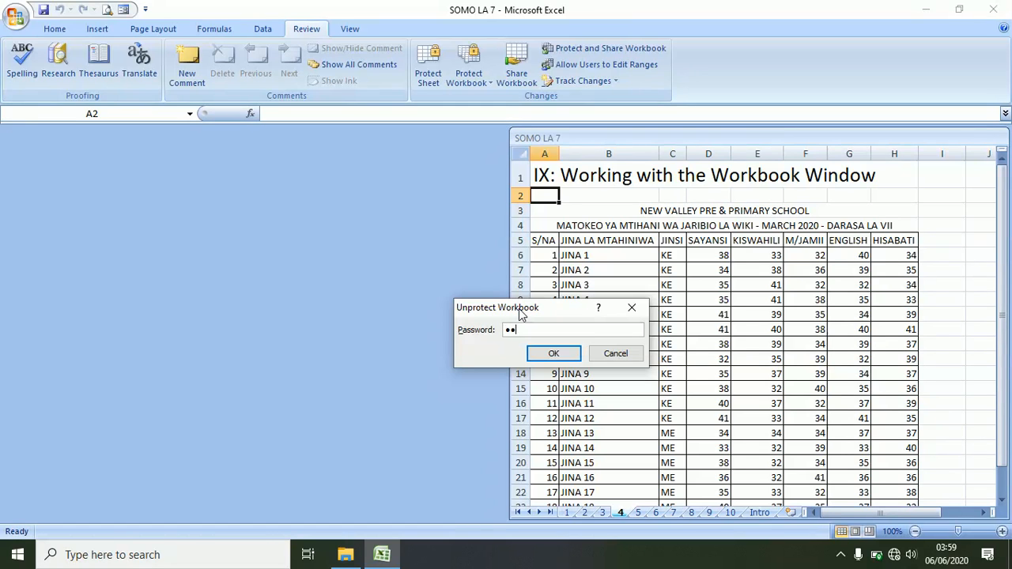
key("Return")
left_click(431, 263)
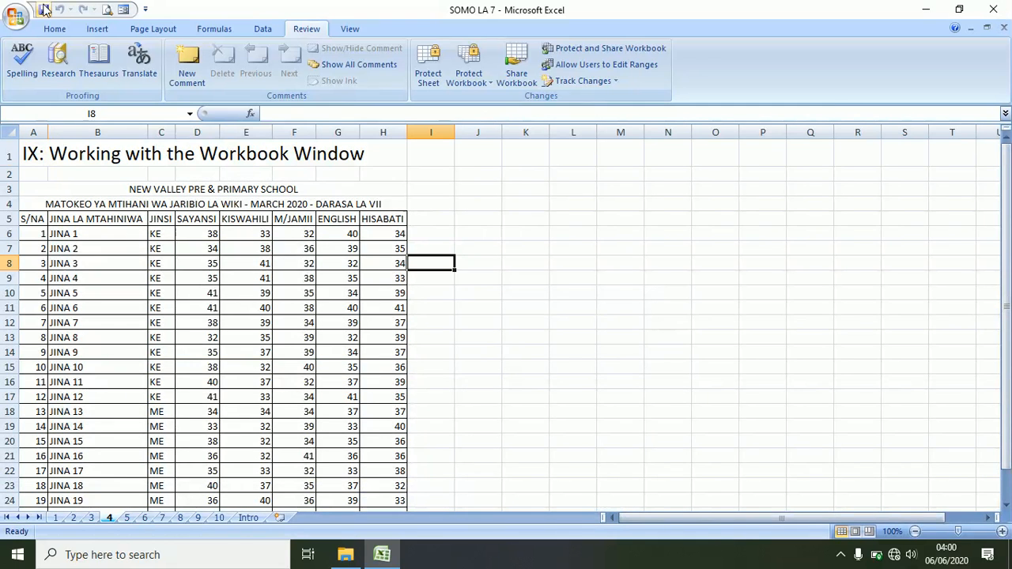
- Switch between sheets 1 and 2, ending on sheet 2, Protecting Worksheets and Worksheet Elements
left_click(56, 517)
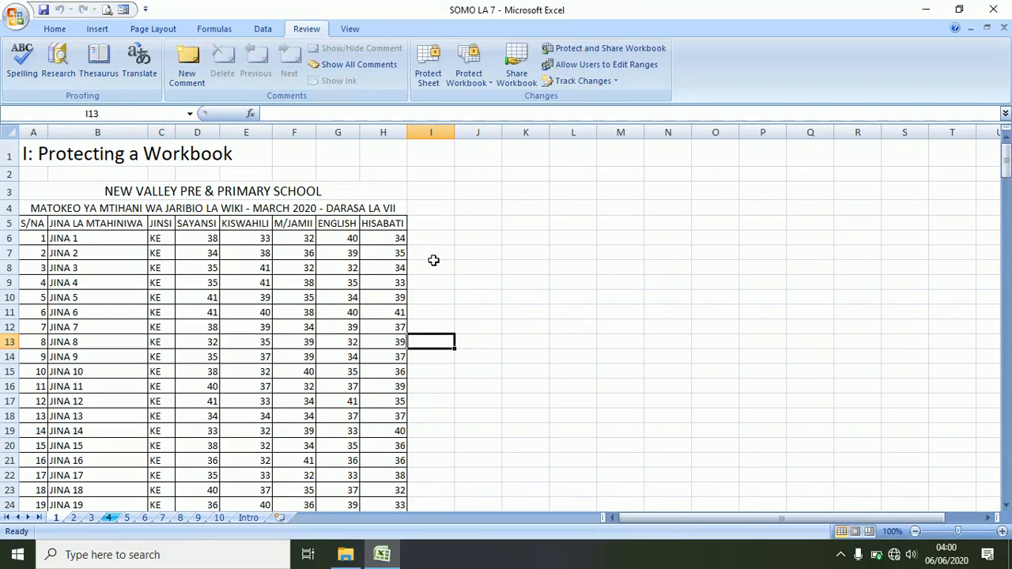
left_click(427, 266)
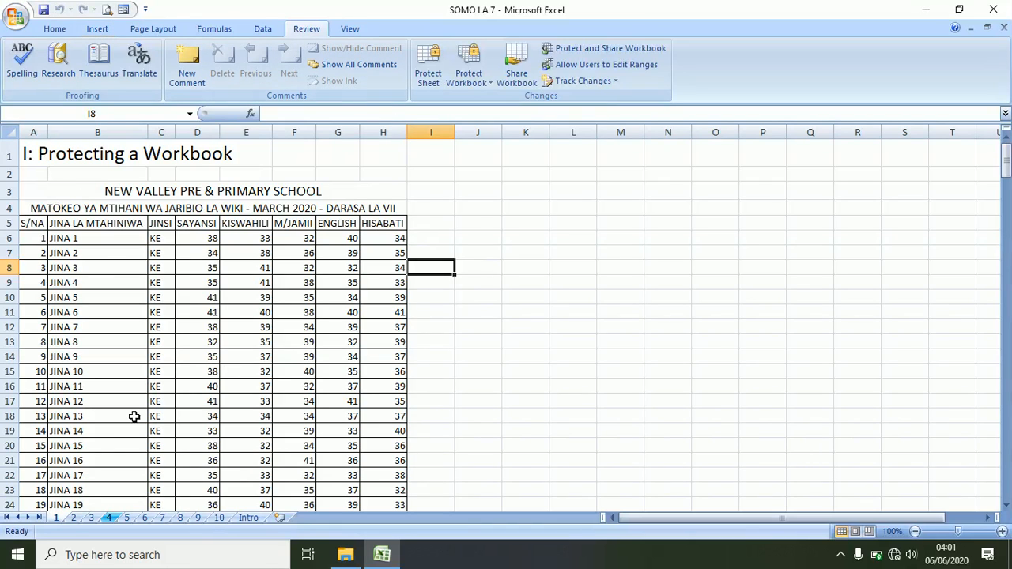
left_click(73, 519)
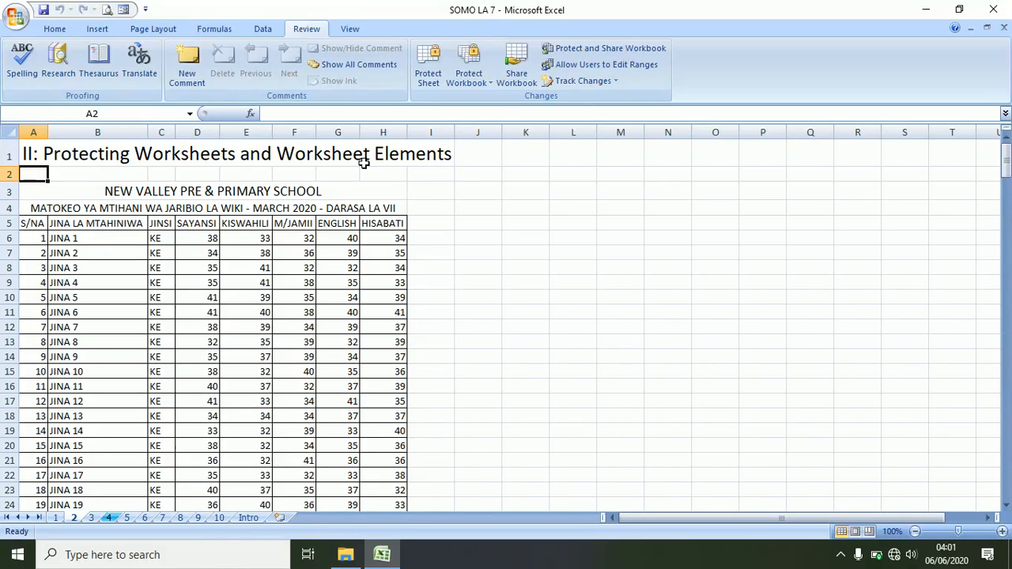
left_click(56, 519)
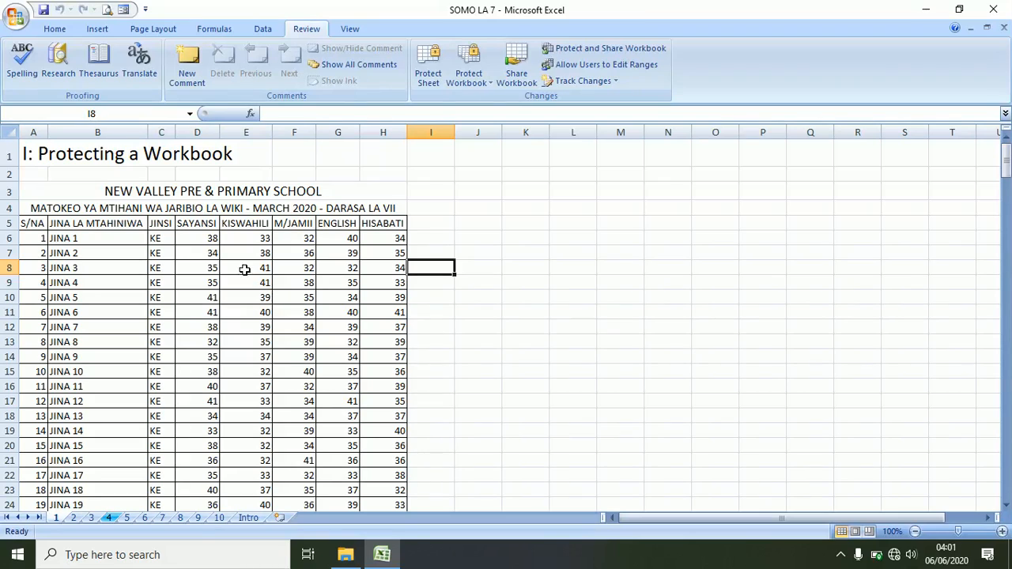
left_click(73, 519)
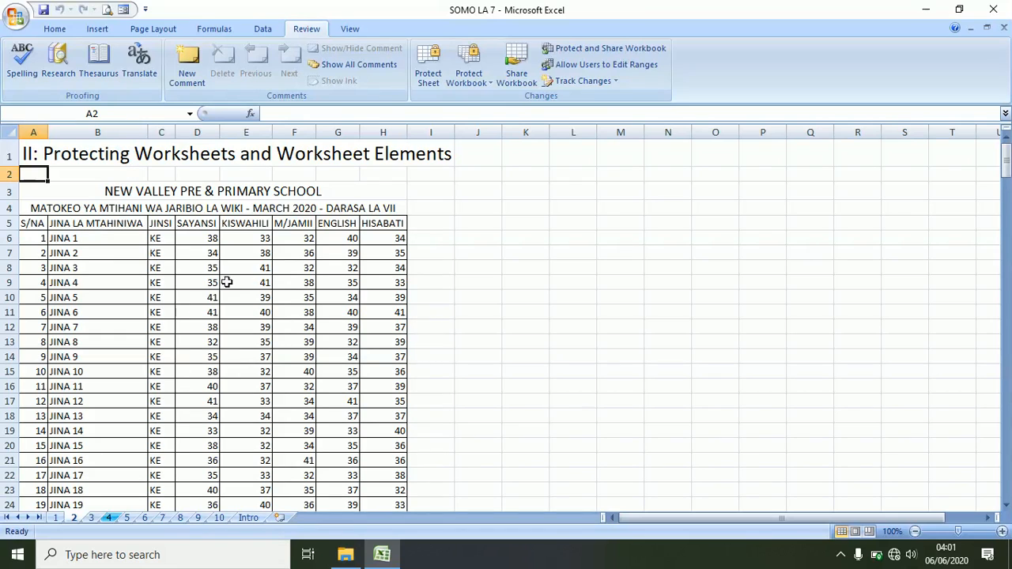
left_click(57, 29)
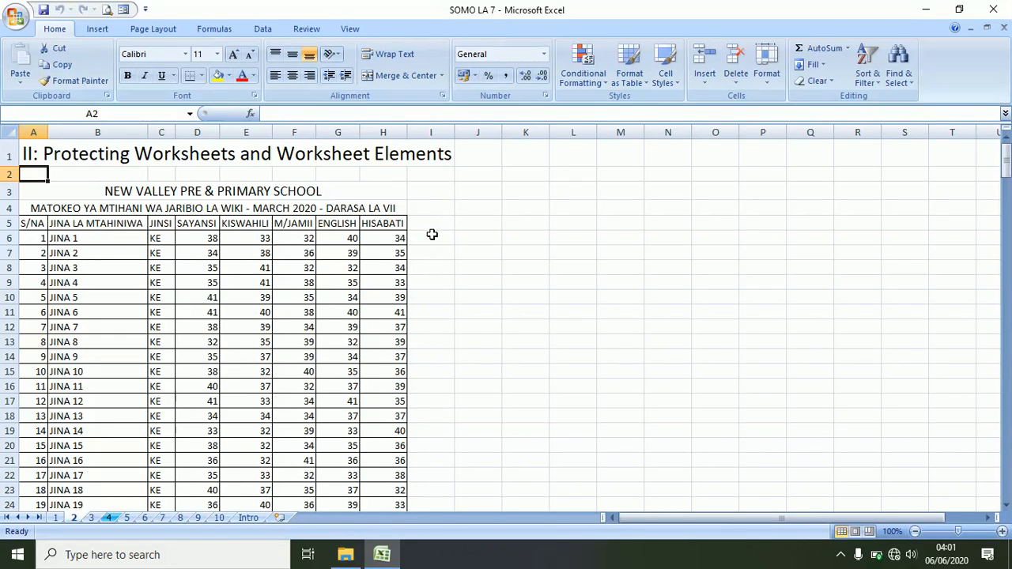
- Add the column heading JUMLA in cell I5
left_click(432, 313)
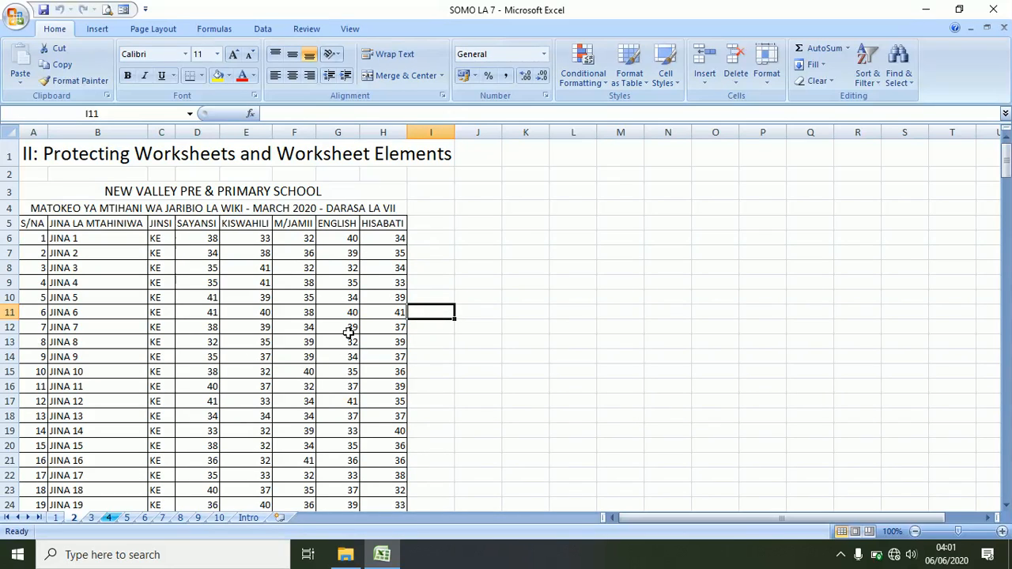
left_click(352, 297)
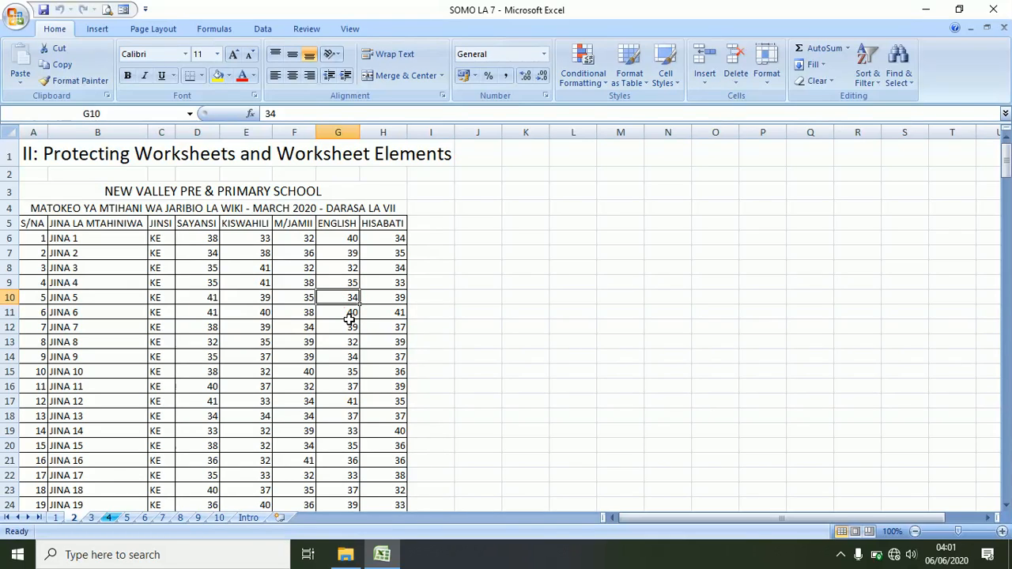
left_click(440, 224)
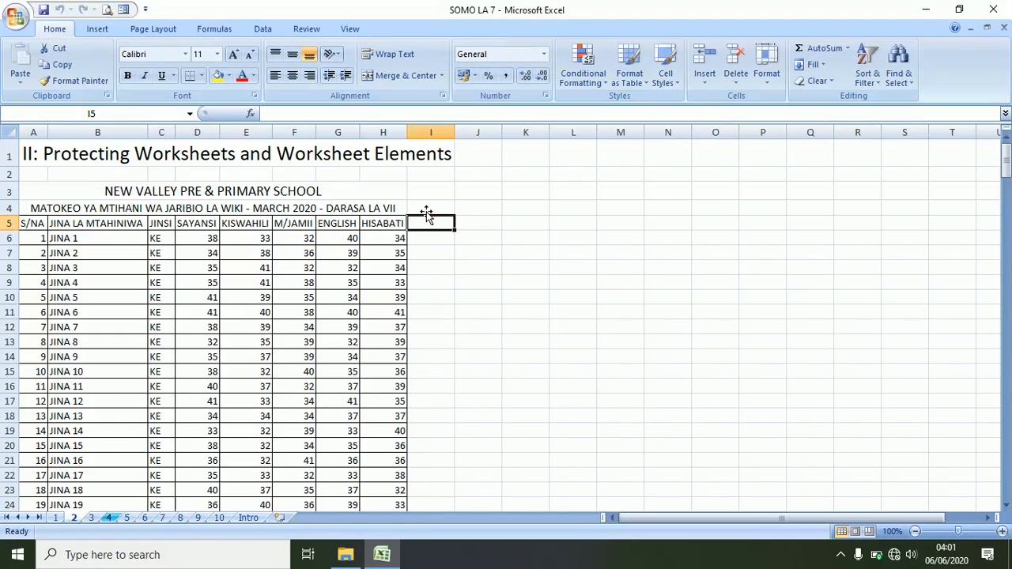
type("JUMLA")
key("Return")
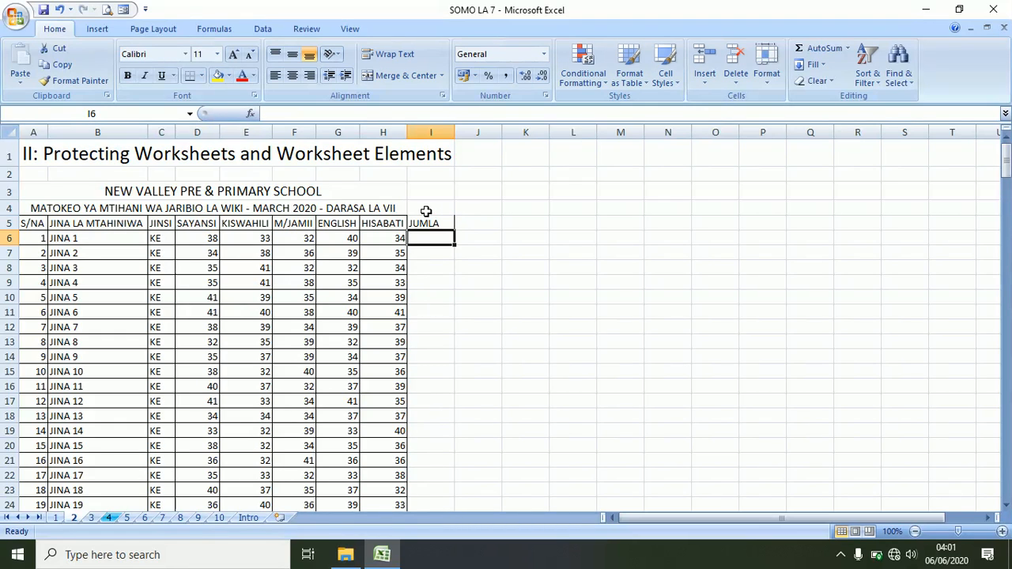
- Enter =SUM(D6:H6) in I6 and fill the total down for every pupil
type("=SUM(")
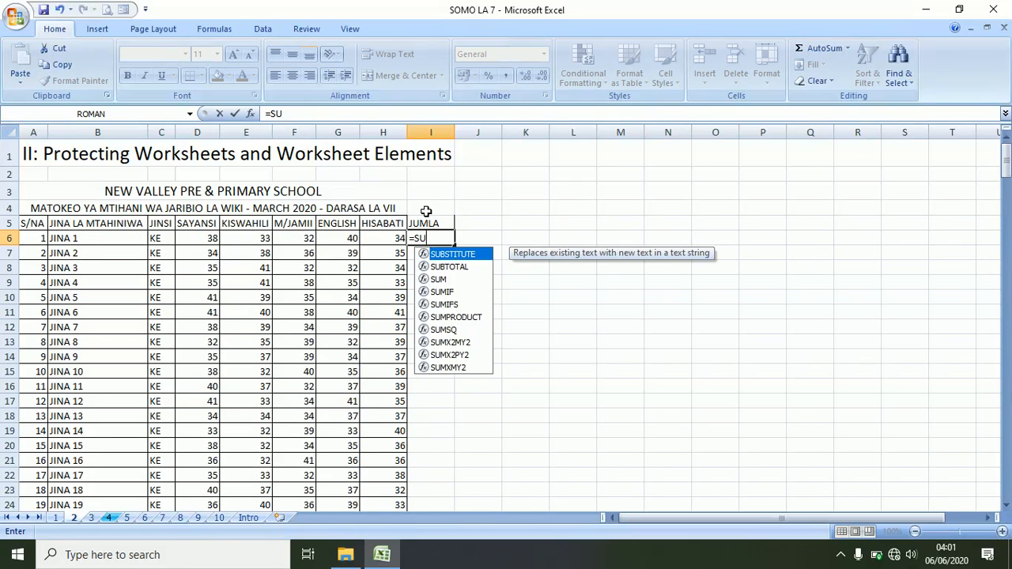
left_click_drag(197, 237, 410, 241)
key("Return")
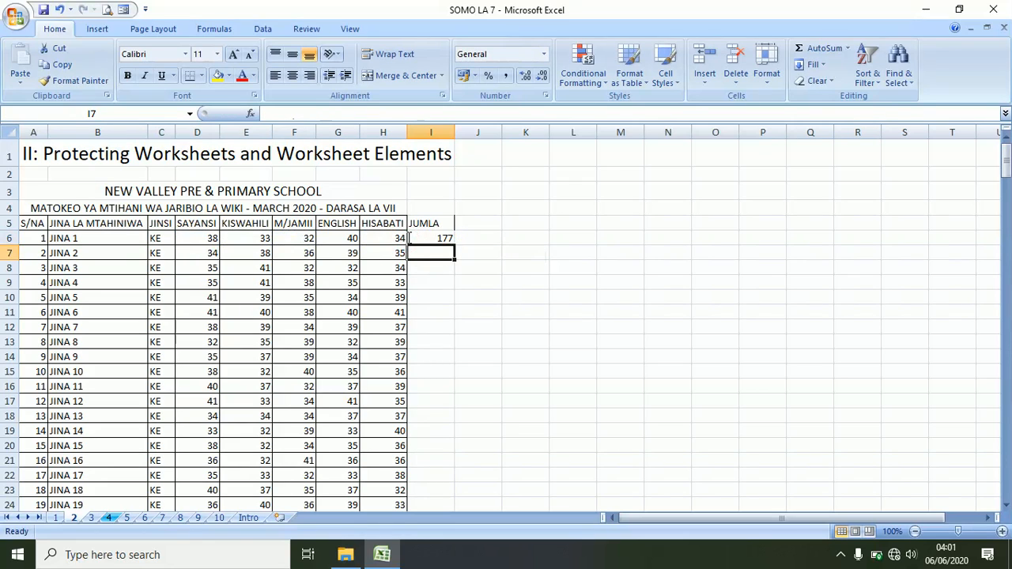
left_click(417, 238)
double_click(454, 244)
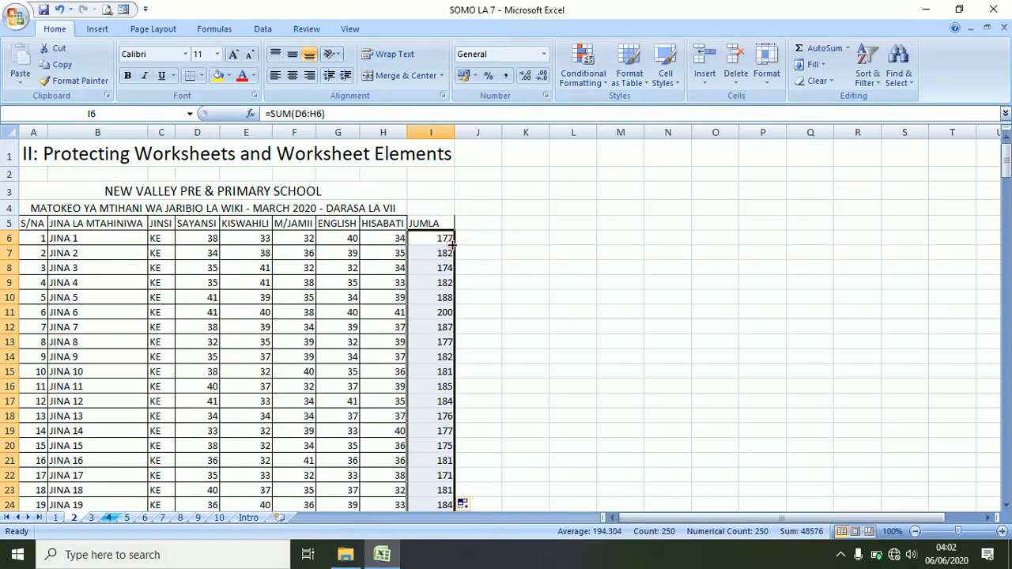
- Apply All Borders to the JUMLA totals and save the workbook
left_click(203, 75)
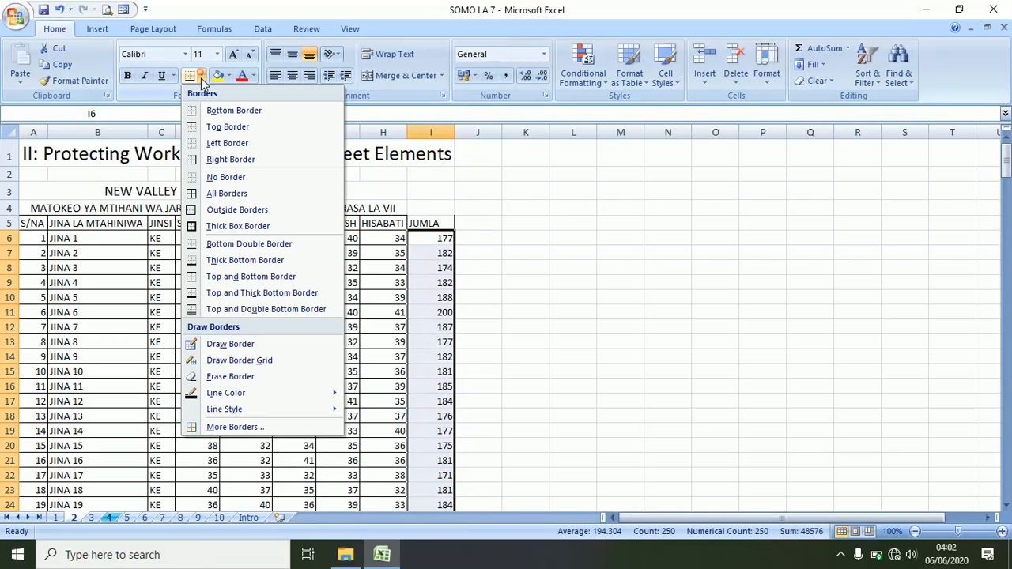
left_click(194, 194)
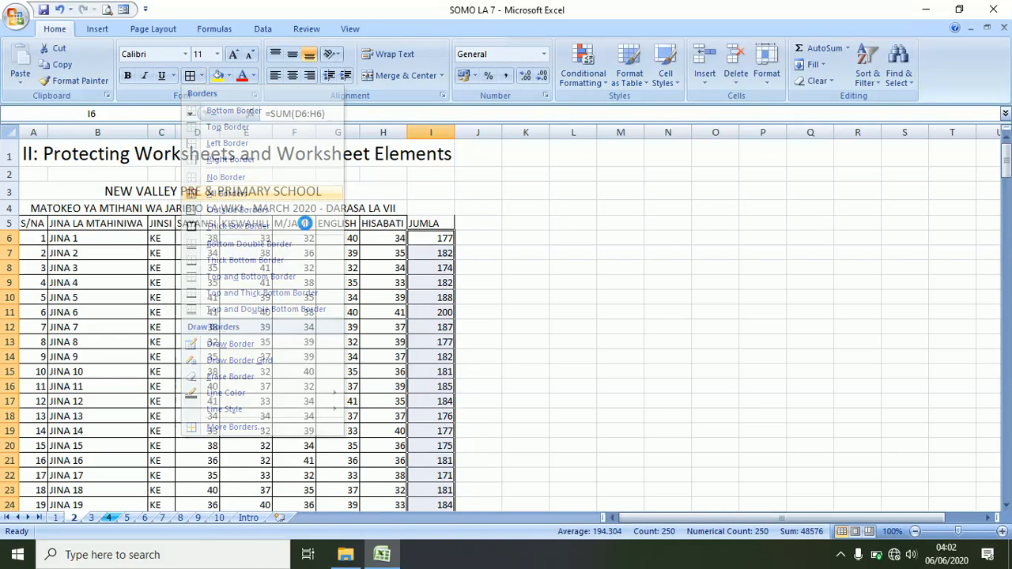
left_click(433, 224)
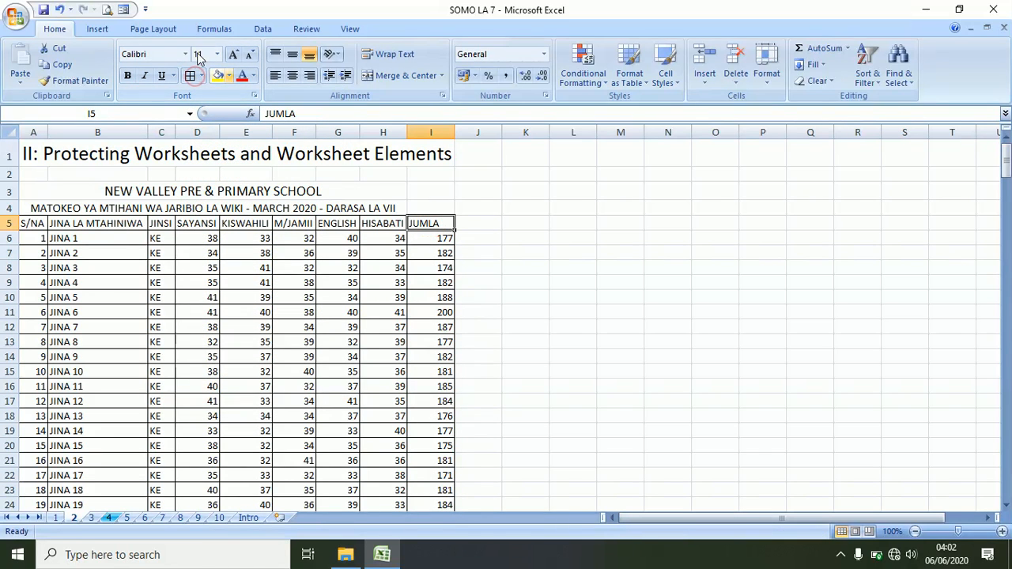
left_click(42, 13)
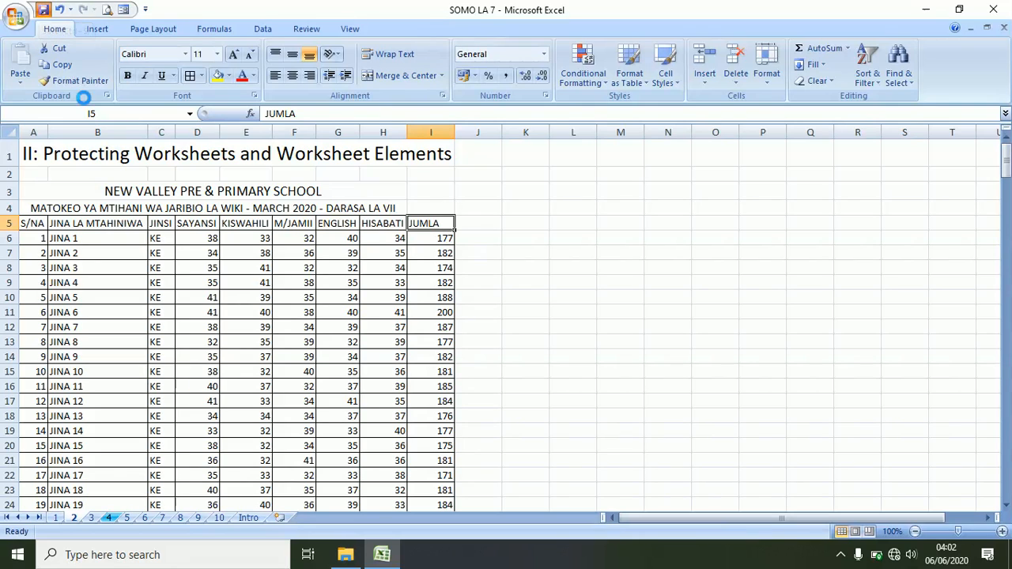
mouse_move(1007, 164)
left_mouse_down()
mouse_move(1007, 485)
mouse_move(990, 261)
mouse_move(1001, 146)
left_mouse_up()
- Select the subject marks from D6 through H255
left_click(445, 239)
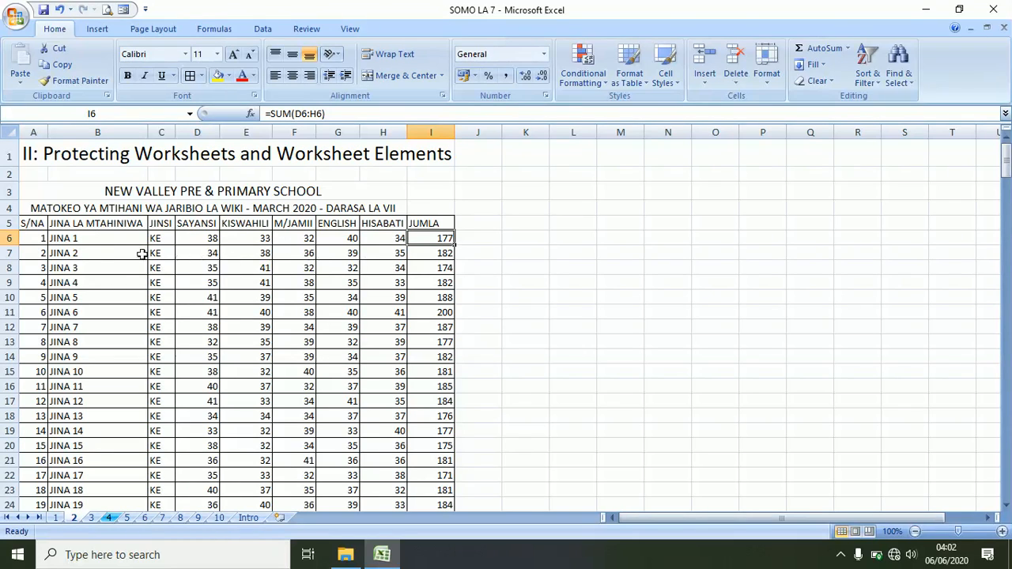
left_click(205, 239)
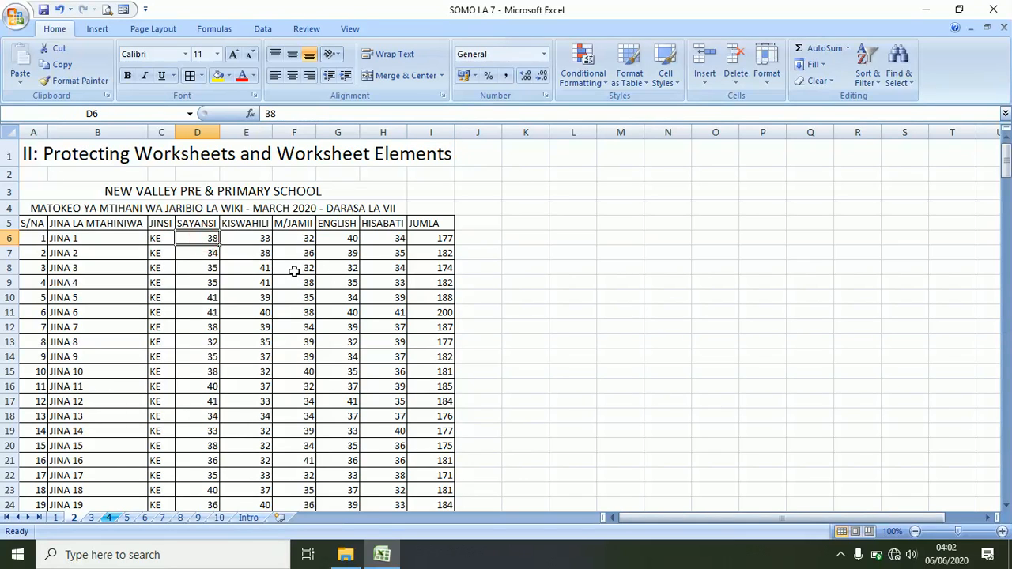
left_click(388, 236, "shift")
scroll(414, 278, "down", 7)
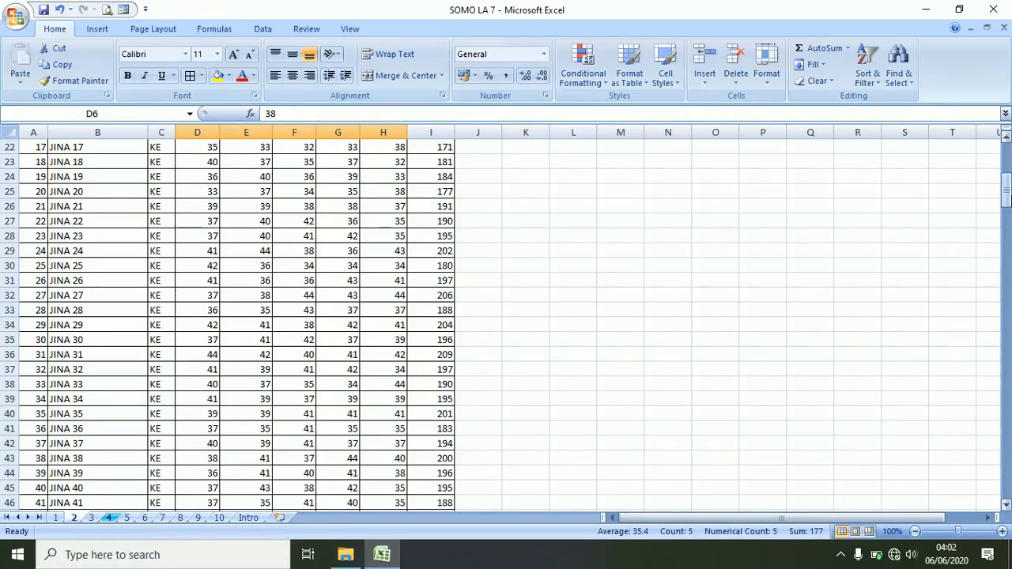
left_click_drag(1008, 189, 973, 136)
left_click(403, 503, "shift")
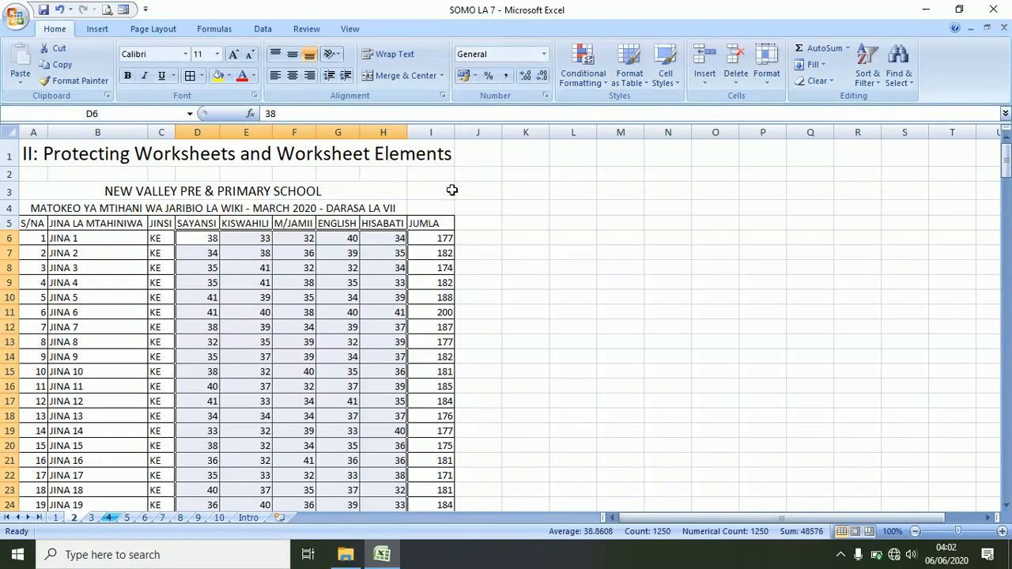
- Add the names and genders in B6:C255 to the selection
left_click(82, 243, "ctrl")
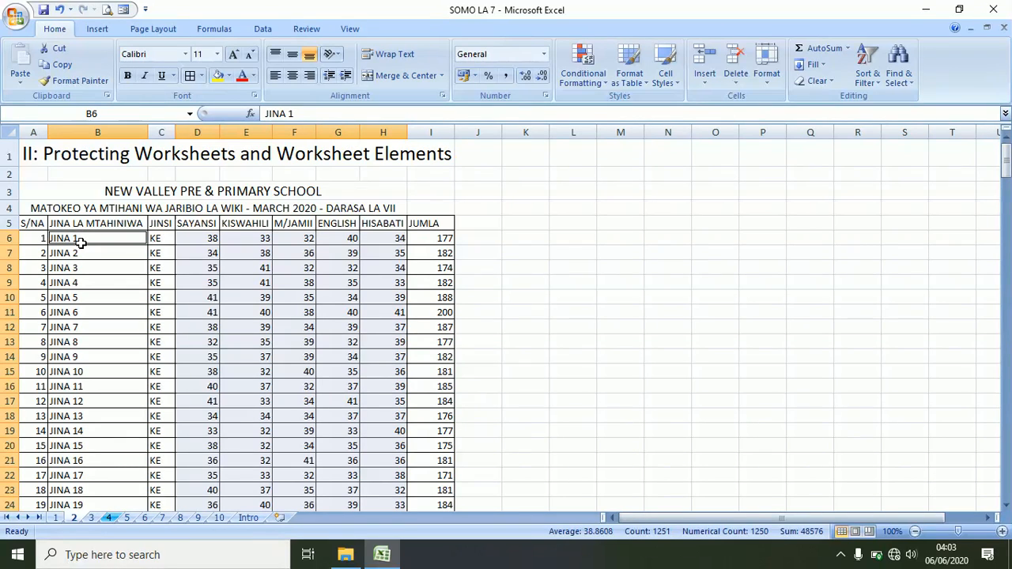
left_click(159, 239, "ctrl")
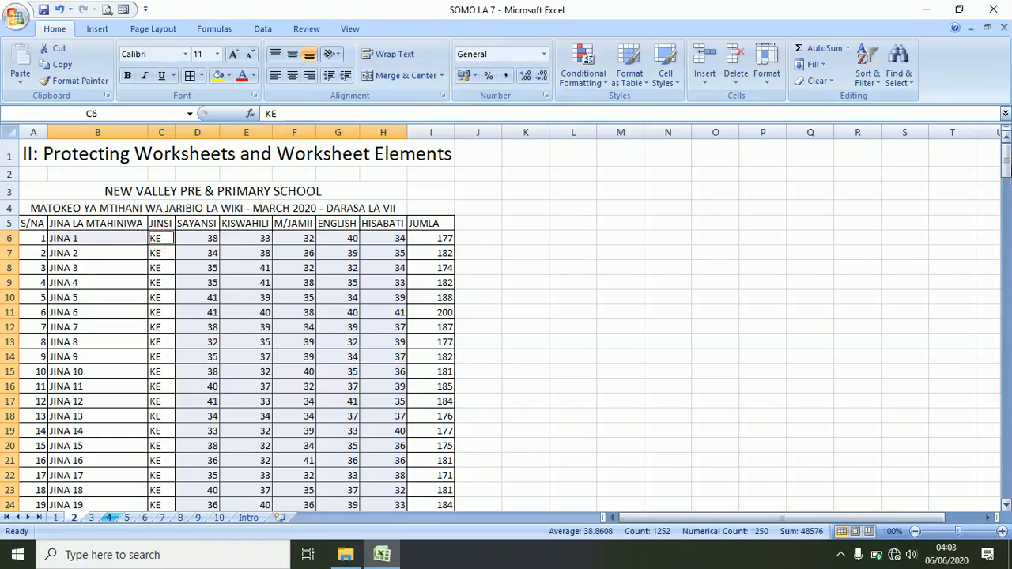
left_click_drag(1006, 168, 1006, 476)
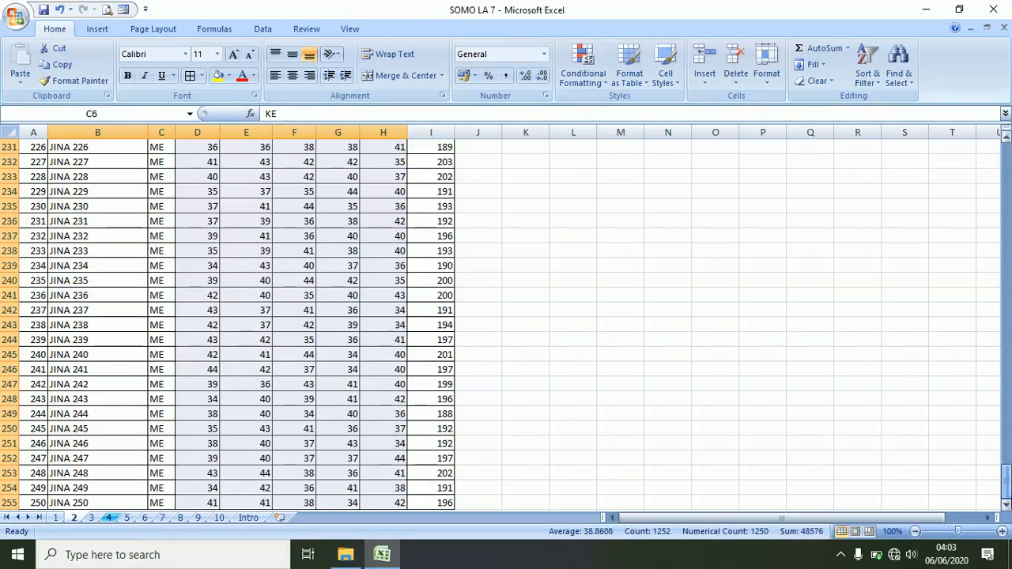
left_click(168, 506, "shift")
left_click(126, 502, "shift")
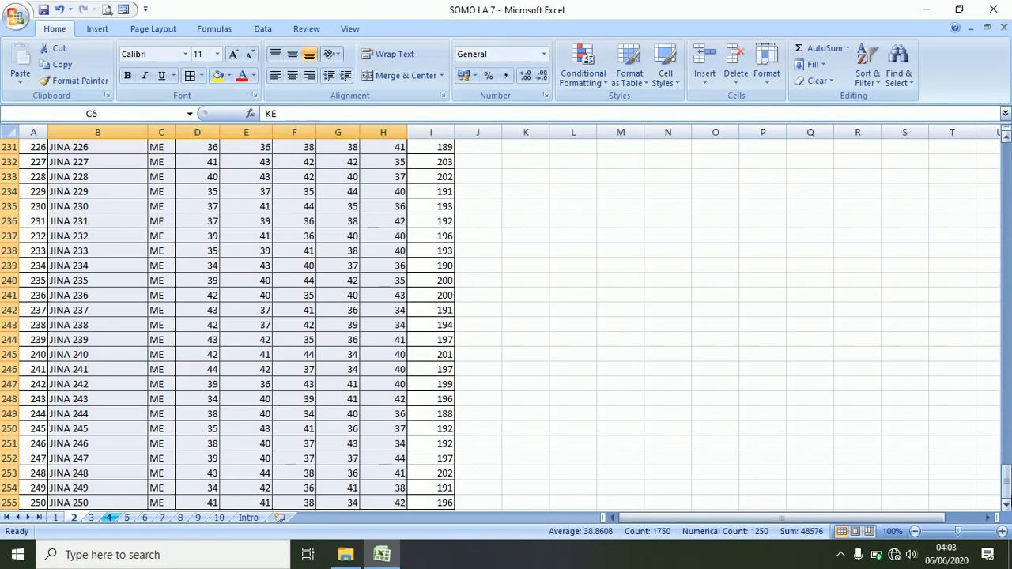
left_click_drag(1006, 479, 999, 158)
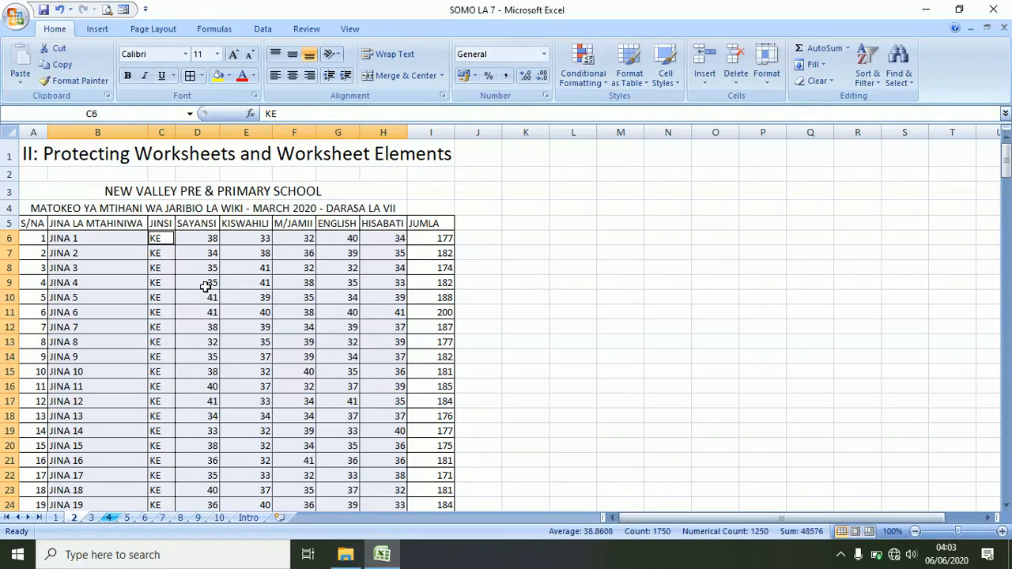
- Clear the Locked option in Format Cells' Protection tab for the selected cells
key("ctrl+1")
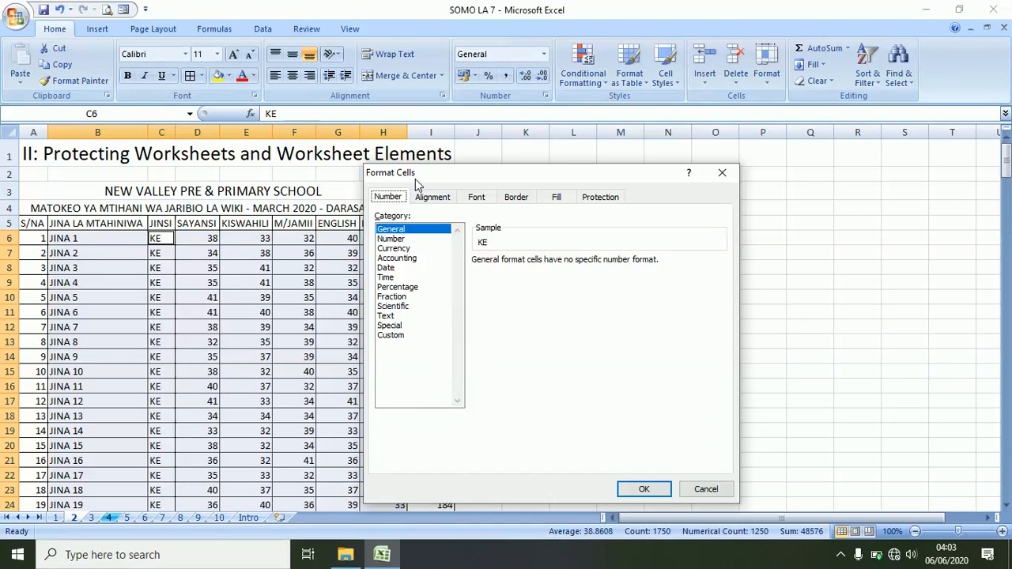
left_click(602, 200)
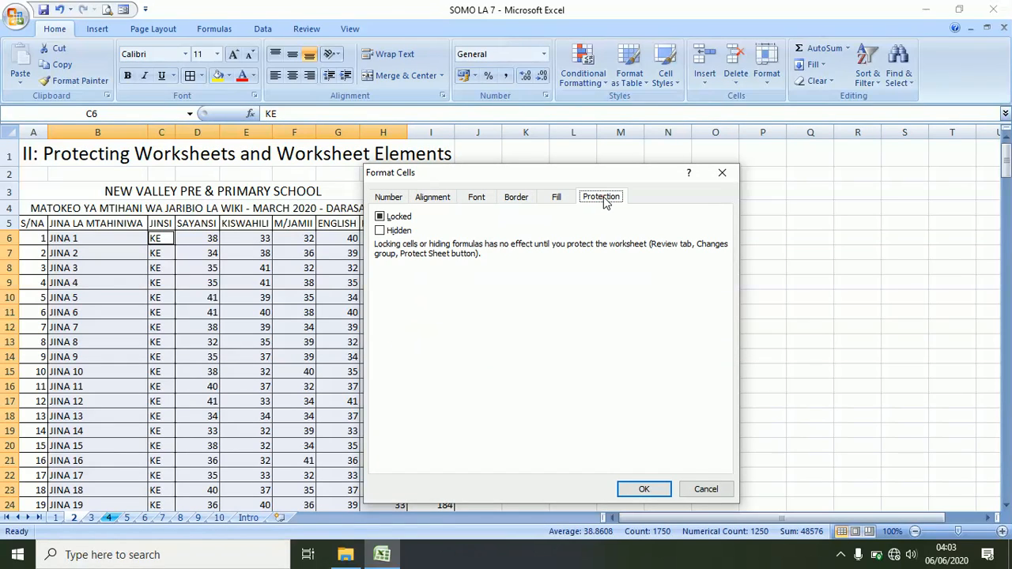
left_click(381, 218)
left_click(380, 218)
left_click(644, 488)
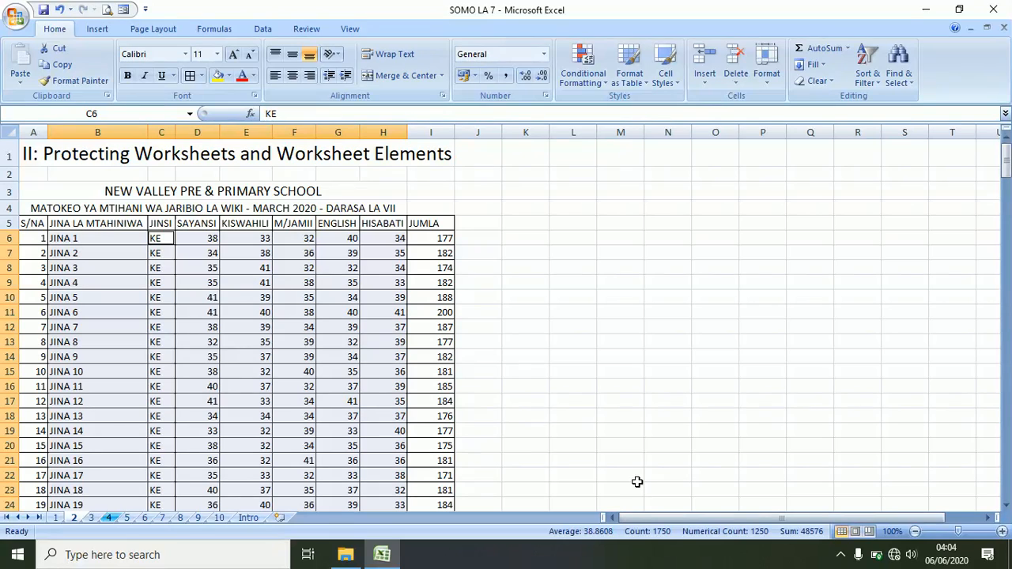
- Protect sheet 2 from the Review tab with a confirmed password, then save the workbook
left_click(306, 30)
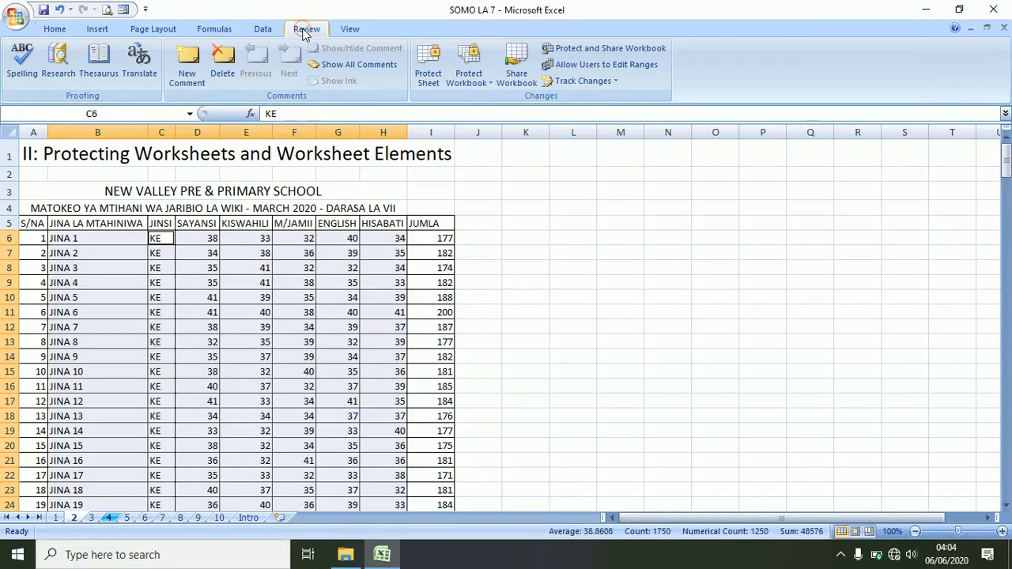
left_click(431, 77)
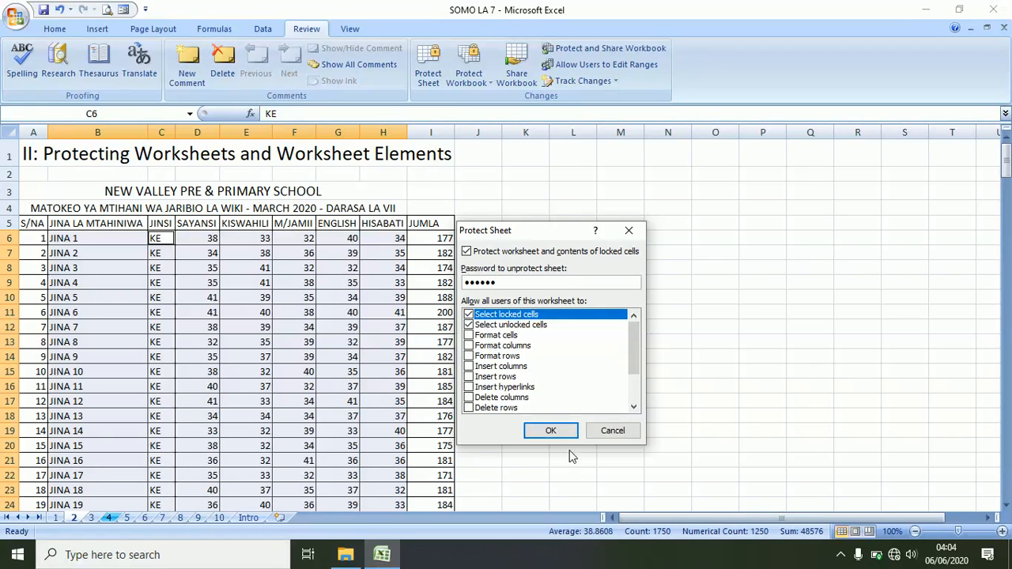
left_click(551, 431)
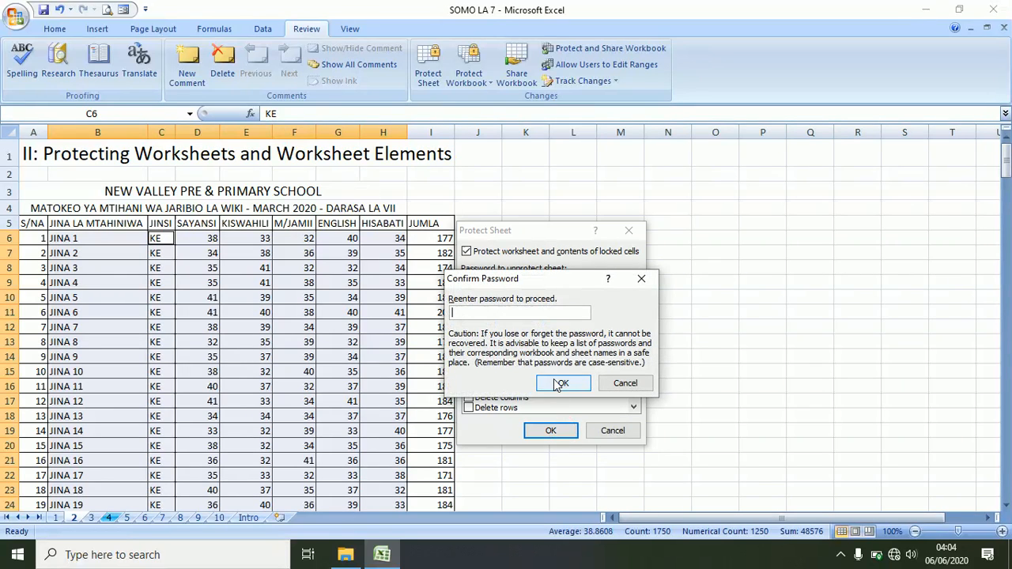
type("12345")
left_click(557, 384)
left_click(489, 327)
left_click(43, 9)
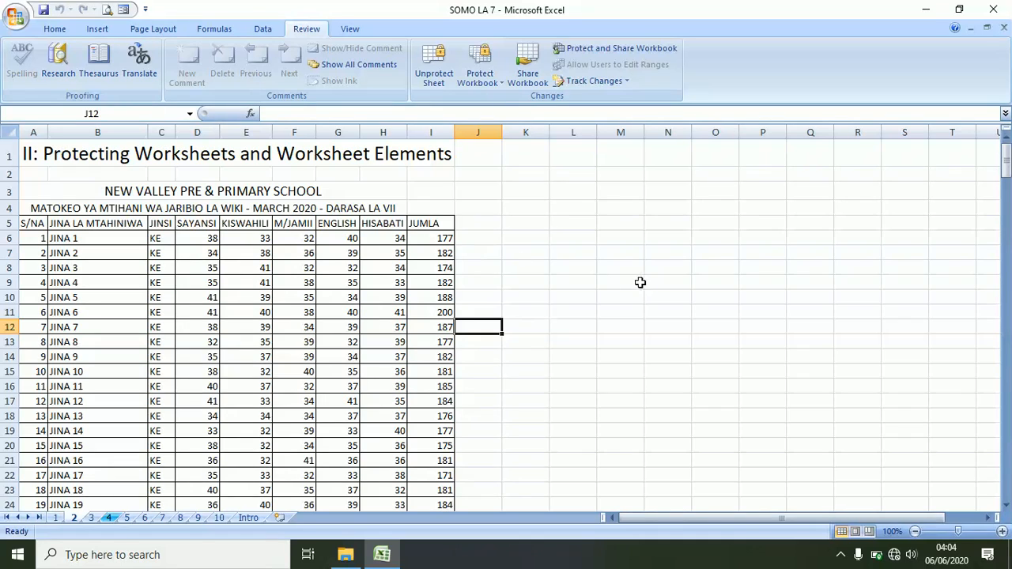
left_click(557, 288)
- Check that locked cell L9 rejects edits, then replace JINA 1 in B6 with the student's full name
double_click(556, 288)
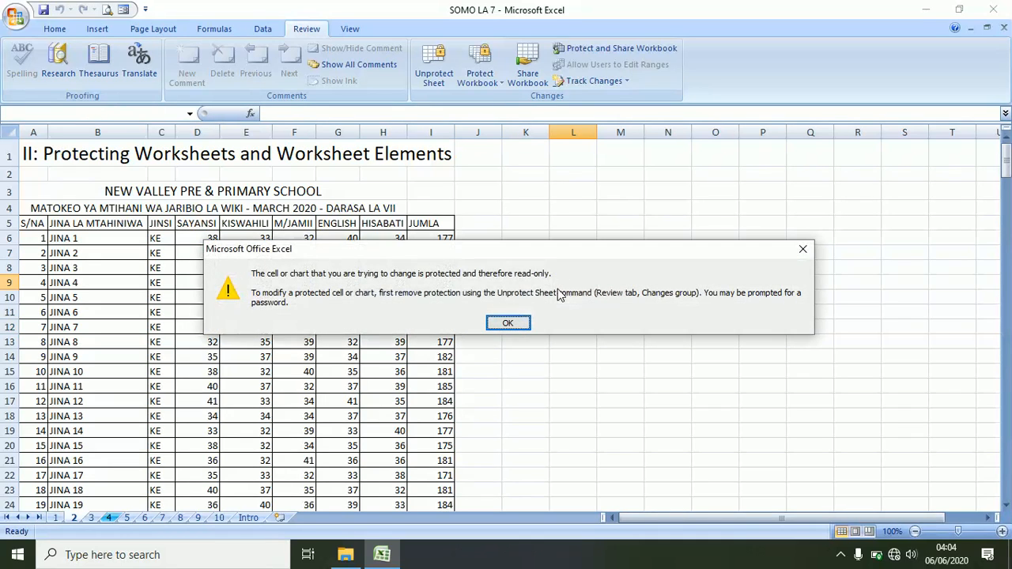
left_click(803, 250)
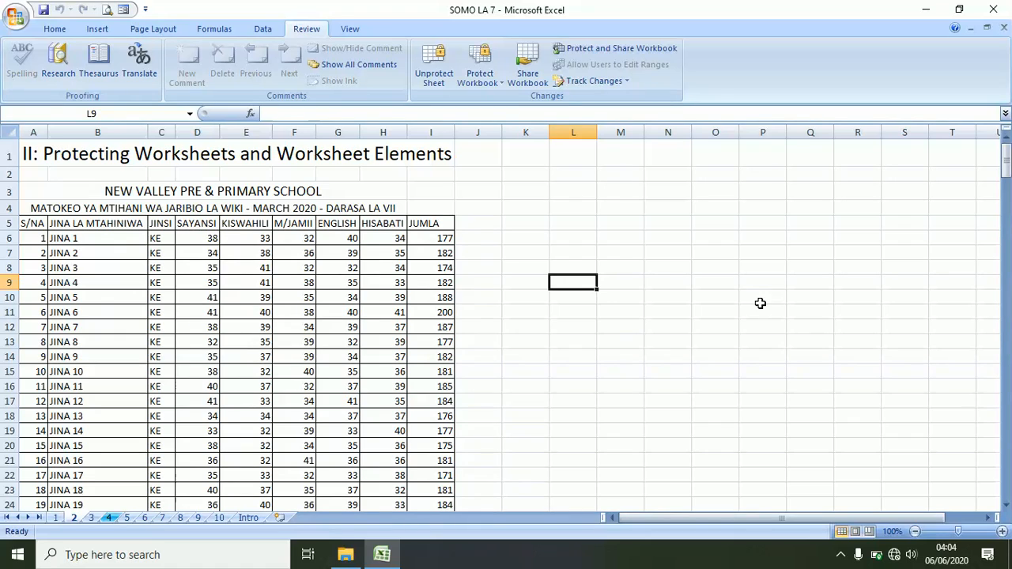
left_click(97, 240)
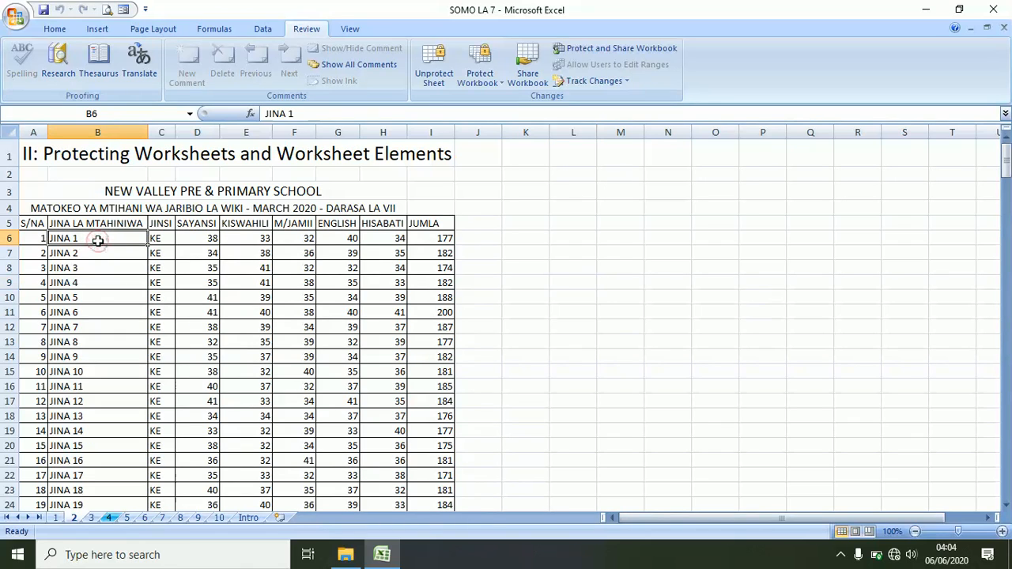
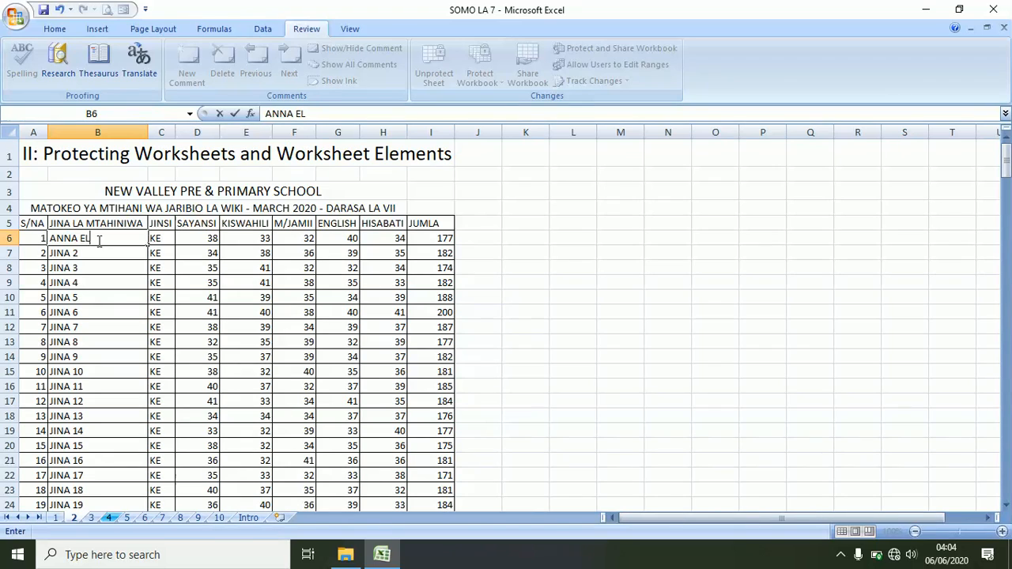
key("Return")
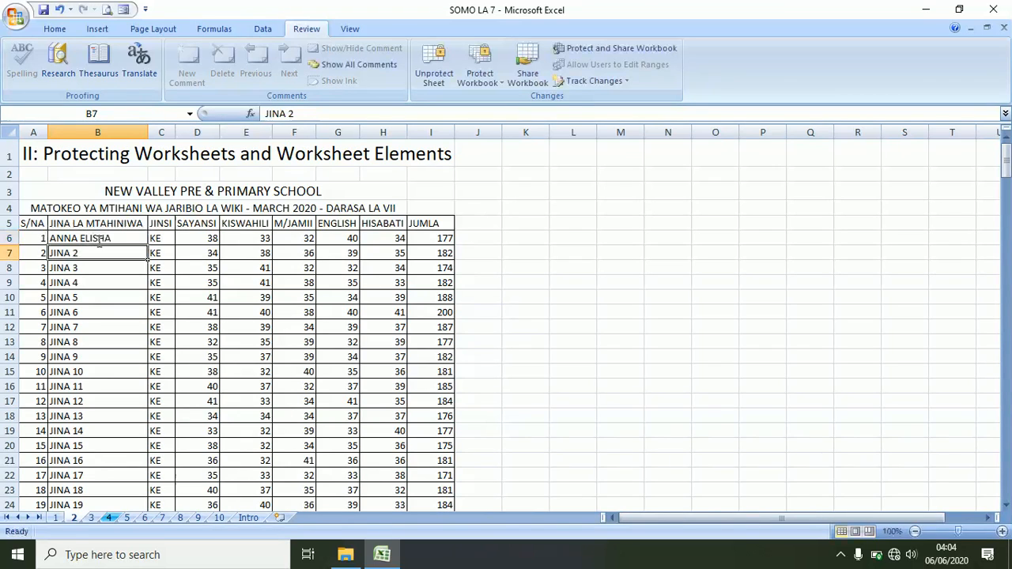
- Change the first pupil's SAYANSI mark in D6 to 42
left_click(154, 238)
left_click(196, 238)
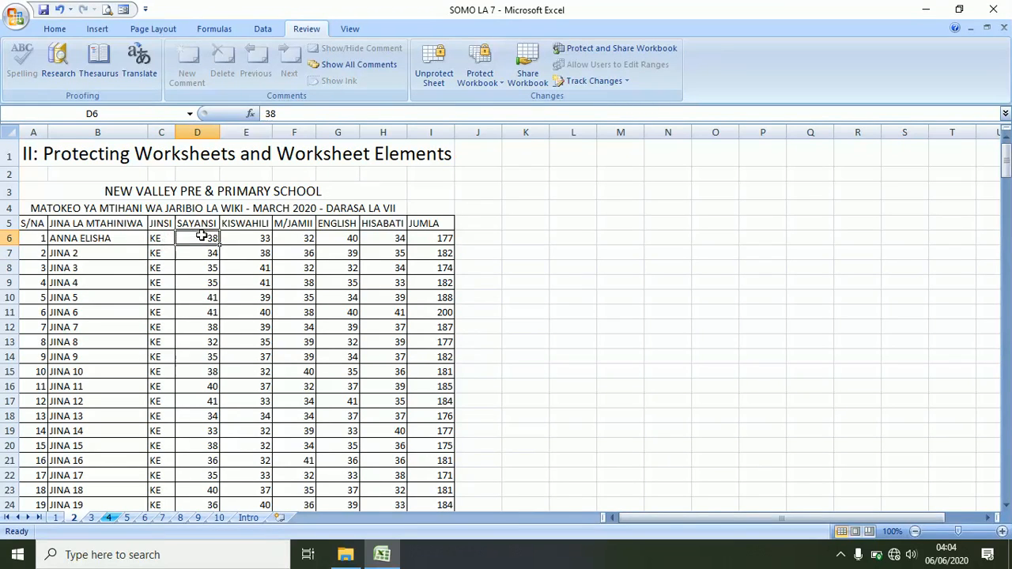
type("42")
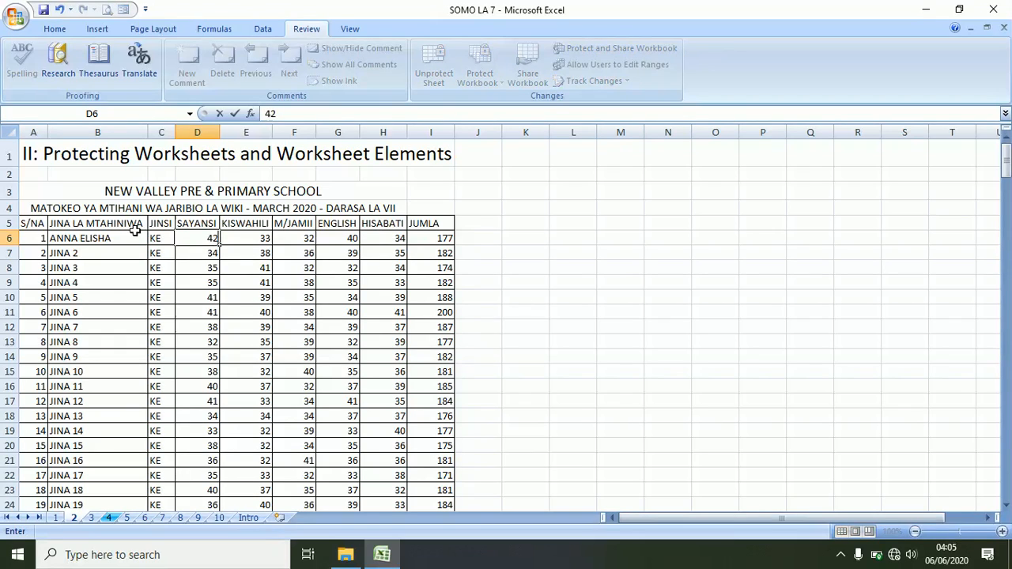
key("Return")
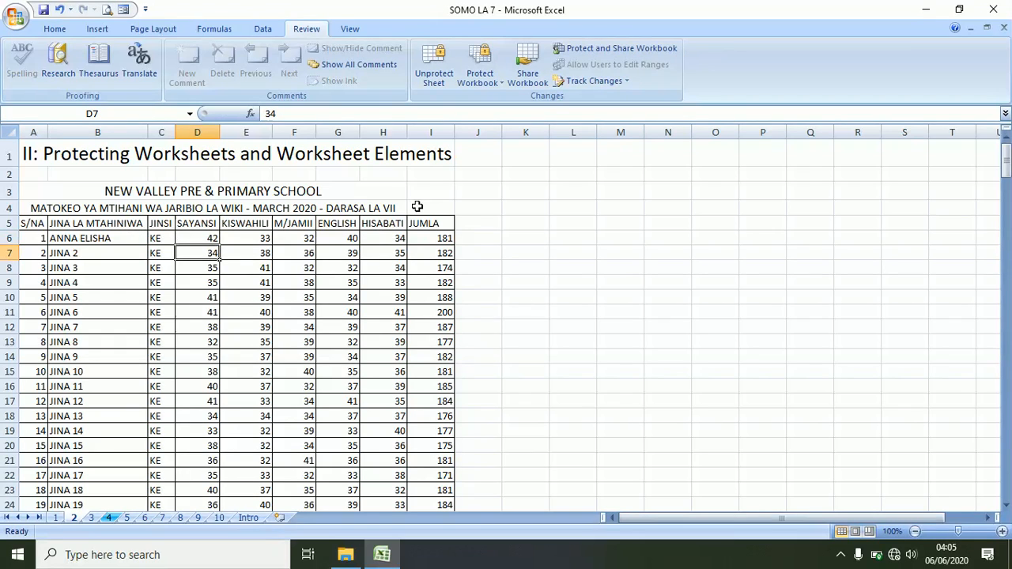
- Confirm the locked JUMLA total in I6 rejects edits, then select the whole worksheet
left_click(447, 239)
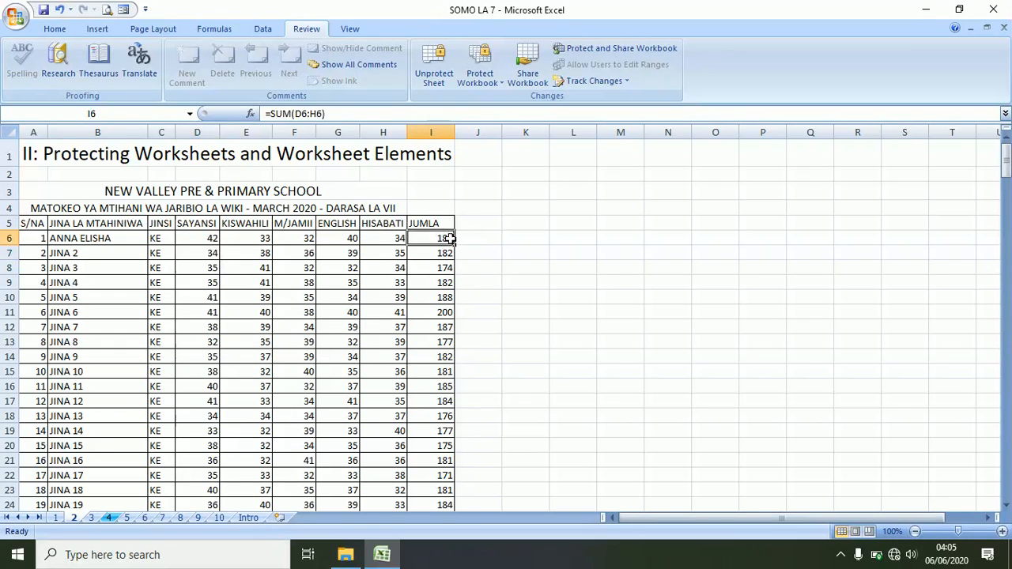
double_click(451, 236)
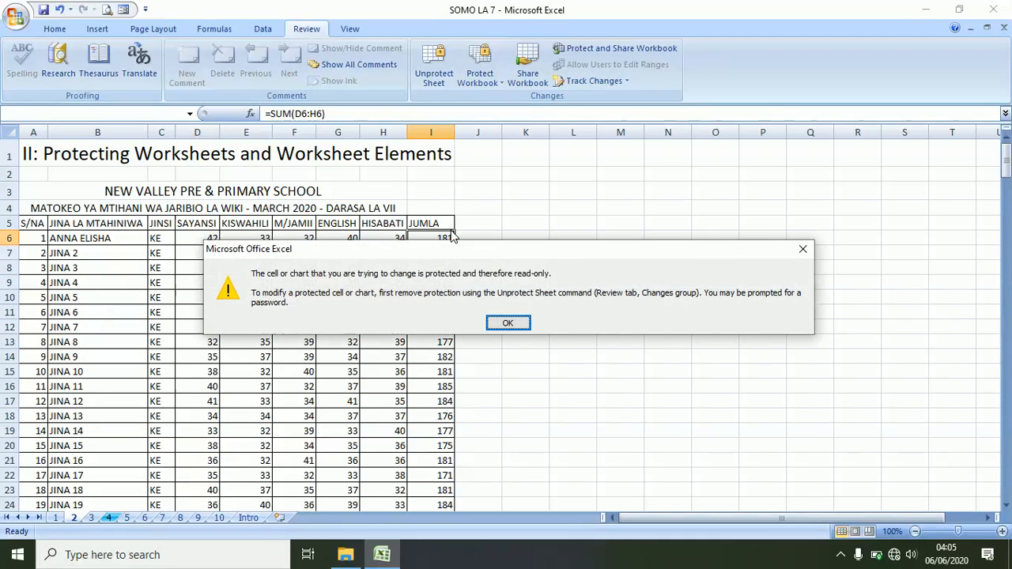
left_click(803, 250)
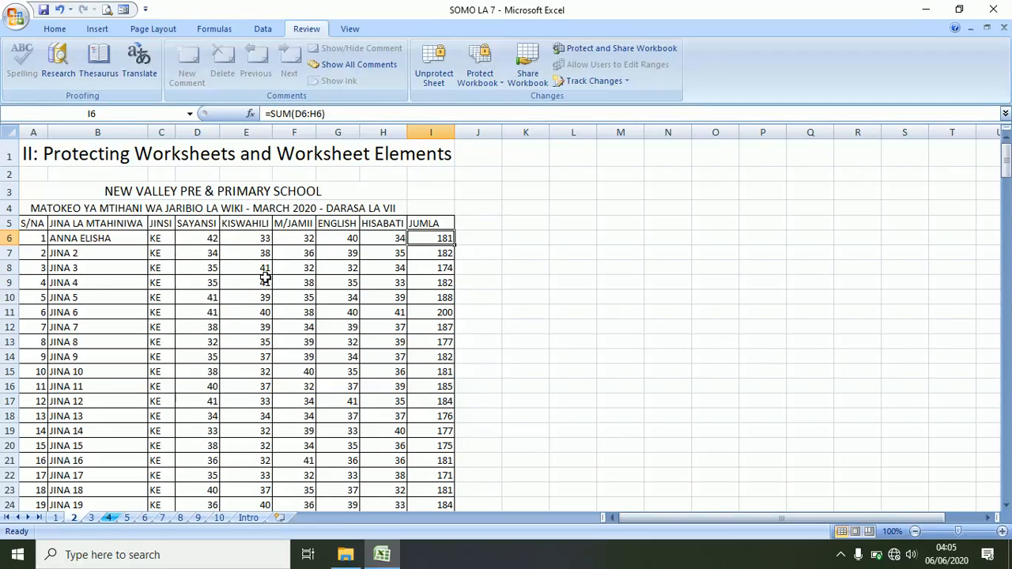
left_click(492, 227)
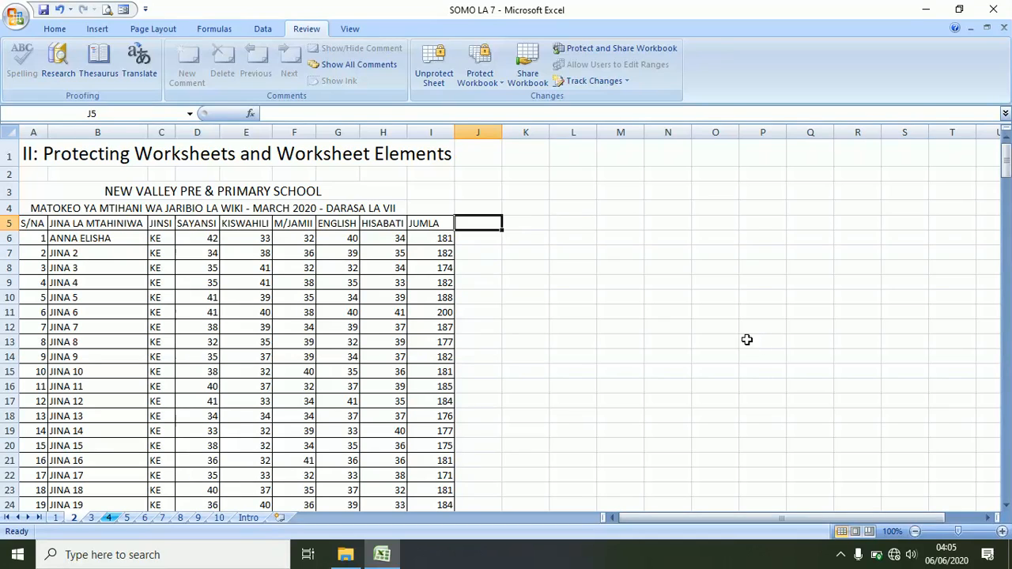
key("ctrl+a")
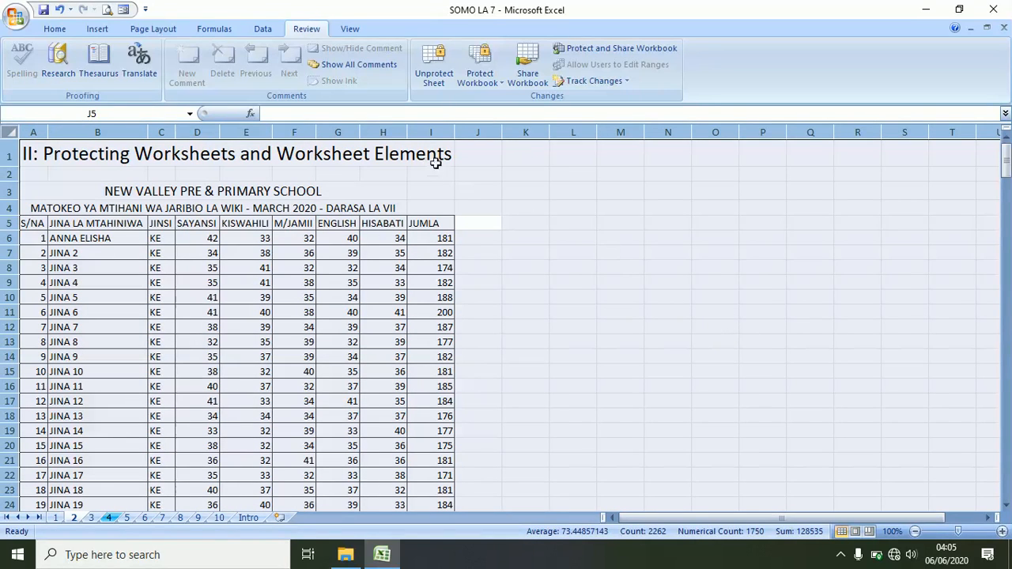
- Remove the protection from sheet 2 by entering its password
left_click(441, 75)
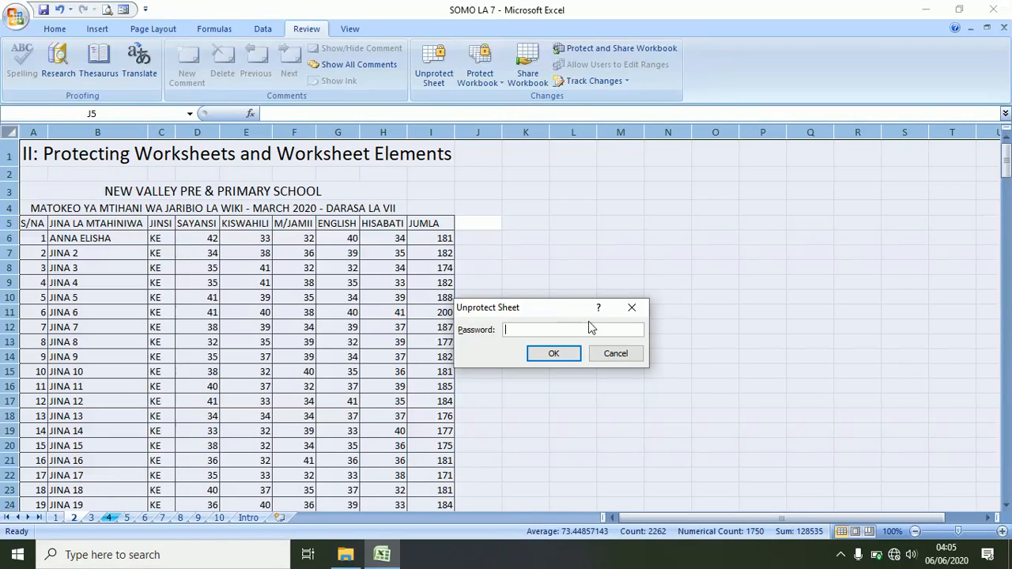
left_click(632, 308)
left_click(557, 310)
left_click(447, 73)
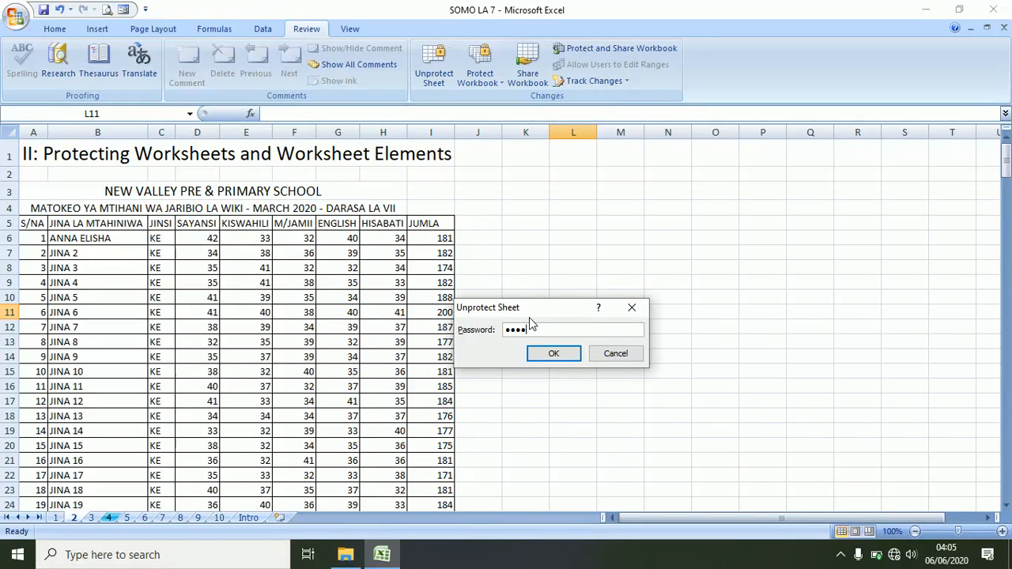
key("Return")
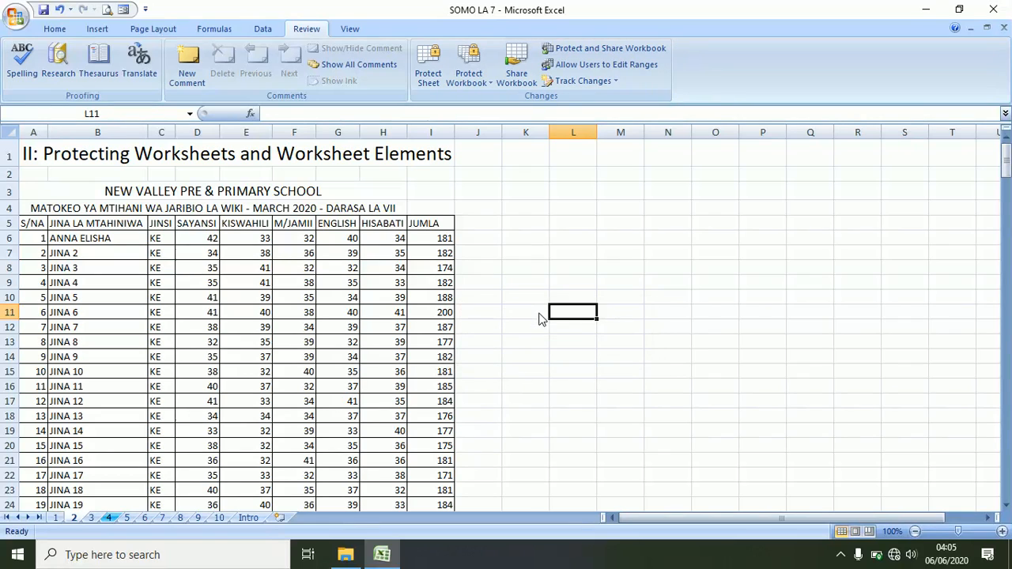
- Set every cell on the sheet back to Locked
key("ctrl+a")
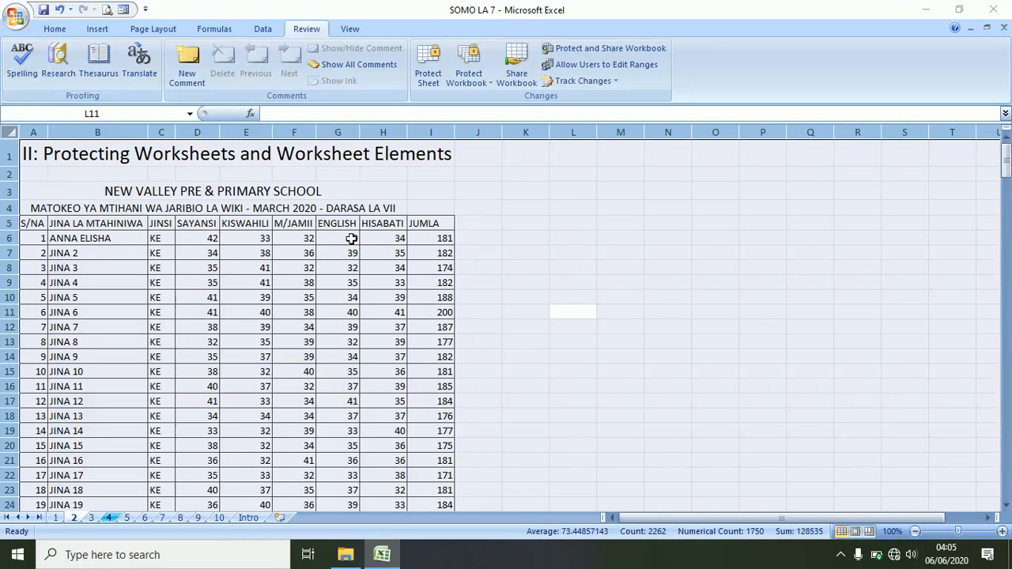
key("ctrl+1")
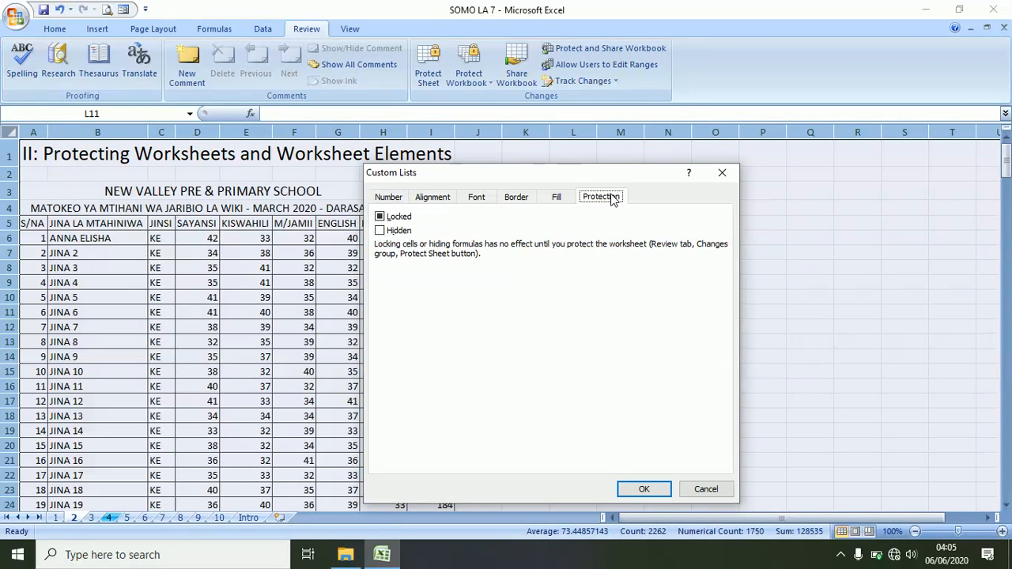
left_click(381, 218)
left_click(641, 488)
left_click(350, 356)
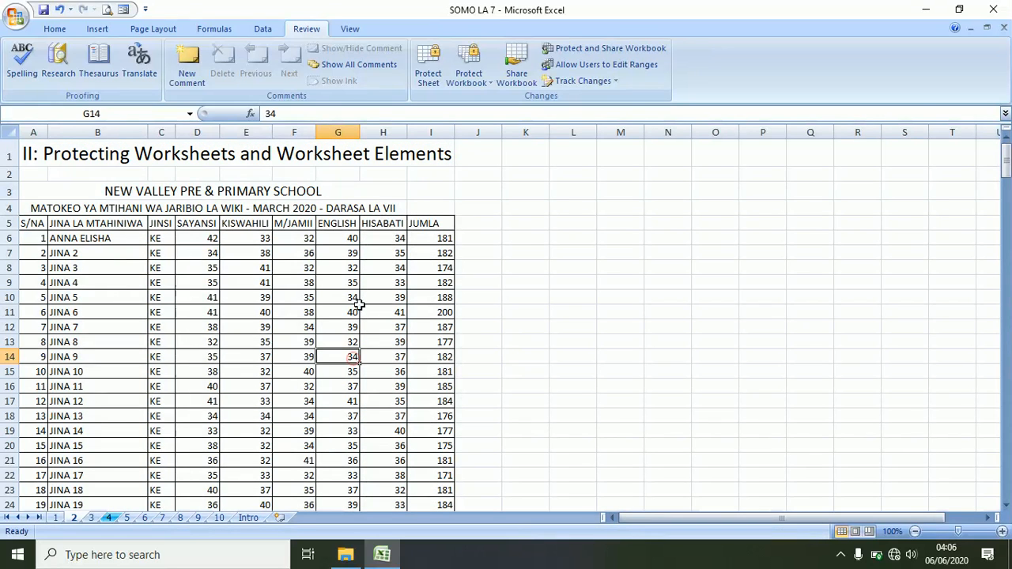
- Select the ENGLISH scores G6:G255 and clear their Locked option
left_click(347, 239)
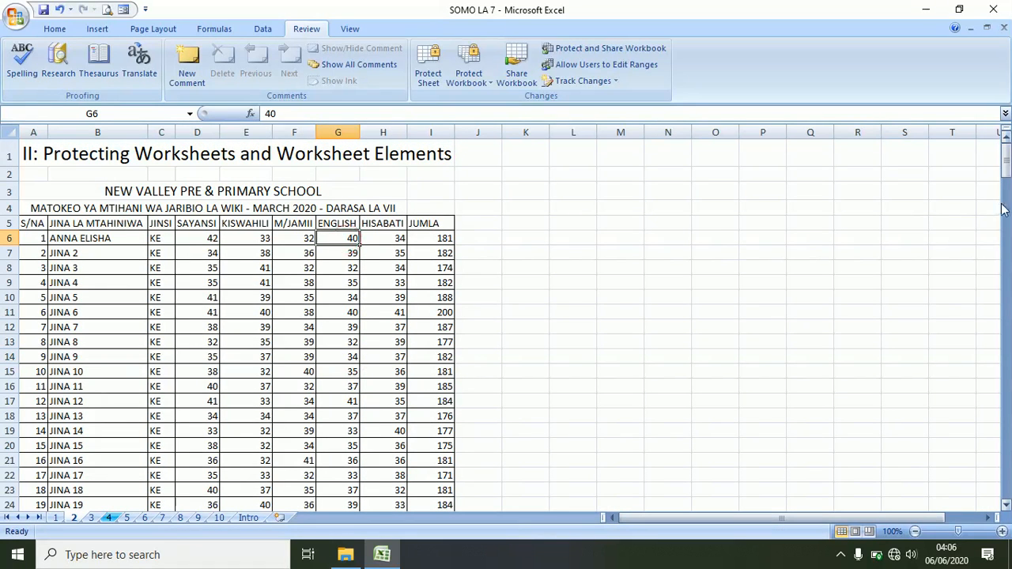
left_click_drag(1007, 158, 1006, 478)
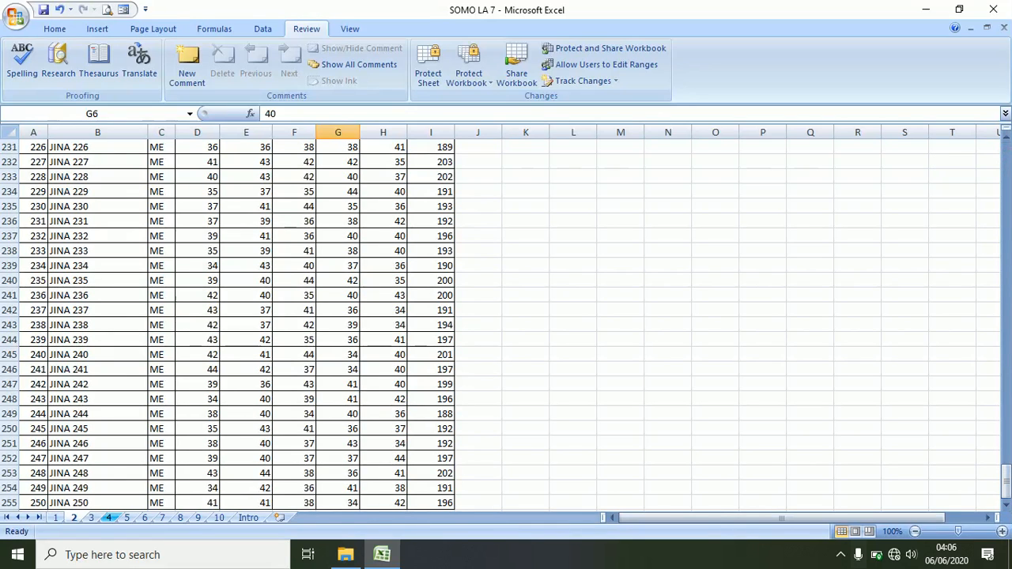
left_click(350, 502, "shift")
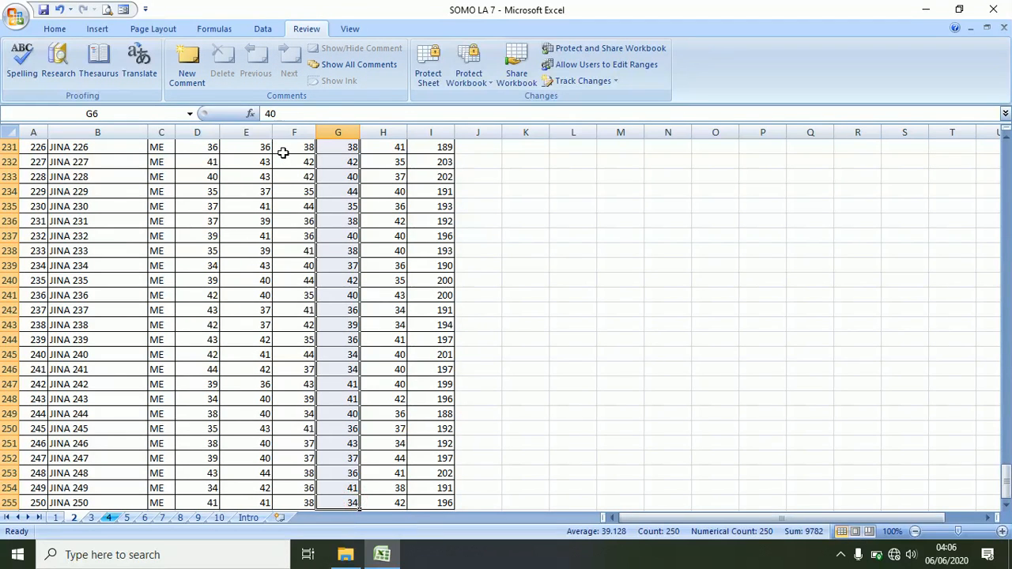
key("ctrl+1")
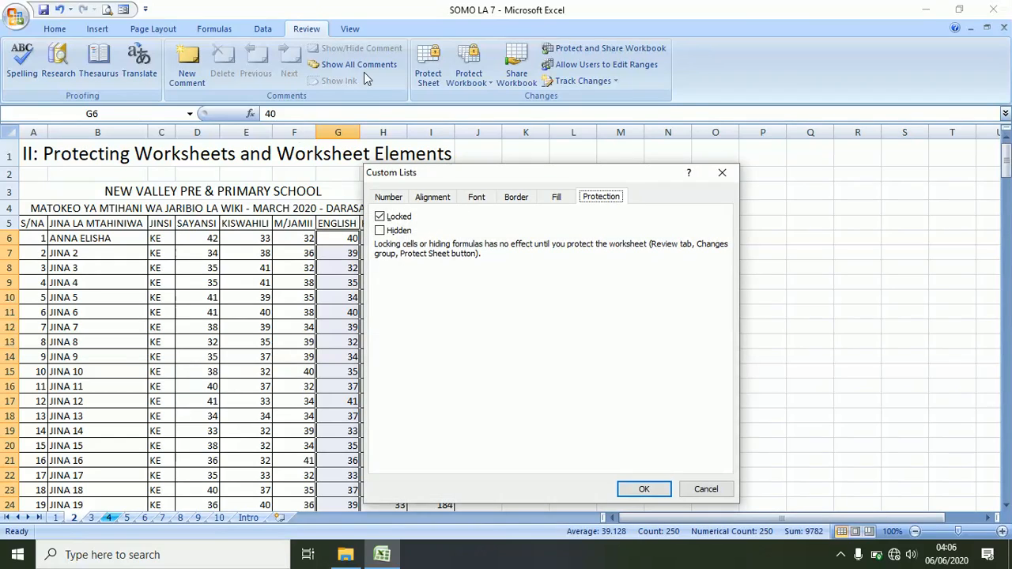
left_click(380, 216)
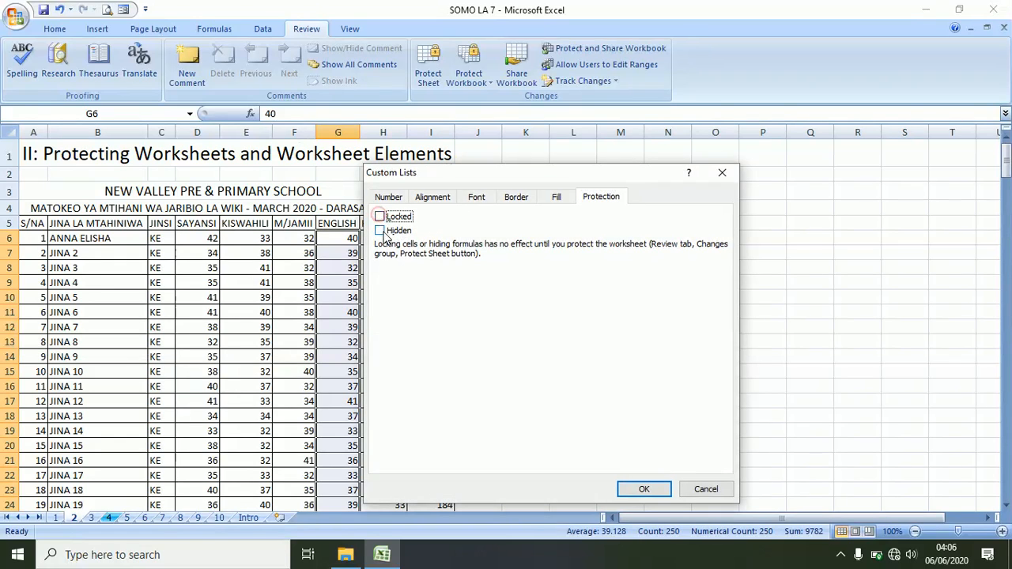
left_click(632, 495)
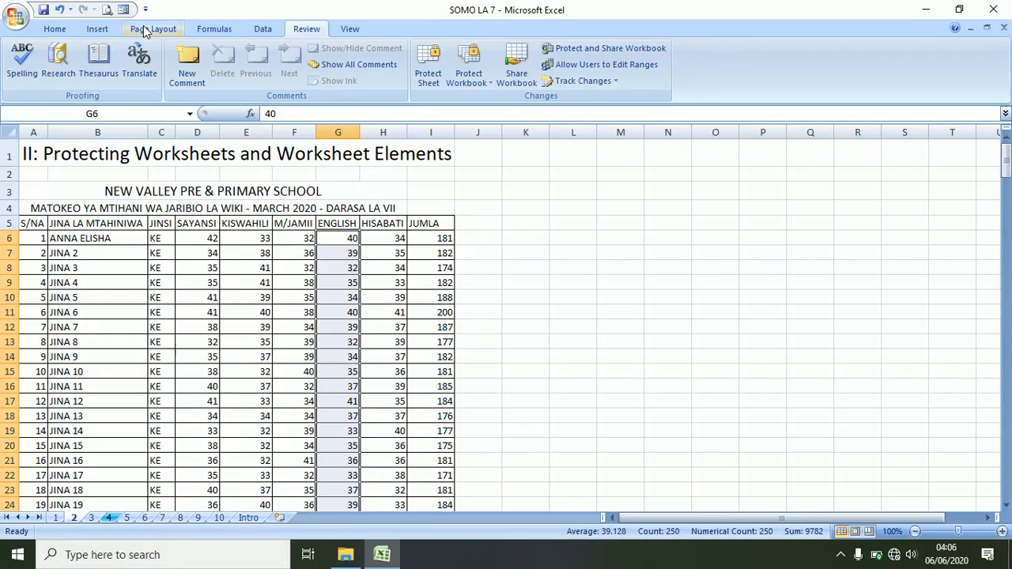
- Protect sheet 2 again, entering and confirming a password
left_click(464, 222)
left_click(428, 75)
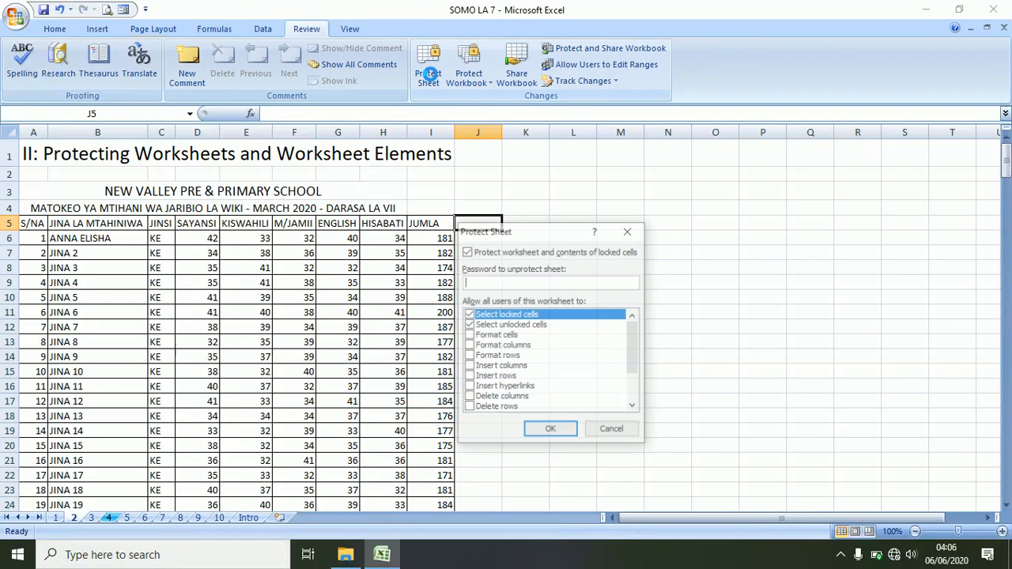
type("1234")
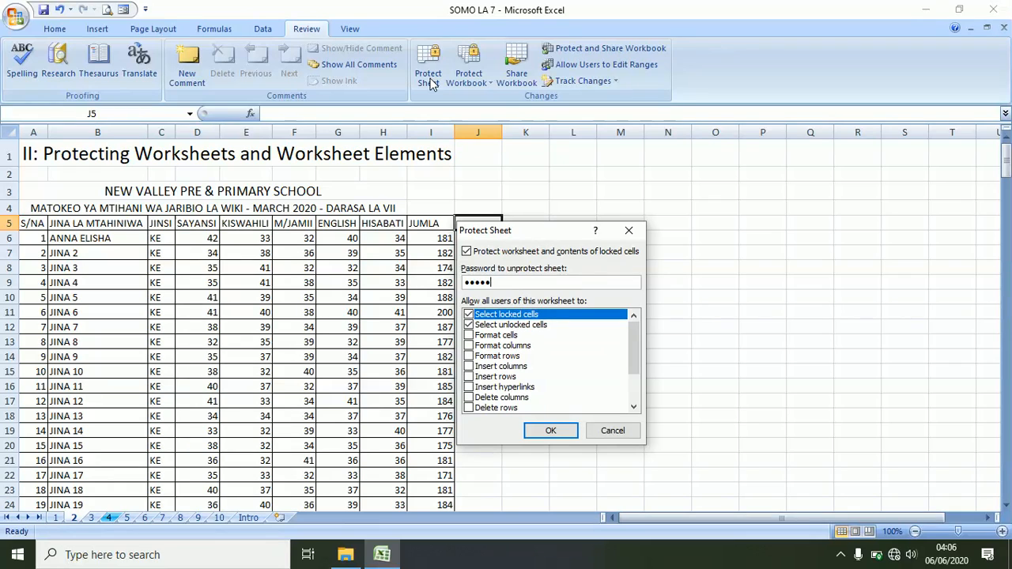
key("Return")
type("12345")
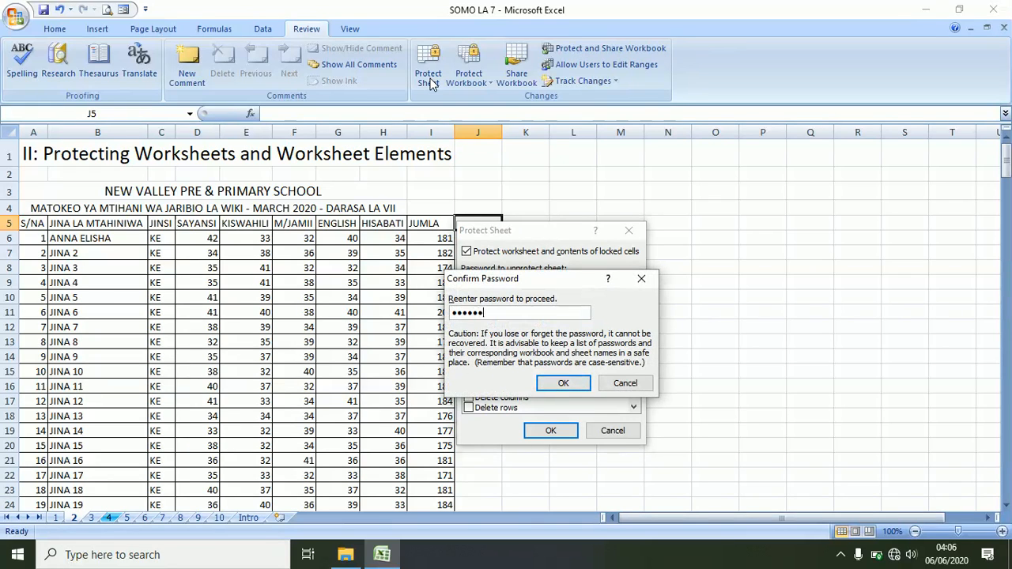
key("Return")
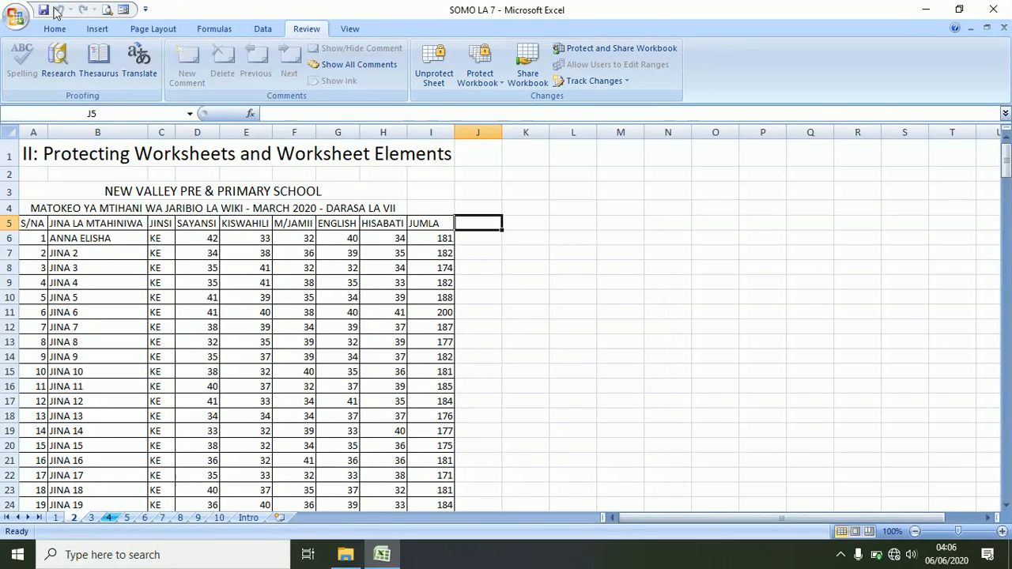
- Confirm a JUMLA total is locked, then change the ENGLISH score in G6 to 45
left_click(536, 295)
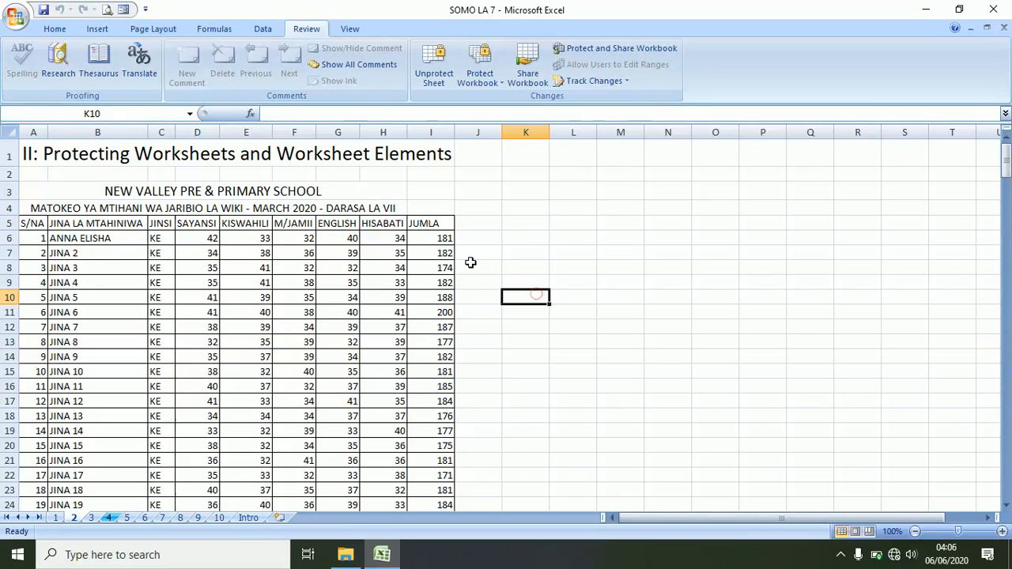
double_click(454, 242)
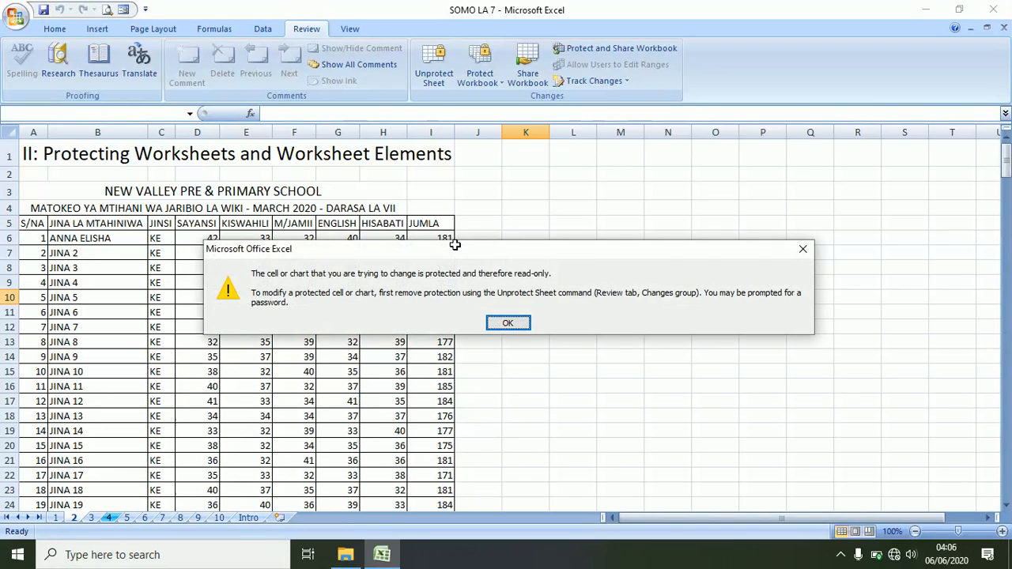
key("Return")
left_click(354, 239)
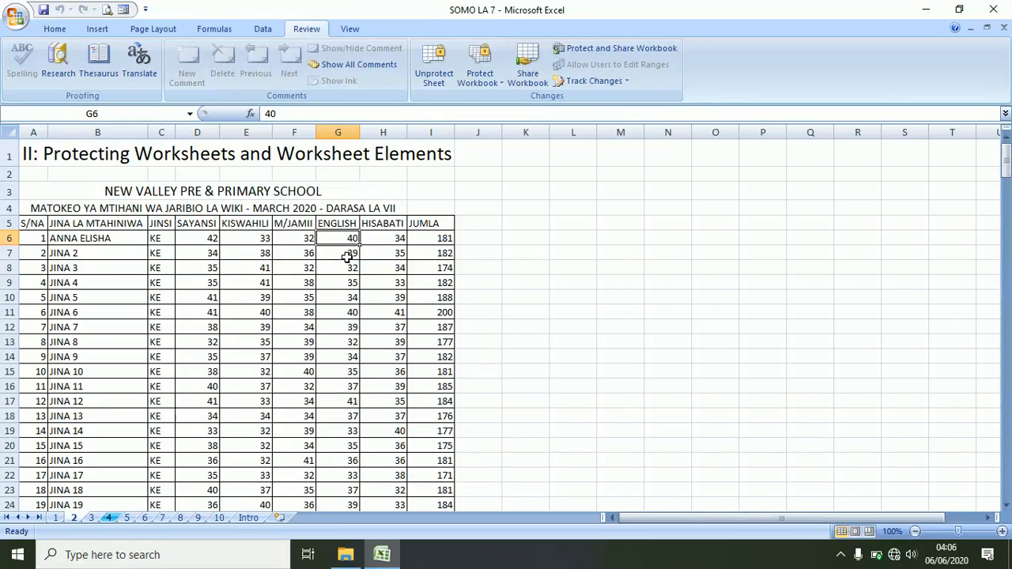
key("BackSpace")
type("5")
key("Return")
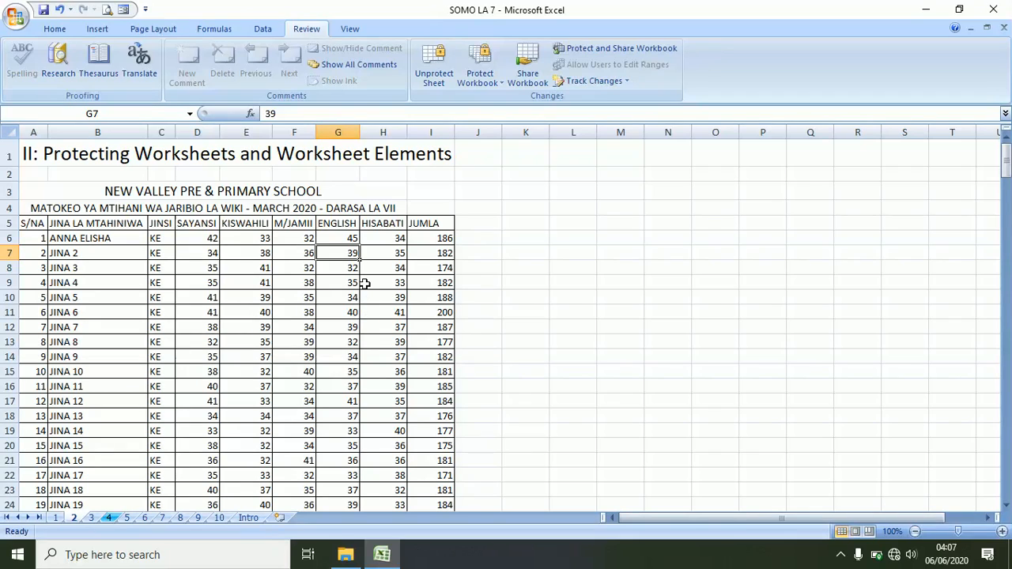
- Unprotect sheet 2 from the Review tab by entering its password
left_click(438, 71)
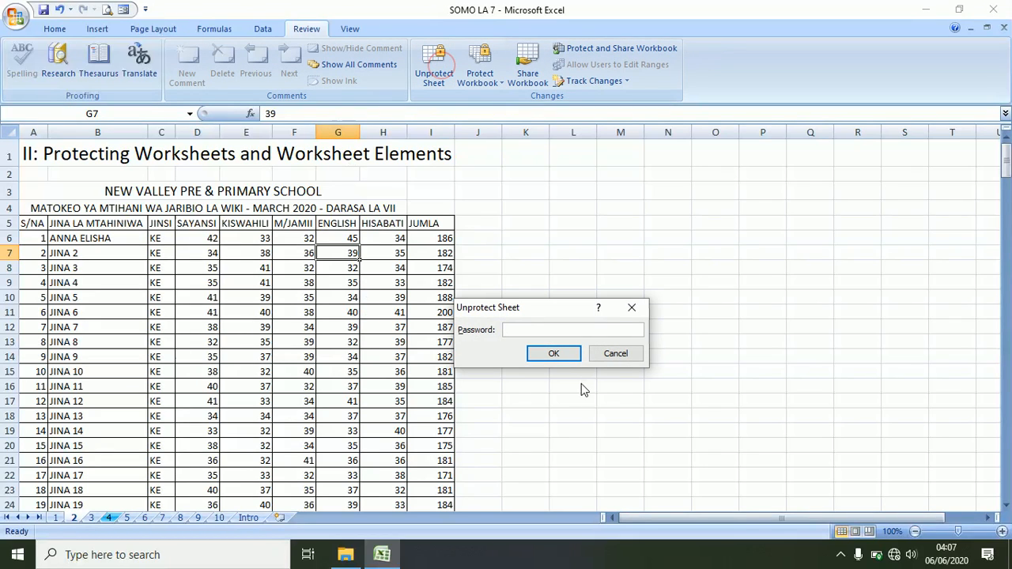
type("123456")
key("Return")
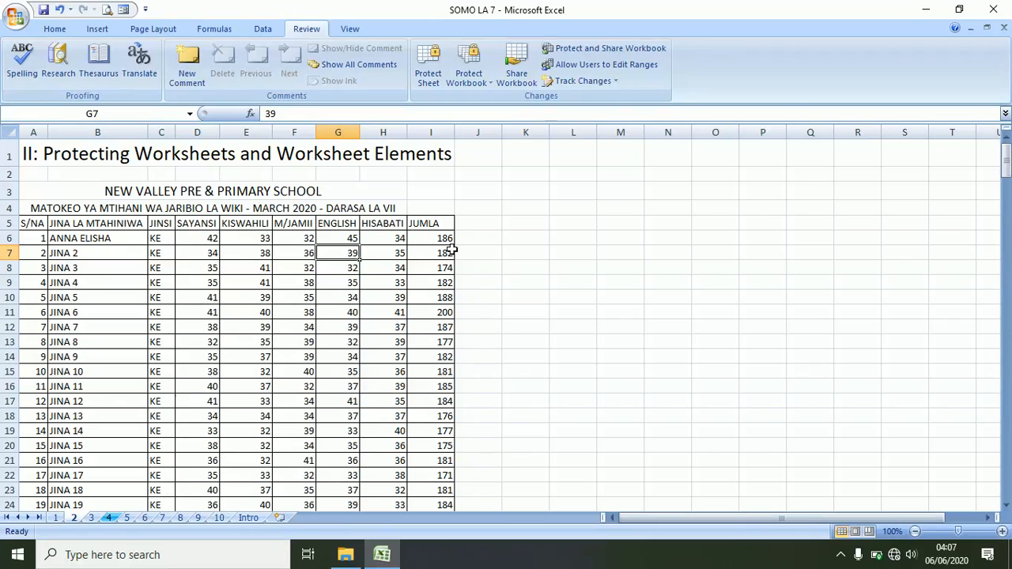
left_click(209, 236)
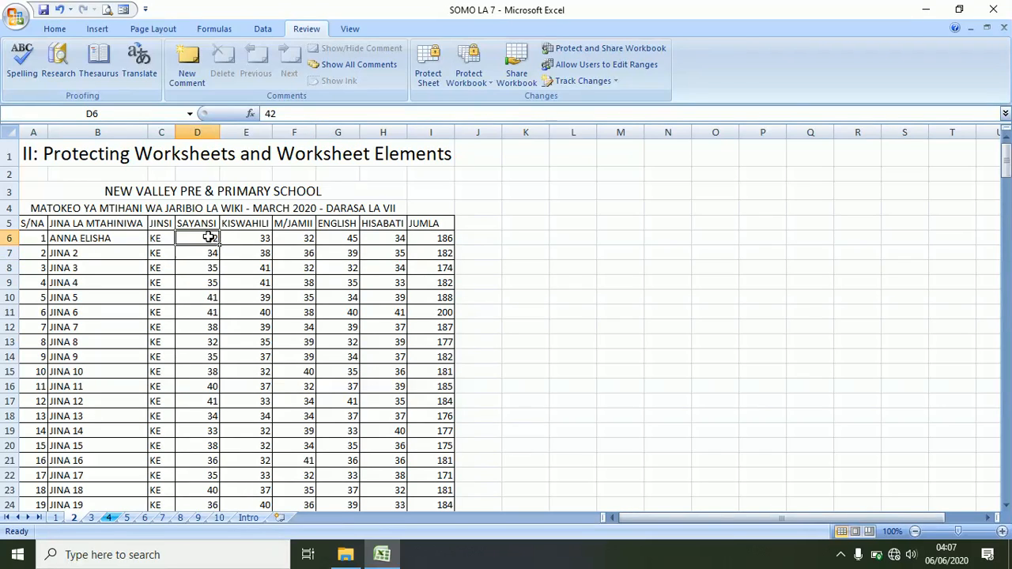
- Select headings D5:H5 (SAYANSI to HISABATI) and toggle Lock Cell off under Home > Format
left_click_drag(198, 224, 404, 224)
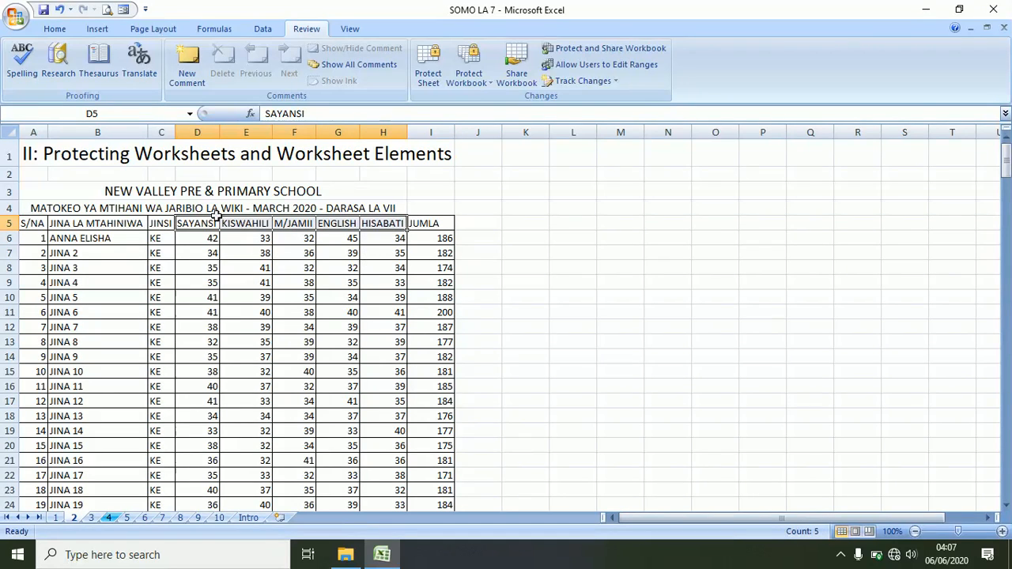
left_click(55, 30)
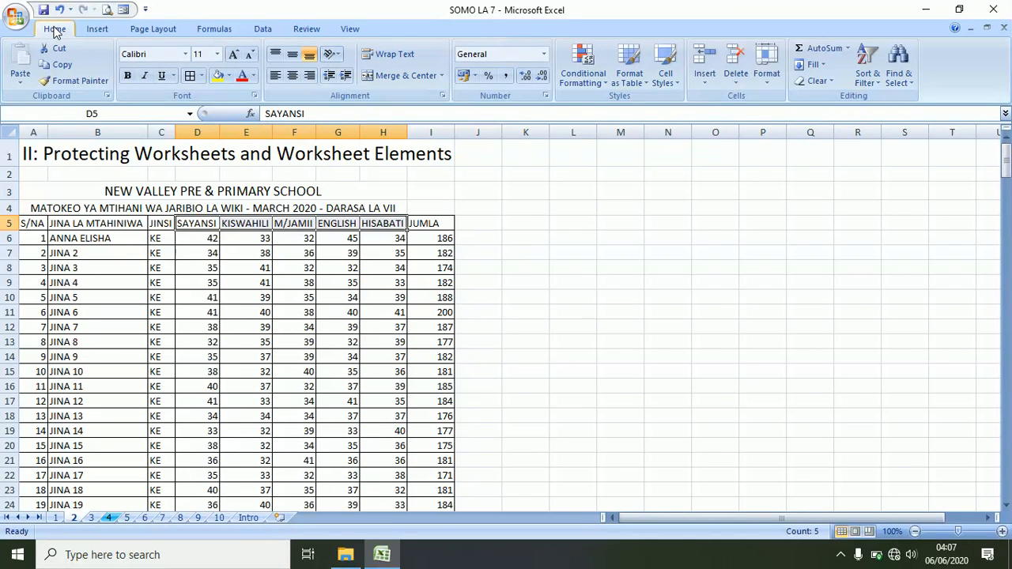
left_click(768, 83)
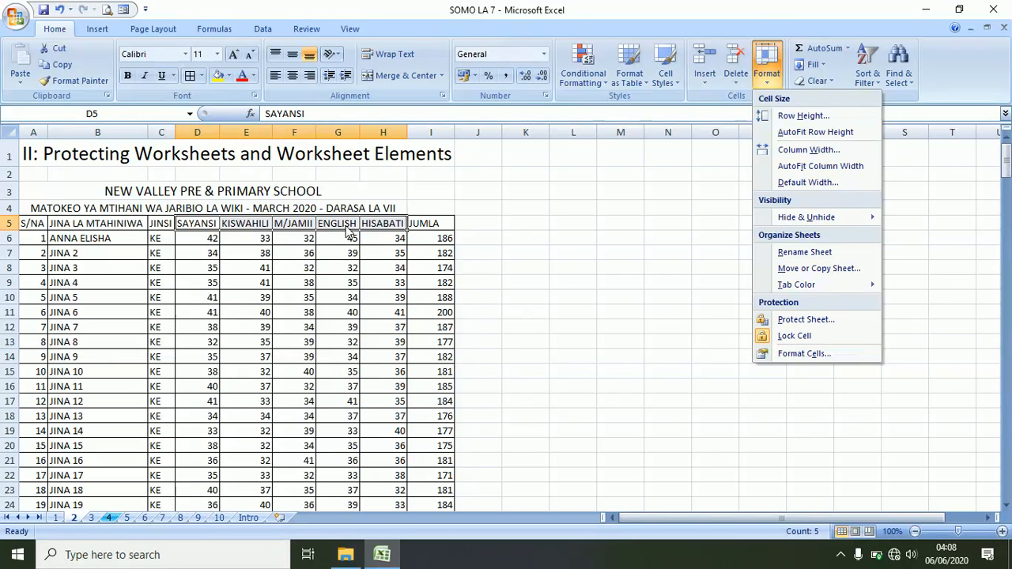
left_click(796, 337)
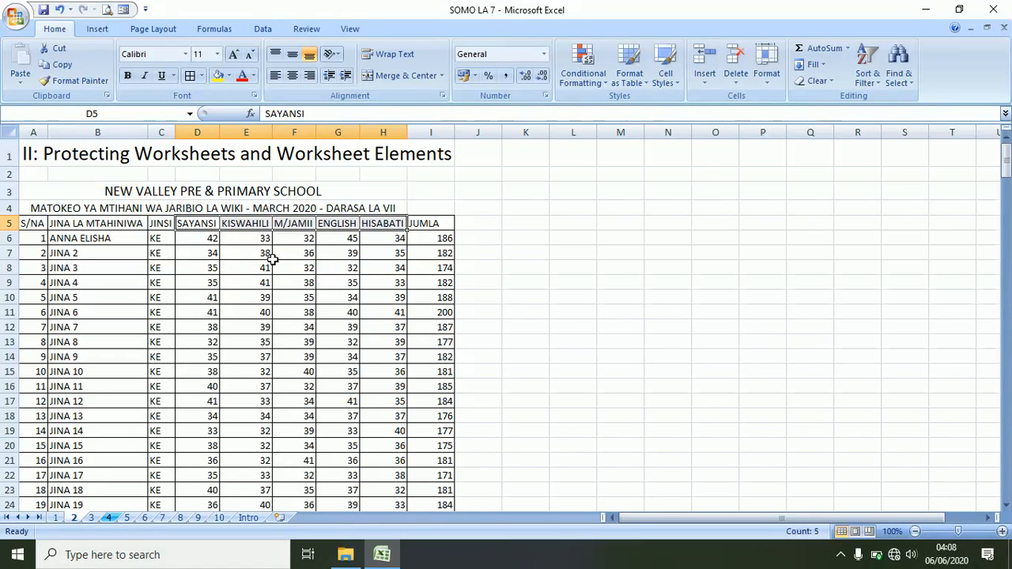
- Protect sheet 2 again from the Review tab, entering and confirming a password
left_click(485, 268)
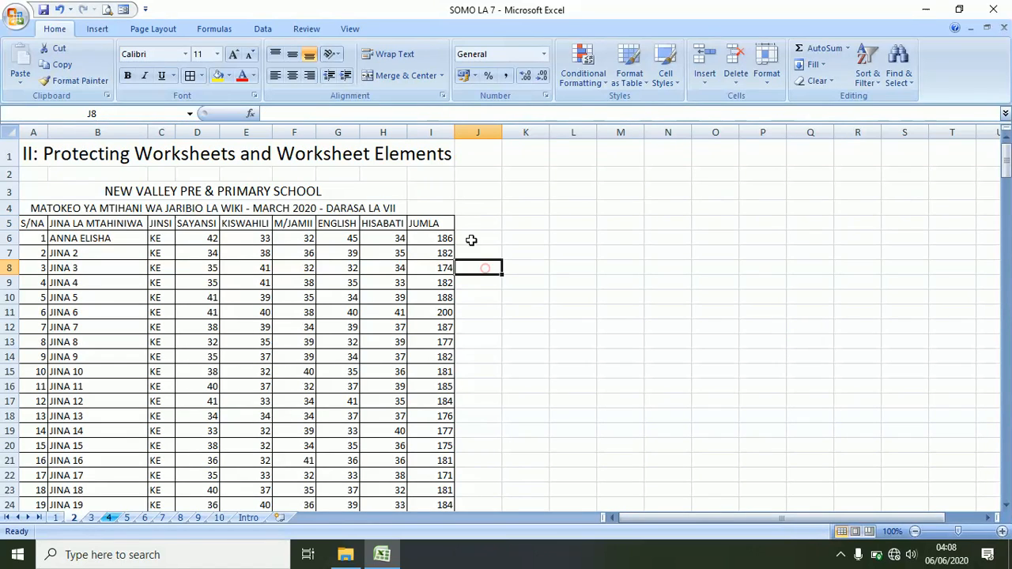
left_click(307, 29)
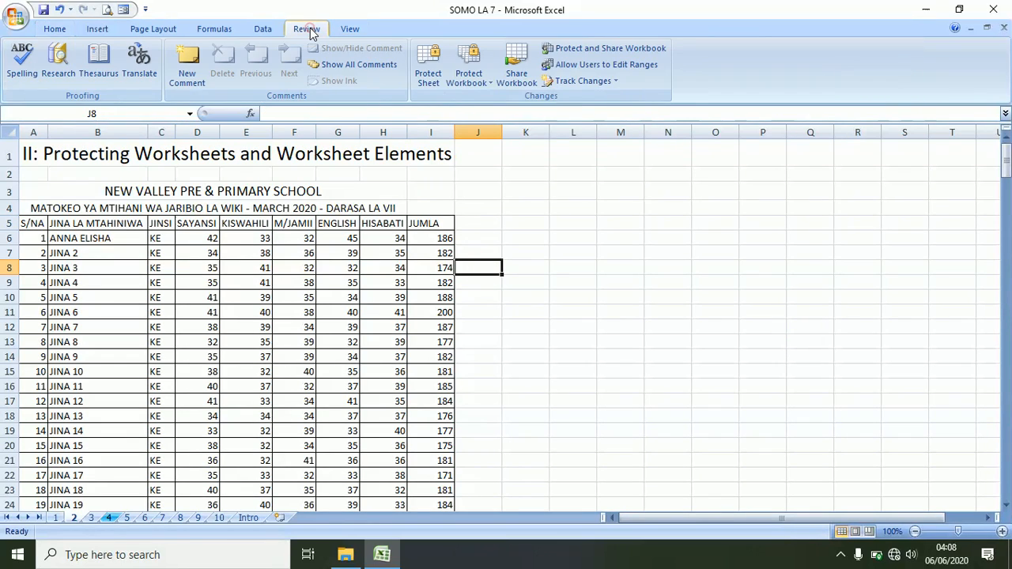
left_click(425, 75)
type("1")
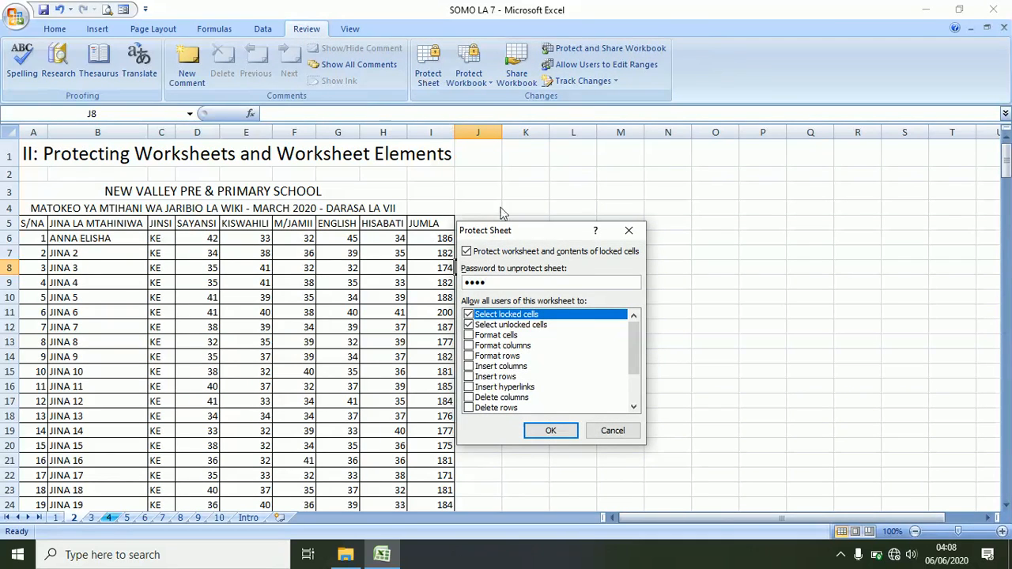
left_click(551, 430)
type("1234")
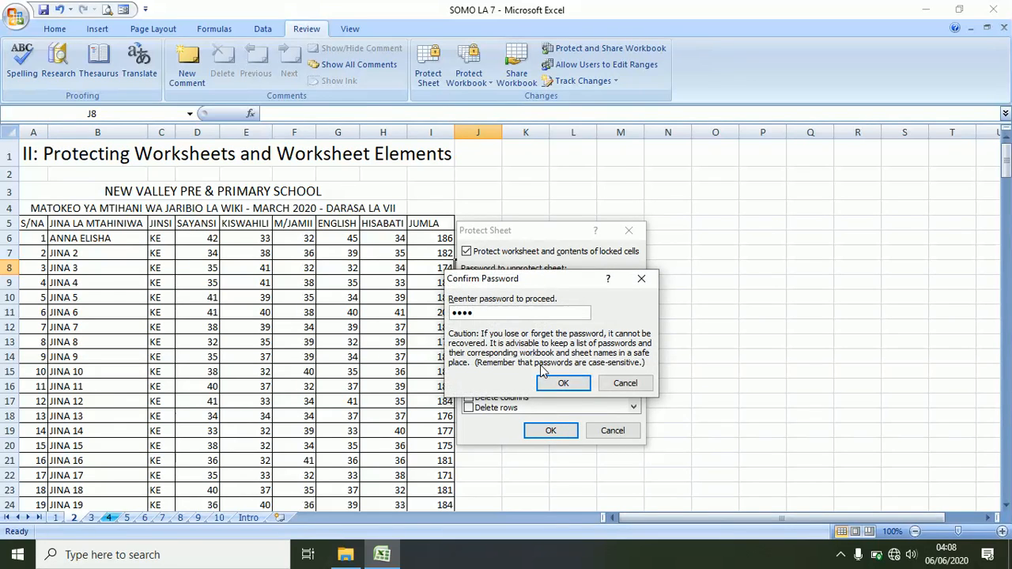
left_click(562, 382)
left_click(479, 316)
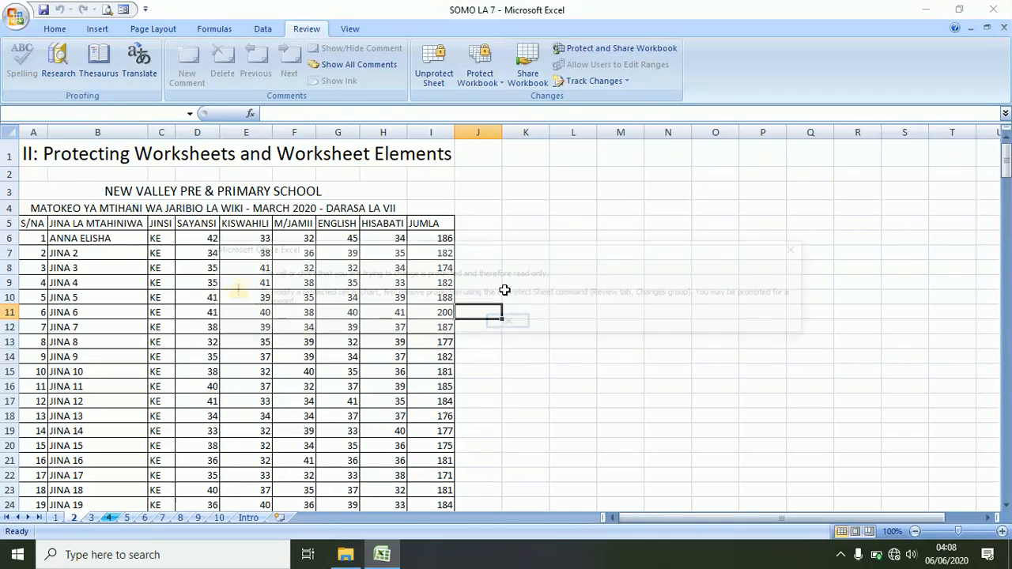
key("a")
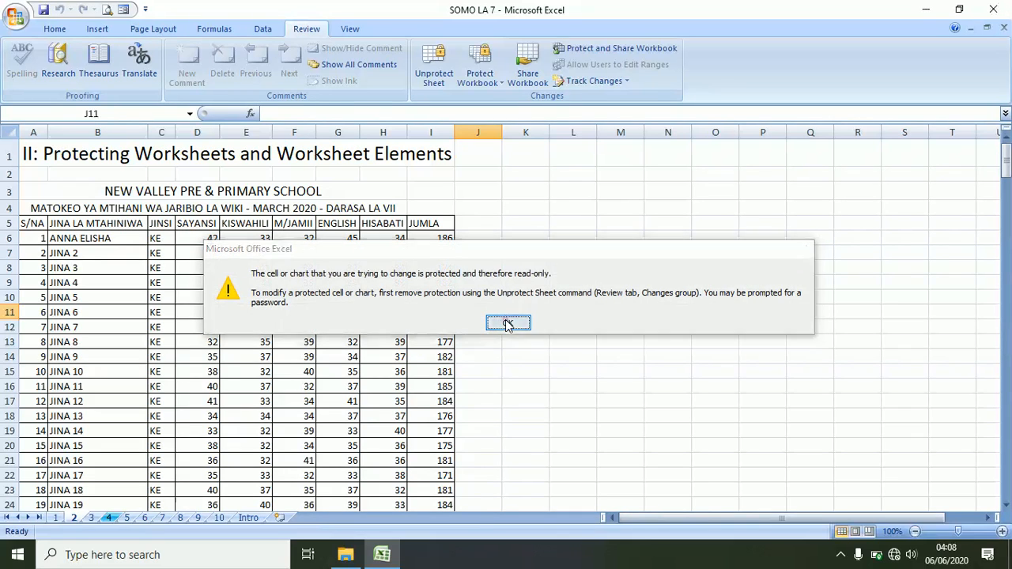
left_click(508, 322)
left_click(381, 222)
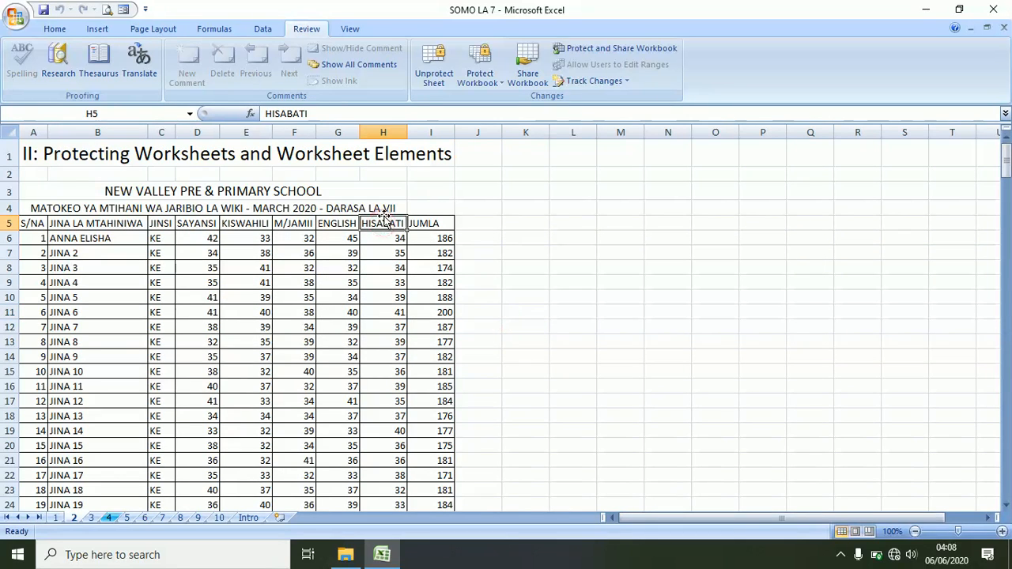
key("Delete")
left_click(393, 257)
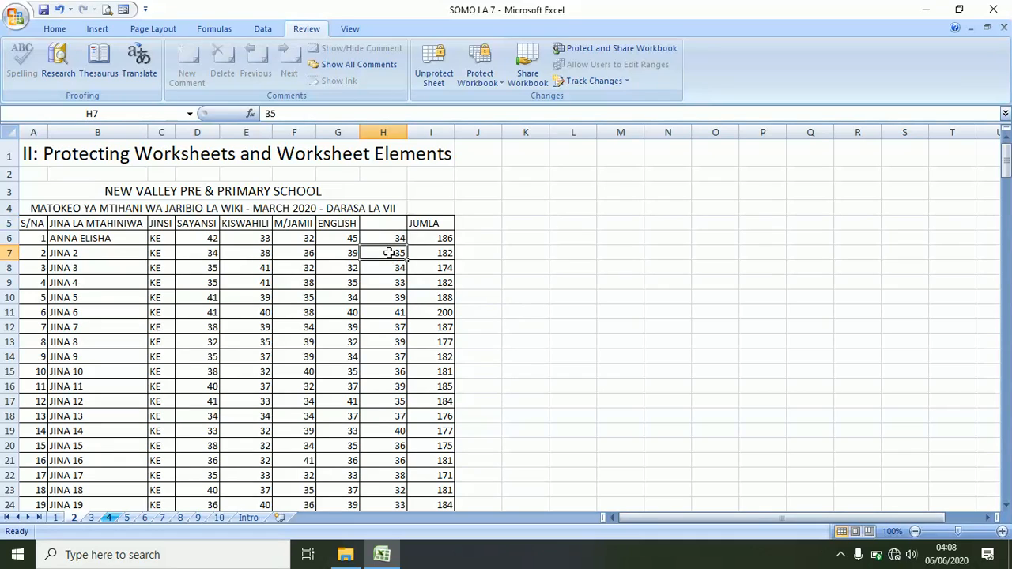
left_click(384, 222)
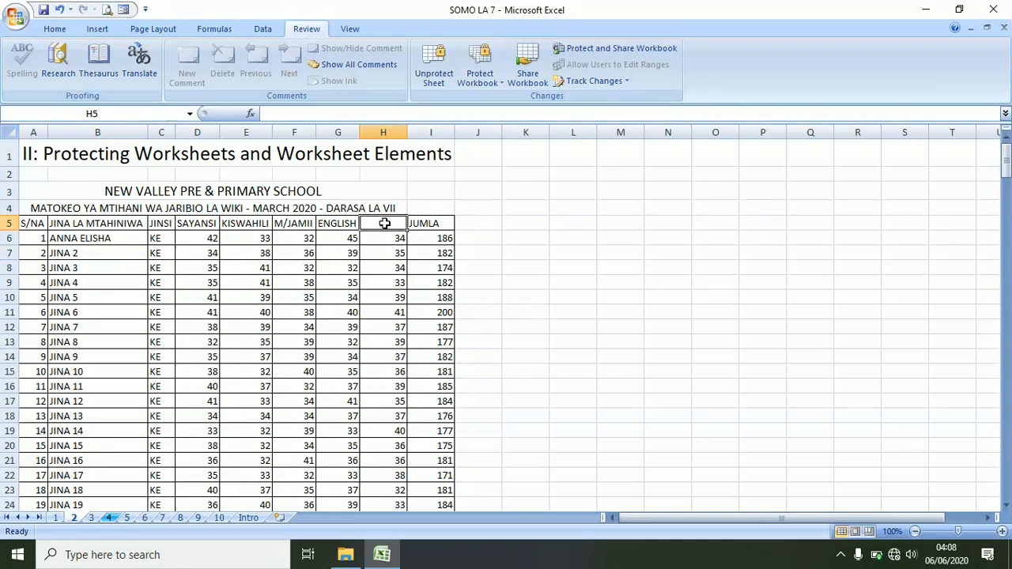
left_click(60, 10)
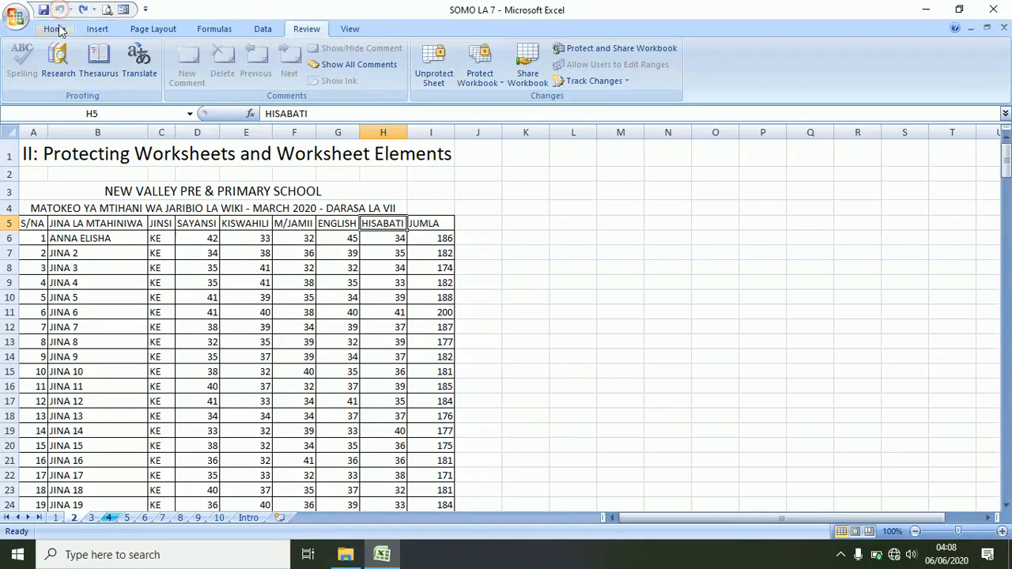
left_click(426, 221)
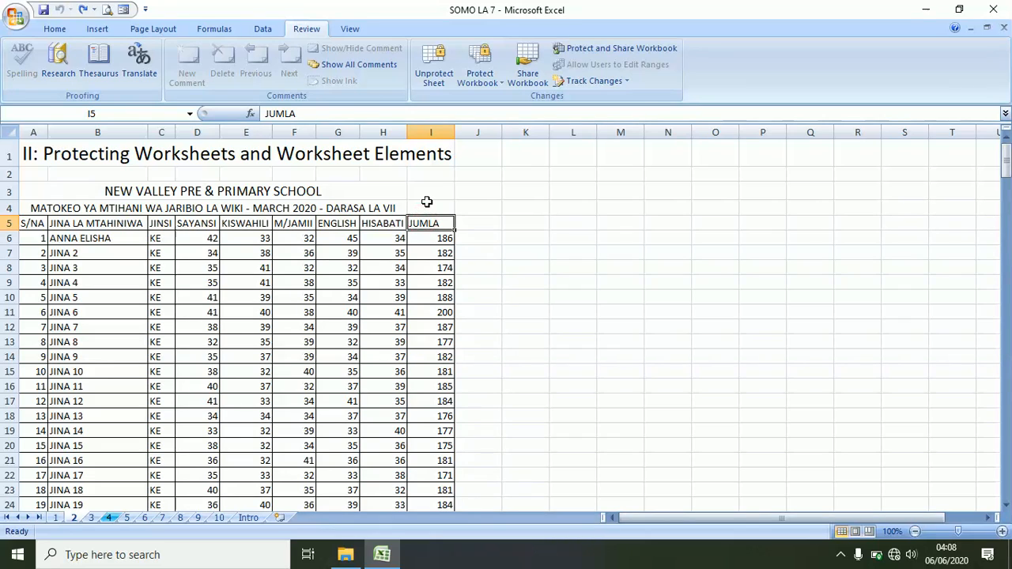
key("Delete")
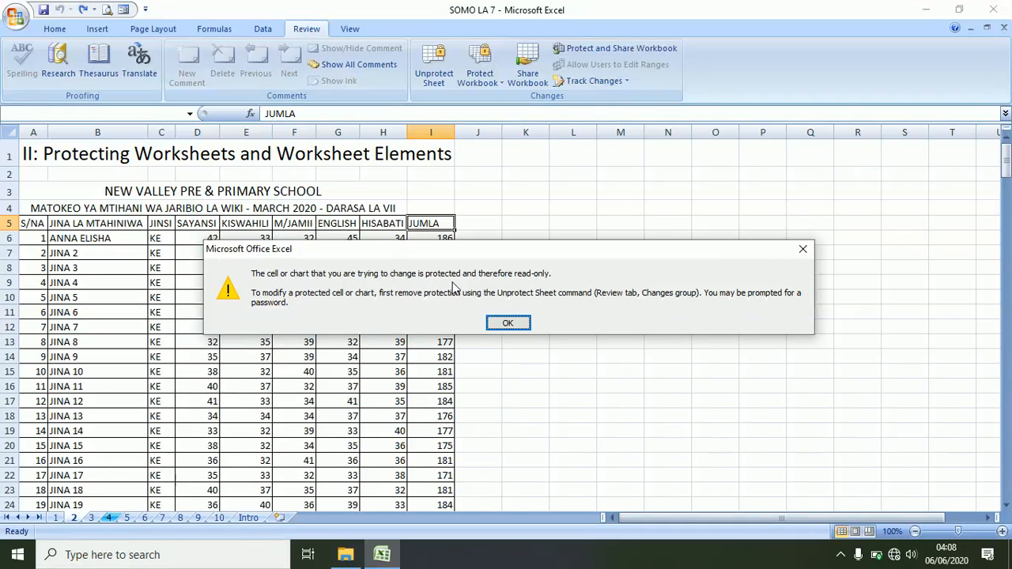
left_click(518, 326)
left_click(458, 258)
left_click(458, 260)
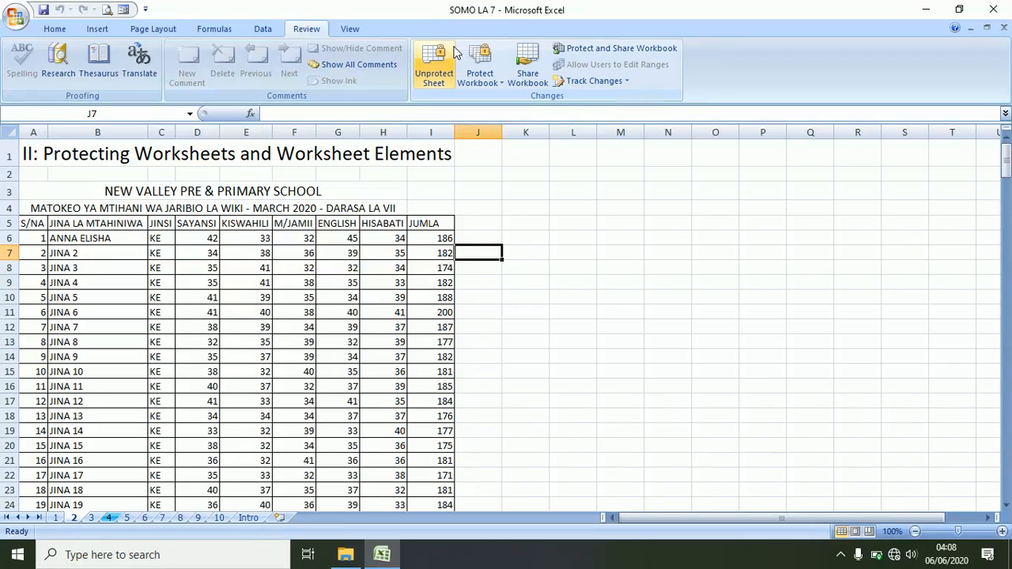
- Unprotect sheet 2 with its password, then select the first JUMLA total in I6
left_click(443, 68)
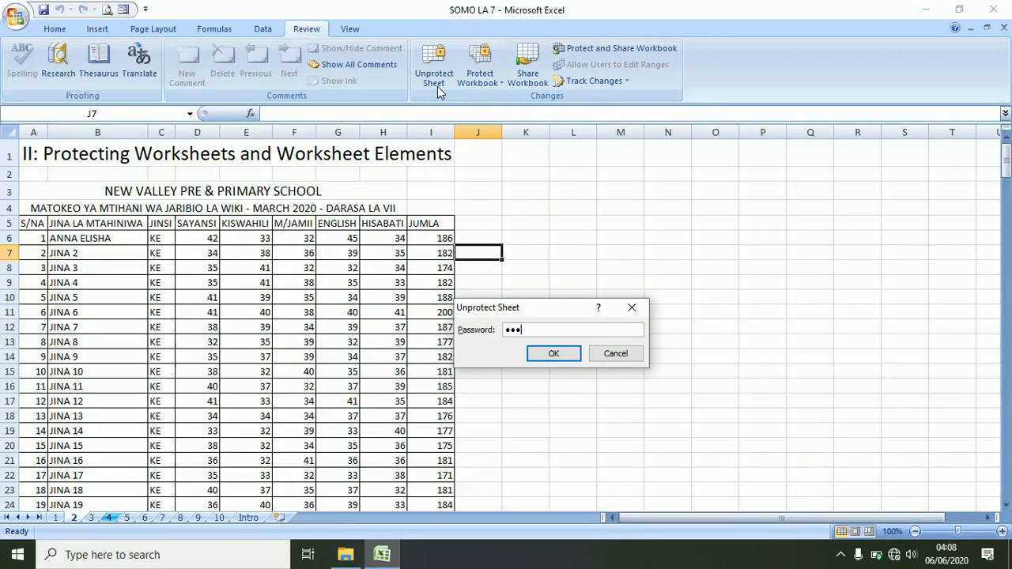
key("Return")
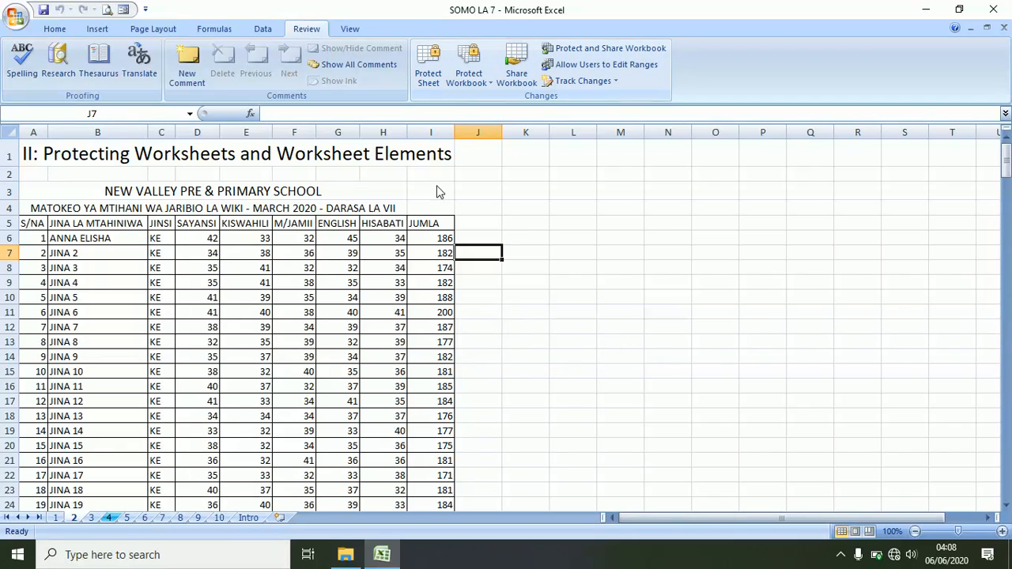
left_click(510, 358)
left_click(440, 240)
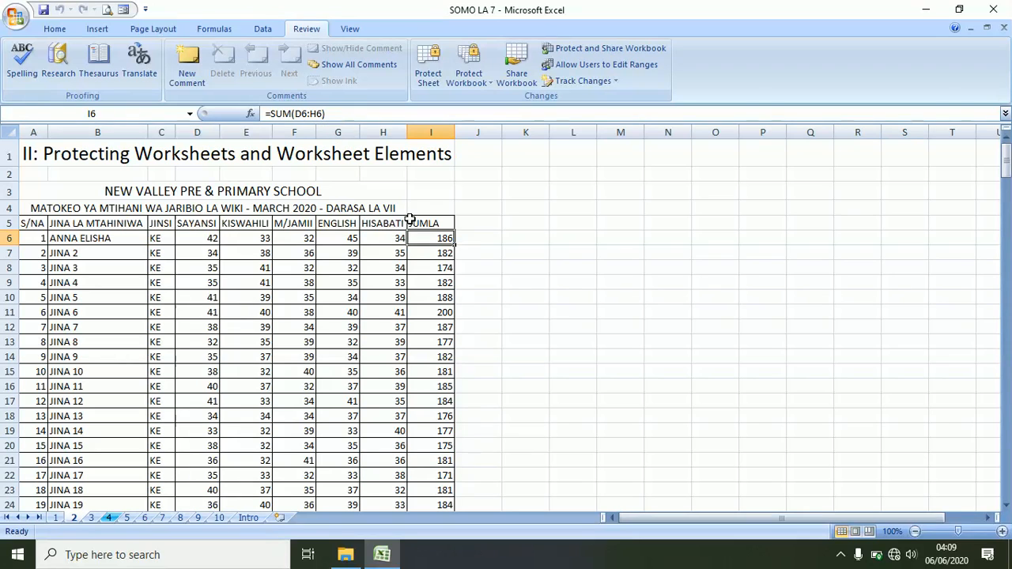
- Mark the JUMLA totals in I6:I255 as Hidden in Format Cells protection settings
left_click_drag(1006, 158, 1006, 475)
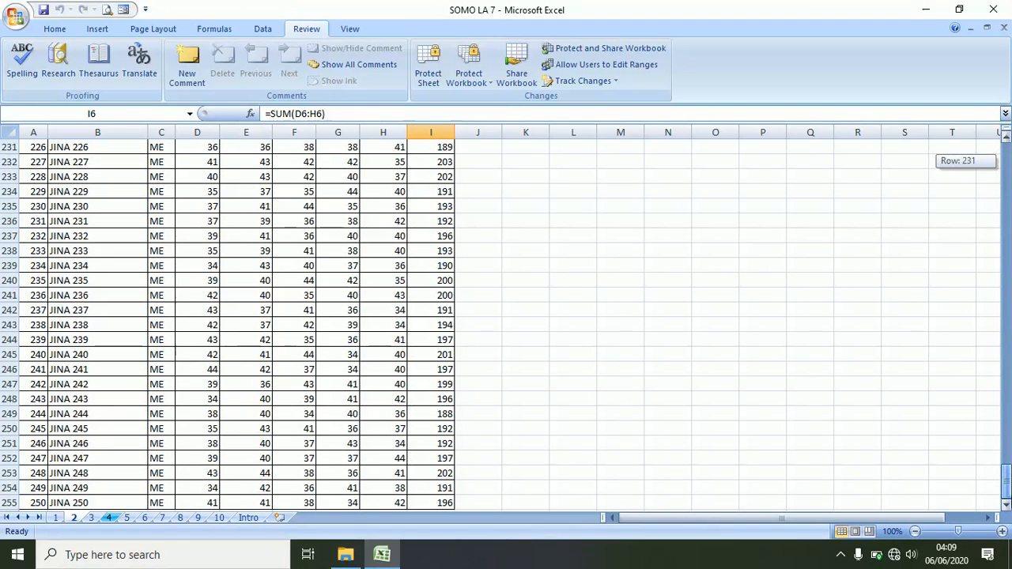
left_click(438, 501, "shift")
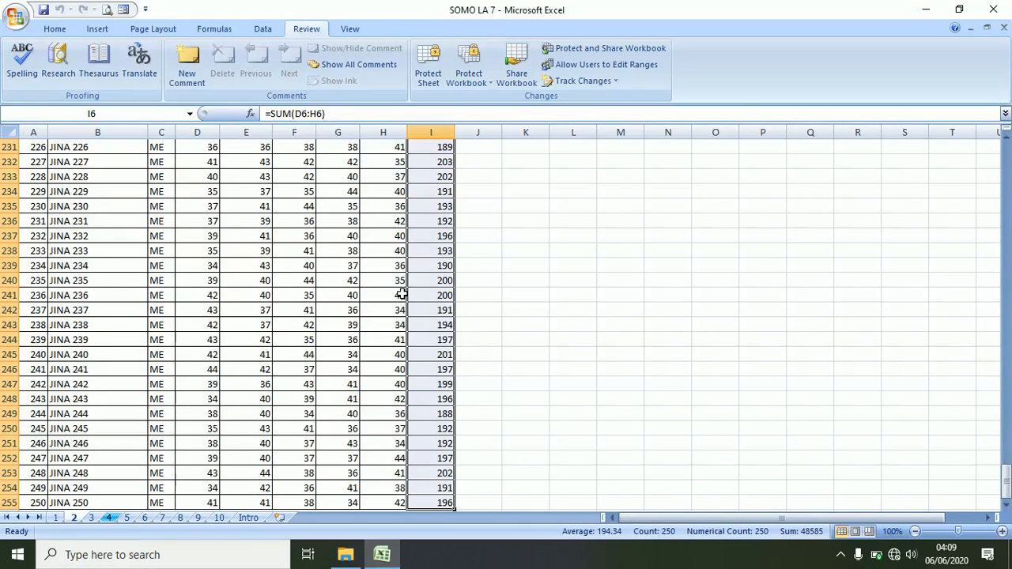
left_click(67, 29)
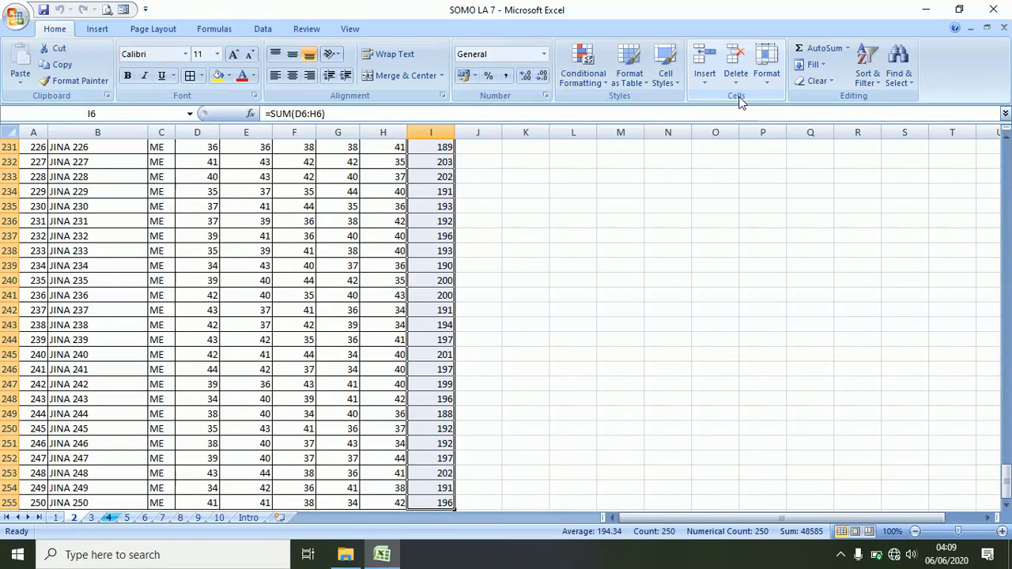
left_click(764, 79)
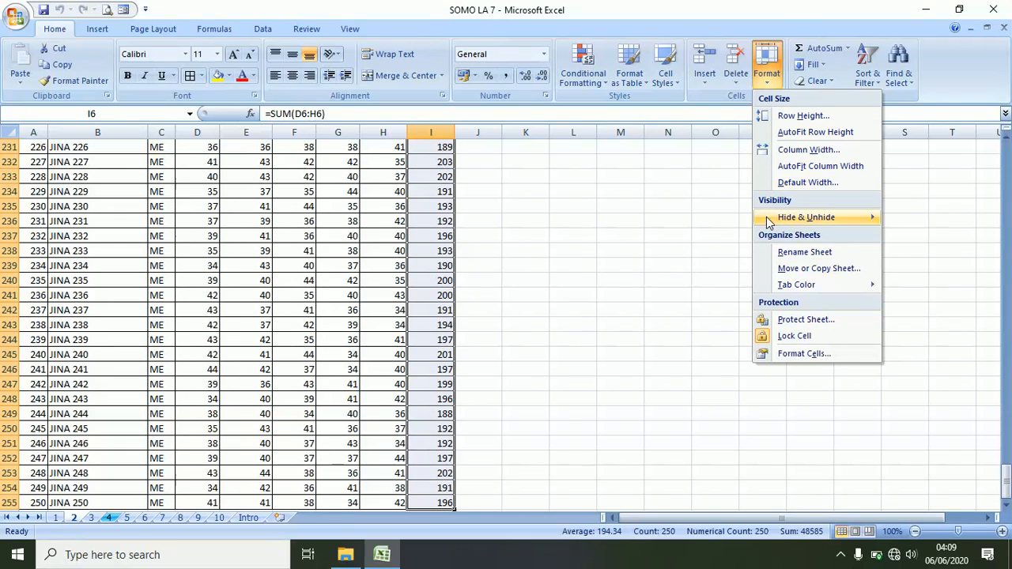
left_click(801, 356)
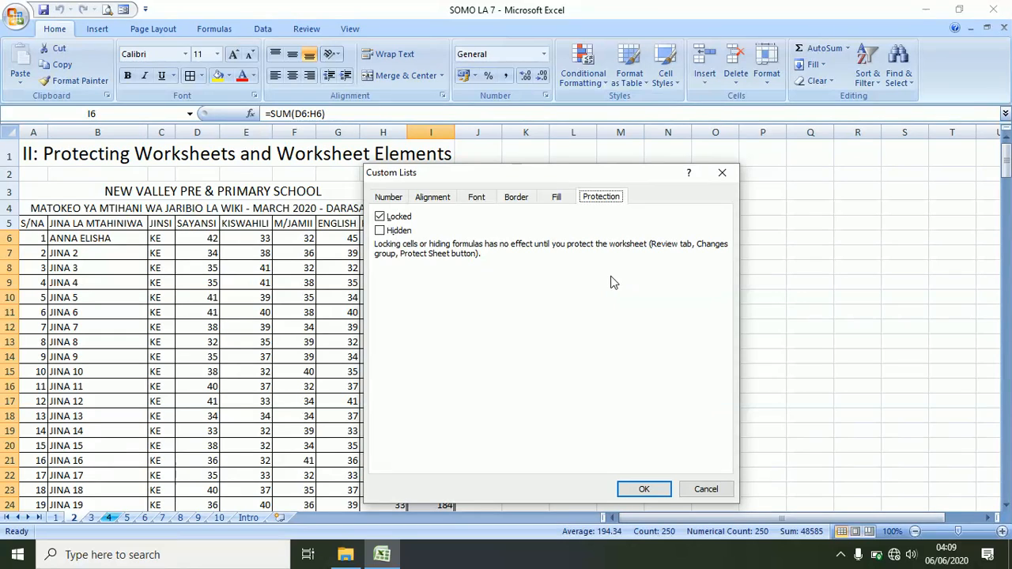
left_click(381, 231)
left_click(645, 489)
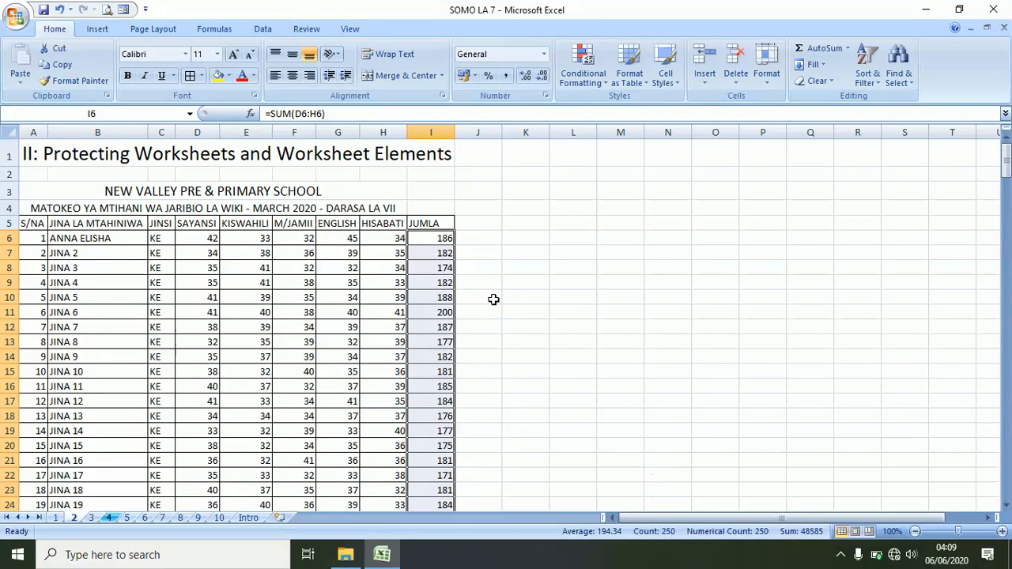
left_click(356, 285)
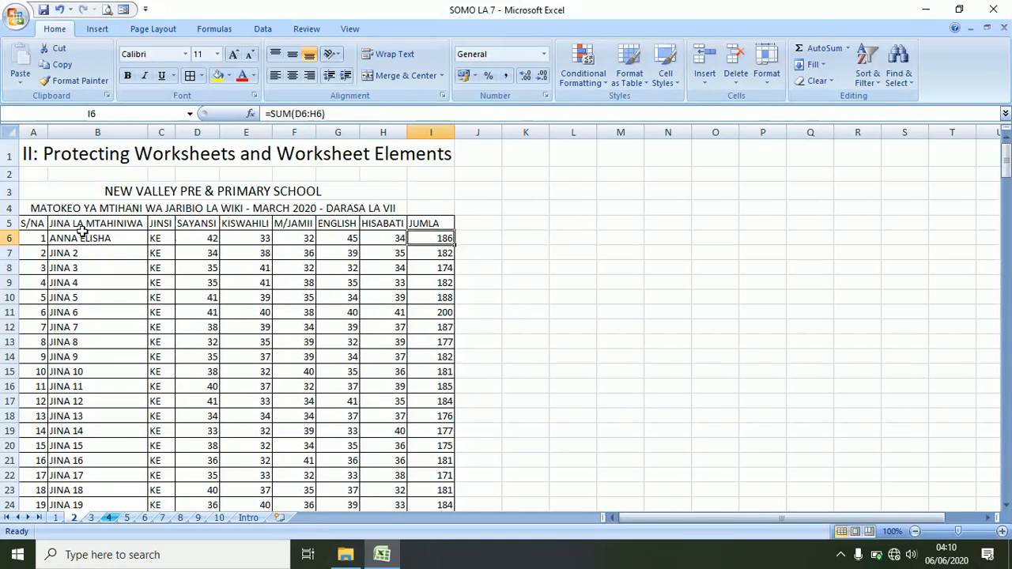
- Clear the Locked setting for the pupils' names and scores in B6:H255
left_click(52, 239)
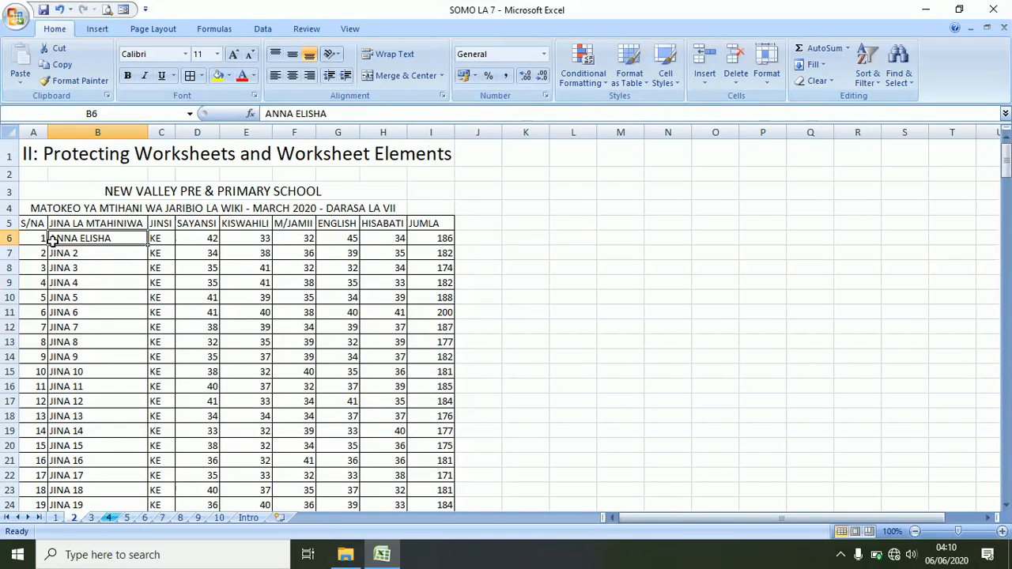
left_click(391, 240, "shift")
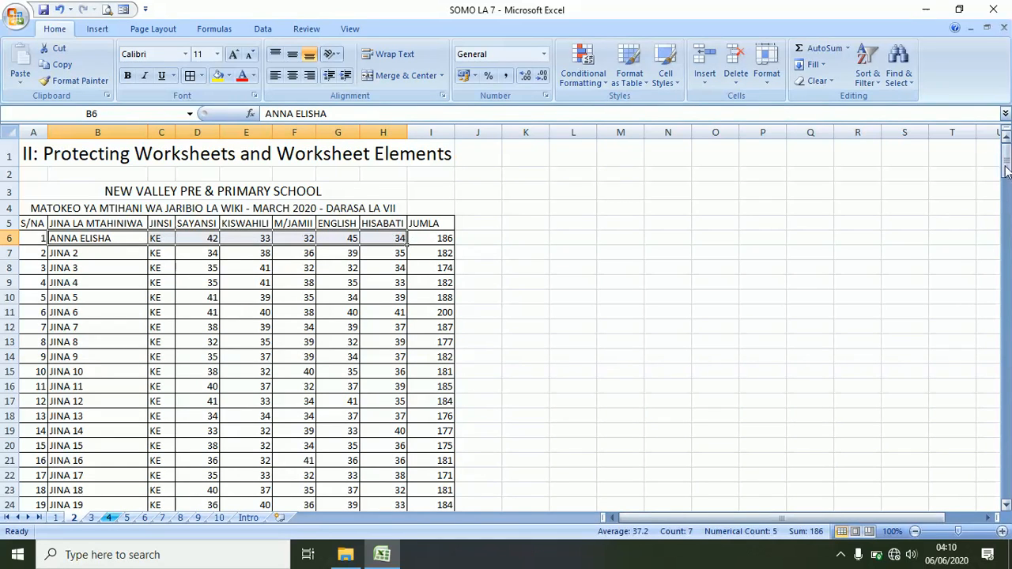
left_click_drag(1006, 172, 1006, 498)
left_click(401, 504, "shift")
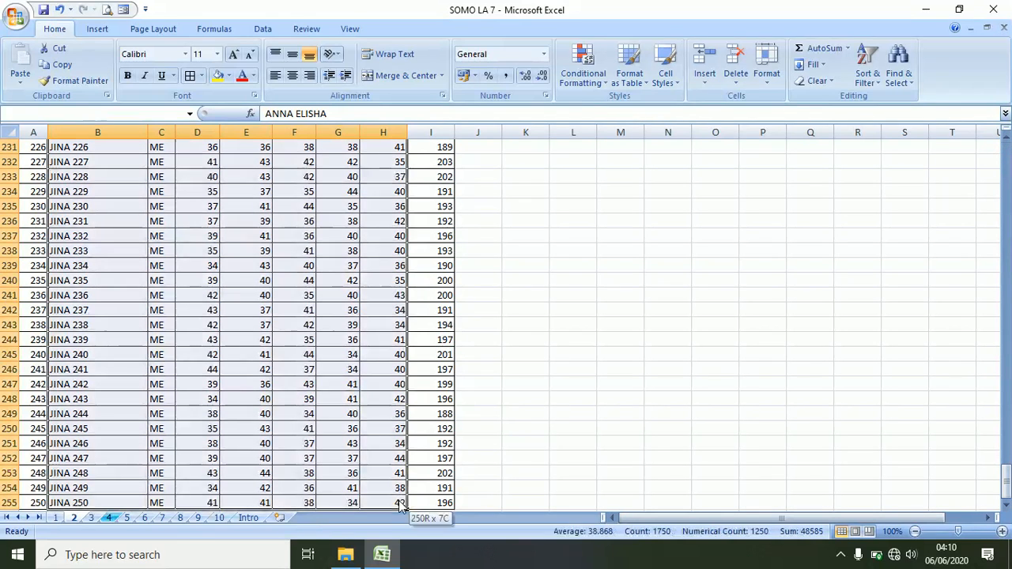
key("ctrl+1")
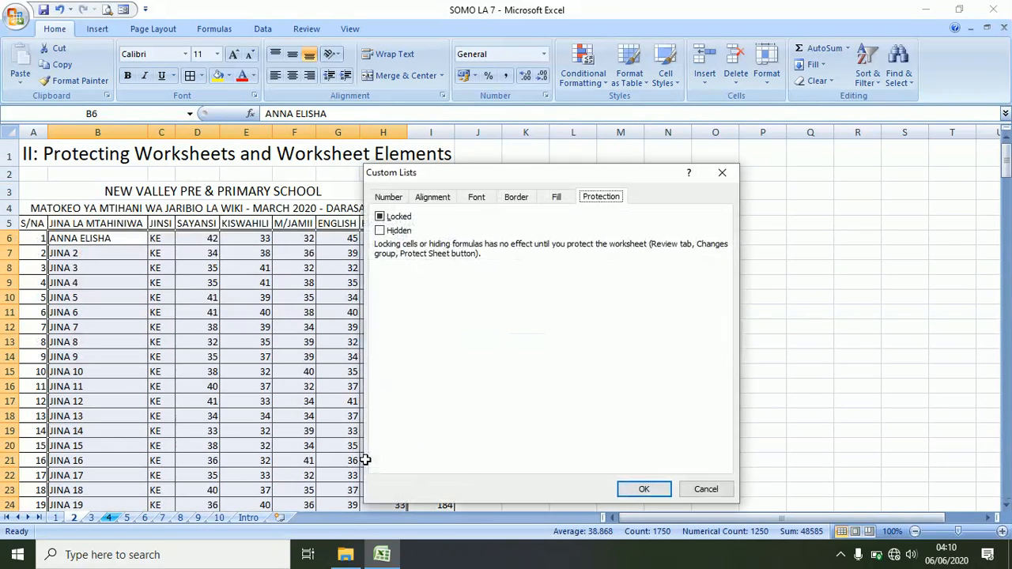
left_click(380, 217)
left_click(644, 489)
left_click(495, 415)
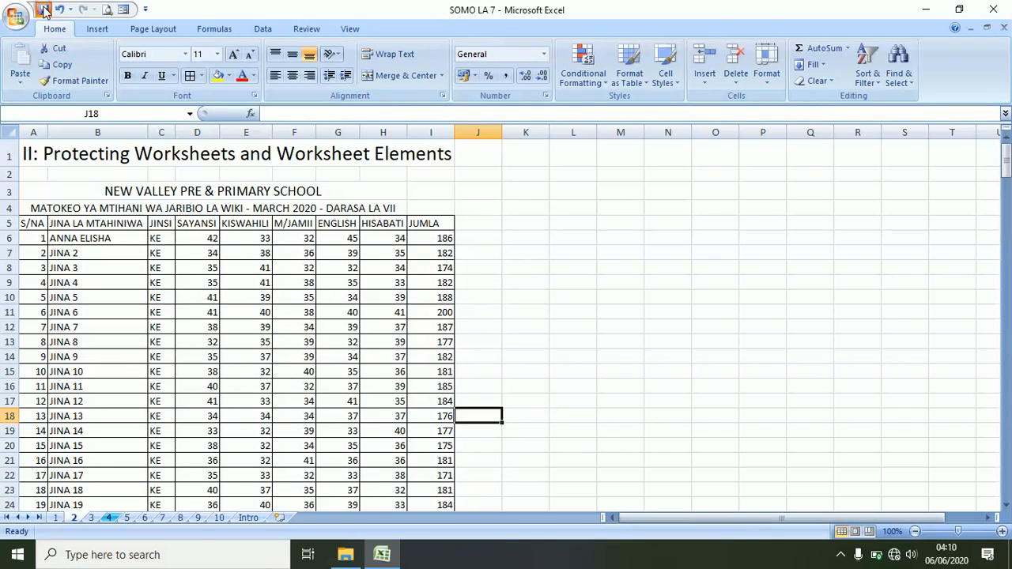
- Protect sheet 2 with a password, entering it twice to confirm
left_click(301, 29)
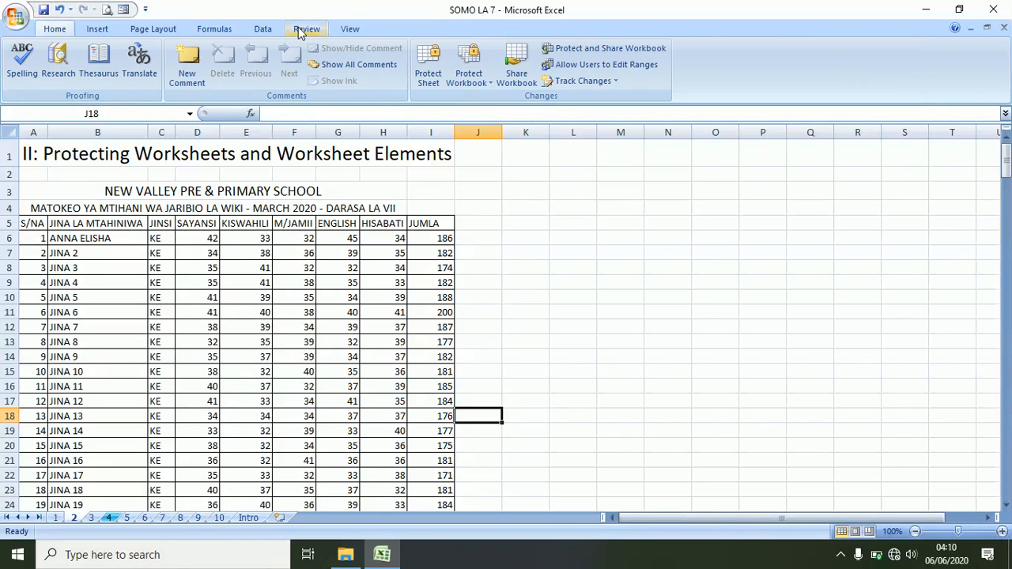
left_click(428, 71)
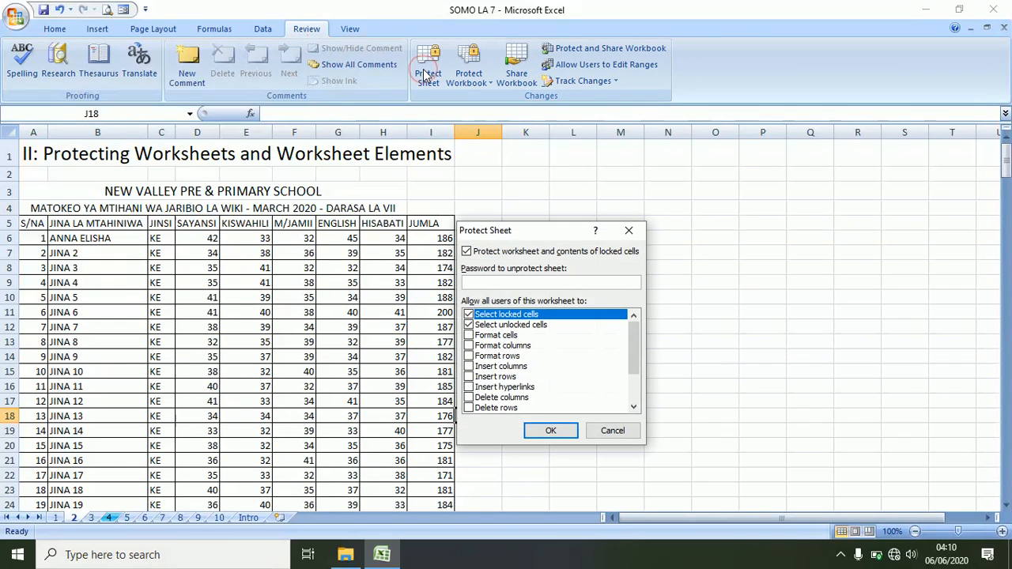
type("••••")
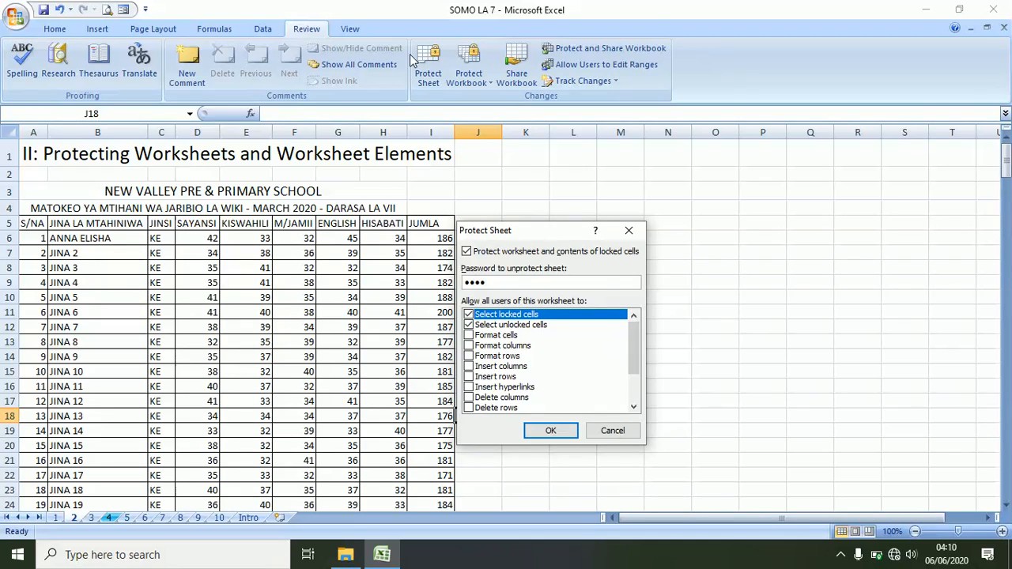
key("Return")
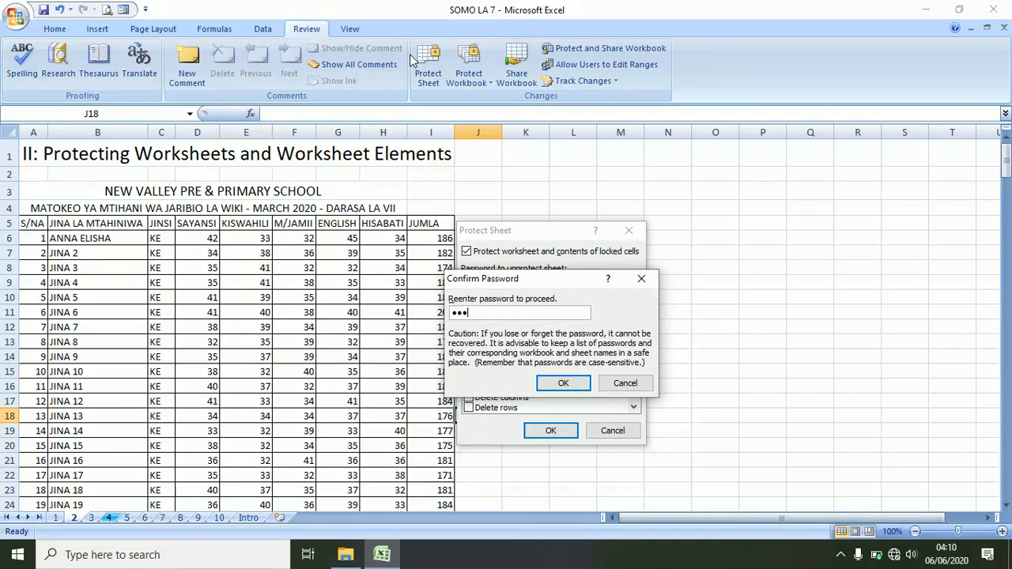
type("••••")
key("Return")
left_click(471, 263)
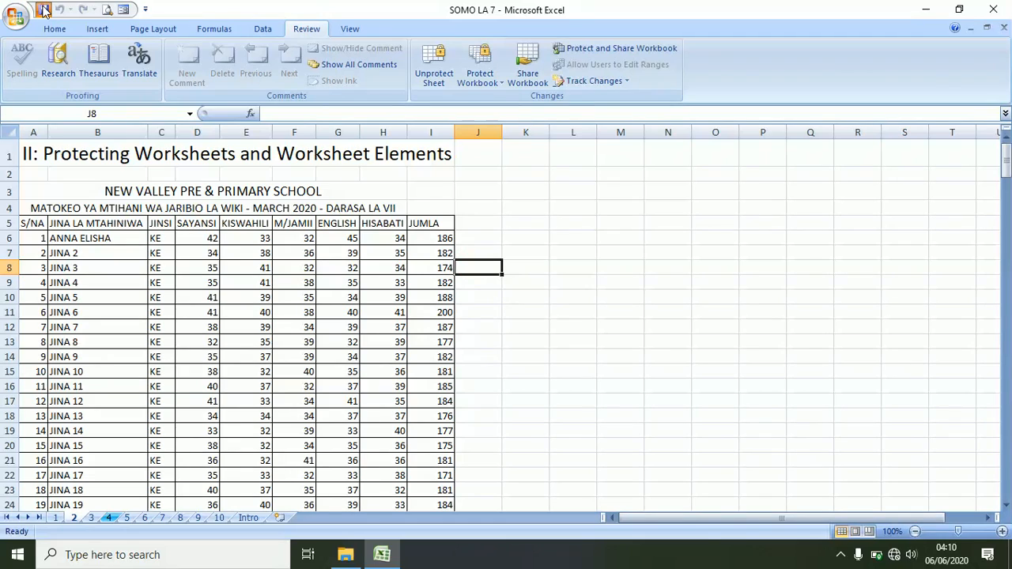
- Look over the JUMLA totals, then enter 43 as the HISABATI score in H9
left_click(437, 268)
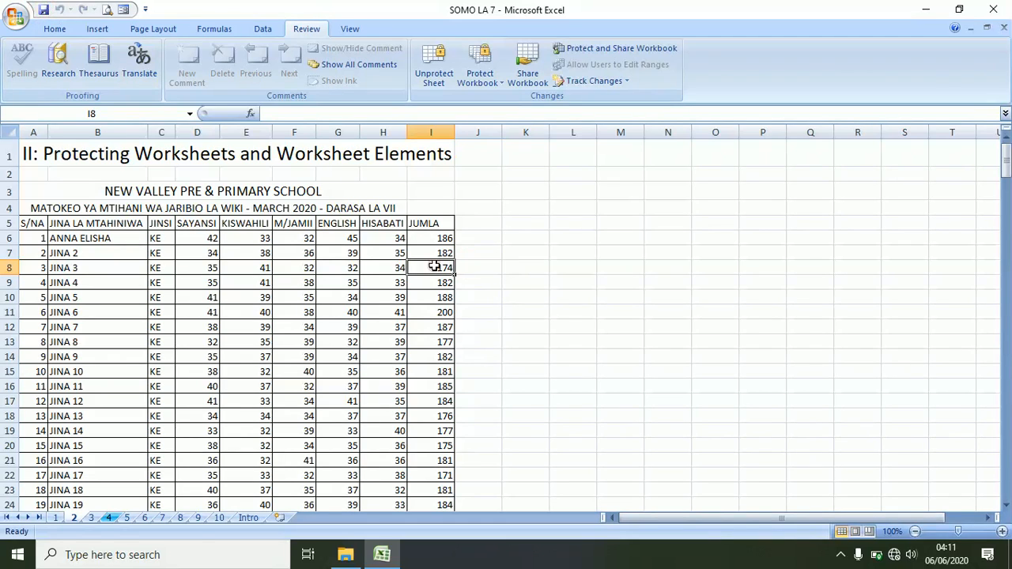
left_click(439, 298)
left_click(440, 238)
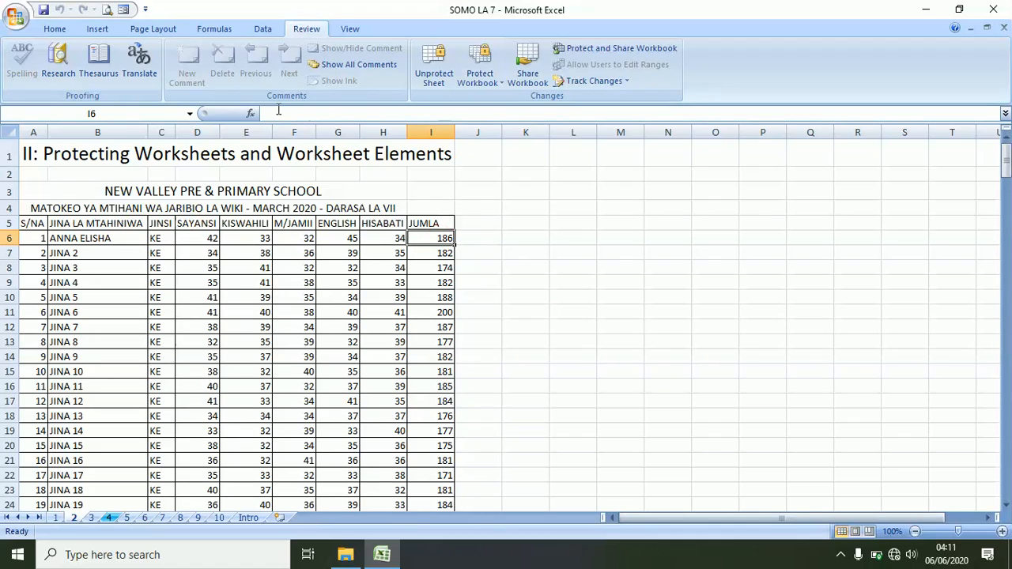
left_click(395, 237)
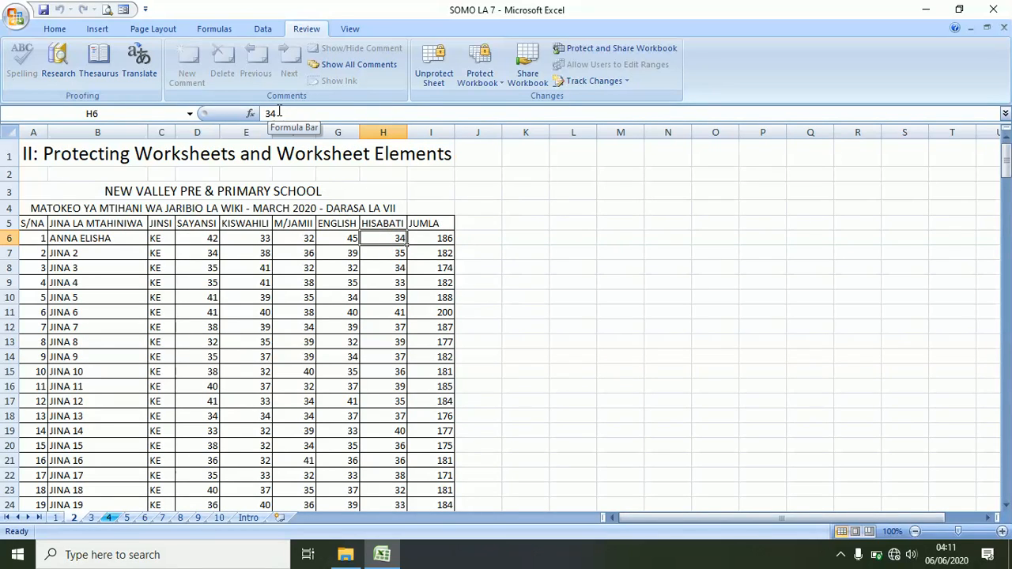
left_click(380, 268)
left_click(381, 282)
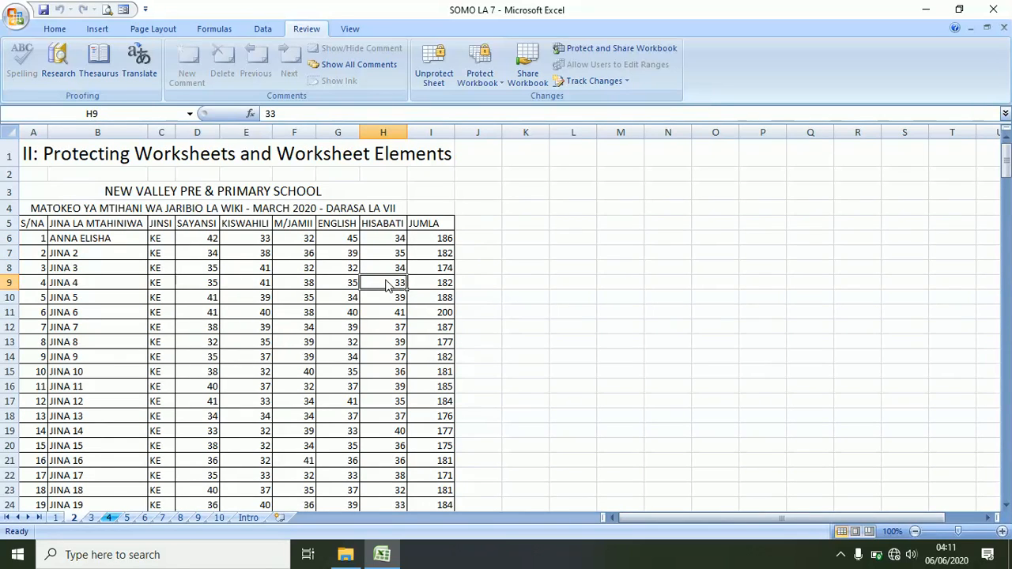
type("43")
key("Return")
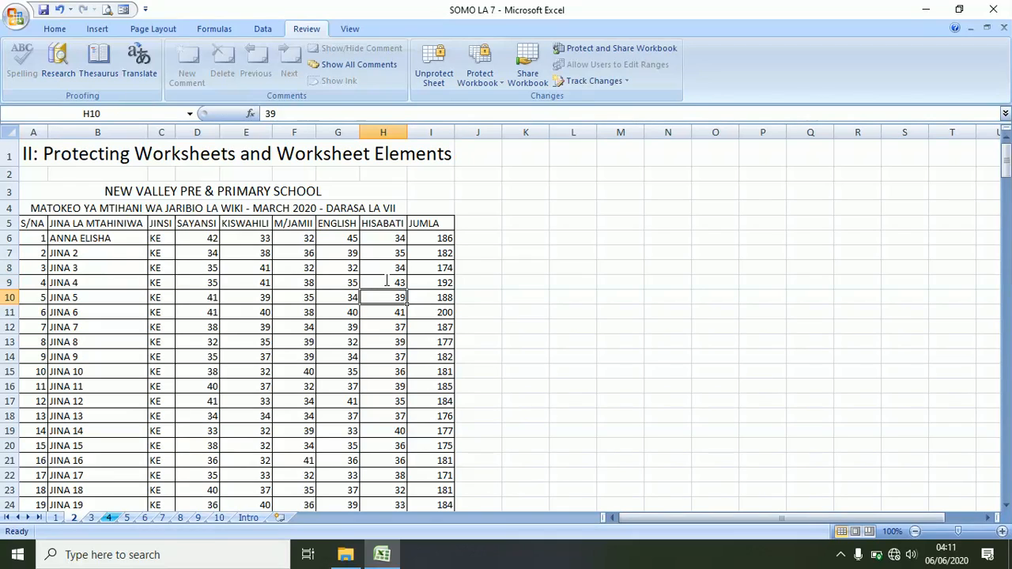
- Try editing locked cell M9, dismiss the protection warning, and inspect totals I6 and I7
double_click(599, 277)
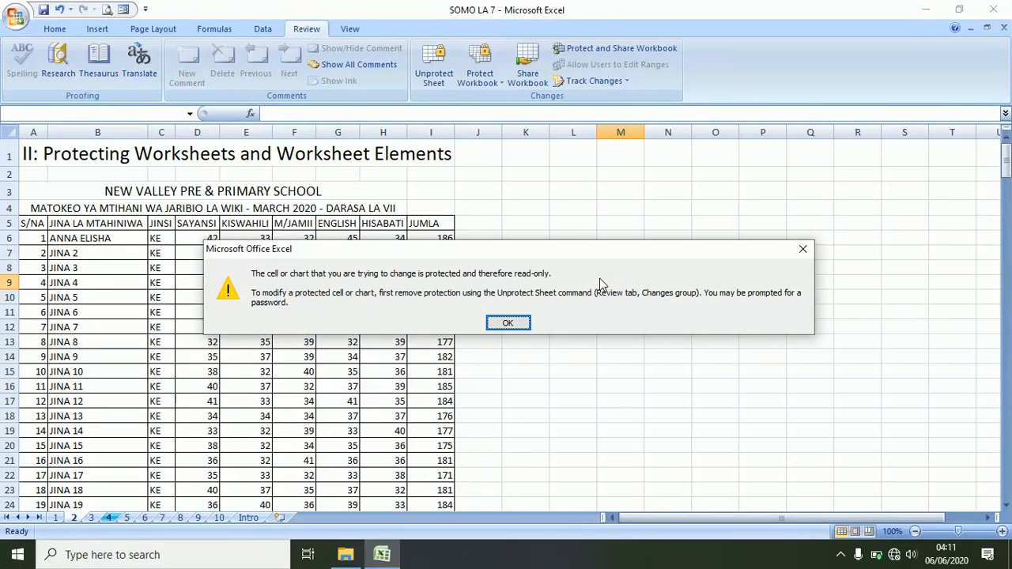
left_click(804, 247)
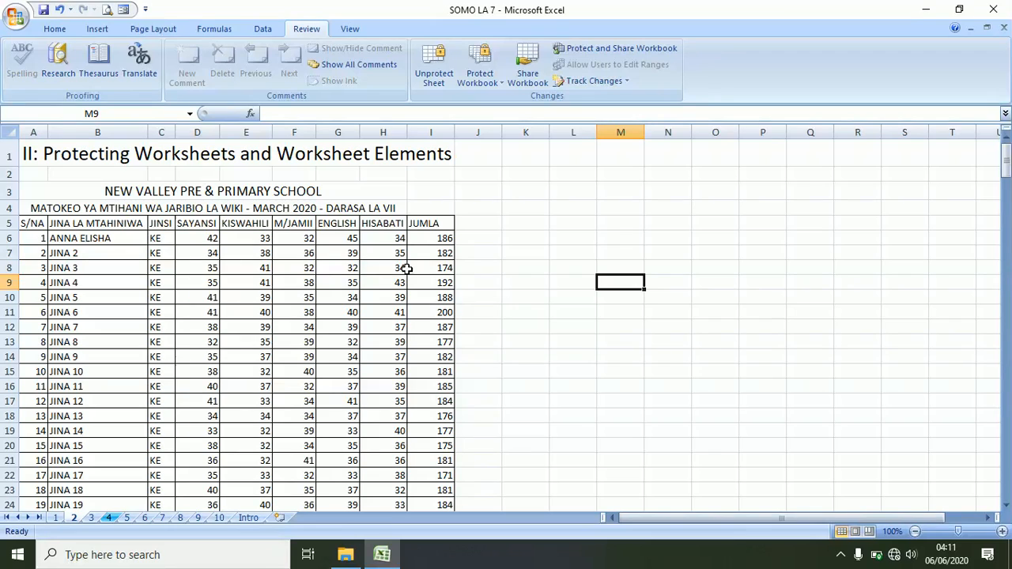
left_click(427, 241)
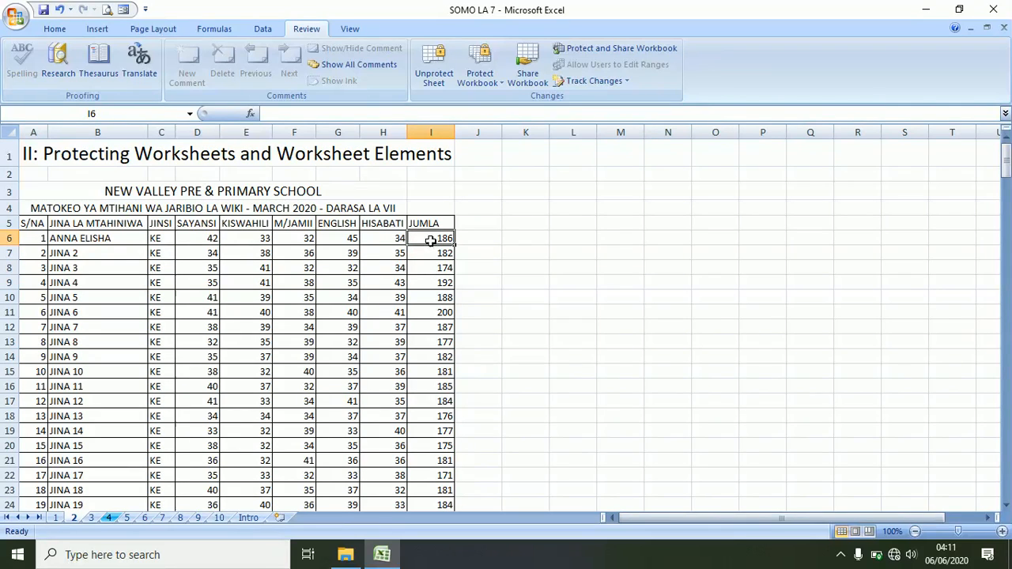
left_click(431, 256)
left_click(430, 238)
left_click(430, 253)
left_click(429, 237)
- Enter the first pupil's SAYANSI score 34 in D6 and KISWAHILI score 43 in E6
left_click(214, 239)
type("3")
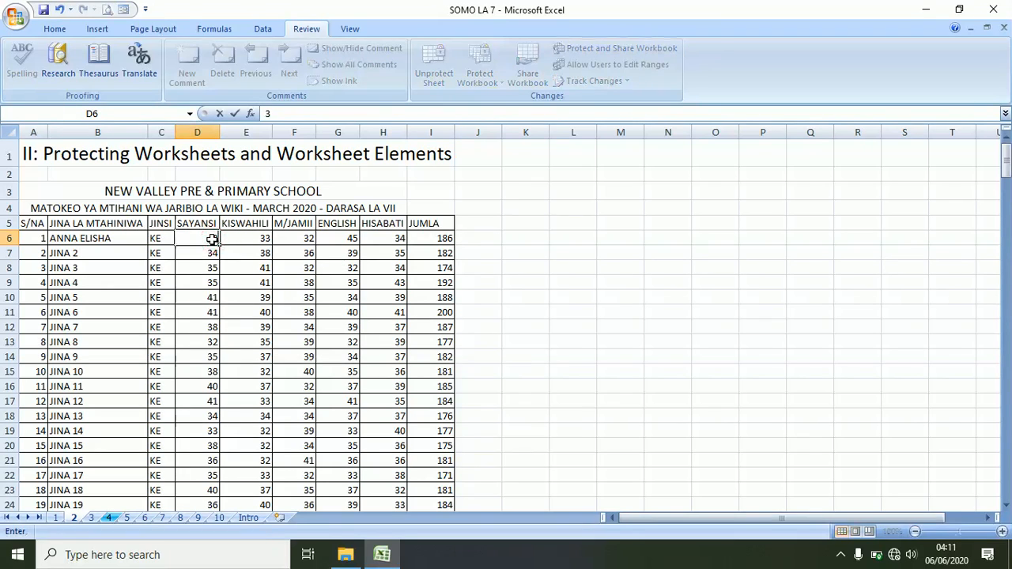
key("Tab")
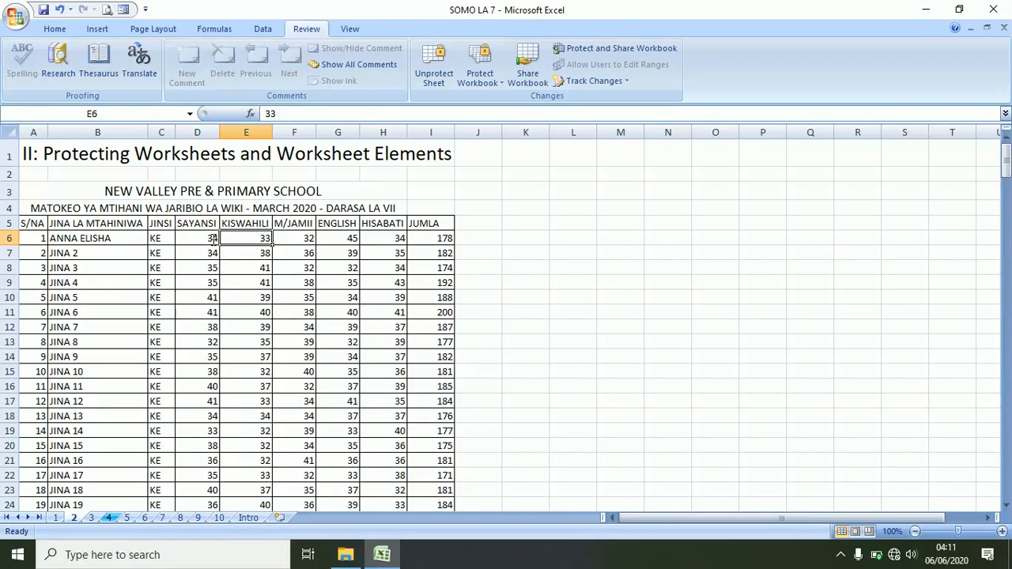
type("43")
key("Tab")
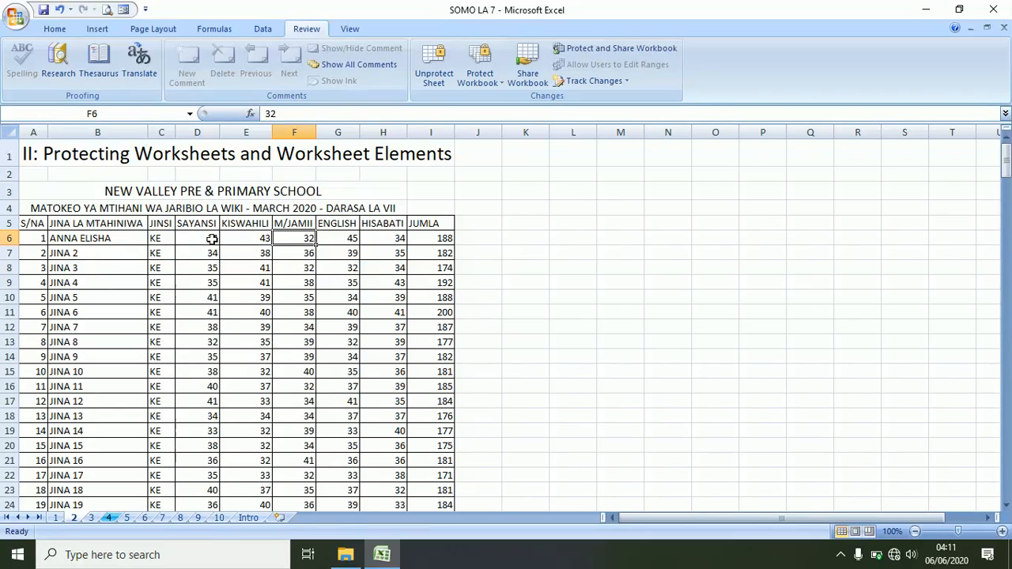
- Check the first pupil's updated JUMLA total of 188 and the second pupil's total
left_click(431, 238)
left_click(436, 254)
left_click(435, 239)
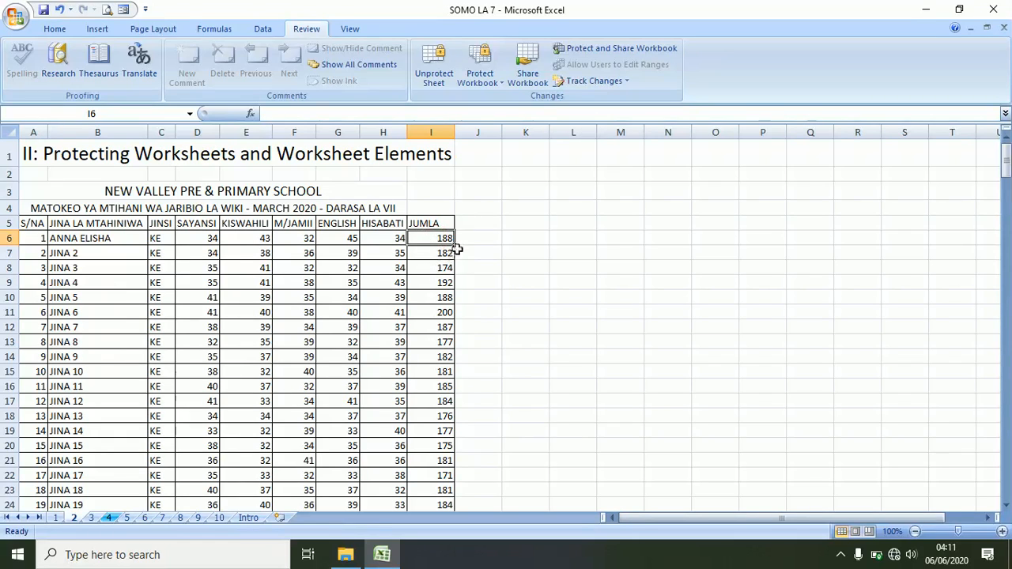
left_click(473, 237)
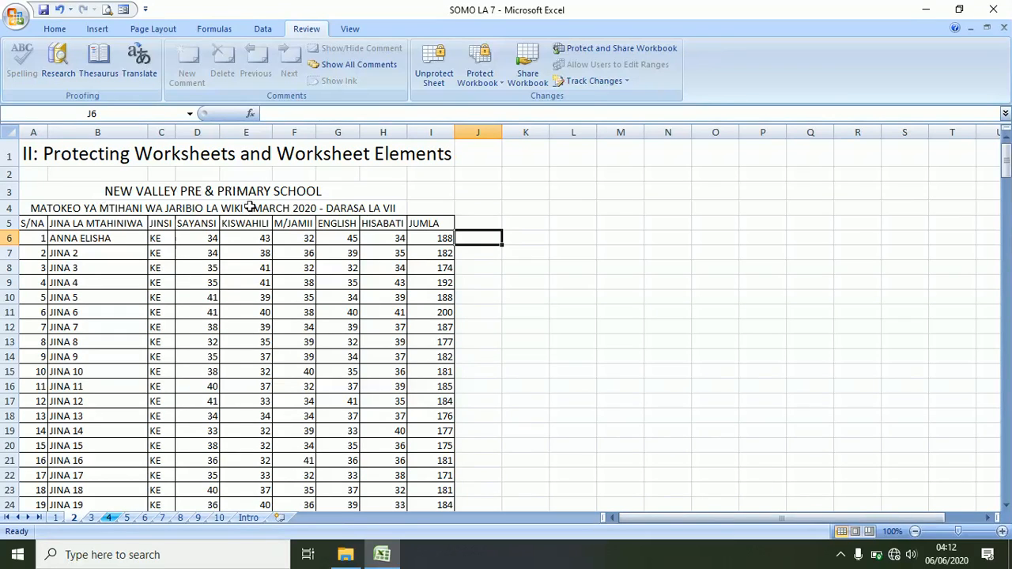
left_click(468, 279)
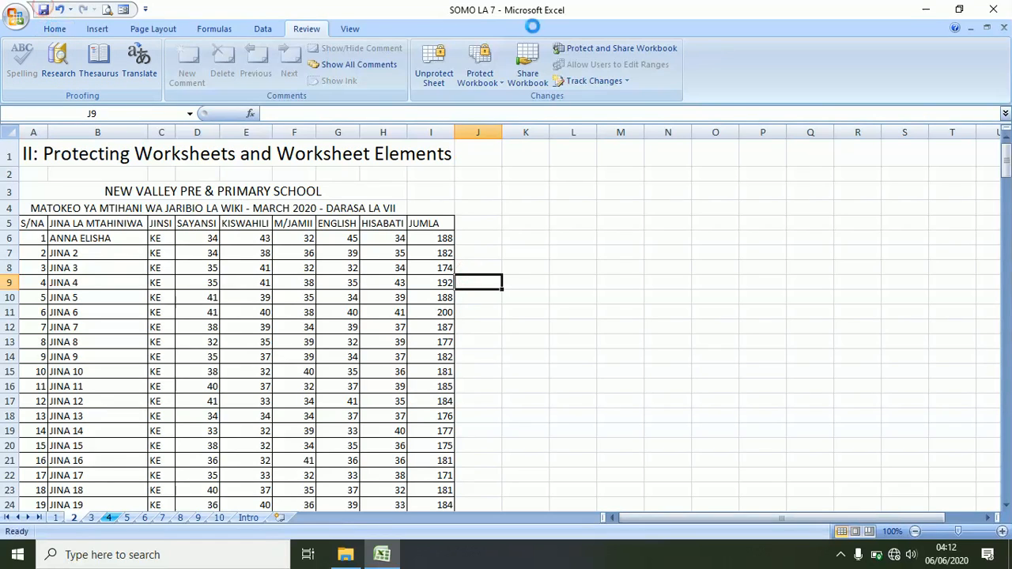
- Remove sheet 2's protection by entering its password at the Unprotect Sheet prompt
left_click(434, 69)
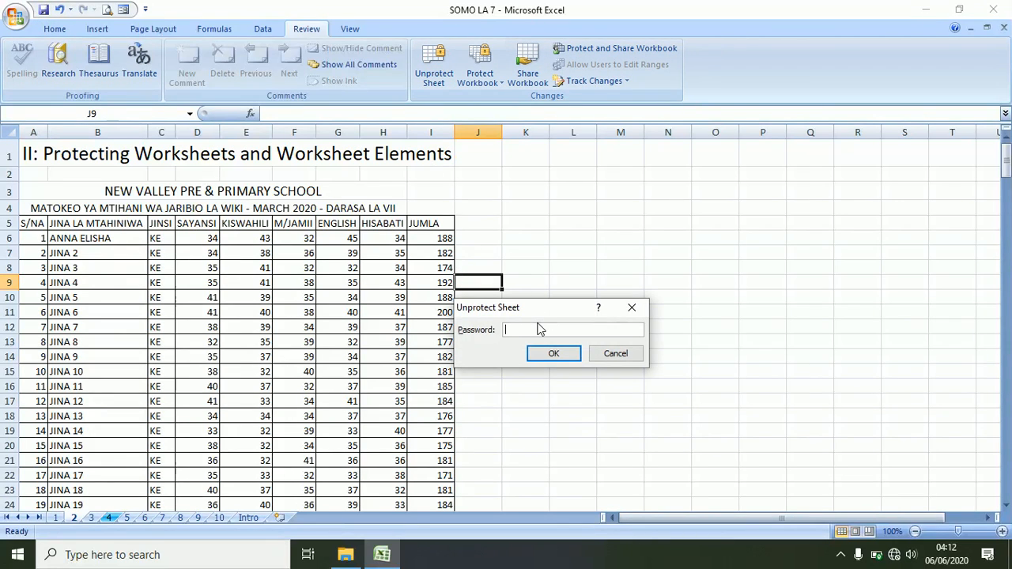
key("Return")
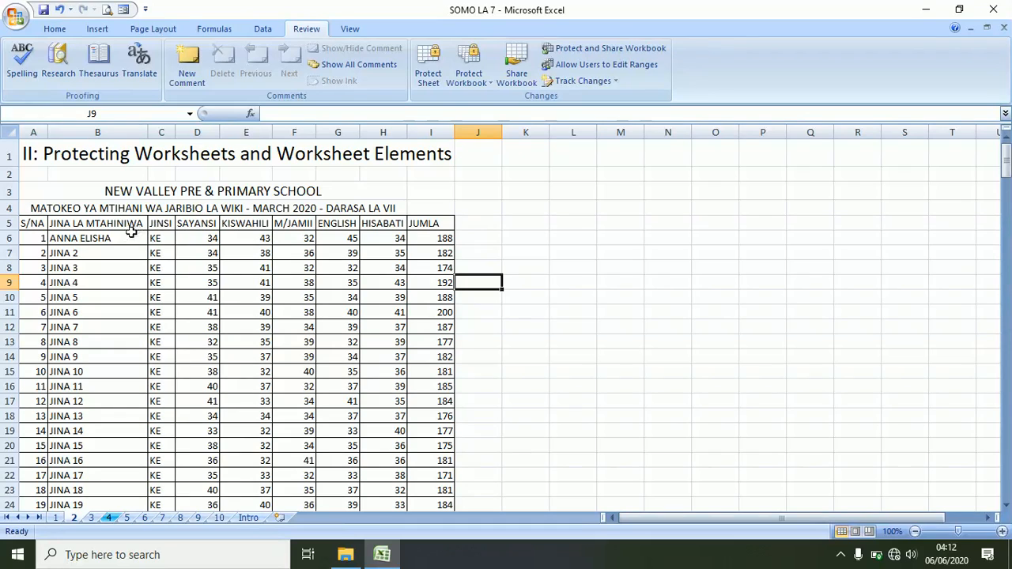
- Select the first seven pupils' names B6:B12 together with their SAYANSI scores D6:D12
left_click(80, 236)
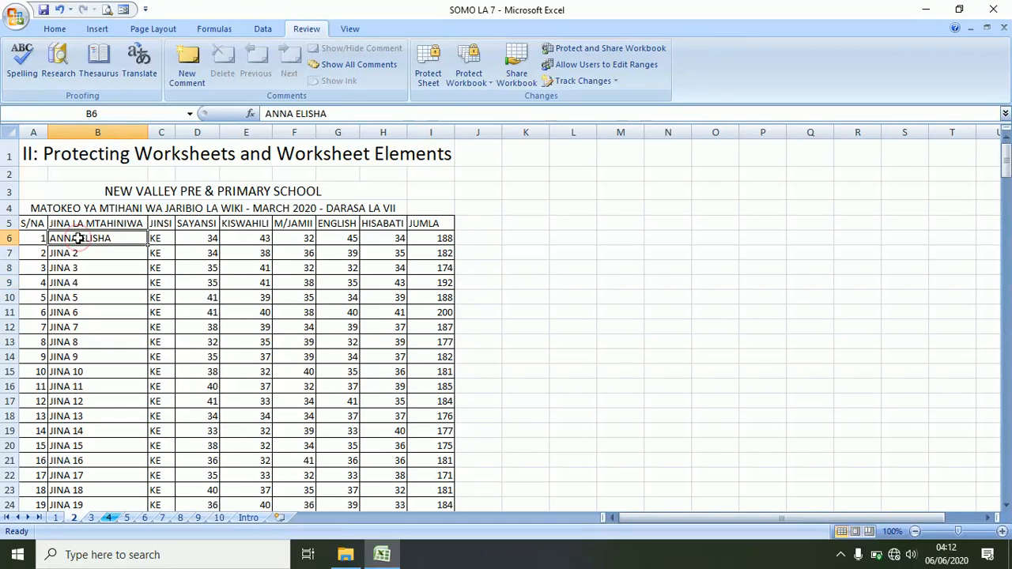
left_click(81, 328, "shift")
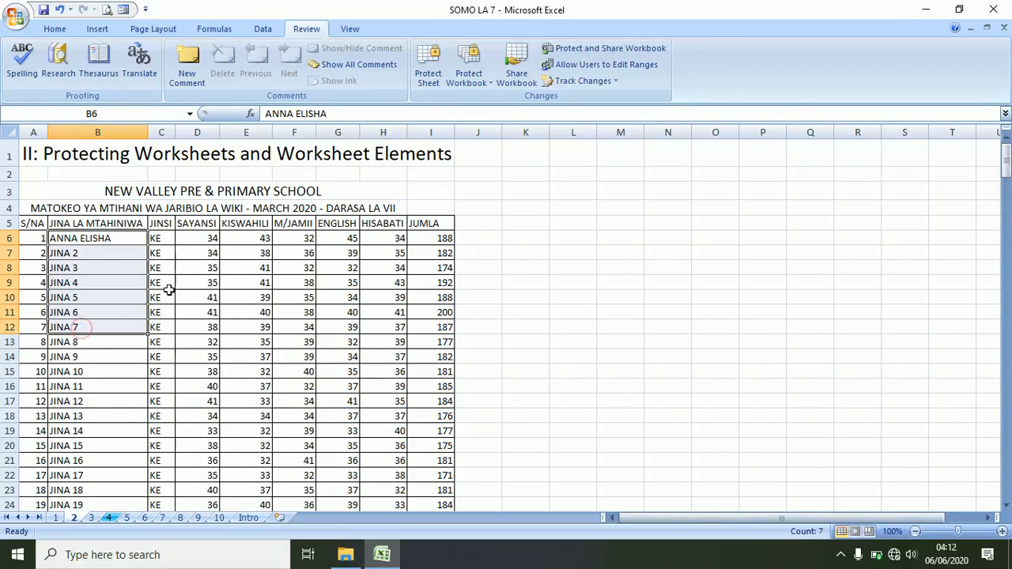
left_click(200, 238)
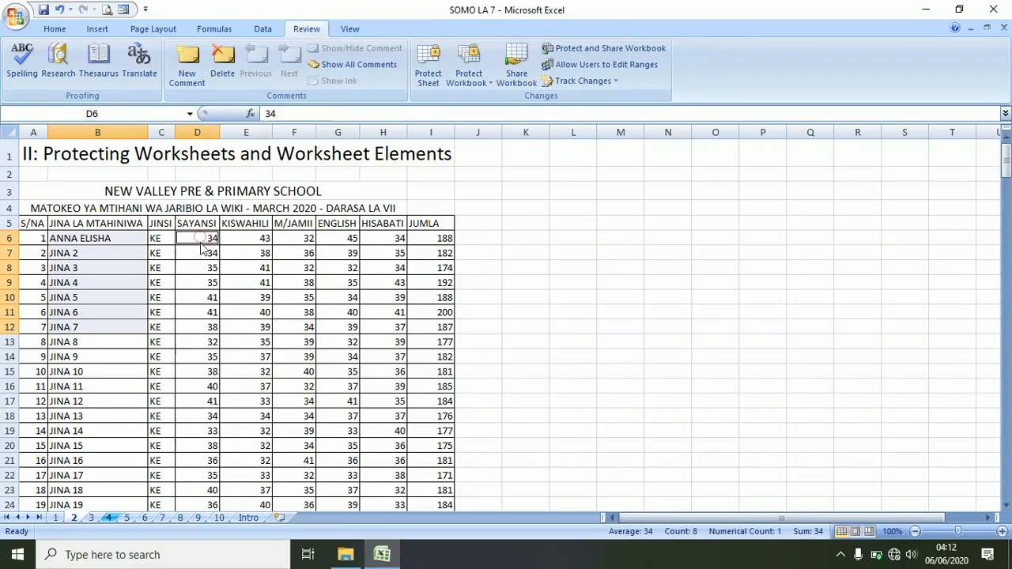
left_click(202, 329, "ctrl+shift")
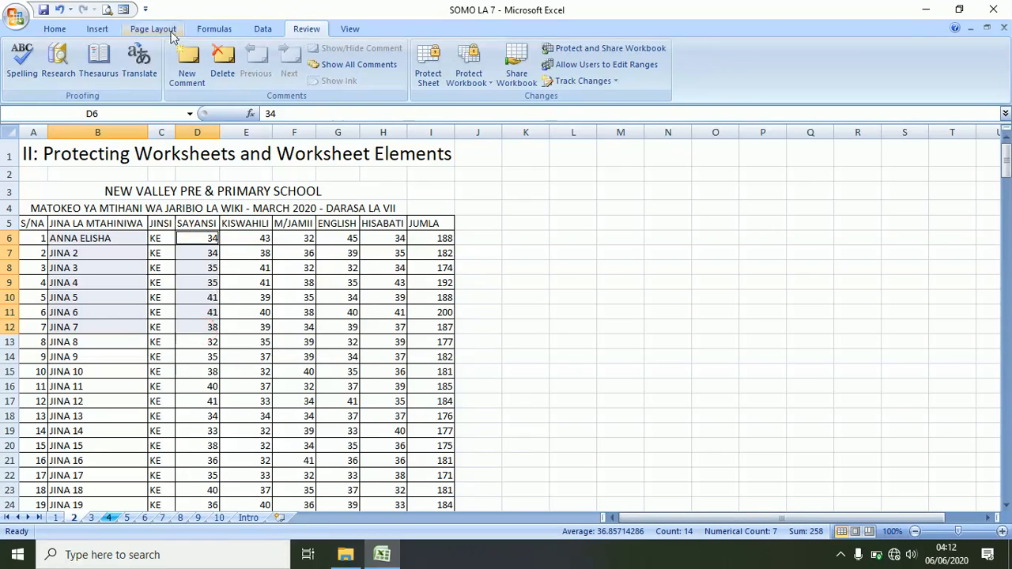
- Insert a 2-D clustered column chart from the selected data
left_click(56, 29)
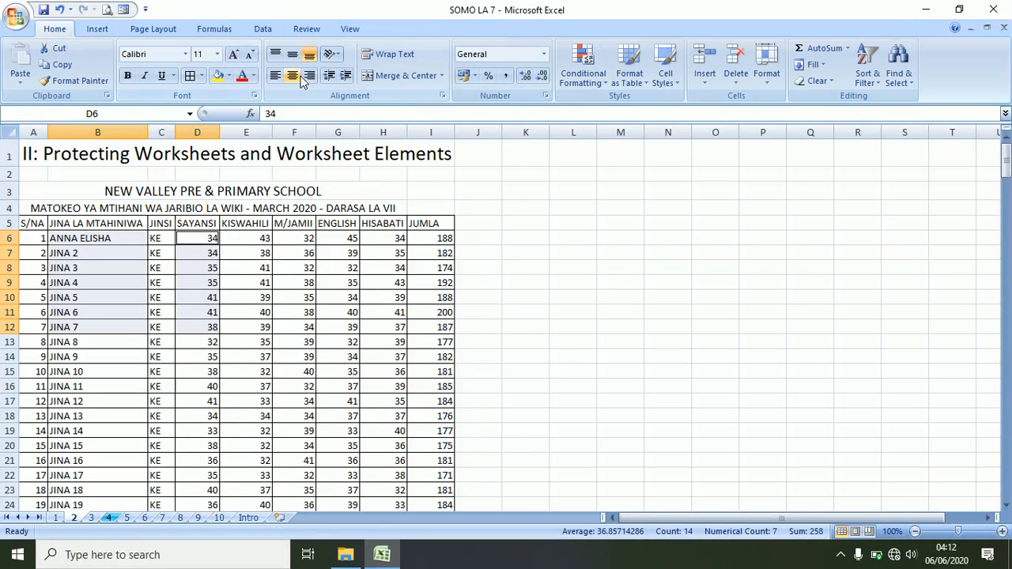
left_click(98, 29)
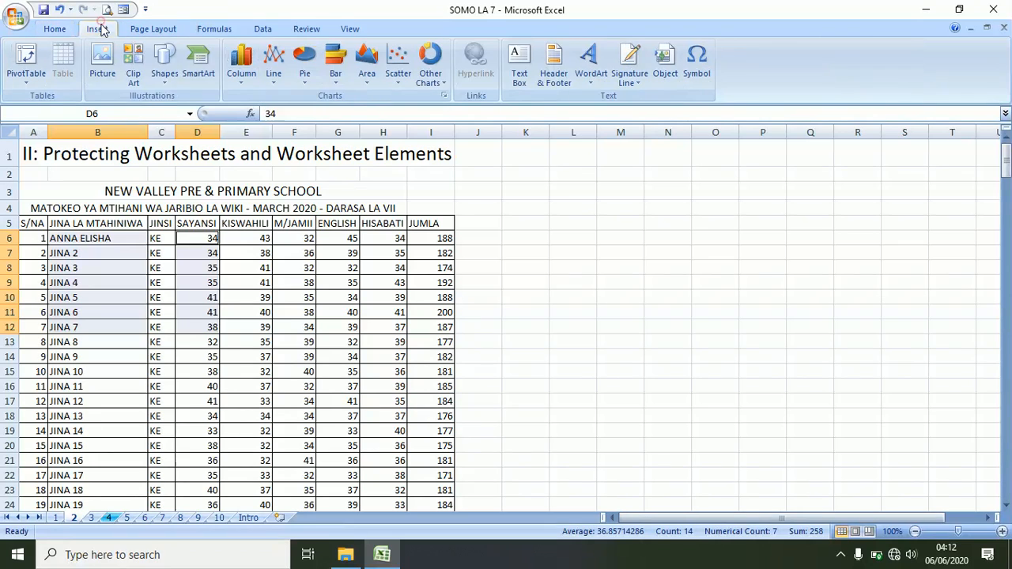
left_click(237, 76)
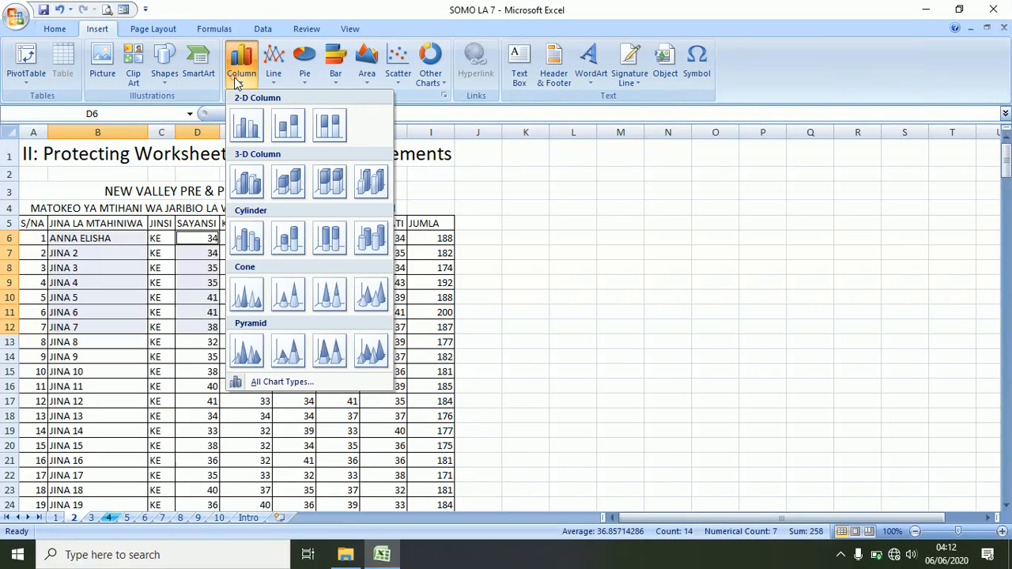
left_click(252, 136)
- Move the SAYANSI column chart to the right of the score table and show Chart Tools Format
left_click_drag(493, 225, 640, 223)
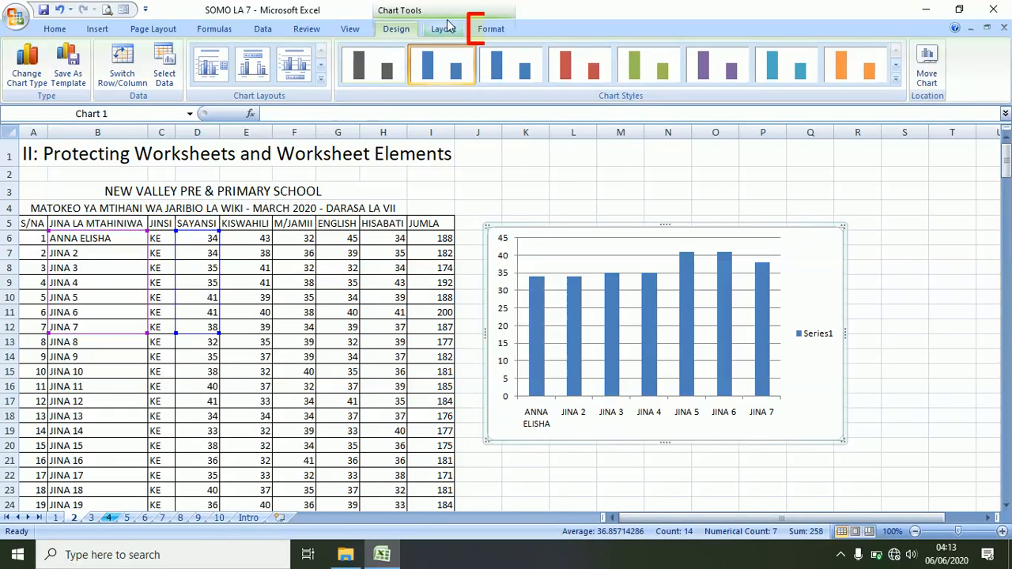
left_click(489, 31)
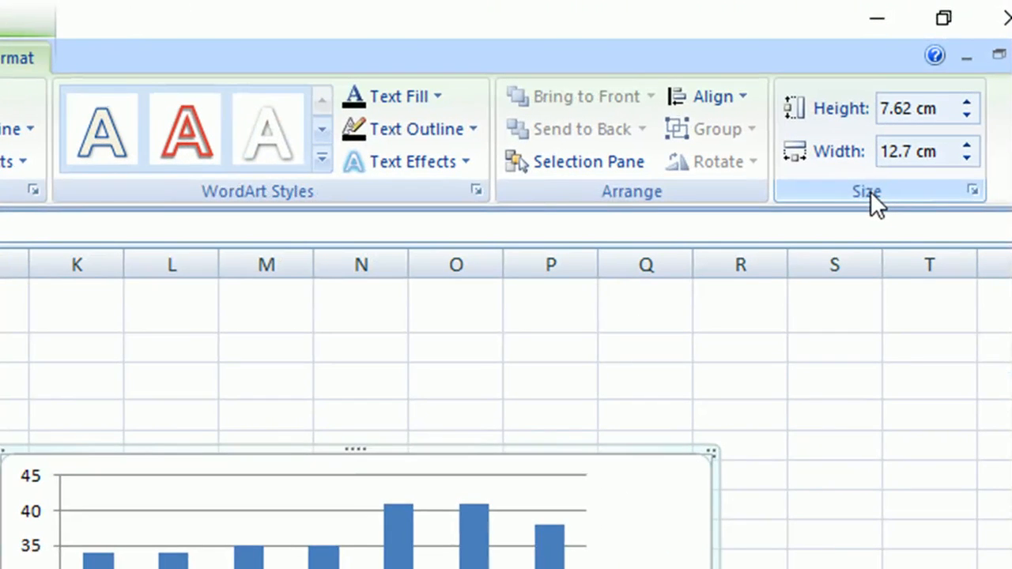
left_click(973, 190)
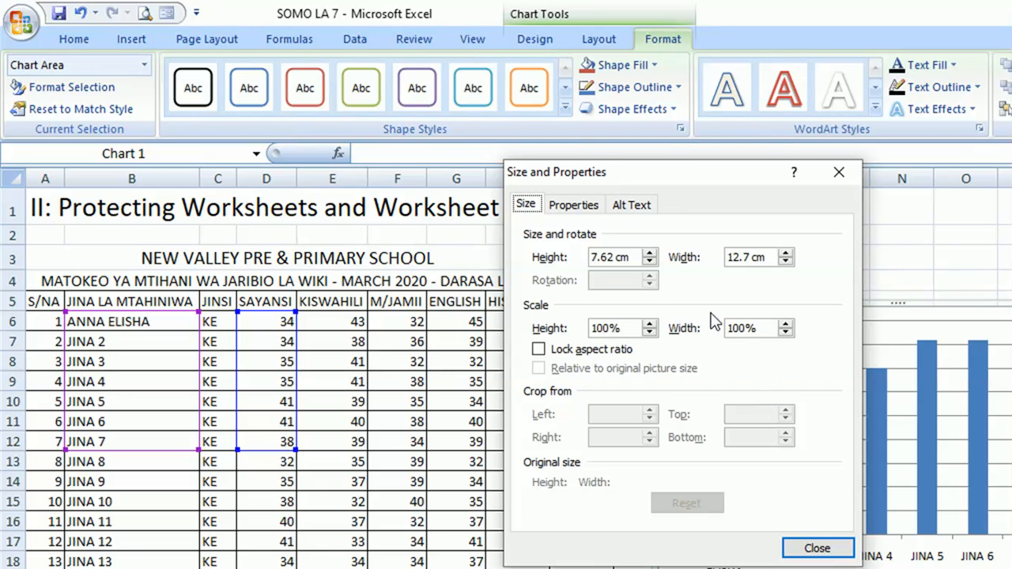
left_click(540, 351)
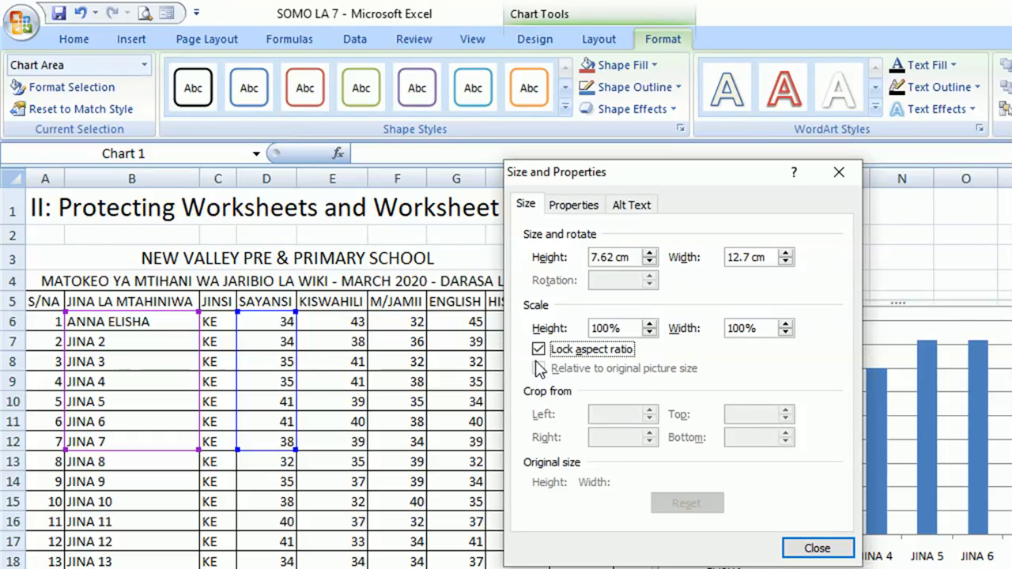
left_click(539, 350)
left_click(831, 550)
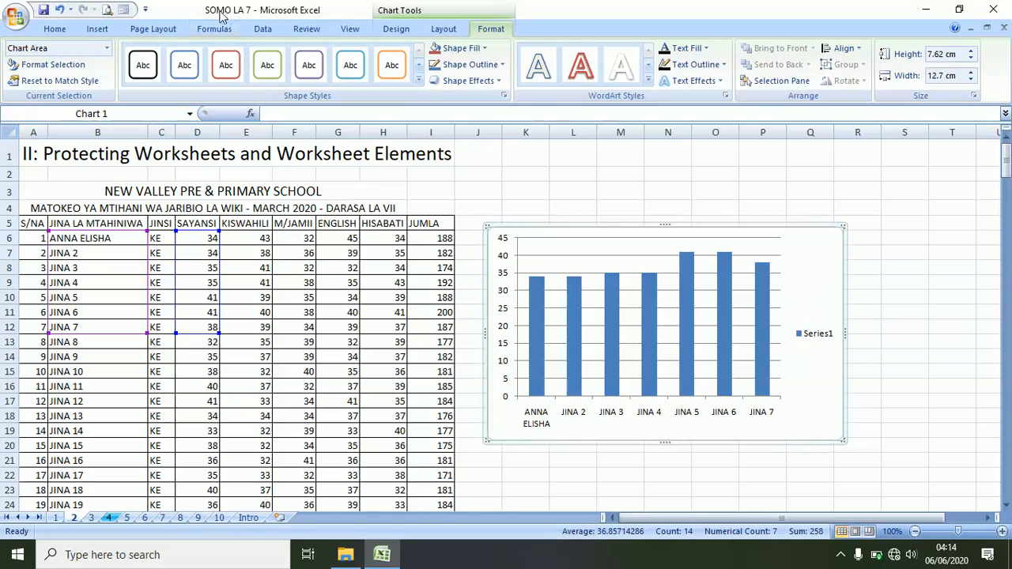
- Re-protect sheet 2 with a confirmed password and save the SOMO LA 7 workbook
left_click(479, 207)
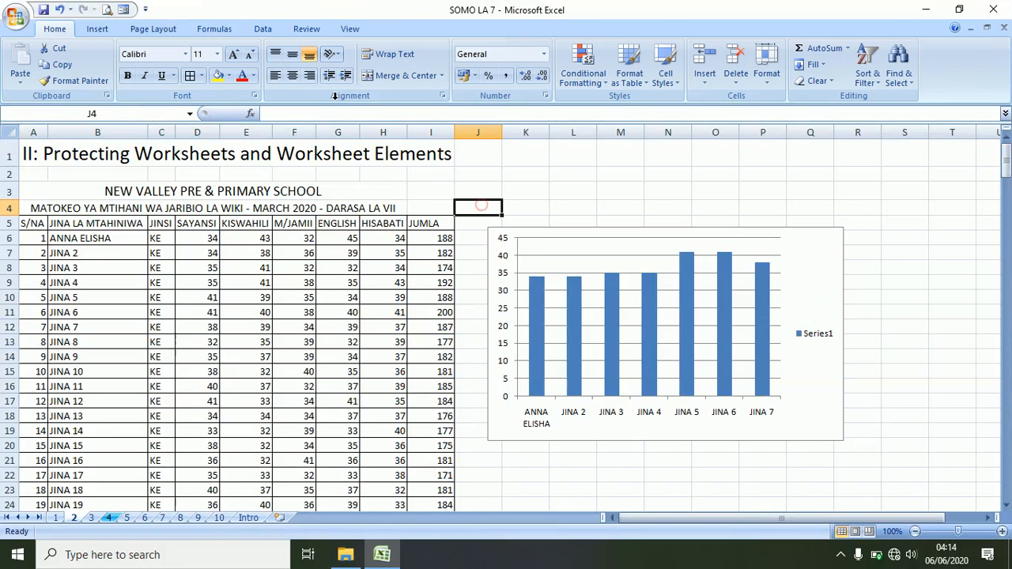
left_click(291, 29)
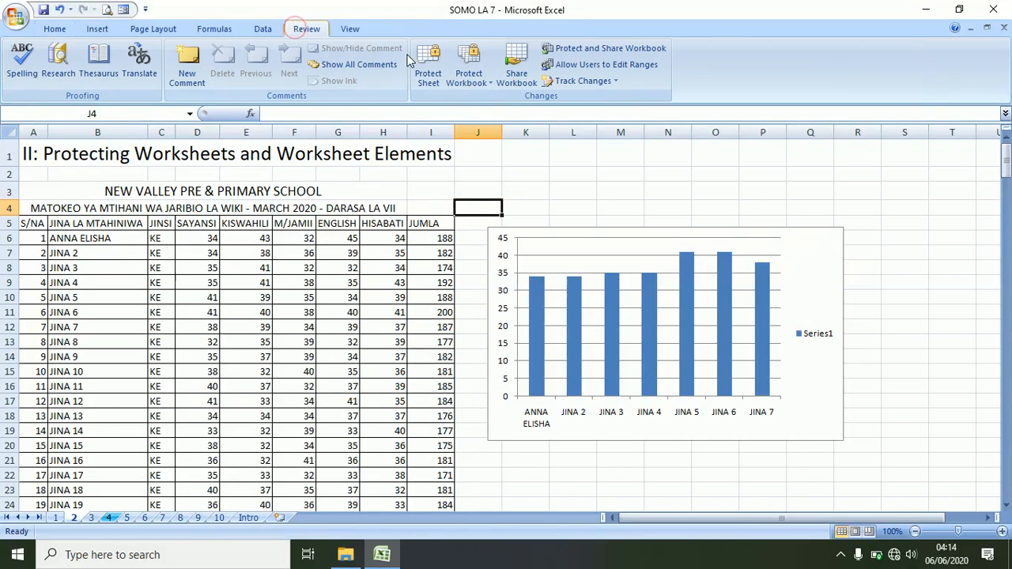
left_click(428, 77)
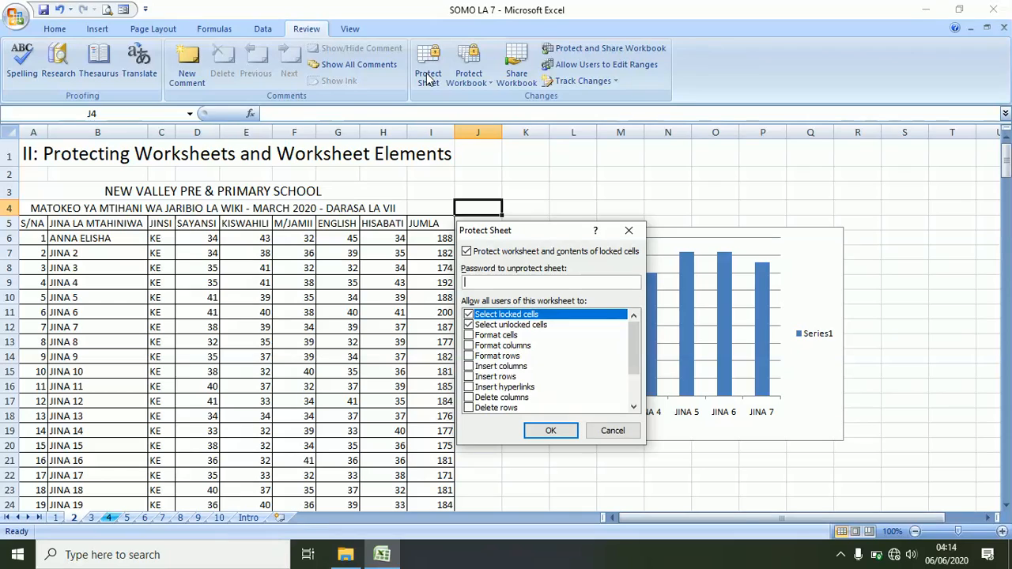
type("••••")
key("Return")
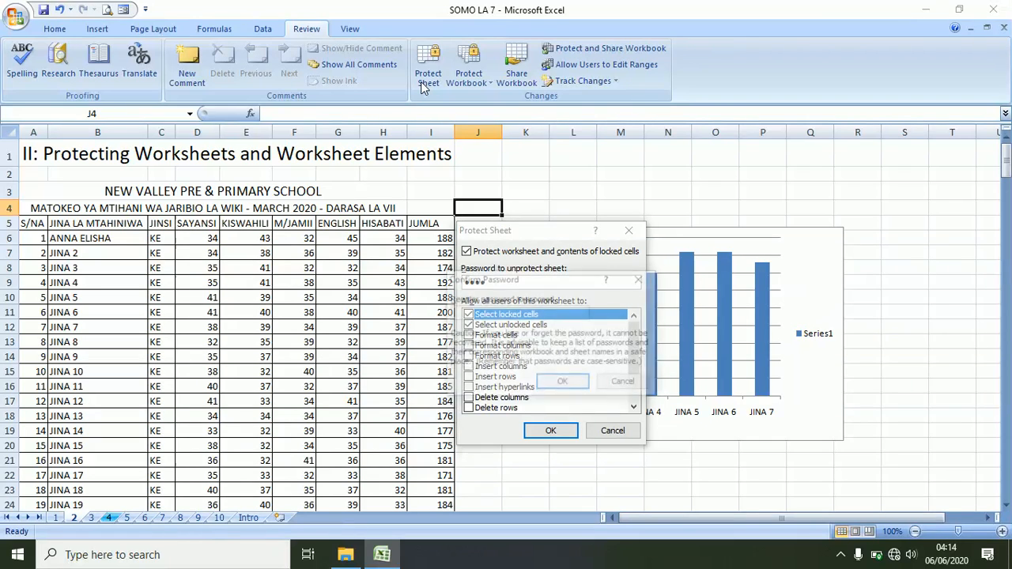
type("••••")
key("Return")
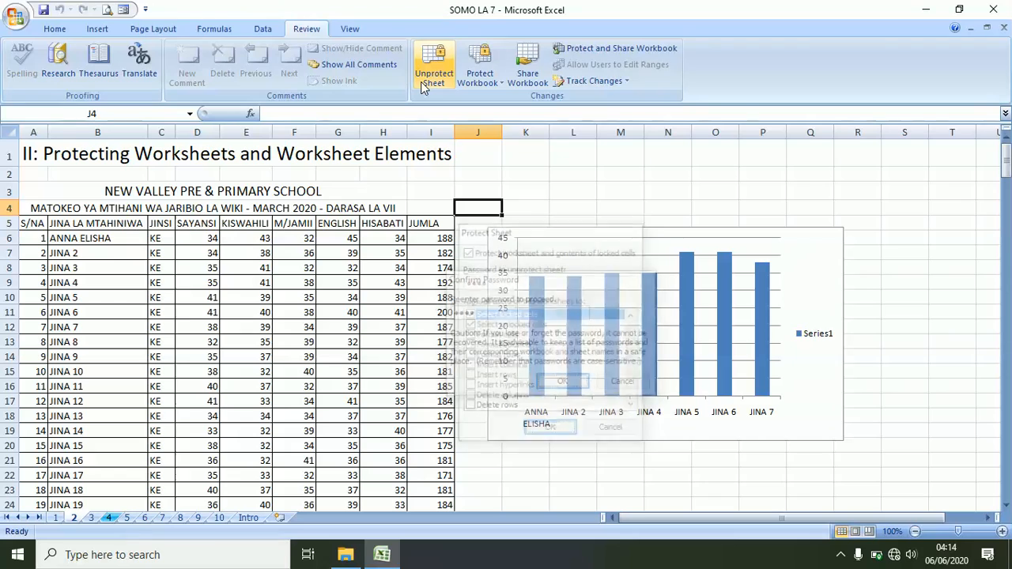
left_click(44, 10)
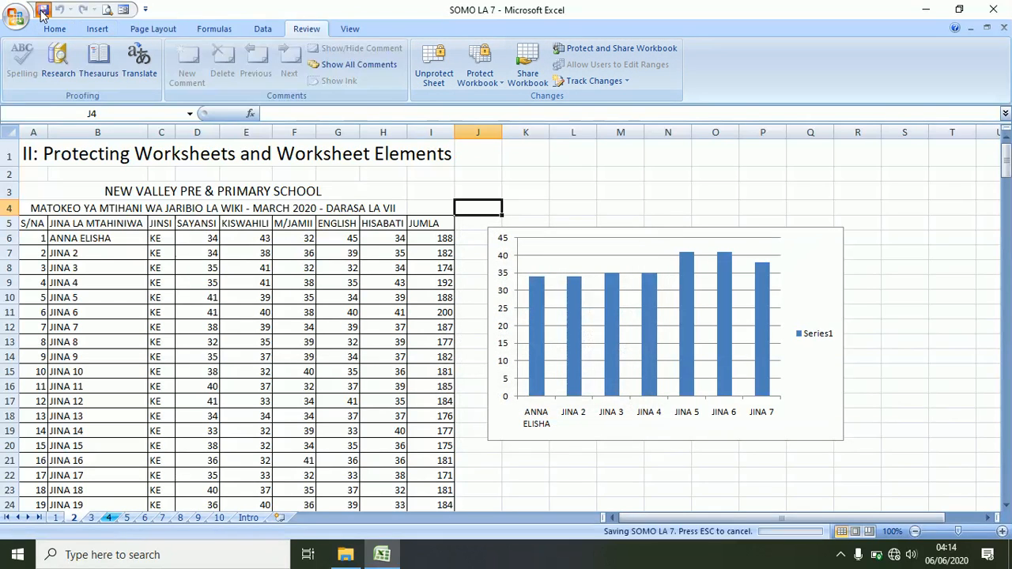
left_click(310, 338)
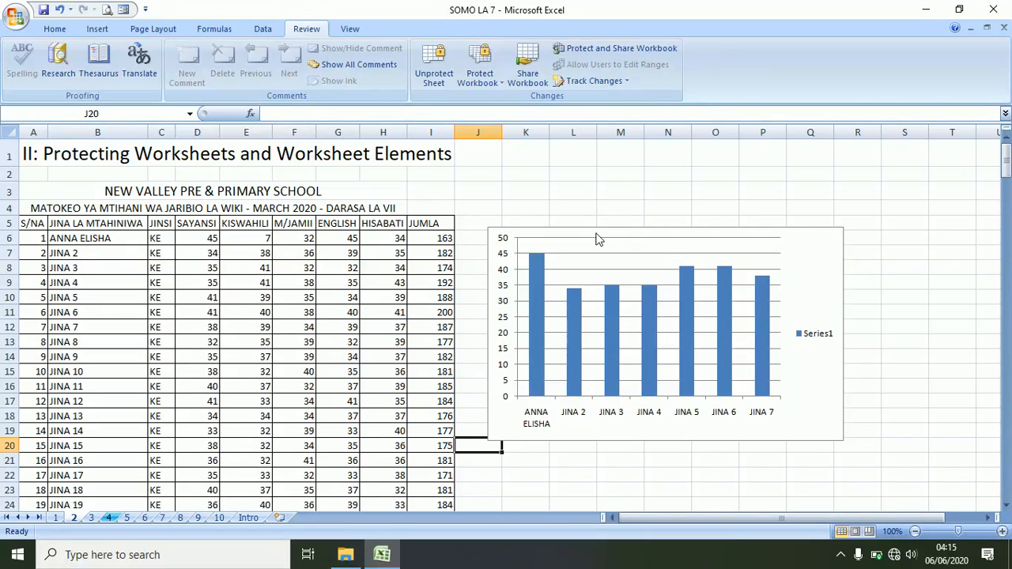
- Confirm locked cells reject edits, then set the first pupil's KISWAHILI score to 34
left_click(630, 475)
key("a")
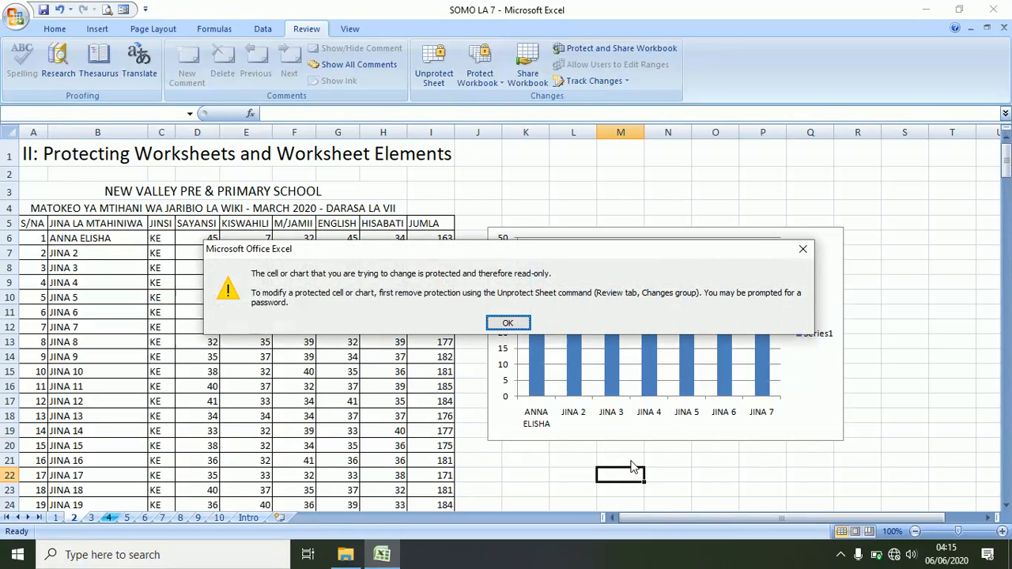
left_click(803, 247)
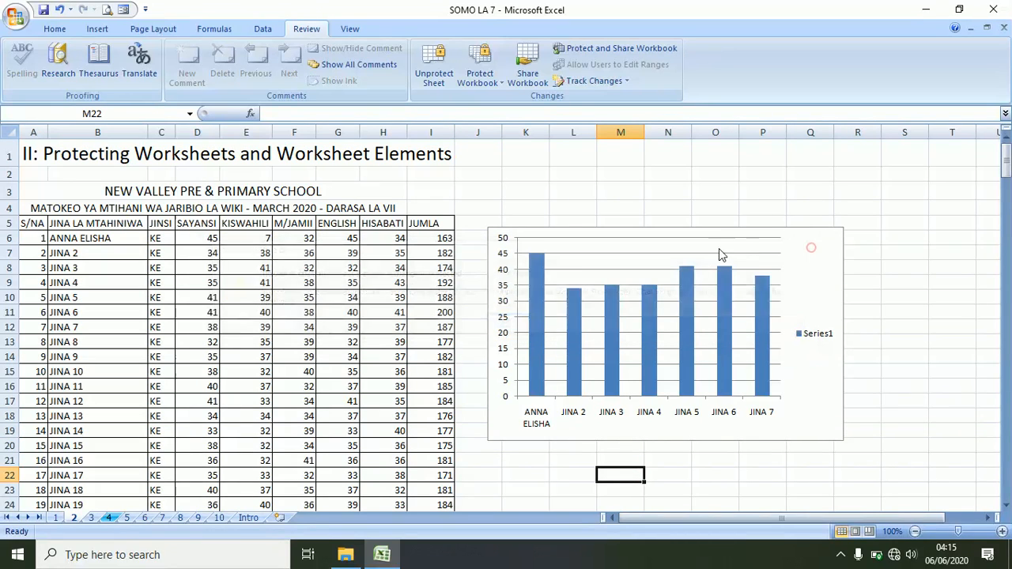
left_click(234, 239)
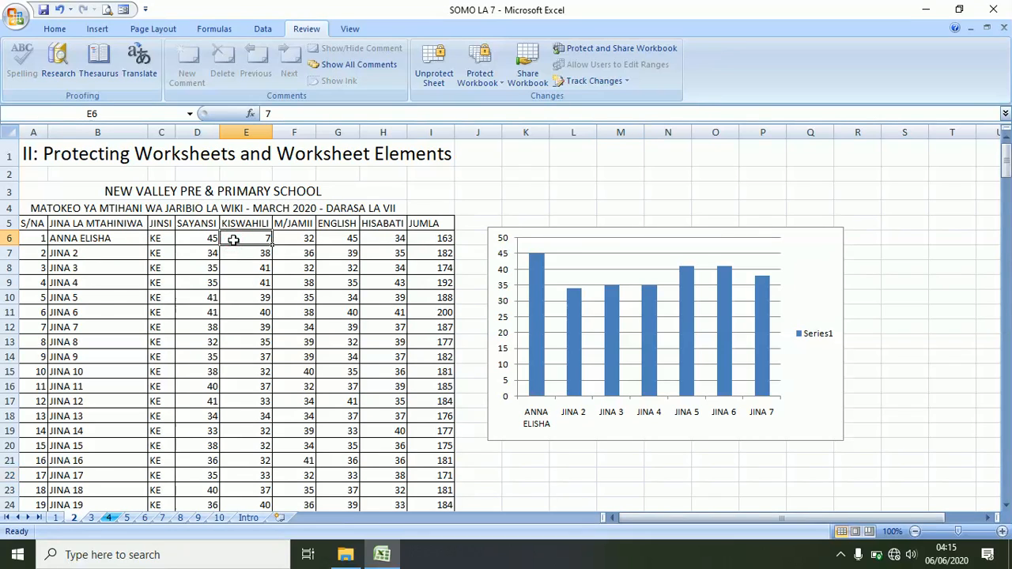
type("34")
key("Return")
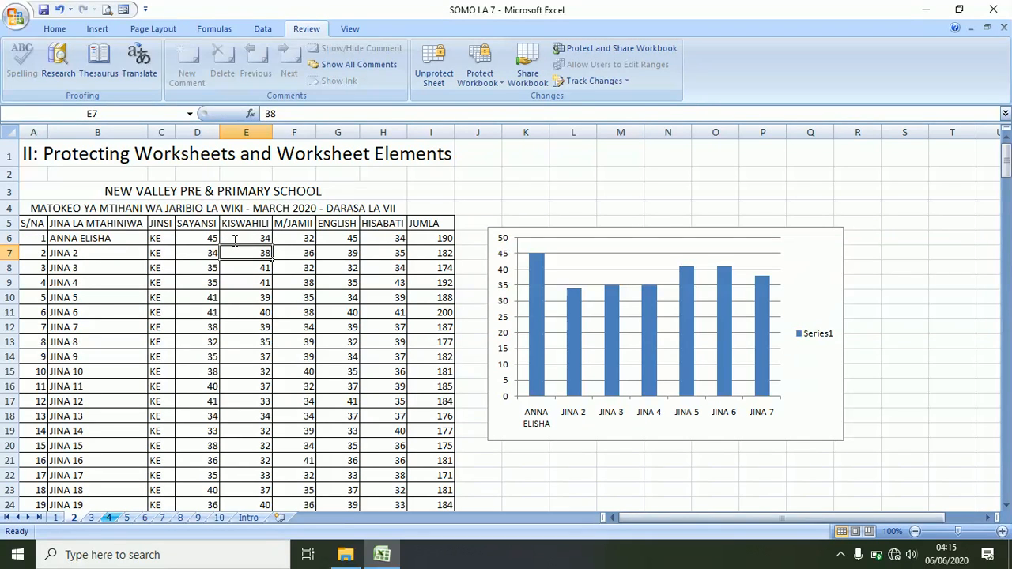
- Change JINA 2's SAYANSI score in D7 to 2 and save the workbook
left_click(208, 239)
left_click(208, 253)
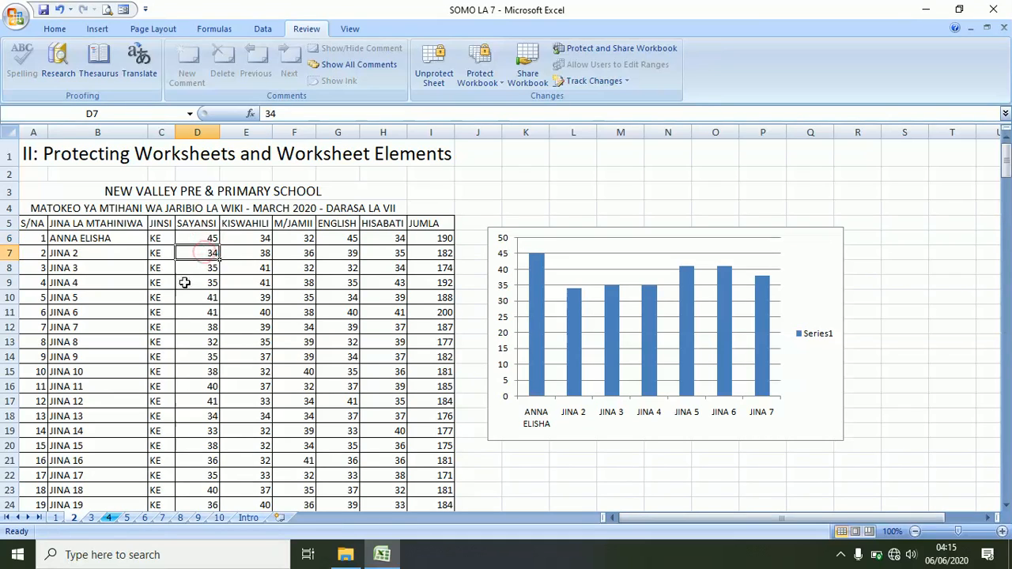
type("2")
key("Return")
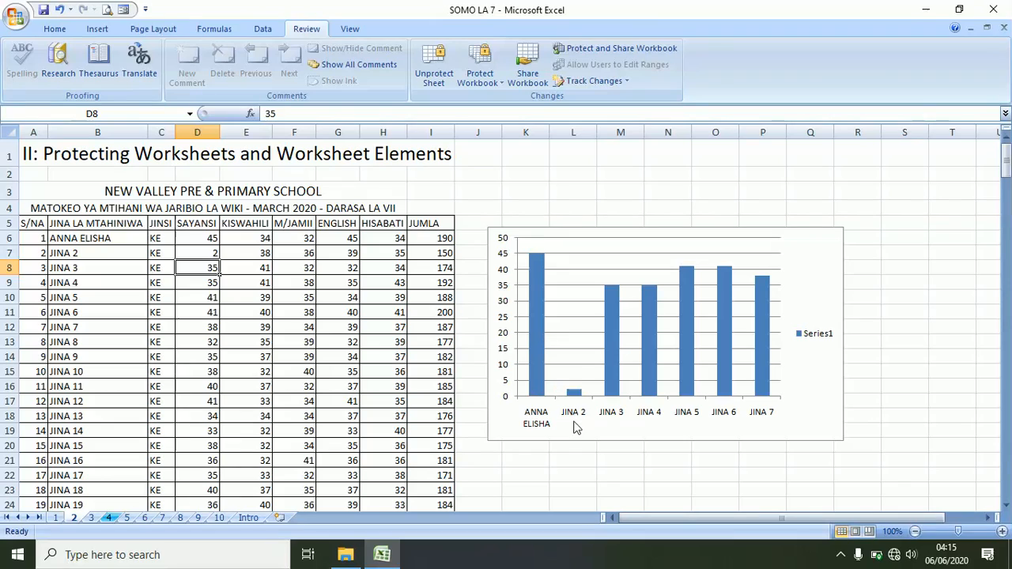
left_click(204, 253)
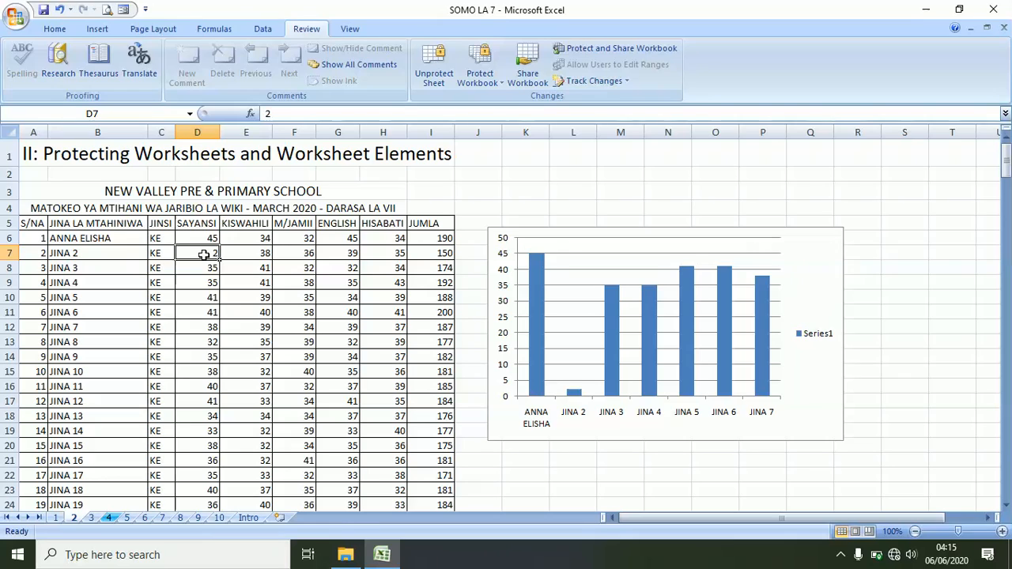
left_click(44, 10)
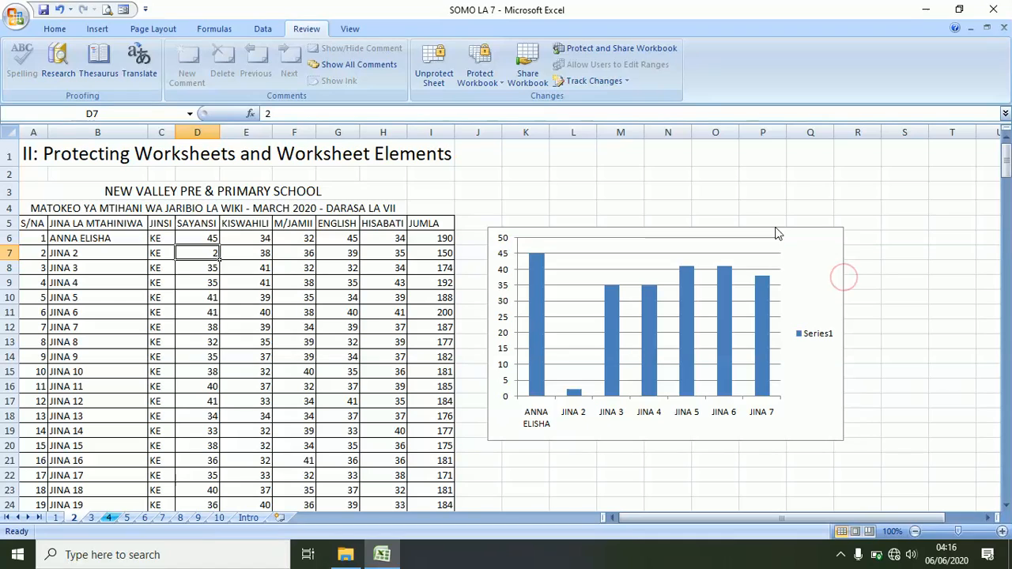
- Check the JUMLA totals in column I, including JINA 2's new total of 150 in I7
left_click(478, 314)
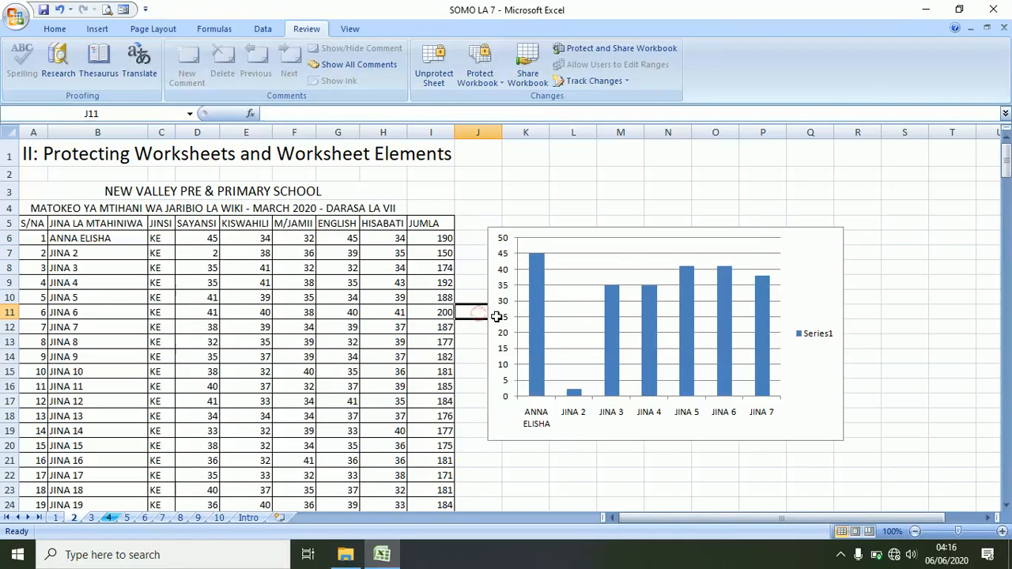
left_click(484, 241)
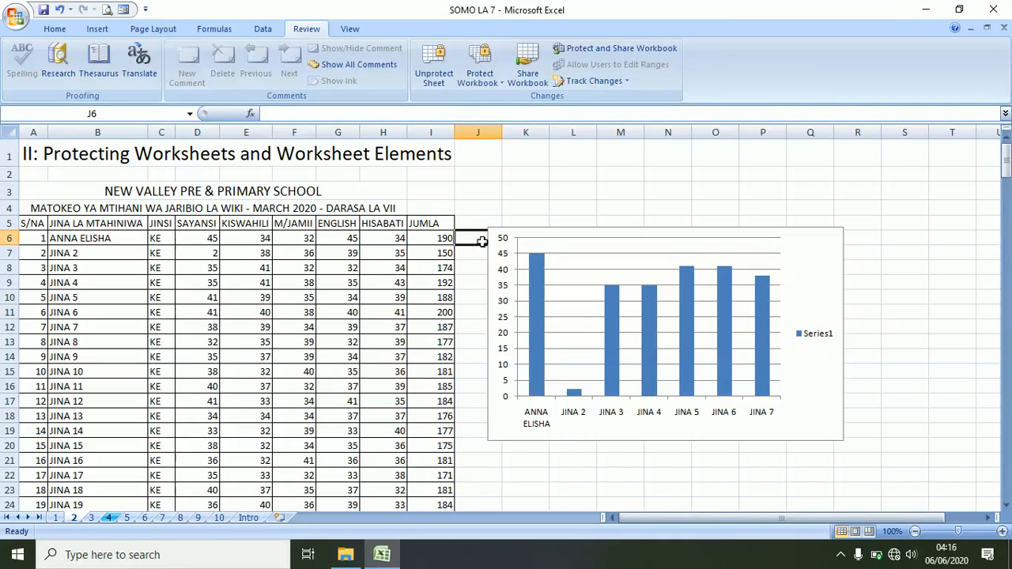
left_click(433, 241)
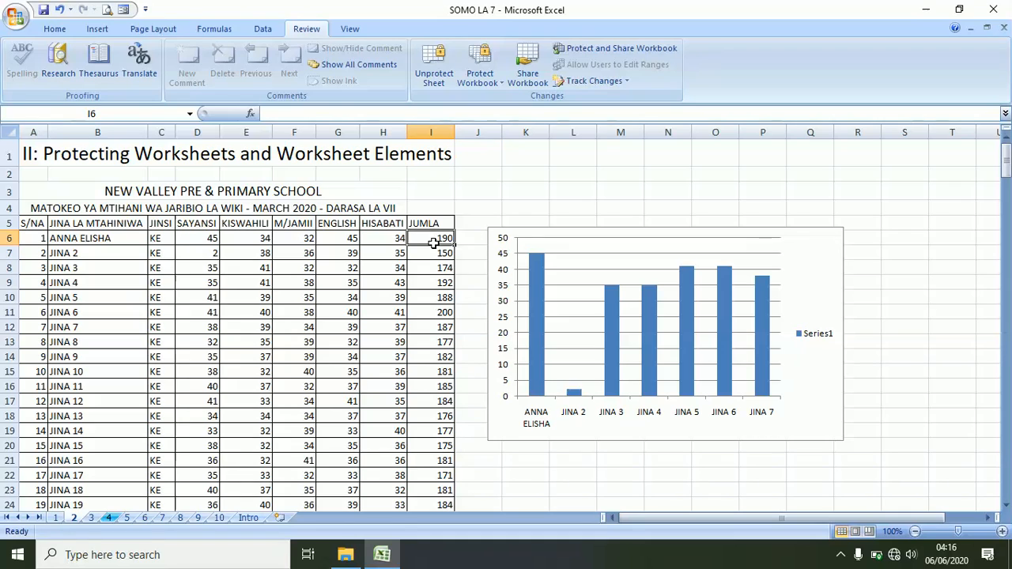
left_click(431, 282)
left_click(433, 338)
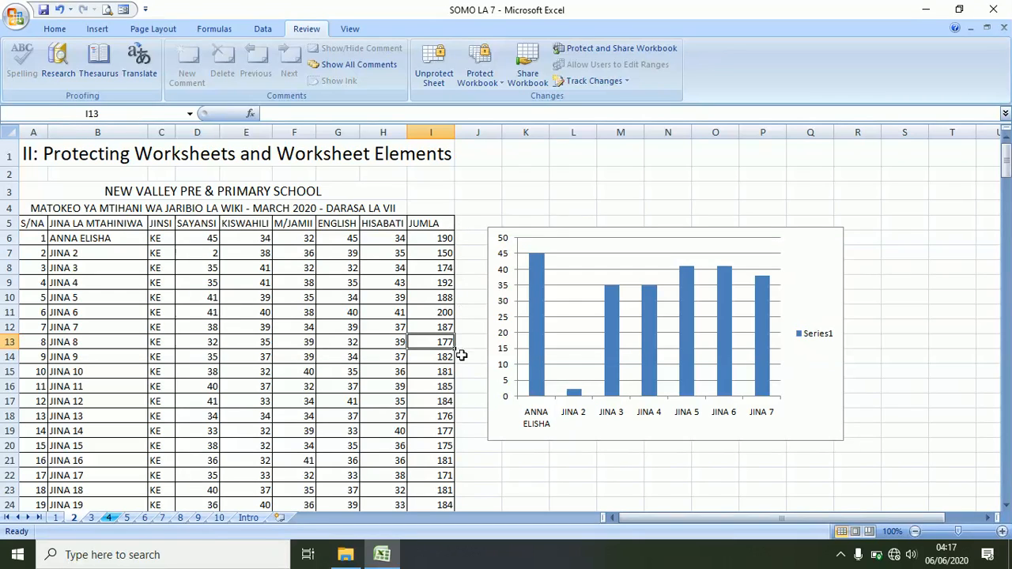
left_click(445, 239)
left_click(445, 255)
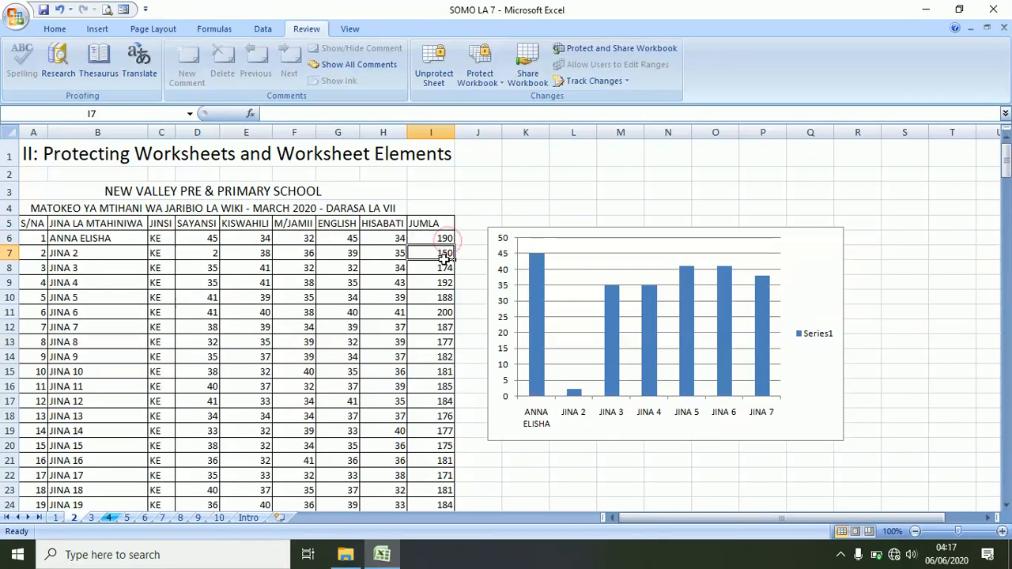
- Unprotect the score sheet by entering its password
left_click(443, 71)
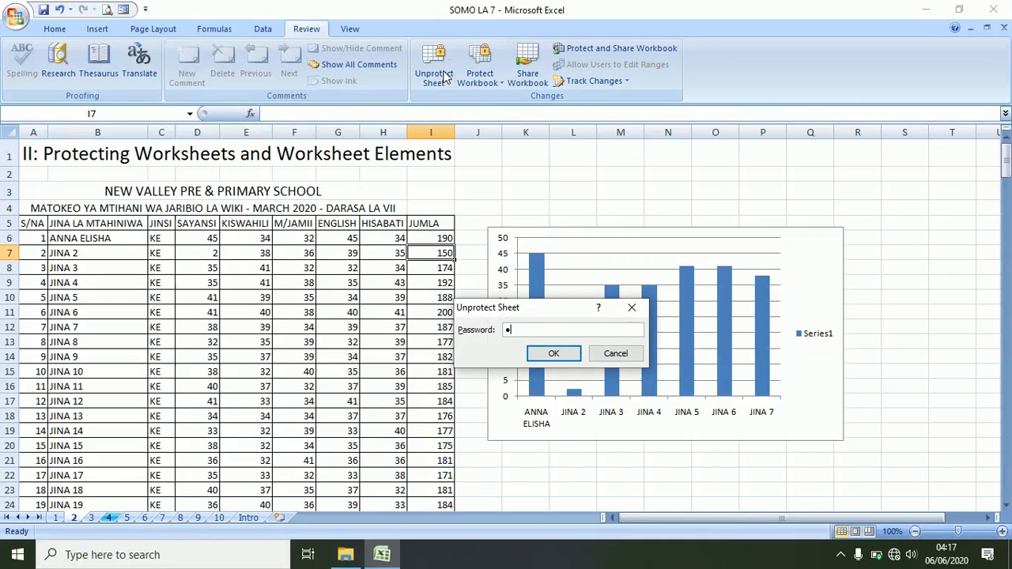
type("••••")
key("Return")
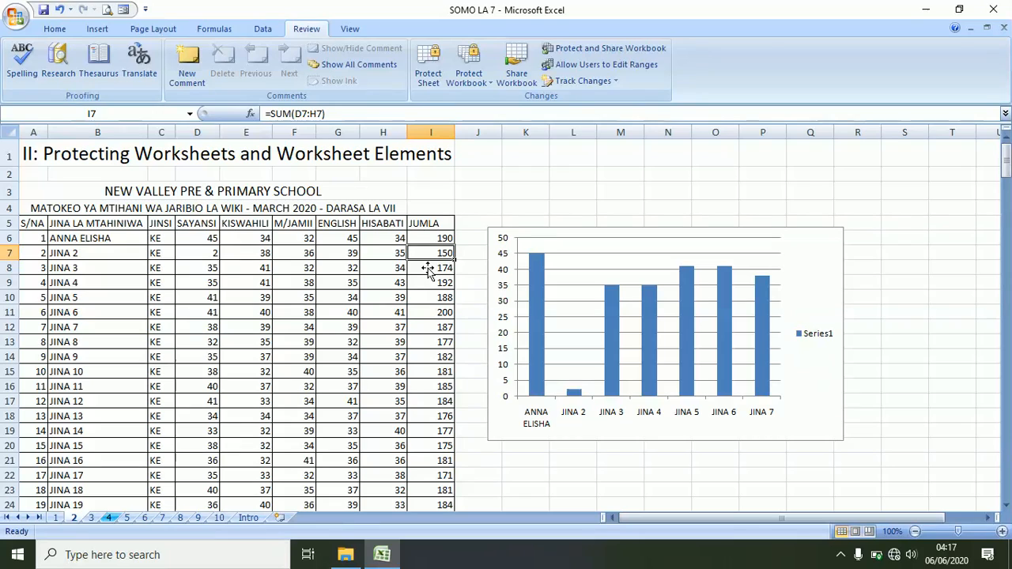
left_click(475, 293)
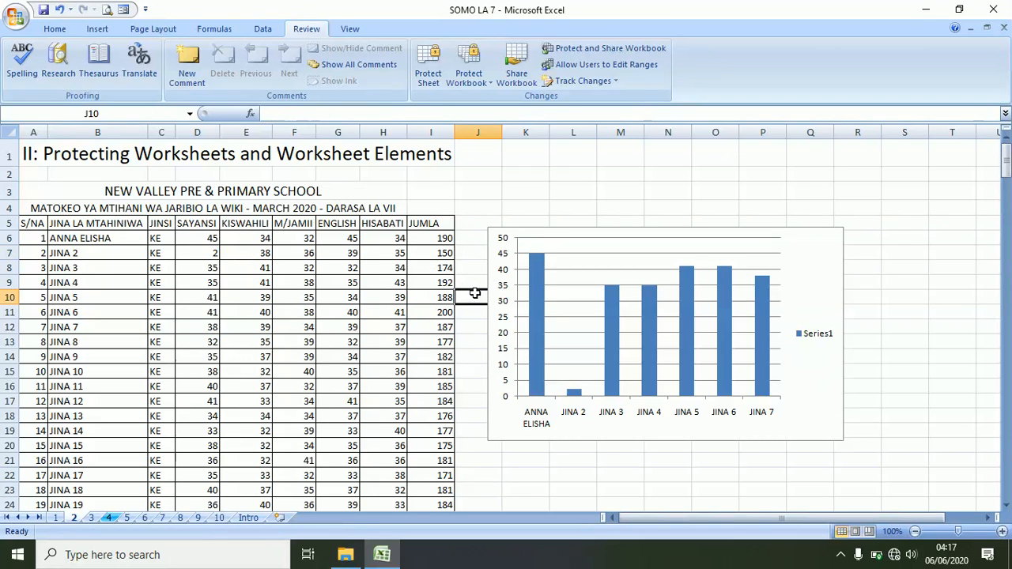
left_click(437, 224)
left_click(371, 150)
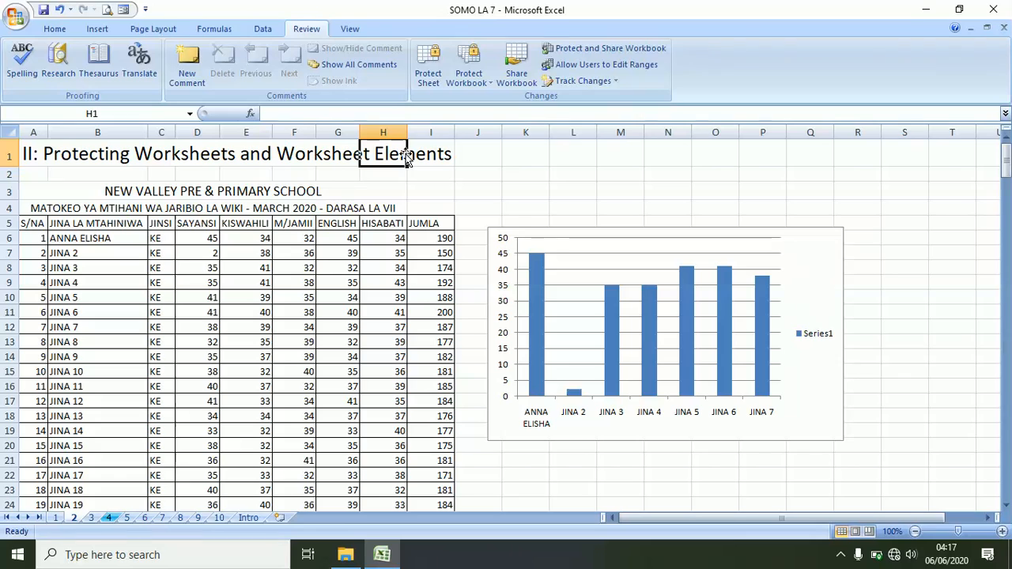
- Re-protect the sheet without a password, blocking selection of locked cells, and save
left_click(431, 75)
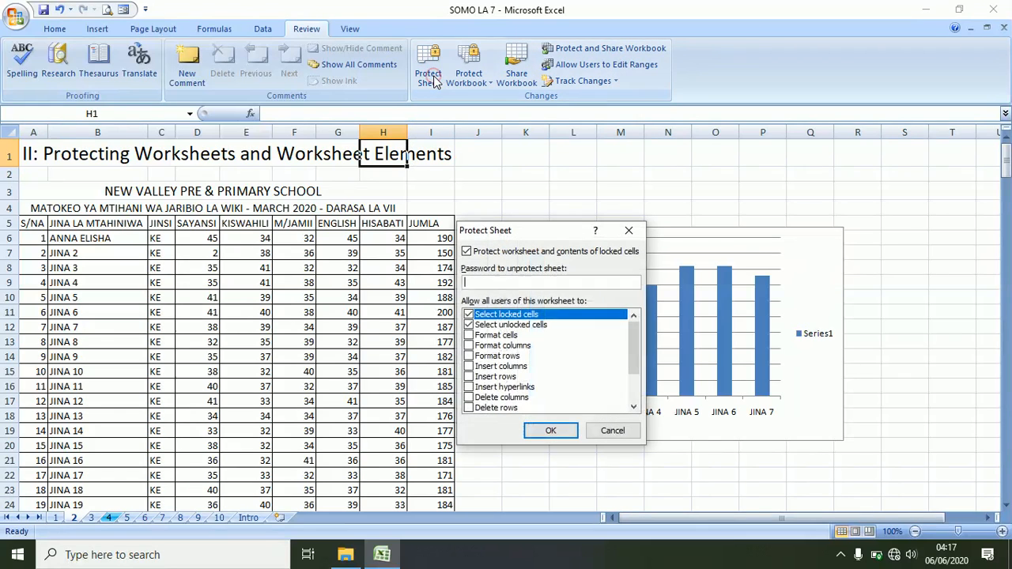
left_click(469, 326)
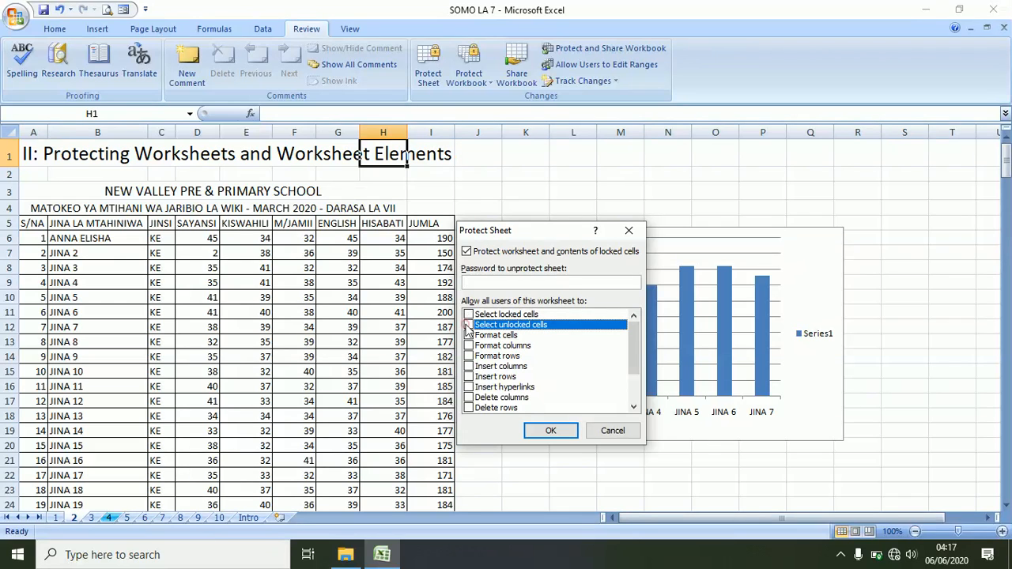
left_click(550, 431)
left_click(43, 10)
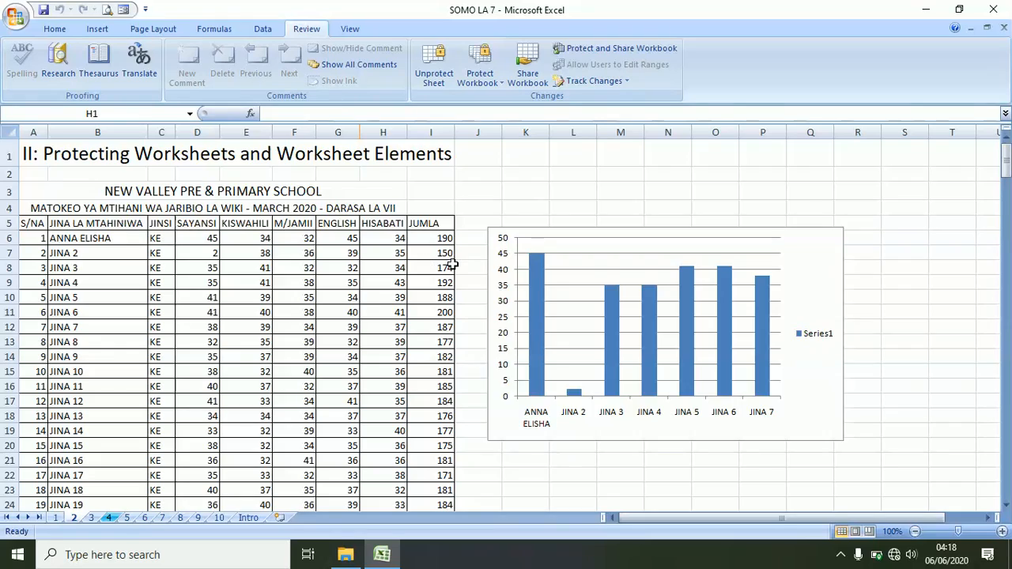
- Remove the password-free protection from the sheet again
scroll(449, 266, "down", 17)
scroll(338, 290, "down", 19)
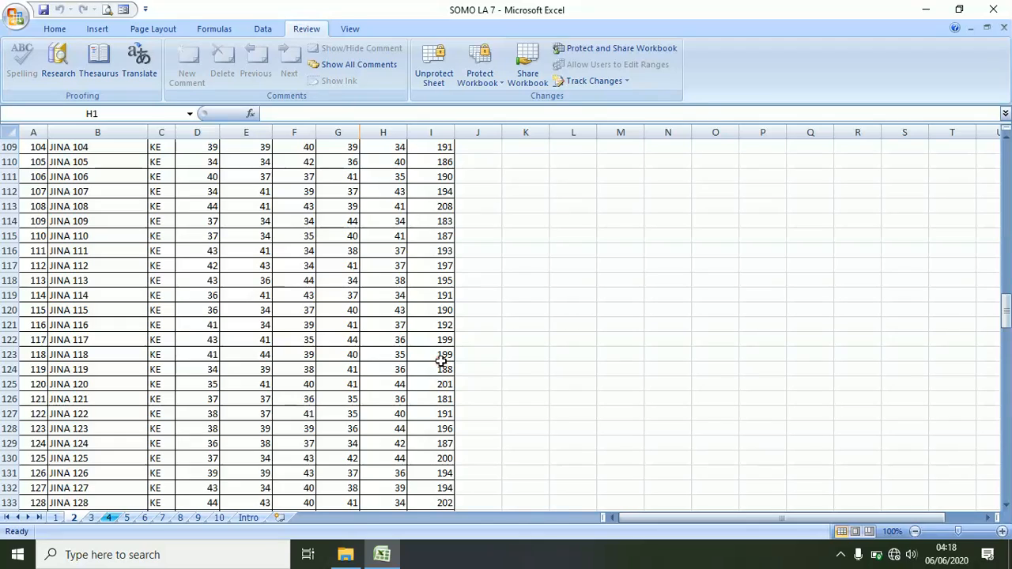
scroll(441, 361, "up", 20)
scroll(437, 302, "up", 16)
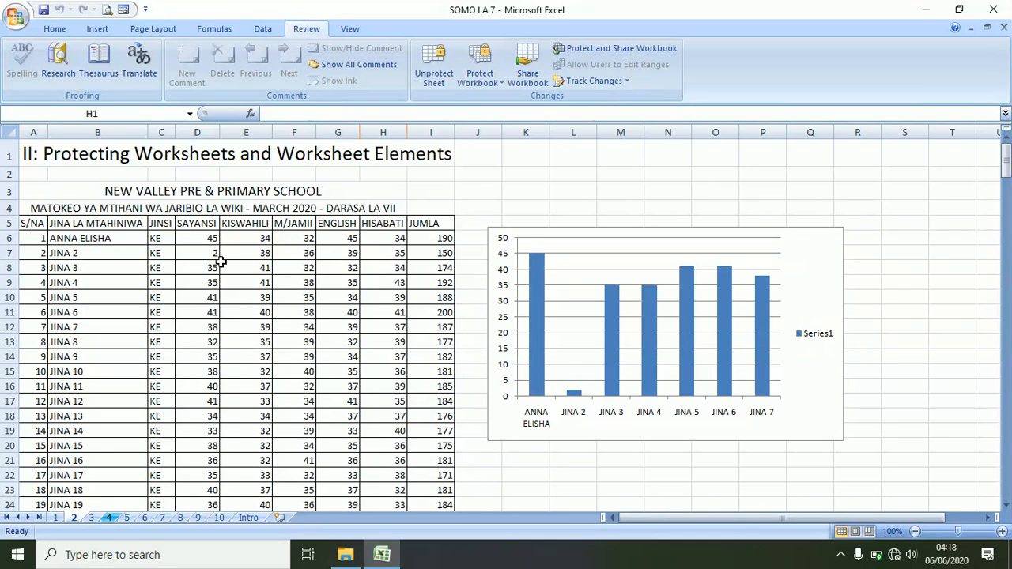
left_click(441, 77)
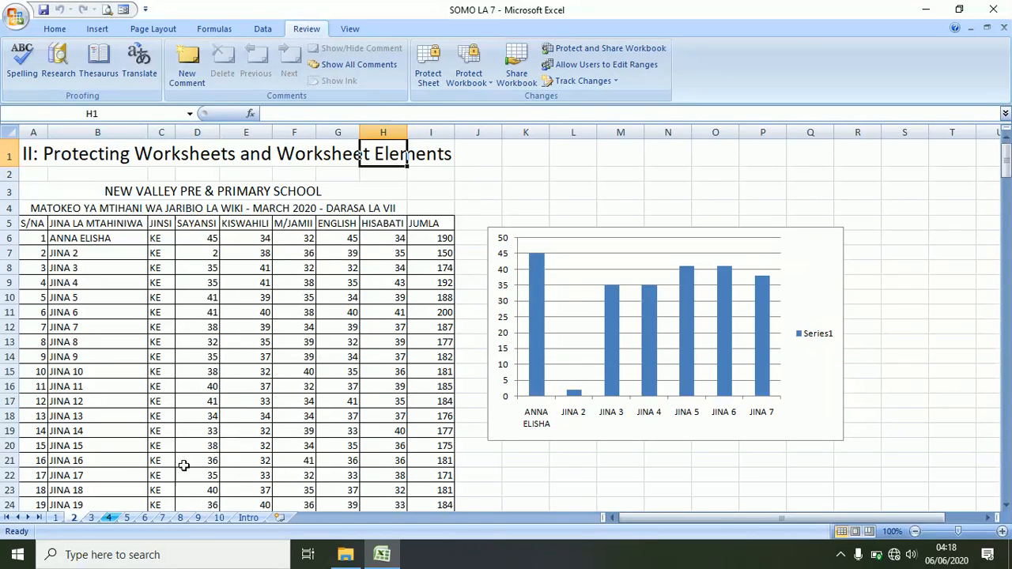
- Protect Sheet 2 with a confirmed password, allowing locked-cell selection, and save
right_click(75, 519)
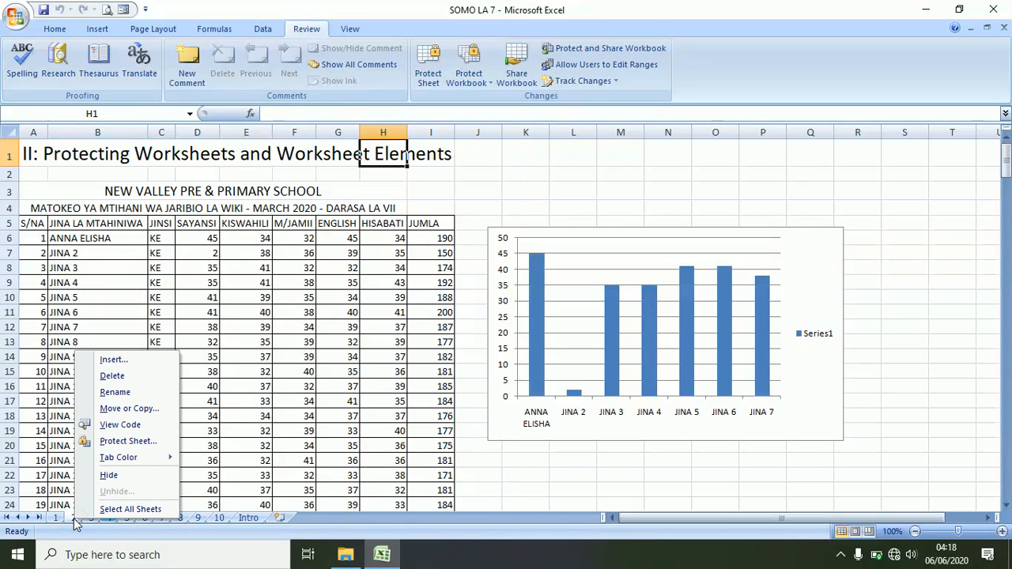
left_click(125, 442)
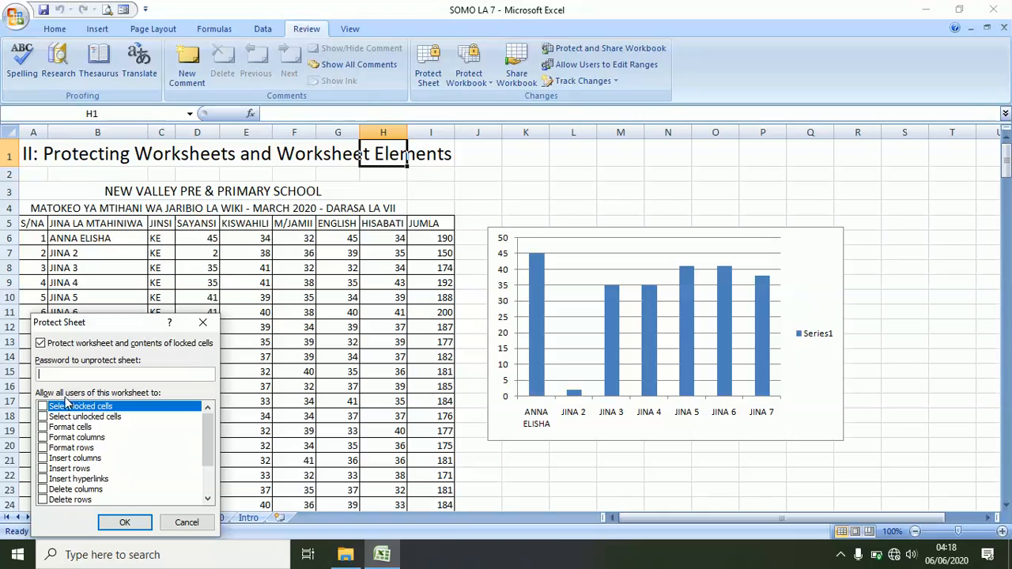
left_click(42, 406)
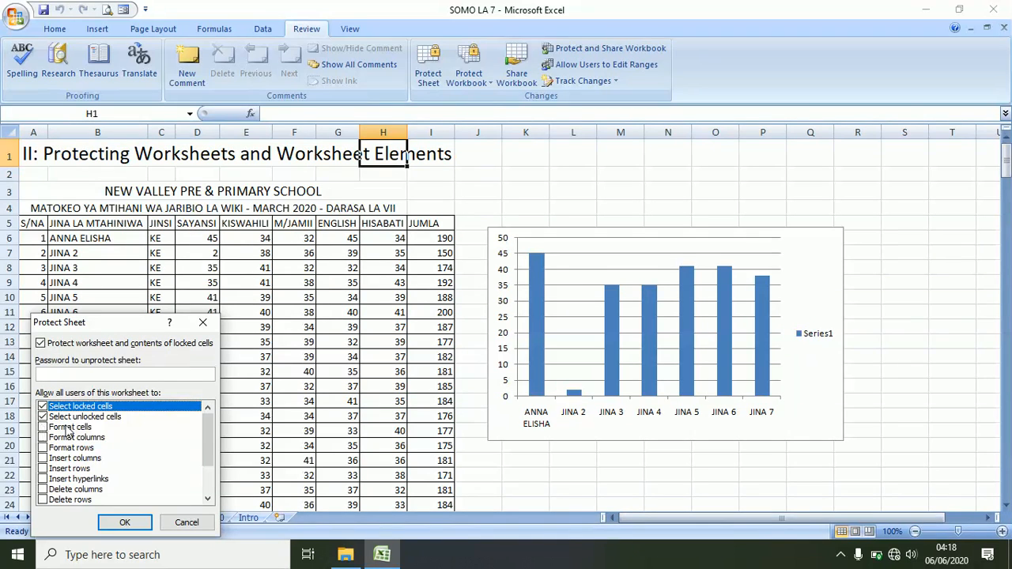
left_click(73, 372)
type("••••")
key("Return")
type("•")
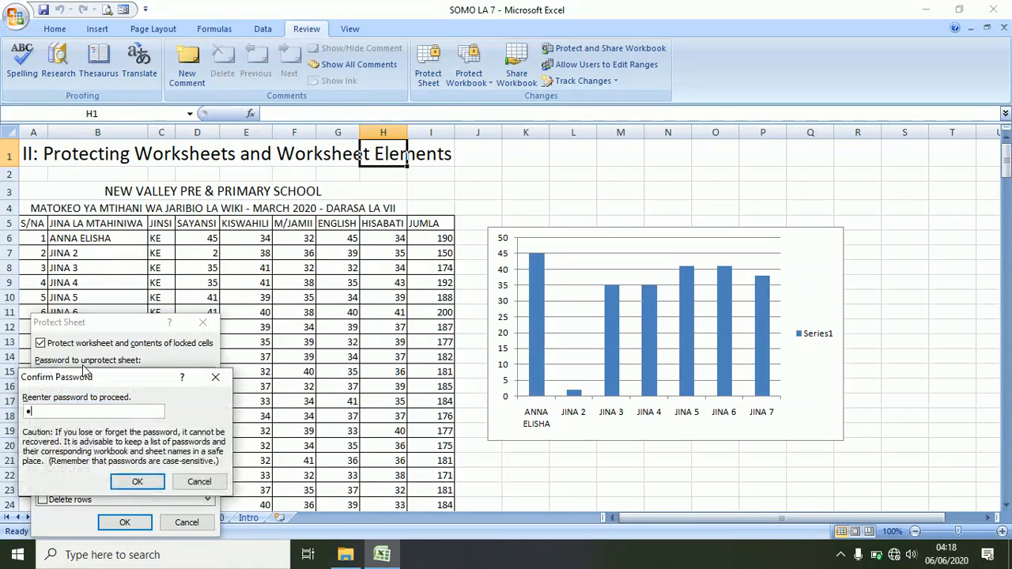
type("•••")
key("Return")
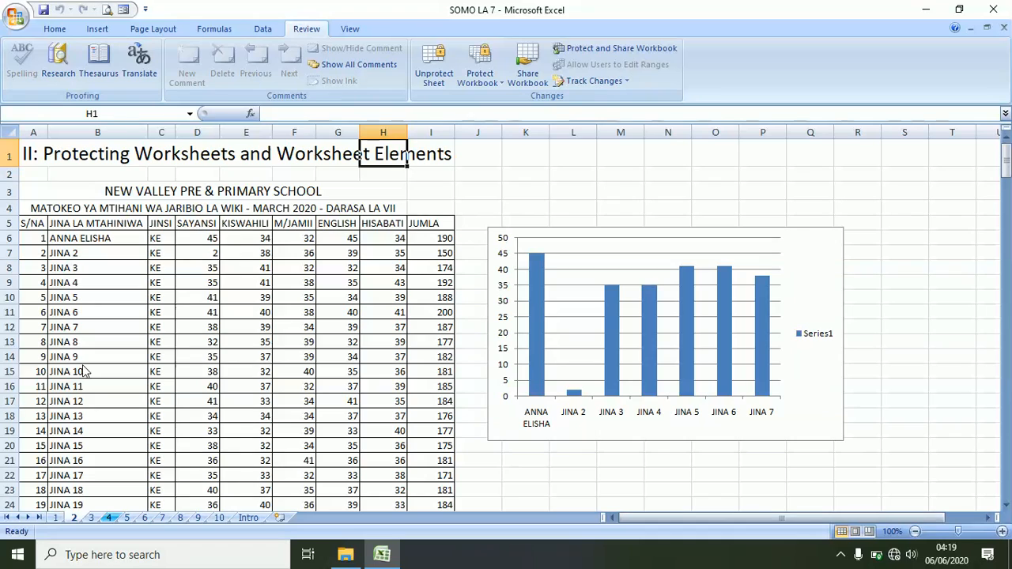
left_click(281, 356)
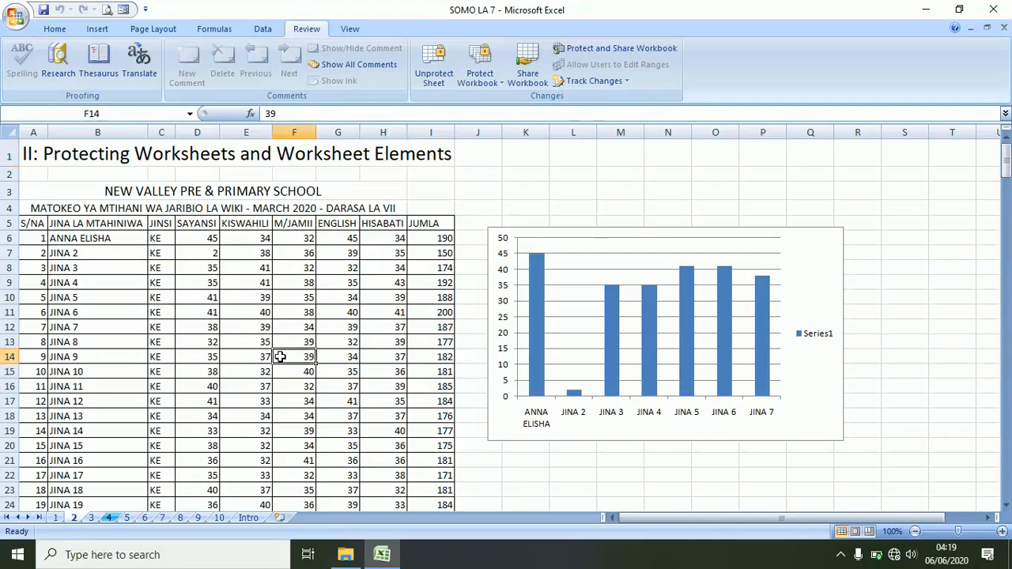
left_click(44, 10)
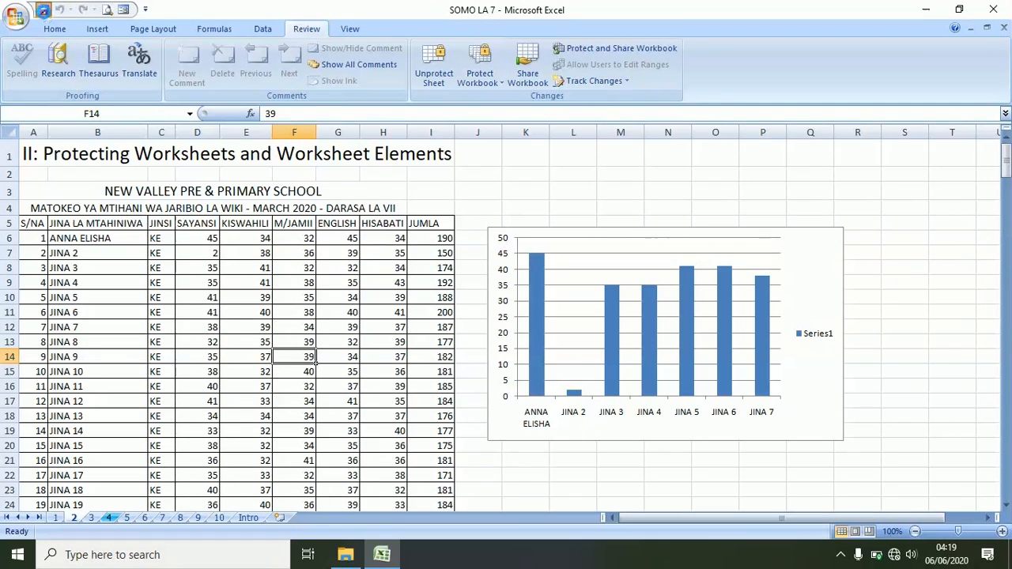
- Set JINA 5's ENGLISH mark in G10 to 45, test that L2 is read-only, and save
left_click(345, 297)
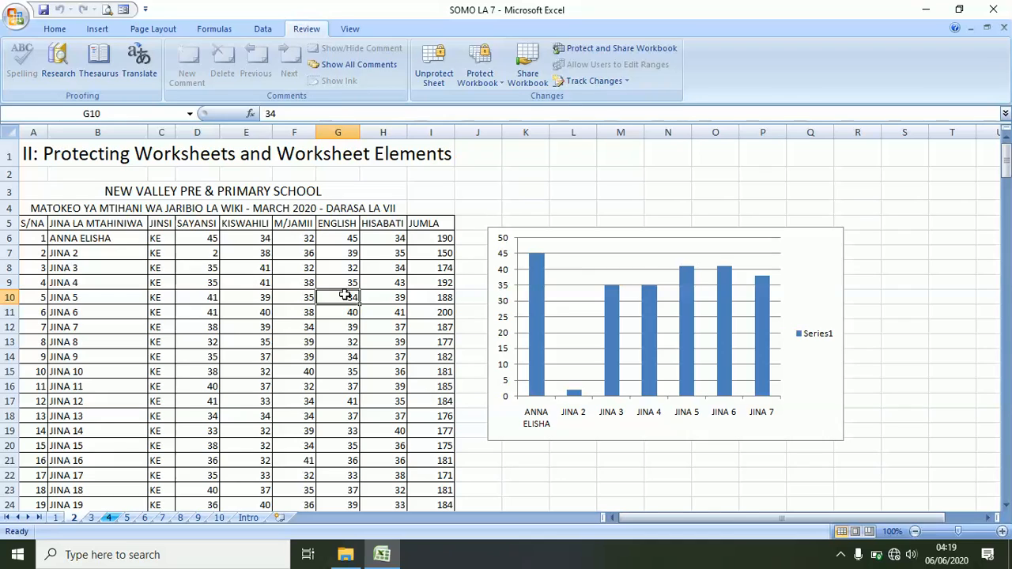
type("45")
key("Return")
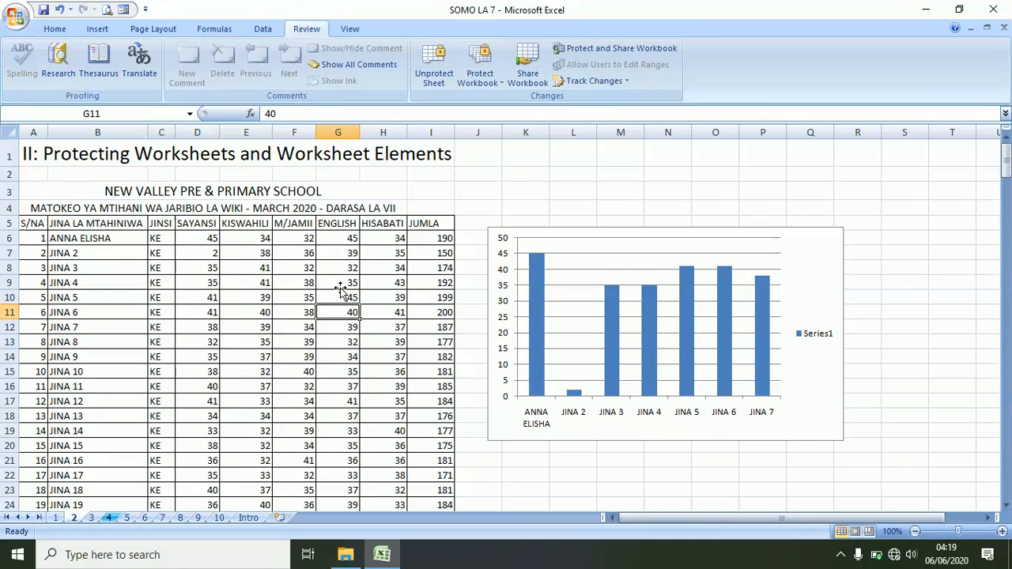
left_click(577, 171)
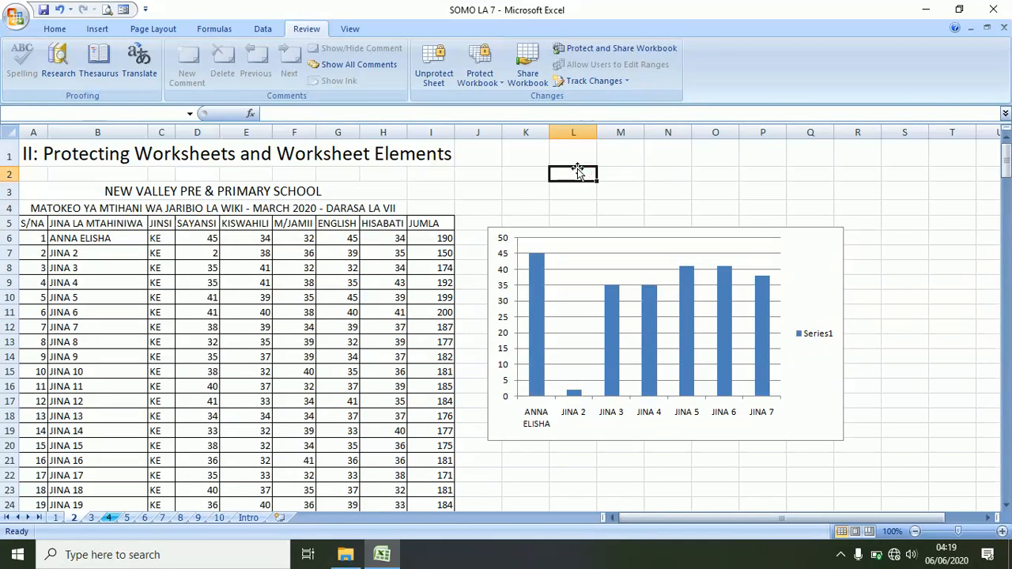
double_click(578, 170)
left_click(804, 249)
left_click(485, 207)
left_click(44, 10)
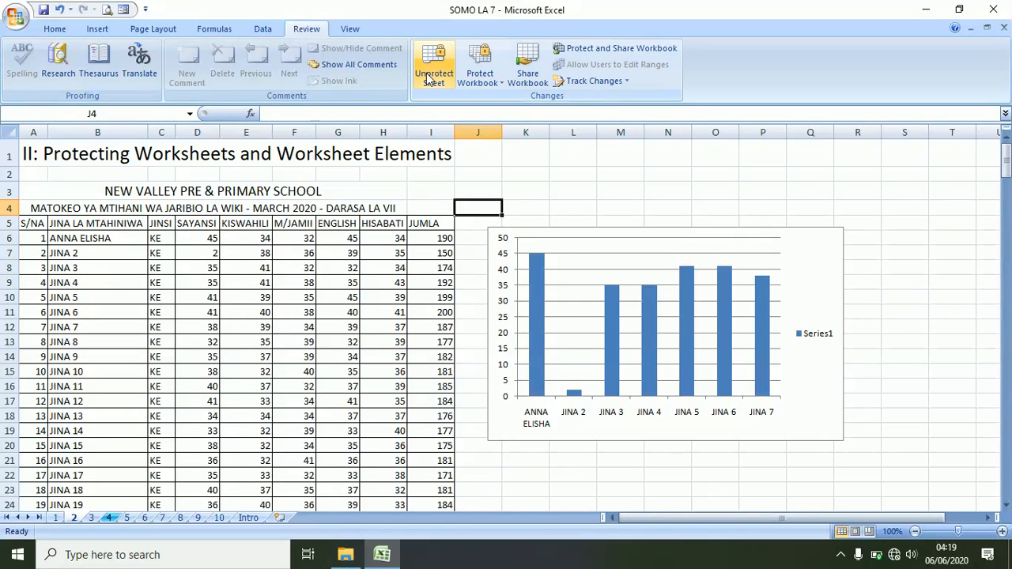
- Unprotect Sheet 2 with its password from the sheet tab menu and save
right_click(72, 518)
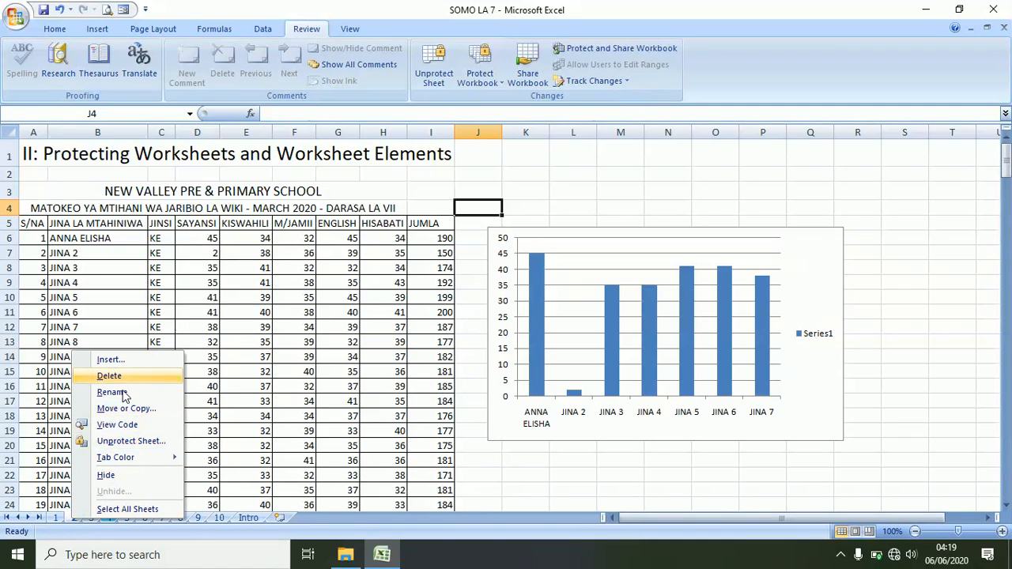
left_click(109, 442)
type("1234")
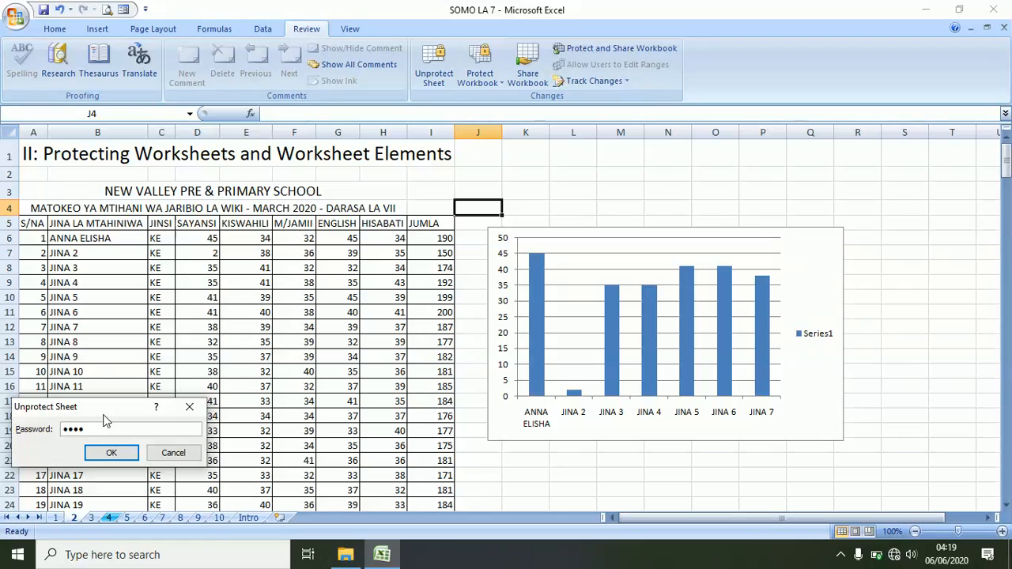
key("Return")
left_click(44, 10)
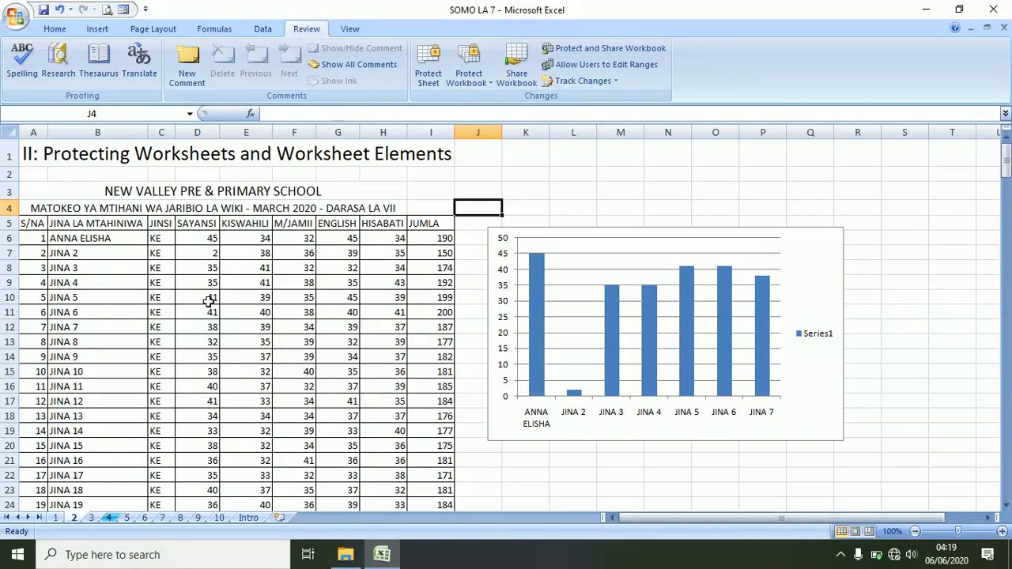
- Change JINA 2's SAYANSI score in D7 from 2 to 34
left_click(209, 252)
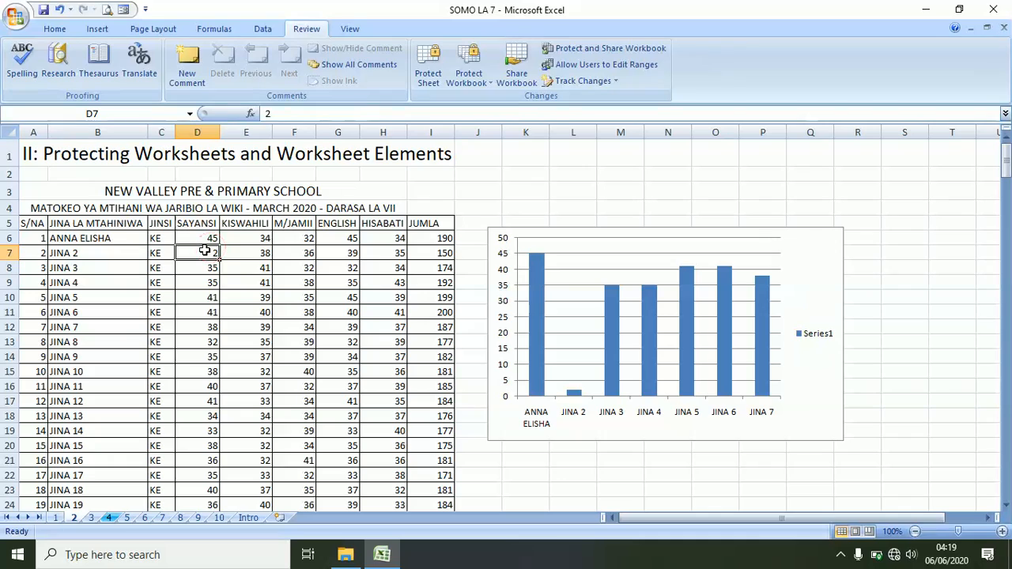
type("34")
key("Return")
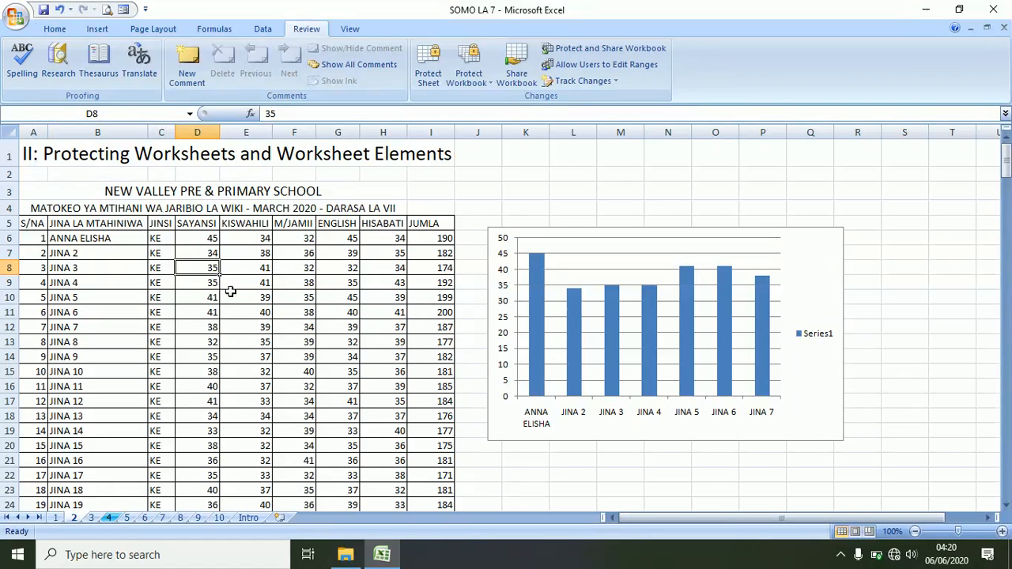
left_click(275, 330)
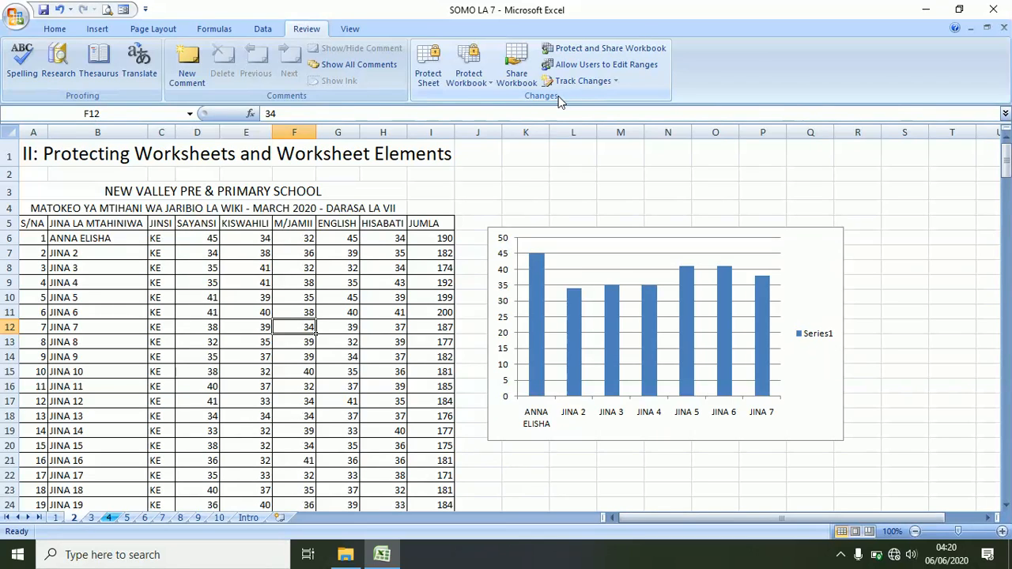
- Protect Sheet 2 with a confirmed password, leaving locked and unlocked cell selection allowed
left_click(427, 63)
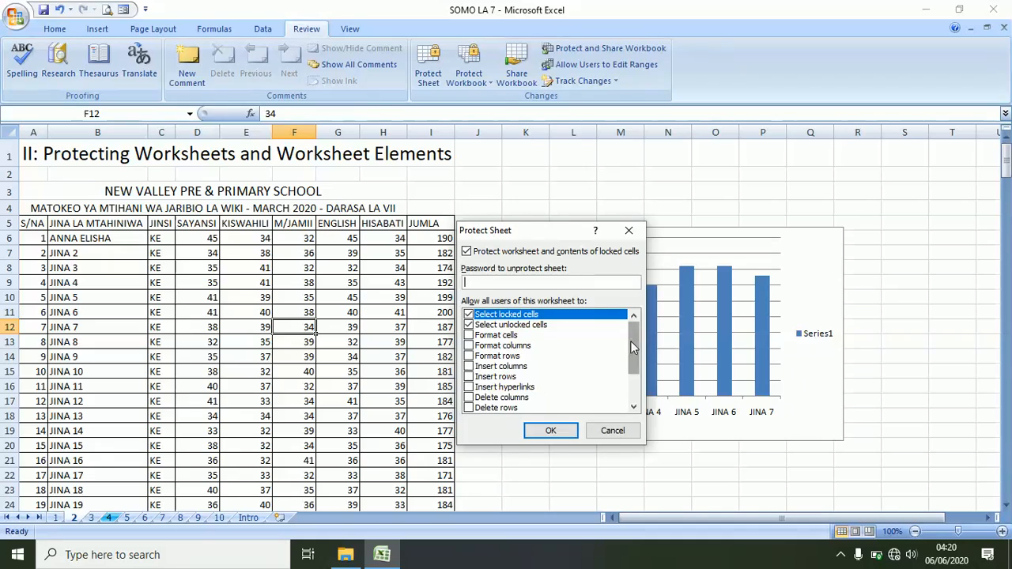
left_click_drag(634, 342, 634, 392)
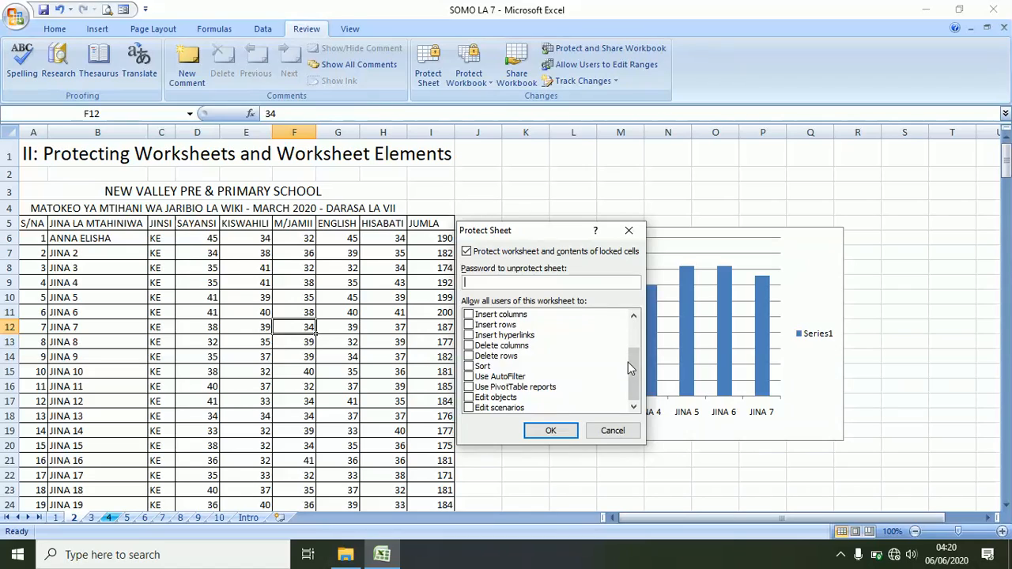
left_click_drag(633, 368, 645, 314)
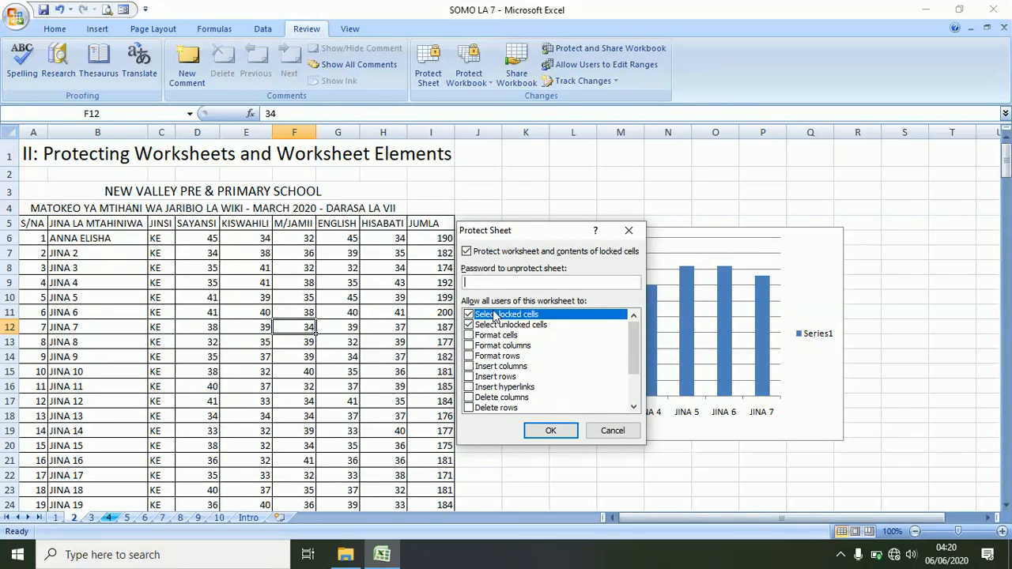
type("1")
left_click(539, 430)
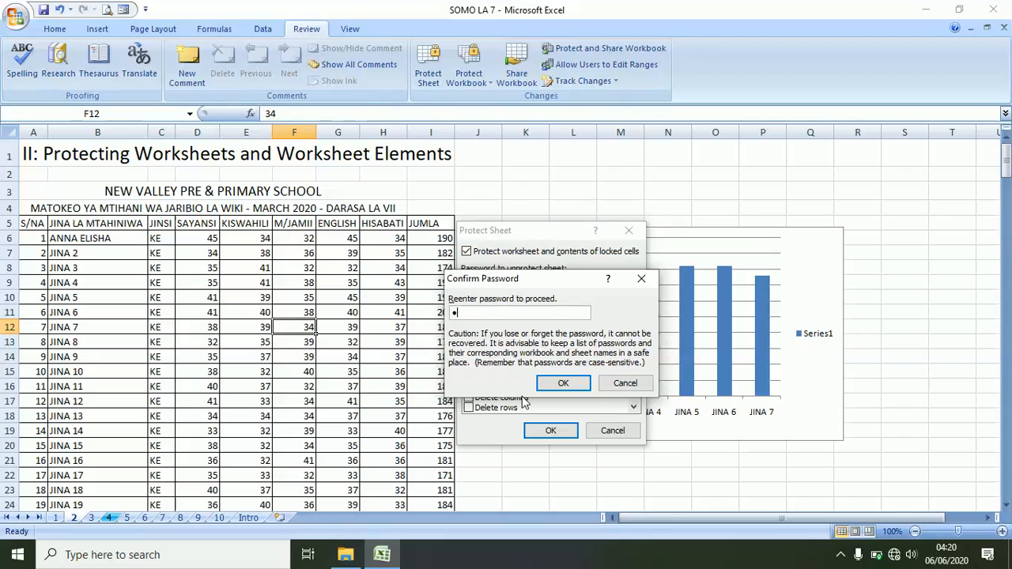
key("Return")
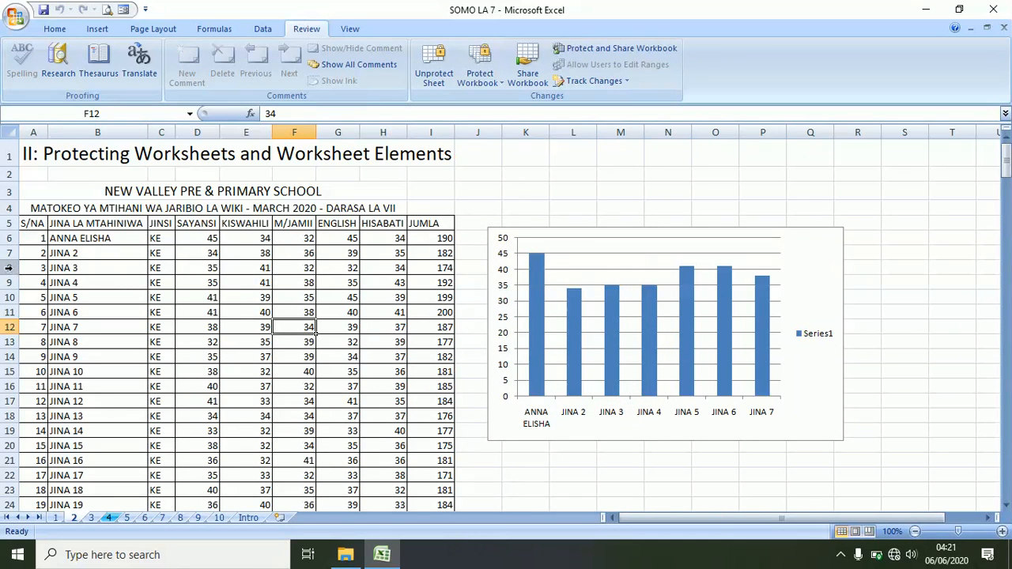
- Check that row 10 and column C options are disabled on the protected sheet
left_click(8, 298)
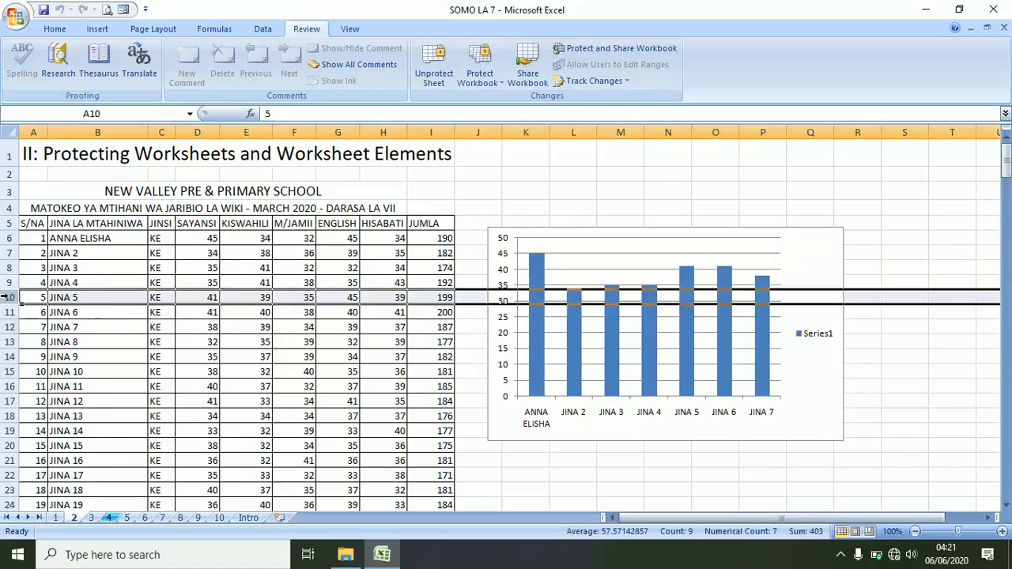
right_click(8, 297)
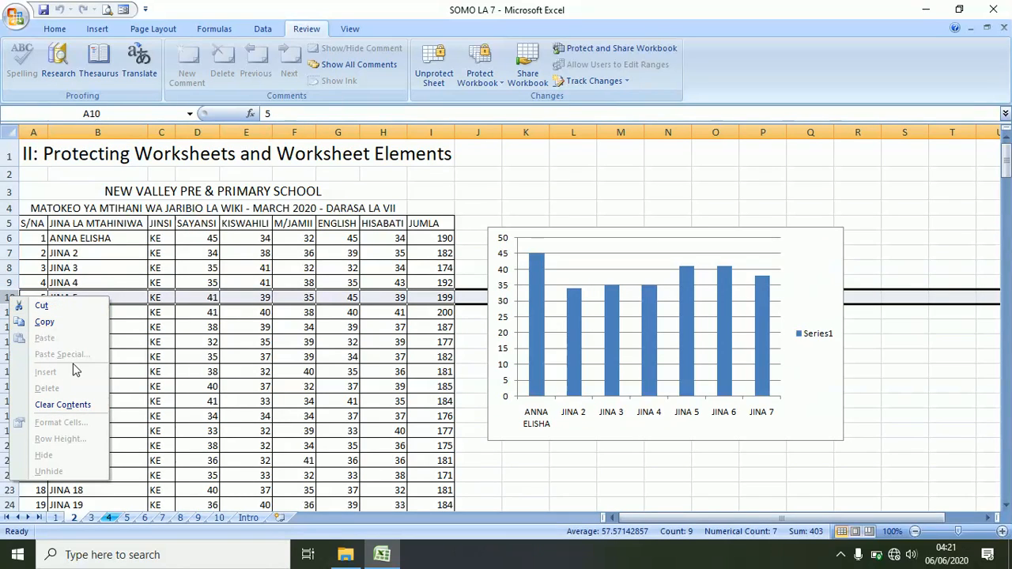
key("Escape")
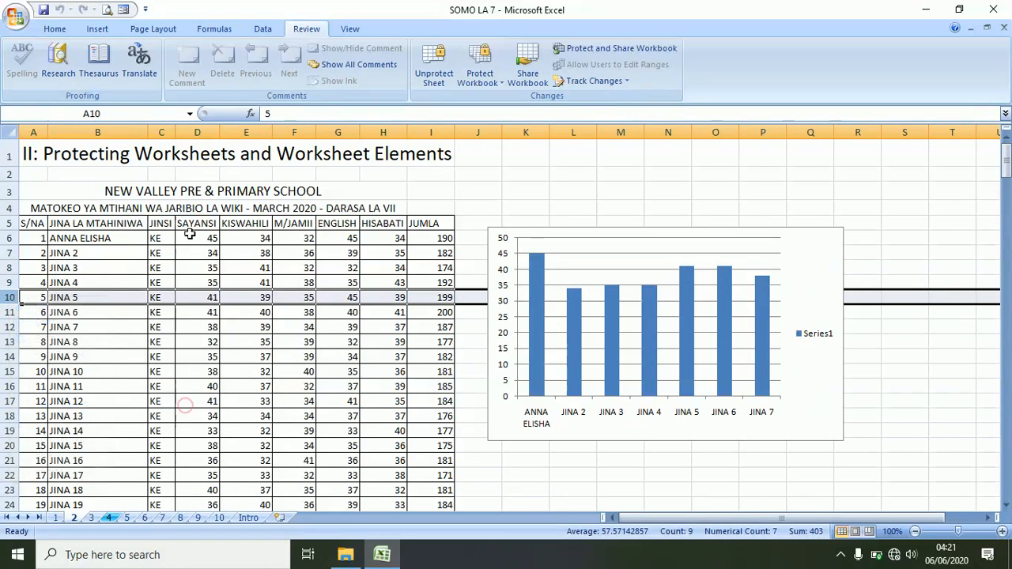
right_click(171, 131)
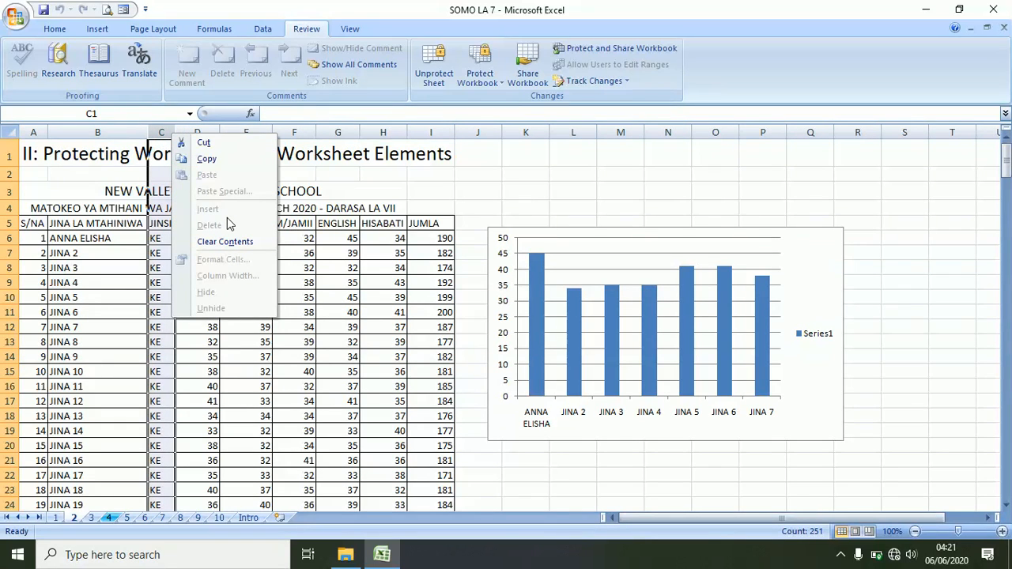
left_click(478, 132)
- Unprotect Sheet 2 with its password and switch to sheet 3, III: VIEWING A WORKBOOK
left_click(434, 73)
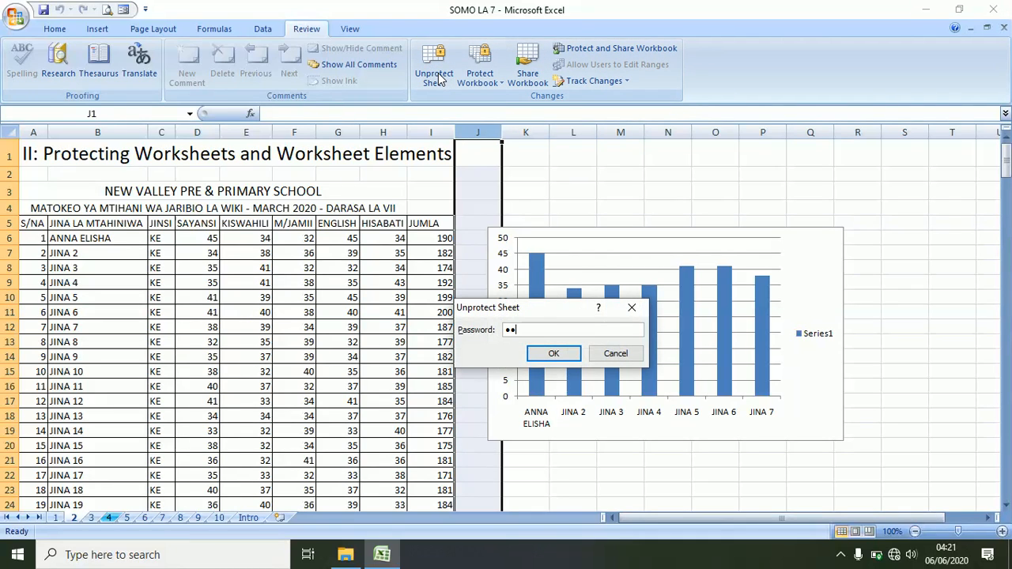
key("Return")
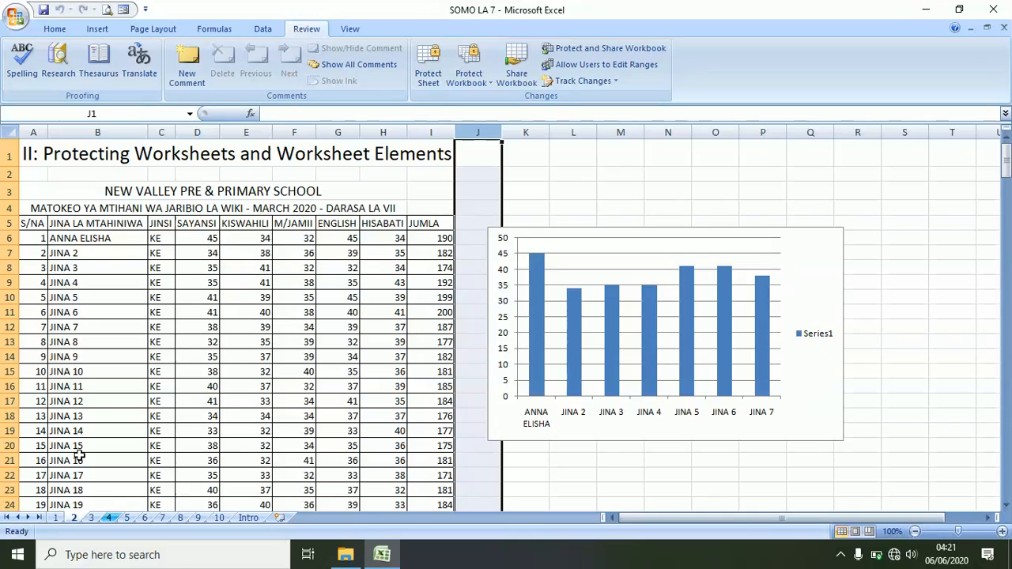
left_click(104, 326)
left_click(91, 517)
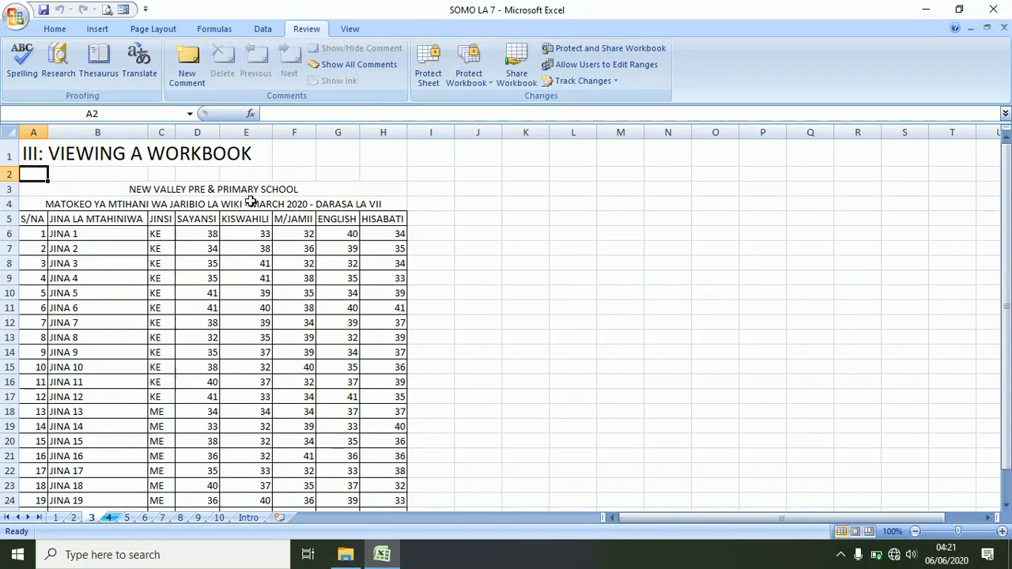
left_click(337, 168)
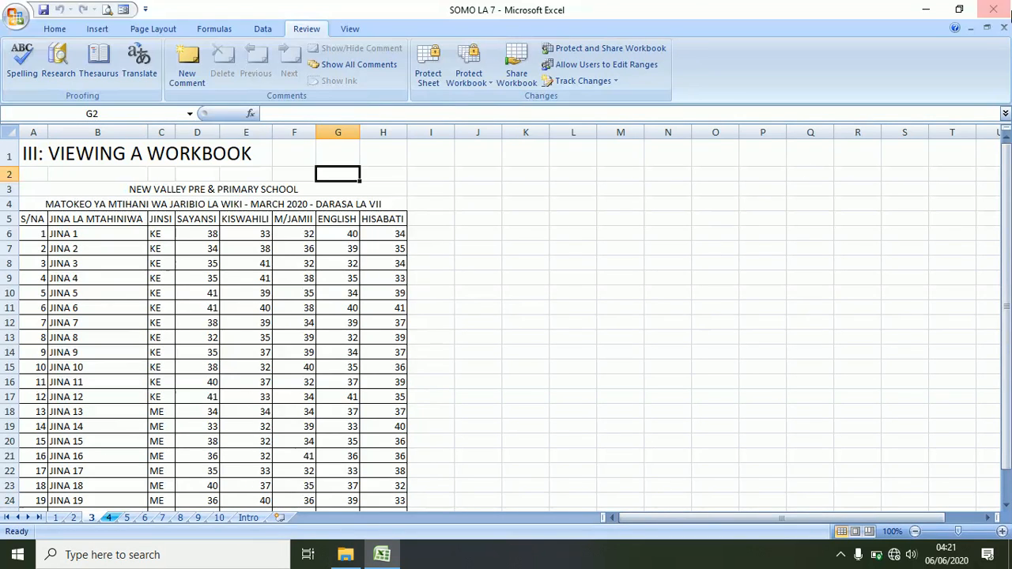
left_click(987, 28)
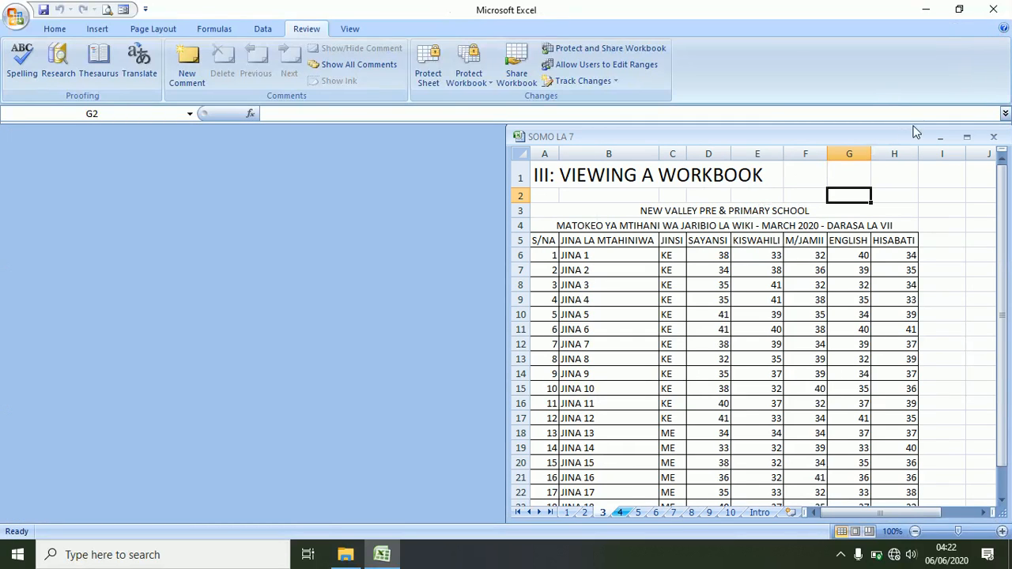
left_click(967, 137)
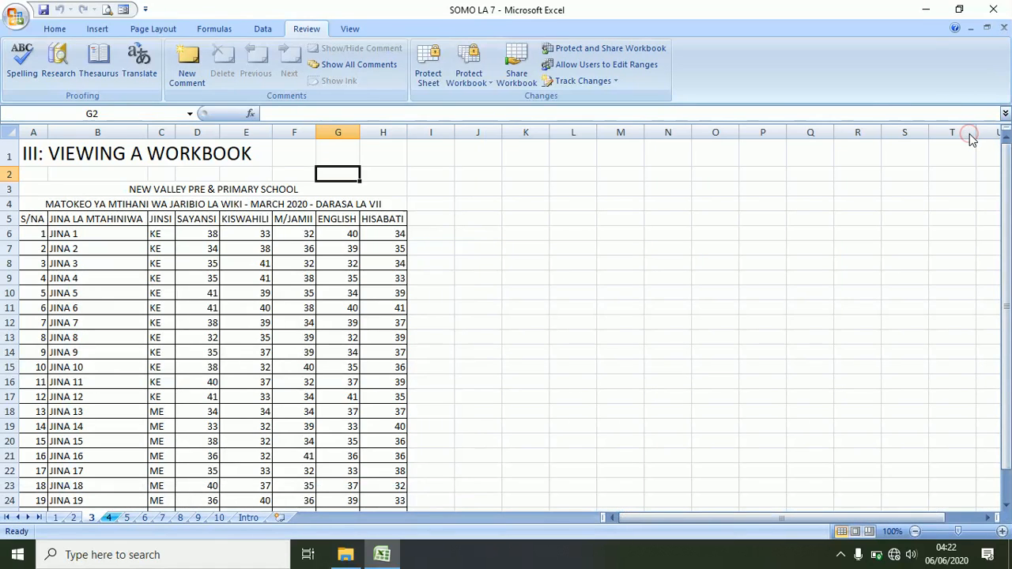
left_click(971, 29)
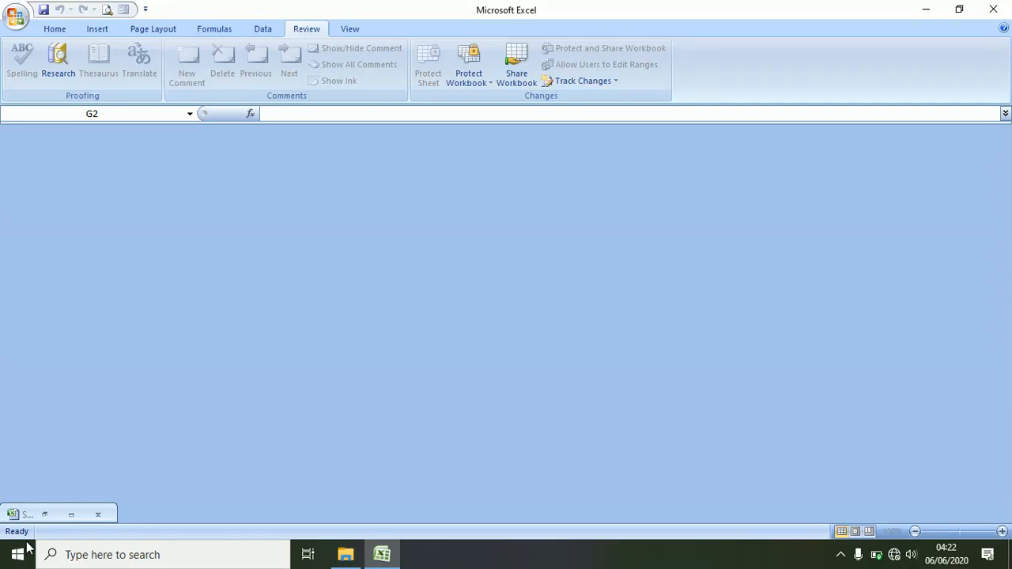
left_click(51, 513)
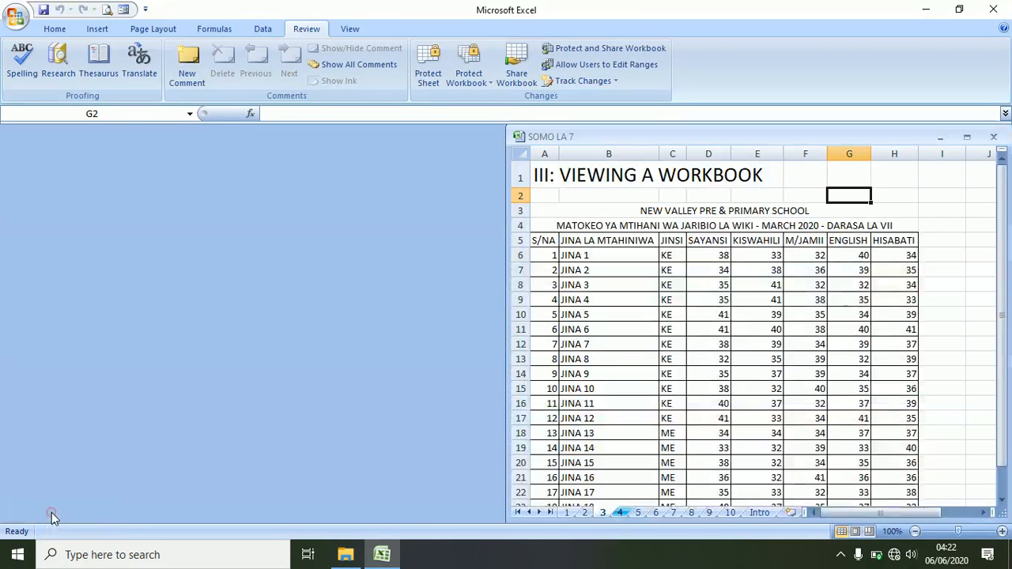
left_click(967, 138)
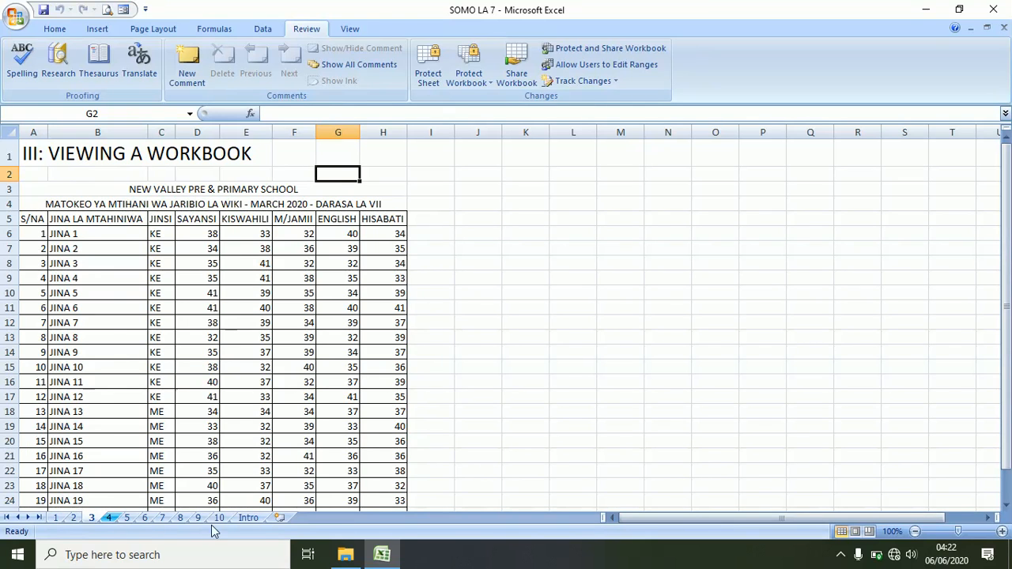
- Insert blank Sheet1 after Intro, return to sheet 3, and show the View ribbon commands
left_click(248, 518)
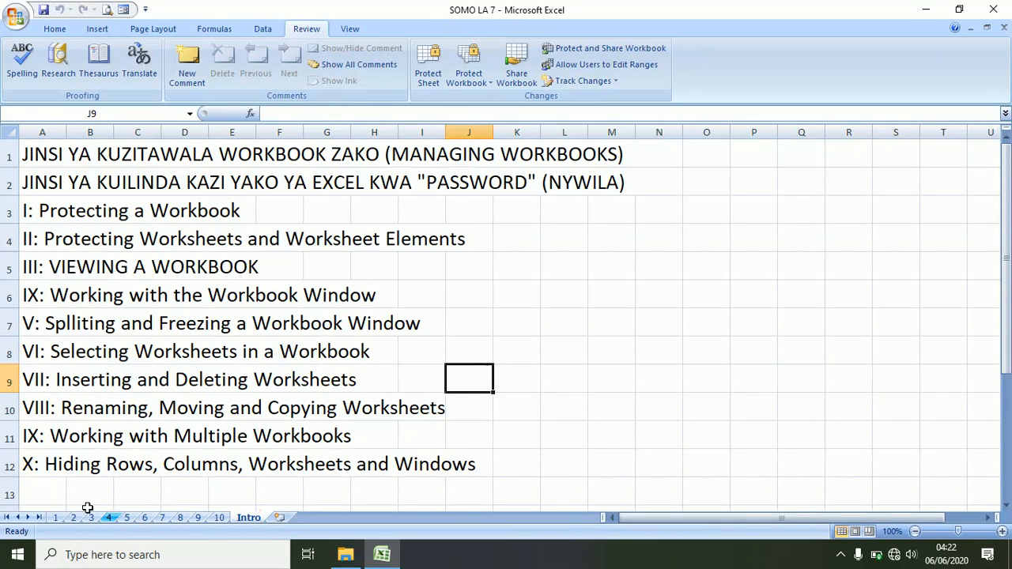
left_click(56, 518)
left_click(73, 518)
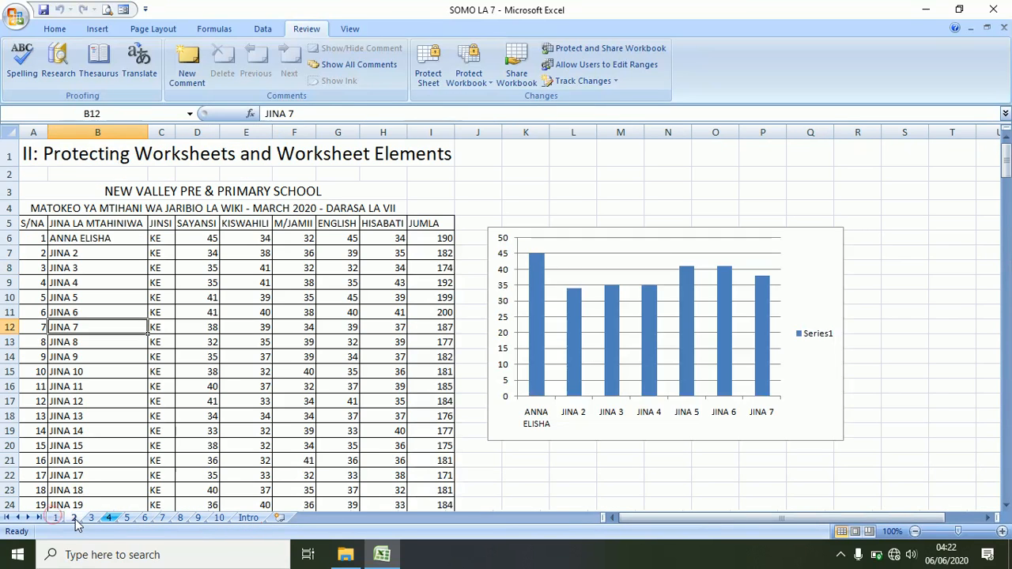
left_click(221, 518)
left_click(279, 518)
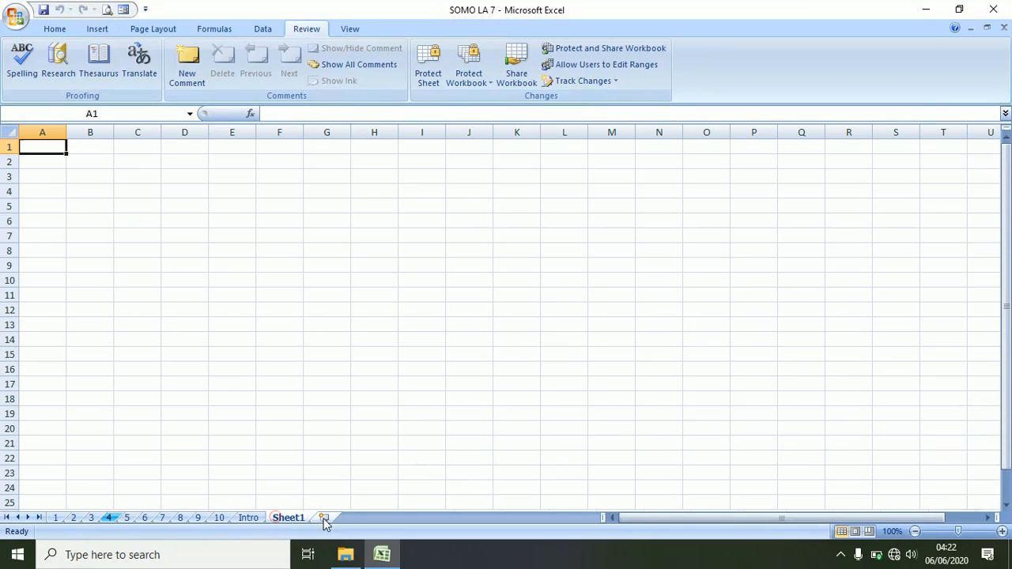
left_click(91, 518)
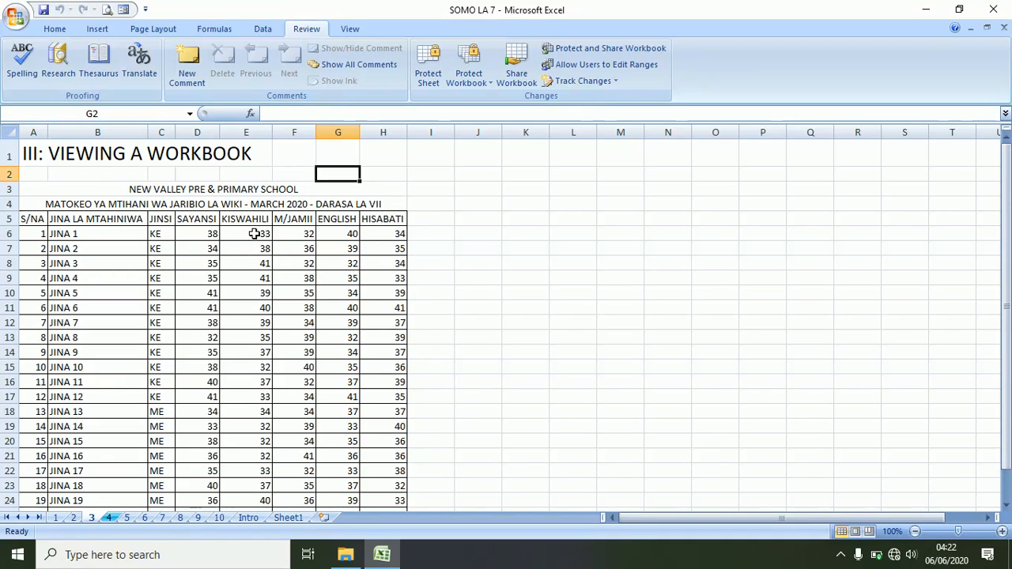
left_click(348, 29)
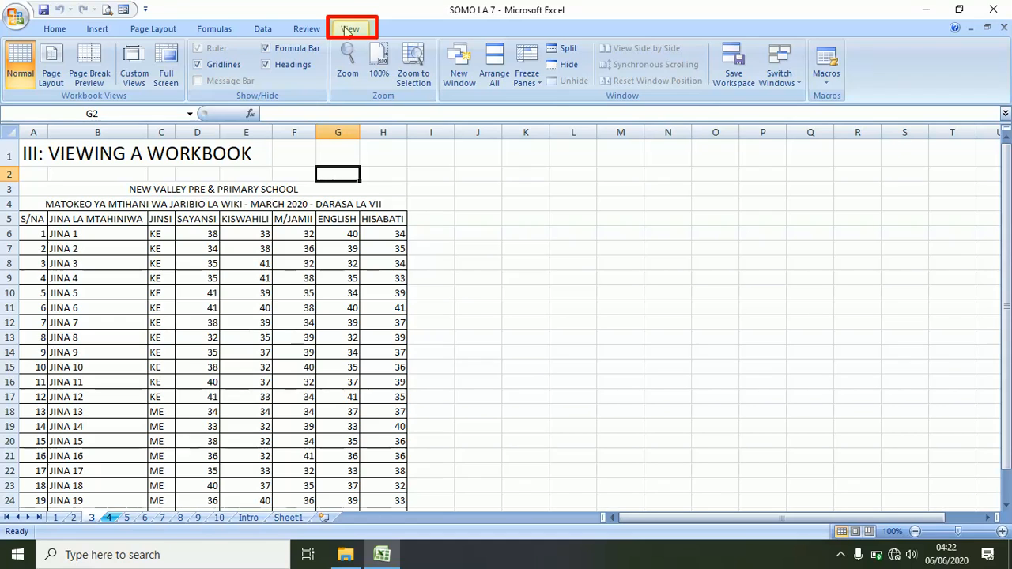
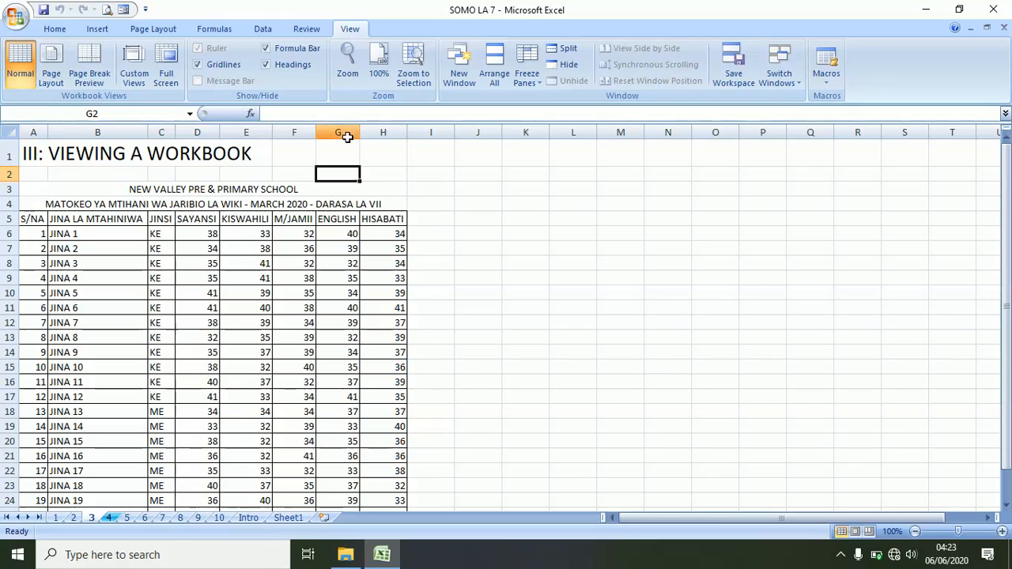
- Switch the score sheet to Page Layout view and scroll through its printed pages
left_click(52, 68)
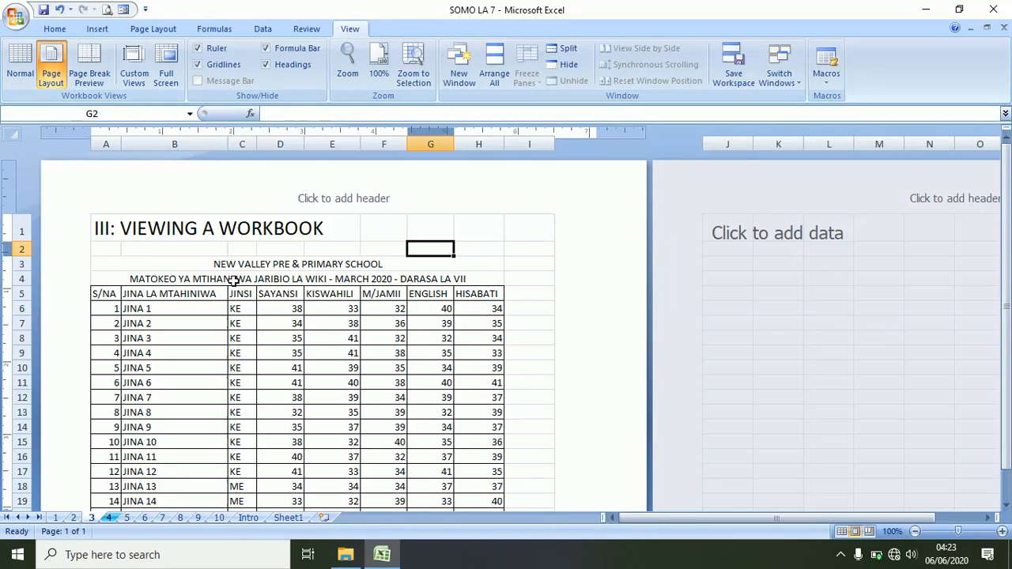
scroll(232, 281, "down", 15)
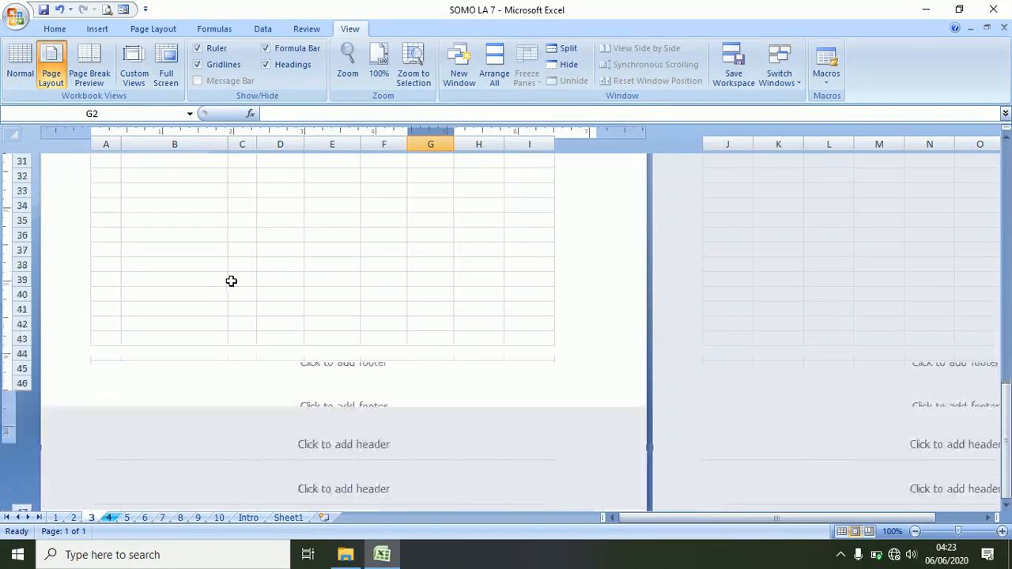
scroll(230, 281, "up", 15)
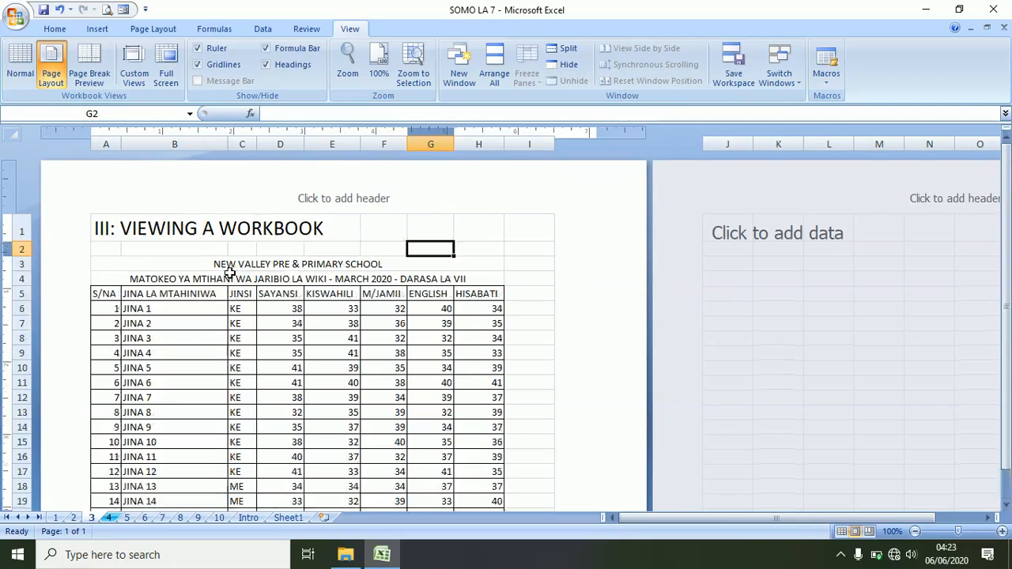
scroll(229, 269, "down", 16)
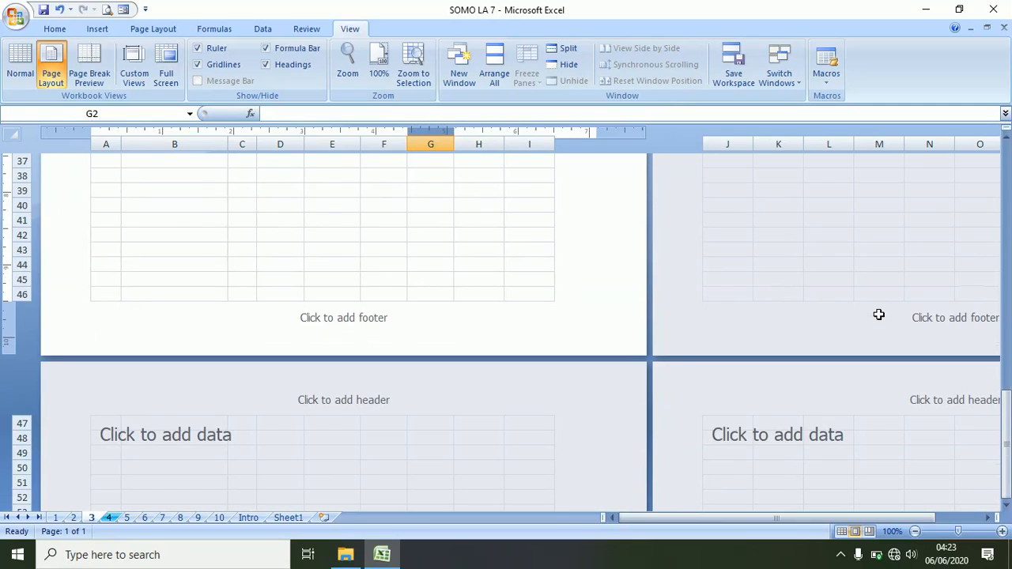
scroll(427, 403, "up", 5)
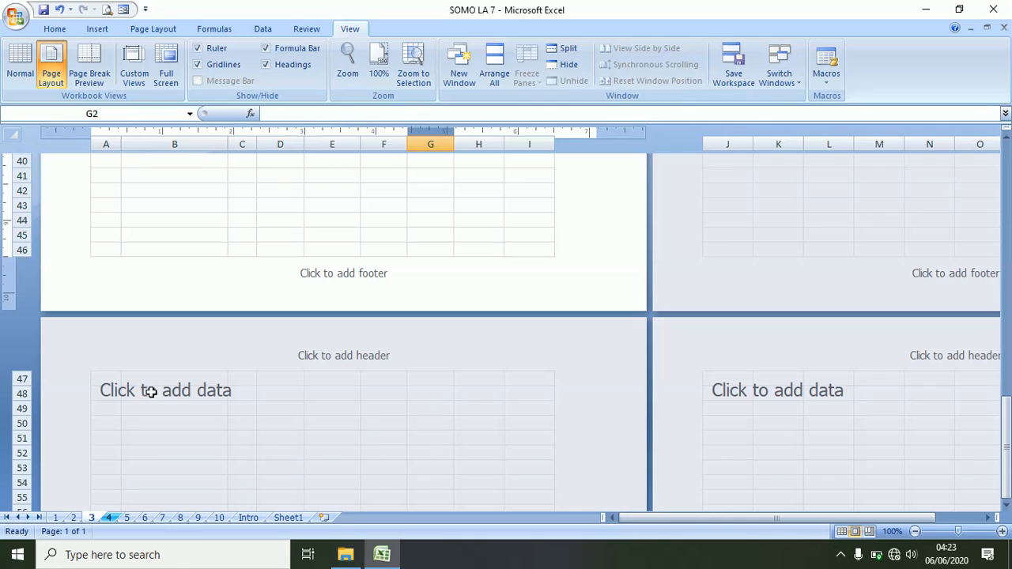
scroll(322, 363, "up", 5)
scroll(322, 363, "up", 5)
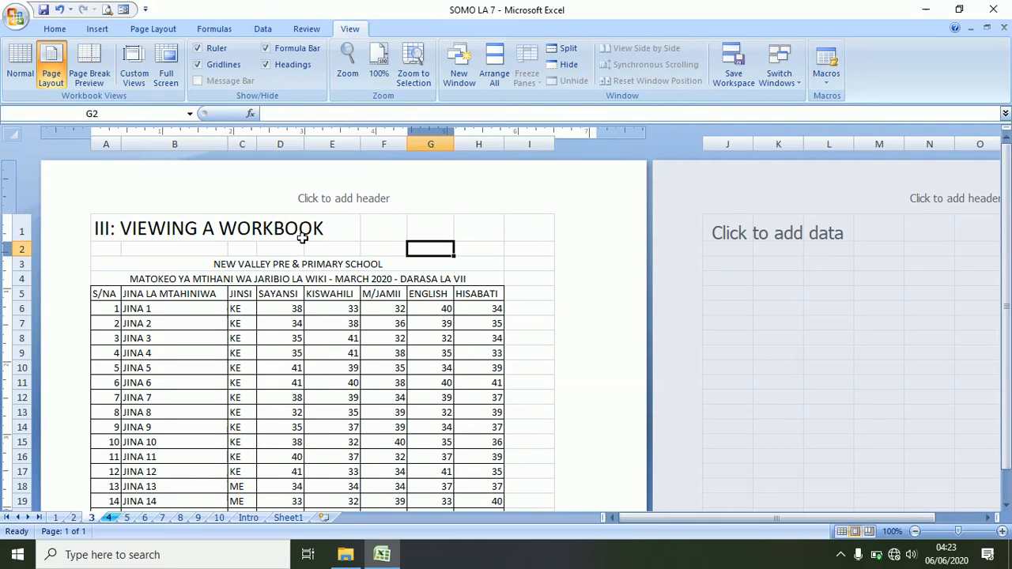
scroll(293, 302, "down", 3)
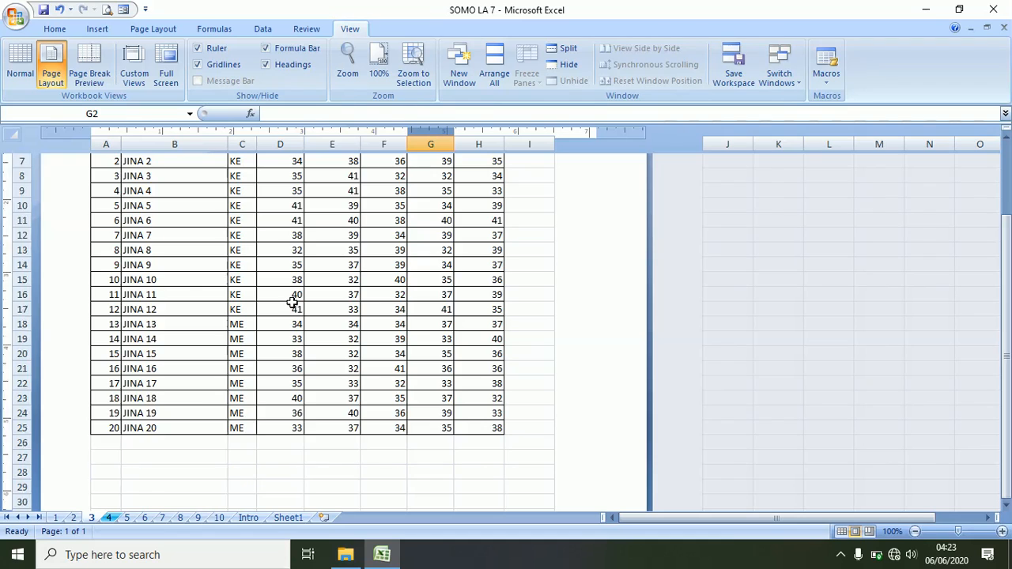
scroll(293, 301, "up", 3)
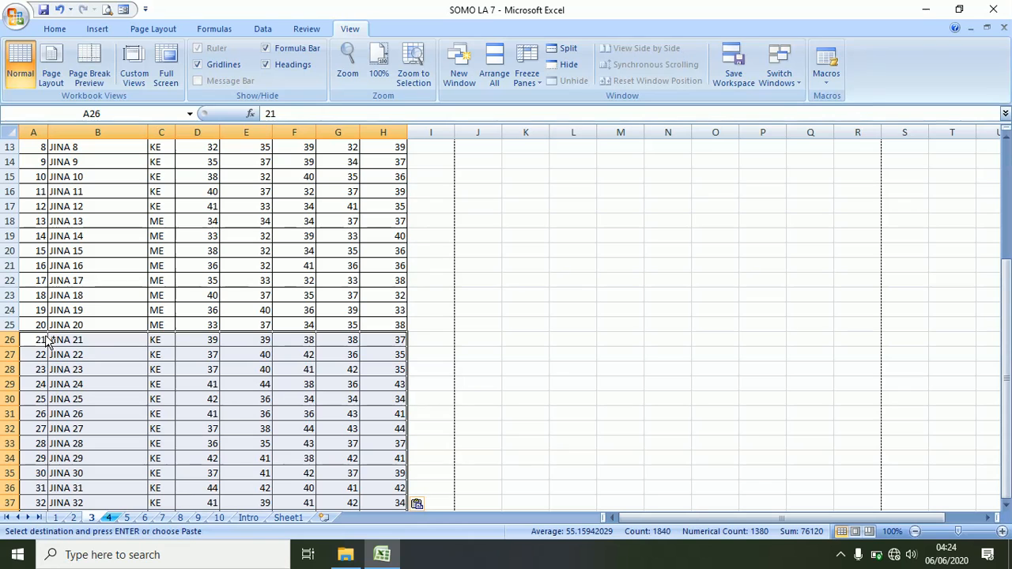
- Cancel the pending copy and scroll down through the pages in Page Layout view
left_click(59, 8)
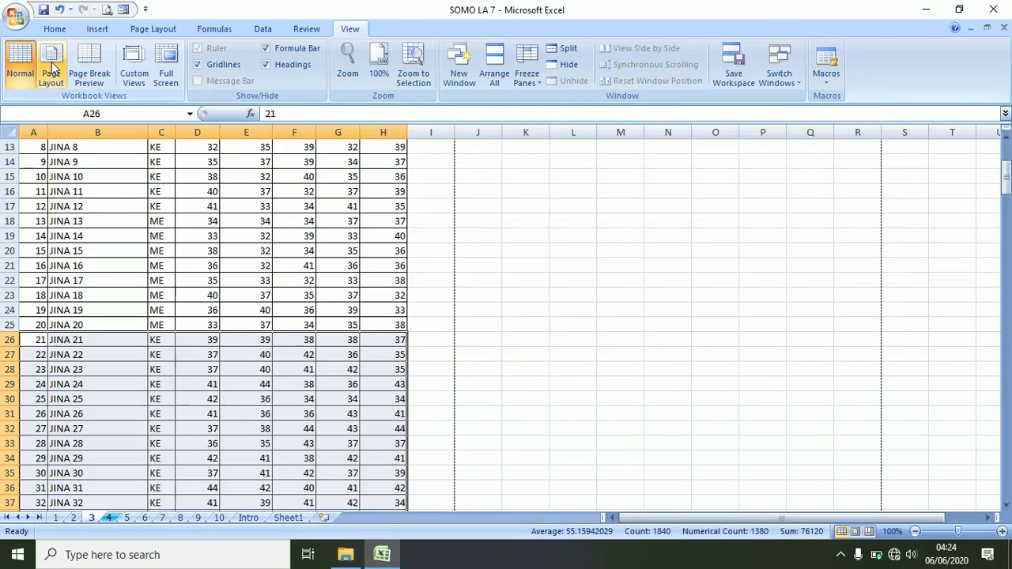
left_click(52, 67)
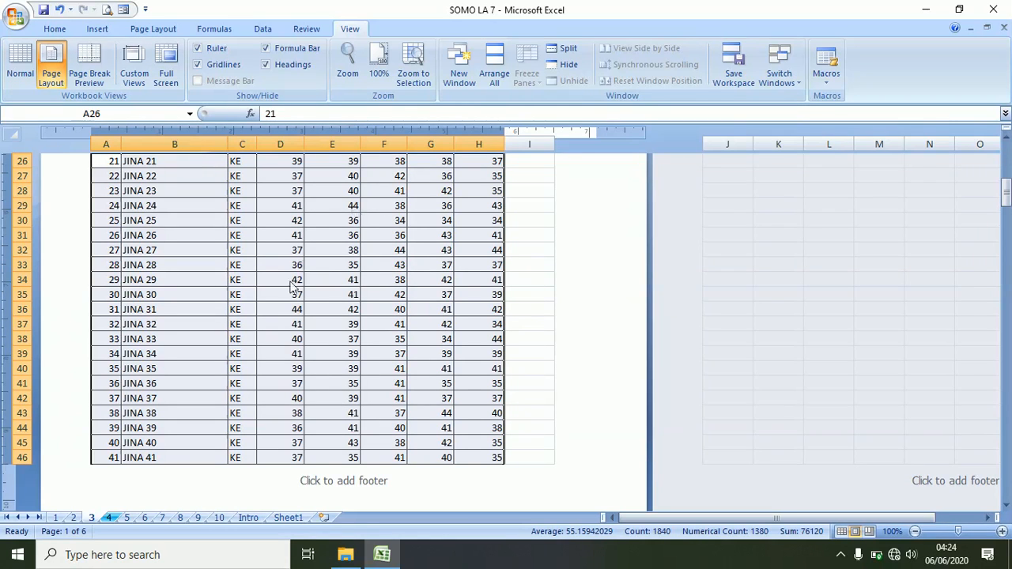
scroll(281, 300, "down", 20)
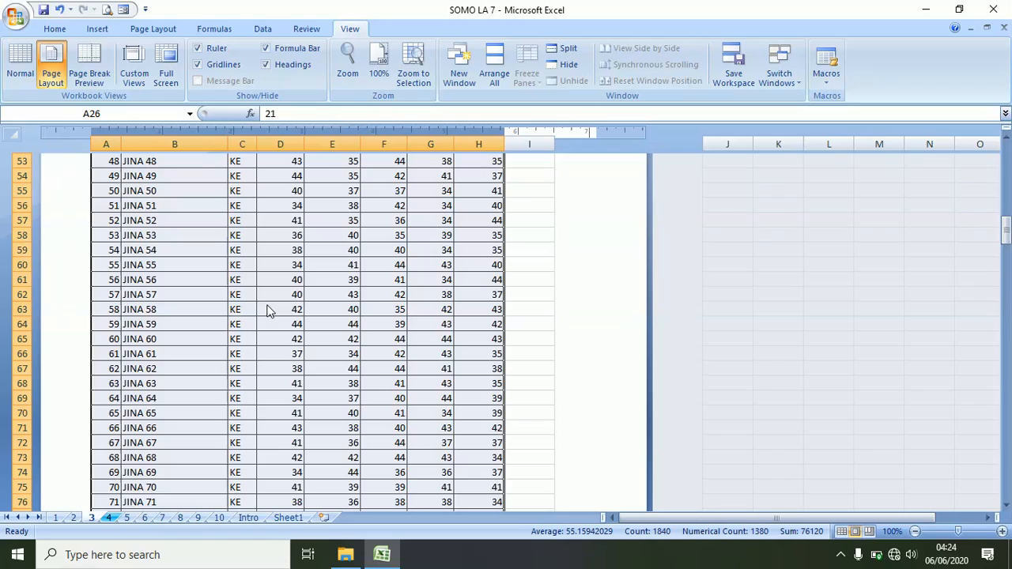
scroll(260, 306, "down", 20)
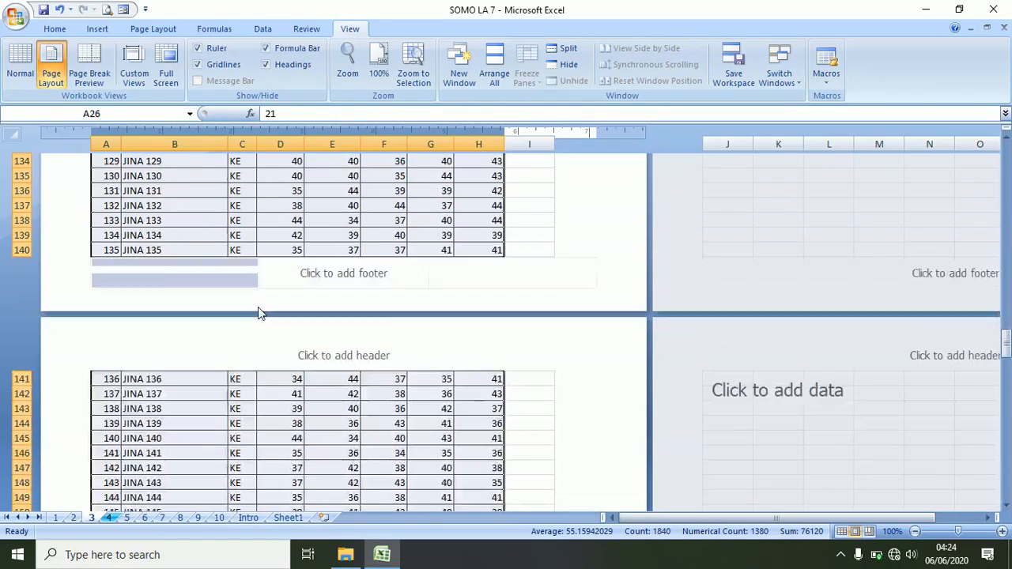
scroll(354, 385, "down", 9)
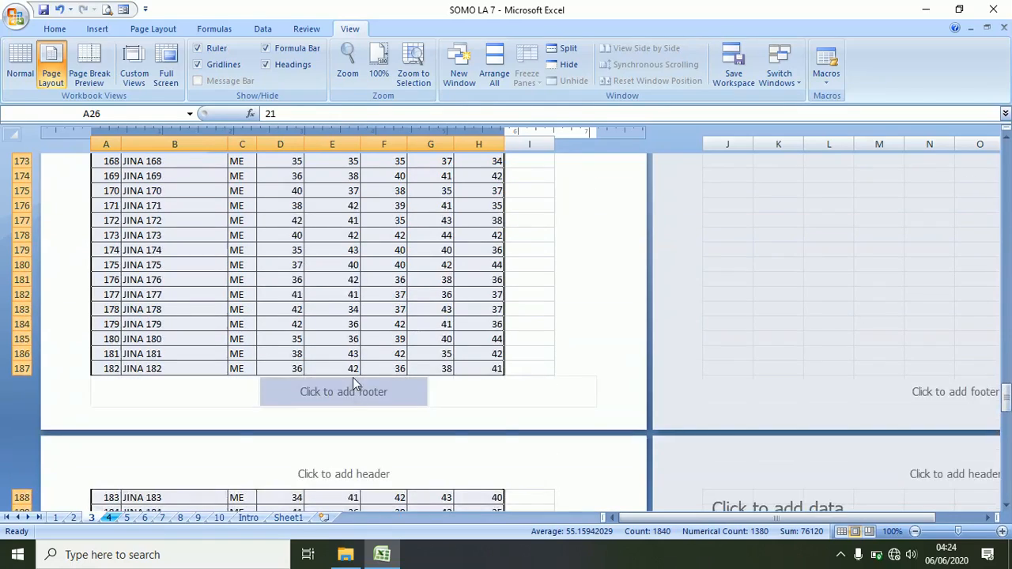
- Return to Normal view, select cell B8, and switch to Page Break Preview
left_click(17, 54)
scroll(140, 248, "up", 6)
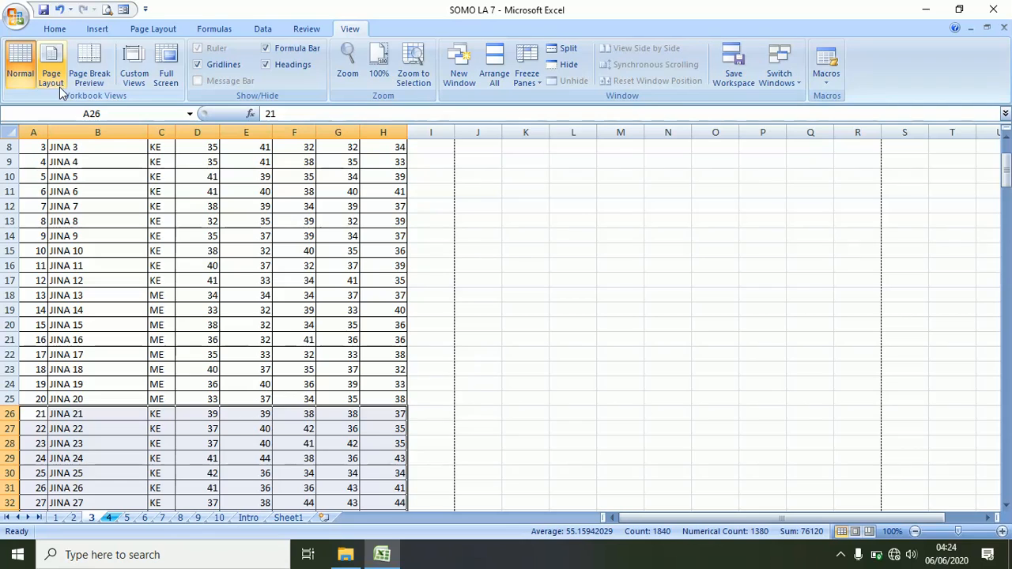
scroll(220, 306, "up", 3)
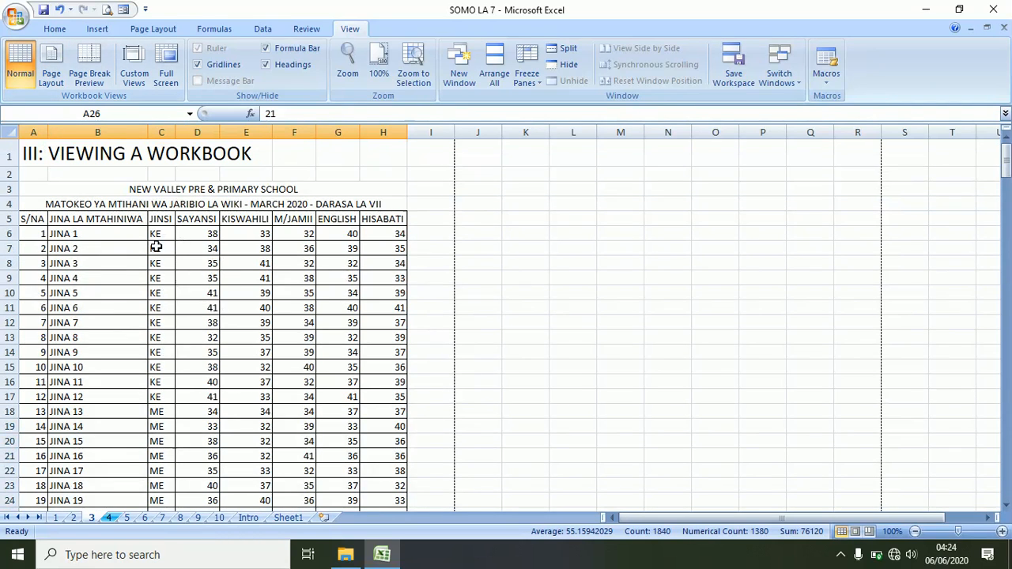
left_click(132, 263)
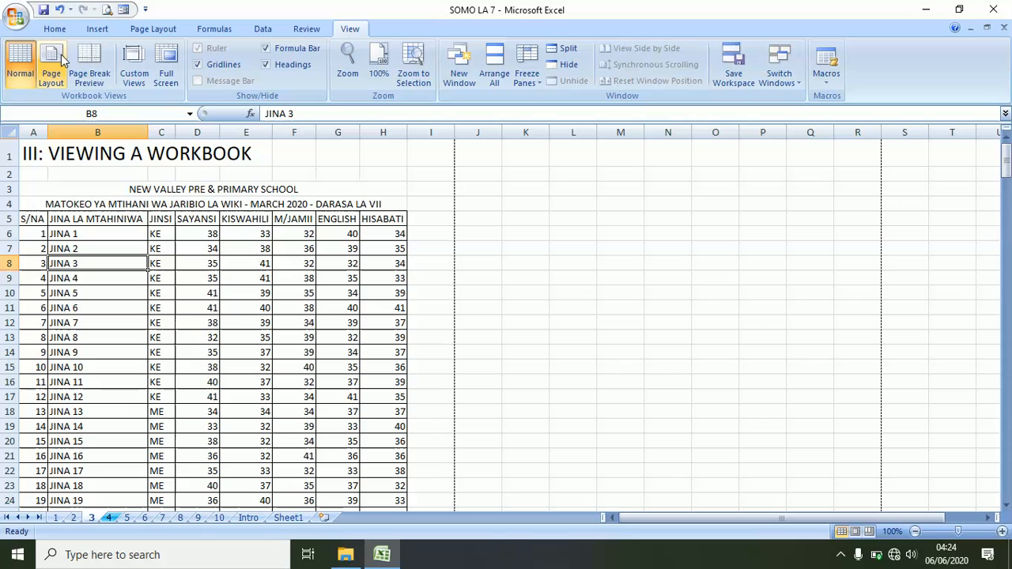
left_click(89, 62)
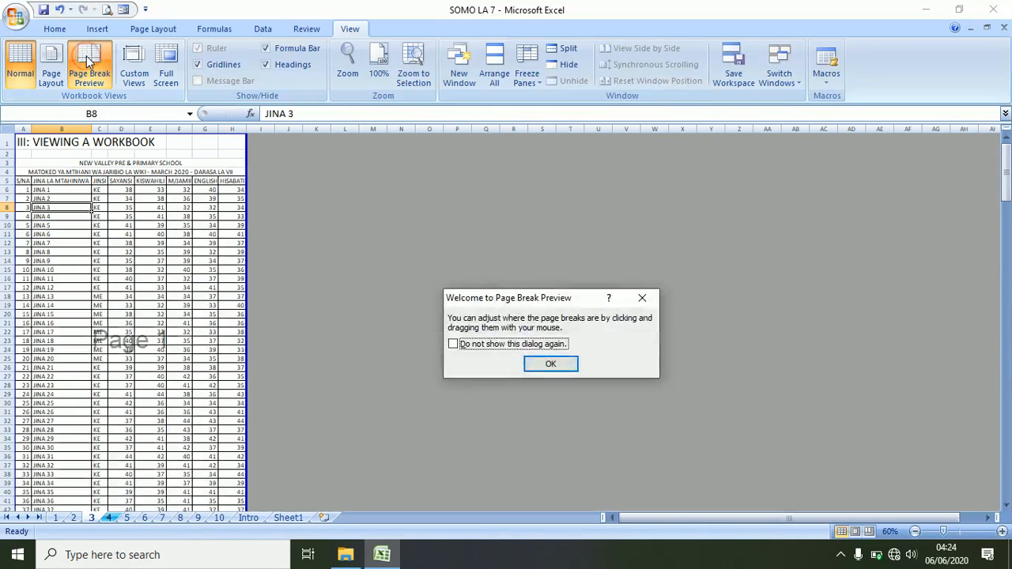
left_click(551, 365)
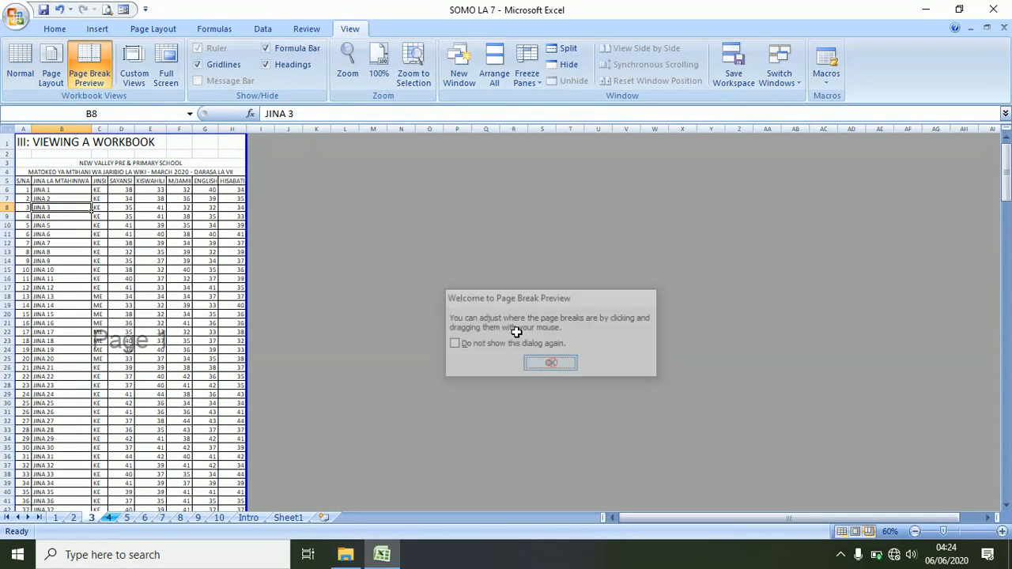
left_click(1002, 534)
left_click(1003, 534)
left_click(1003, 534)
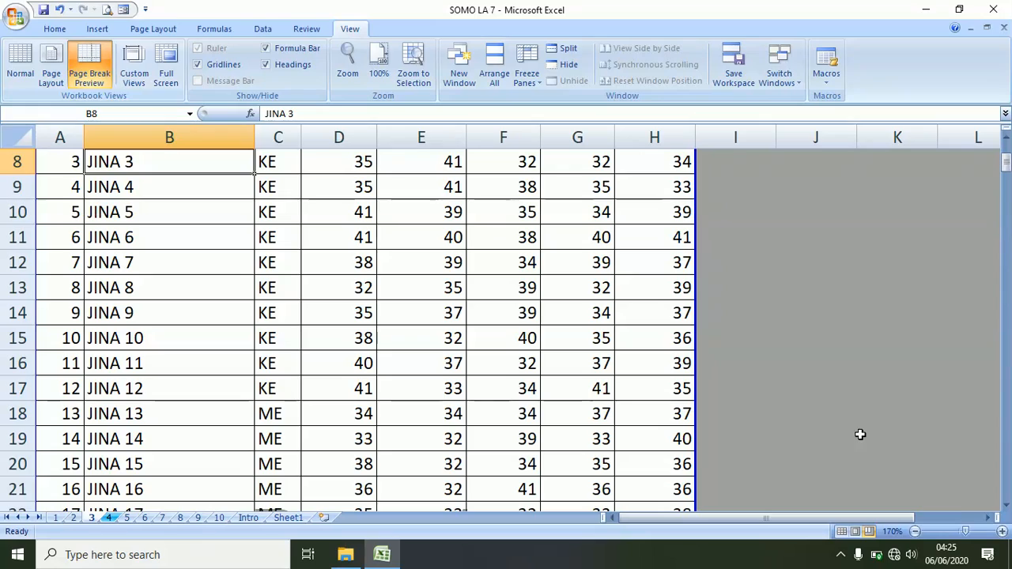
left_click_drag(965, 536, 948, 536)
scroll(523, 253, "down", 15)
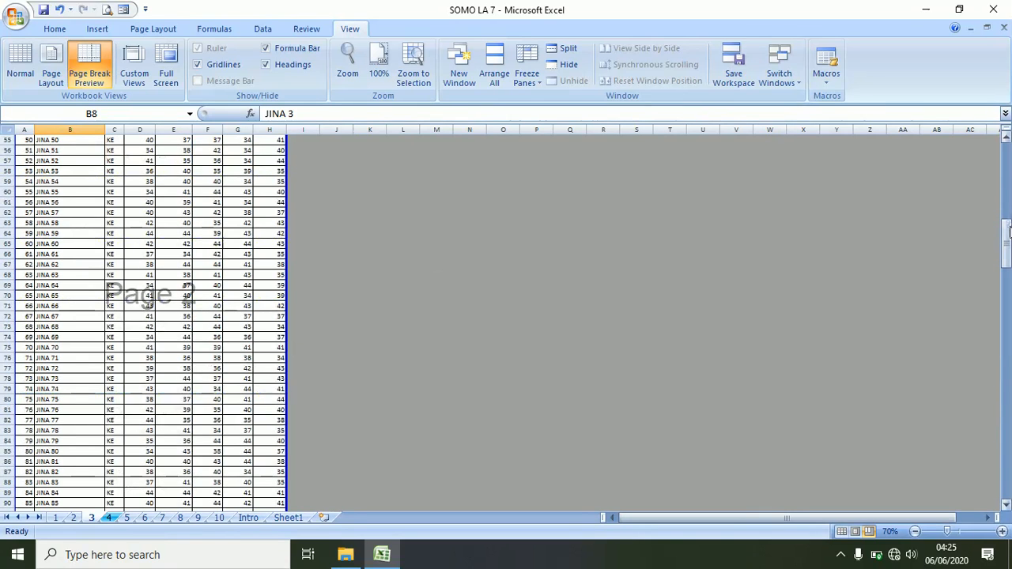
left_click_drag(1008, 231, 1008, 462)
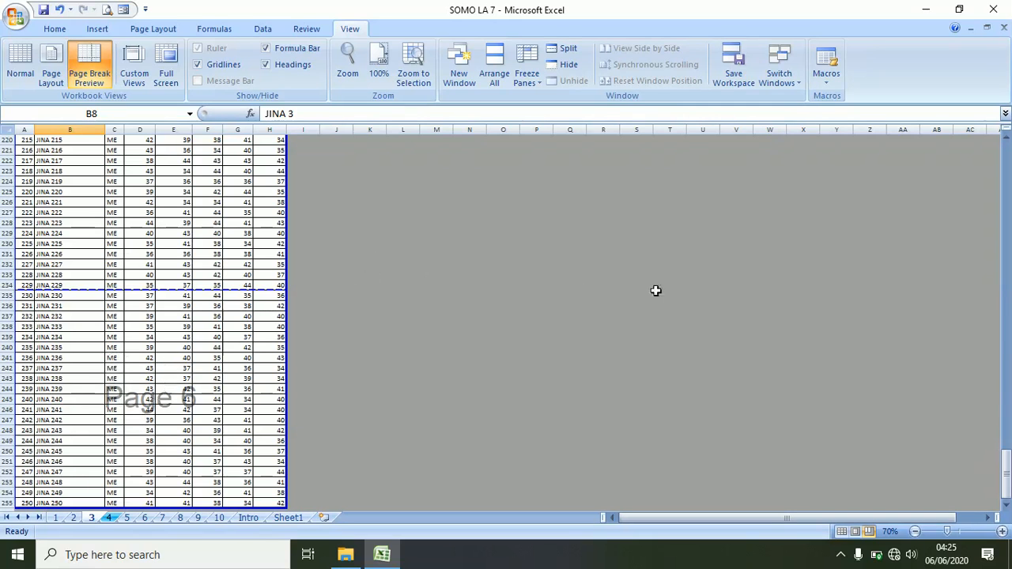
left_click(966, 532)
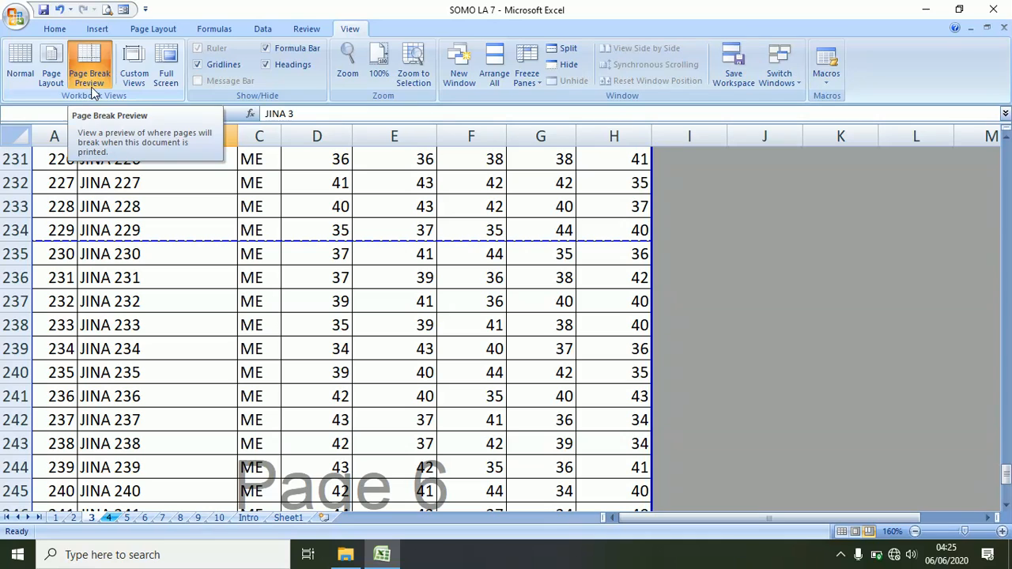
left_click(19, 63)
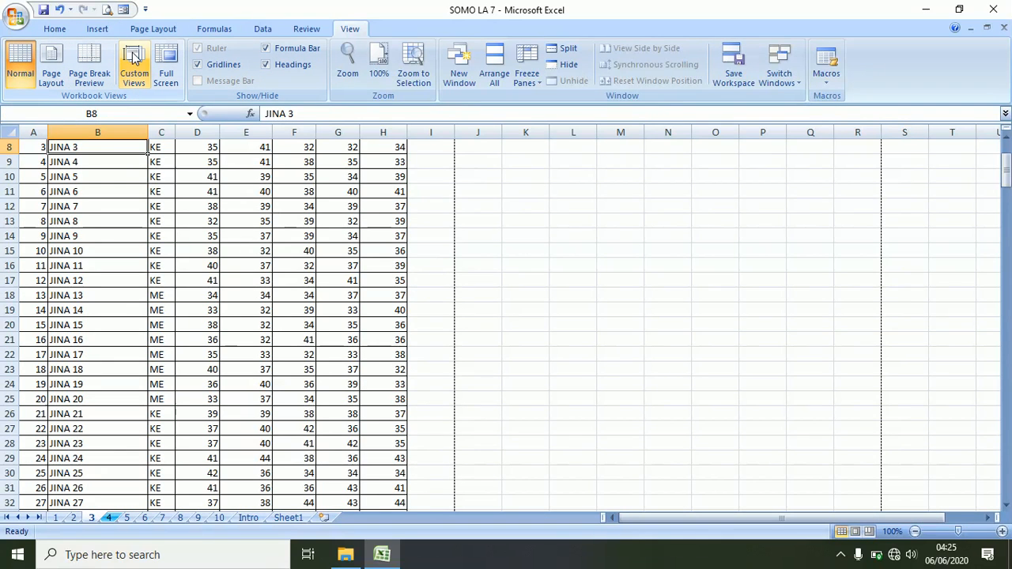
left_click(167, 65)
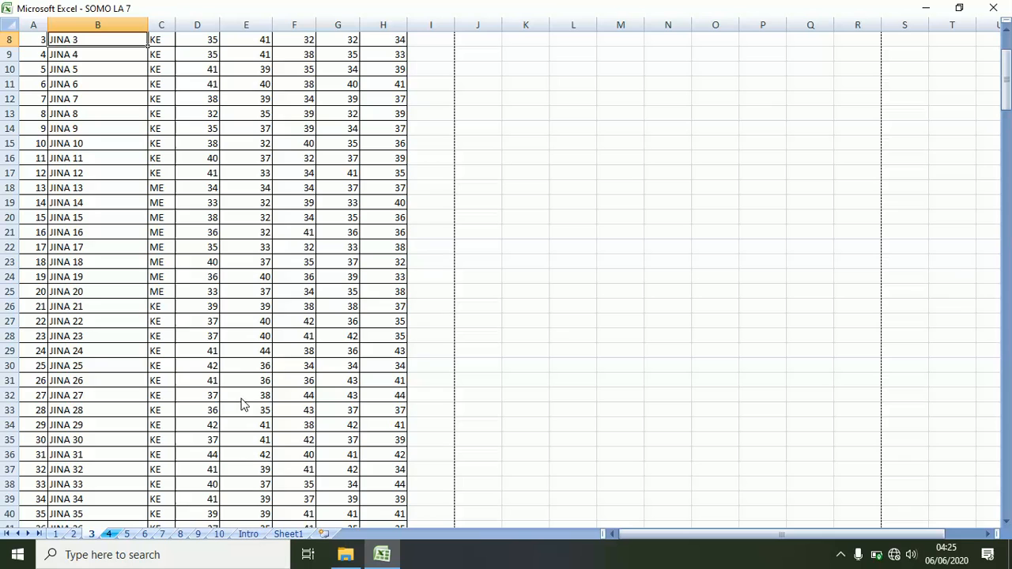
scroll(314, 93, "up", 3)
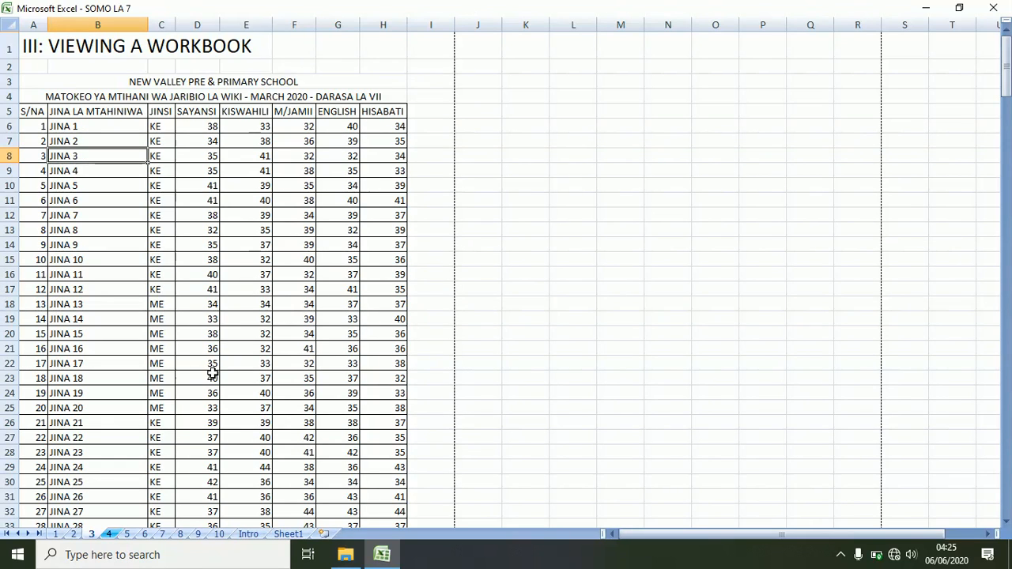
scroll(212, 374, "down", 1)
scroll(211, 375, "up", 1)
key("Escape")
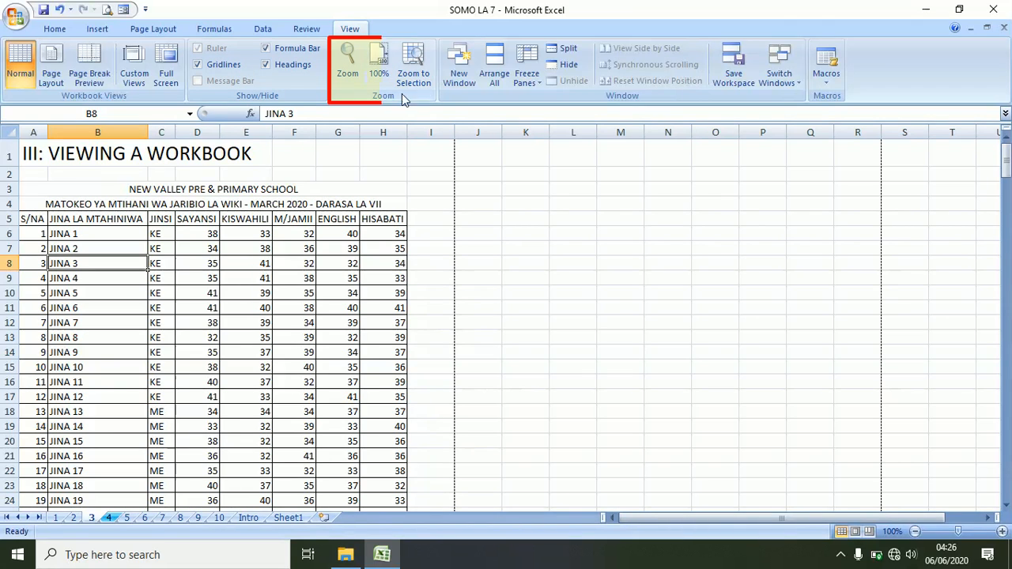
- Zoom the sheet to 200%, then 75%, then about 78% with the zoom slider
left_click(350, 70)
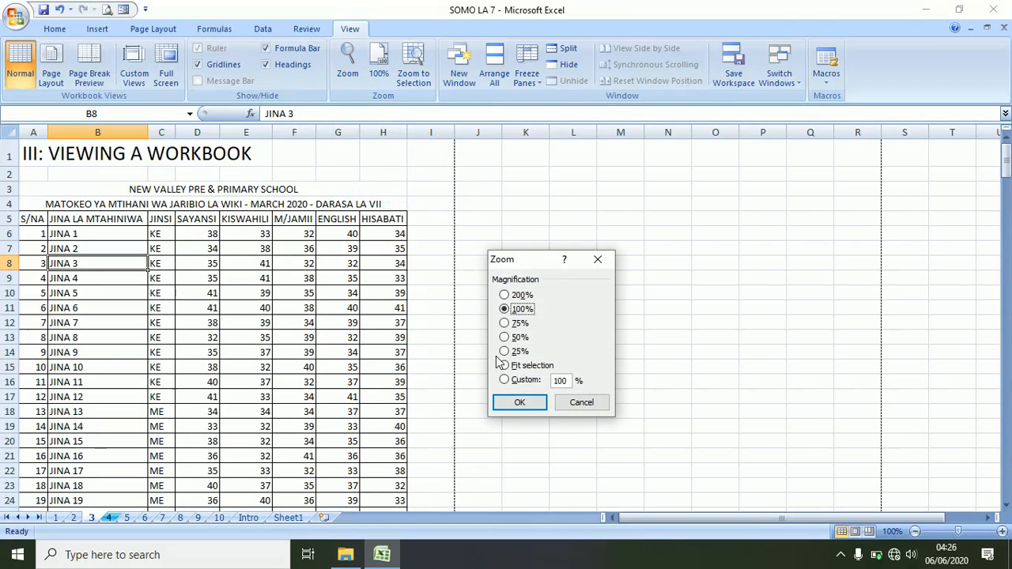
left_click(507, 295)
left_click(520, 402)
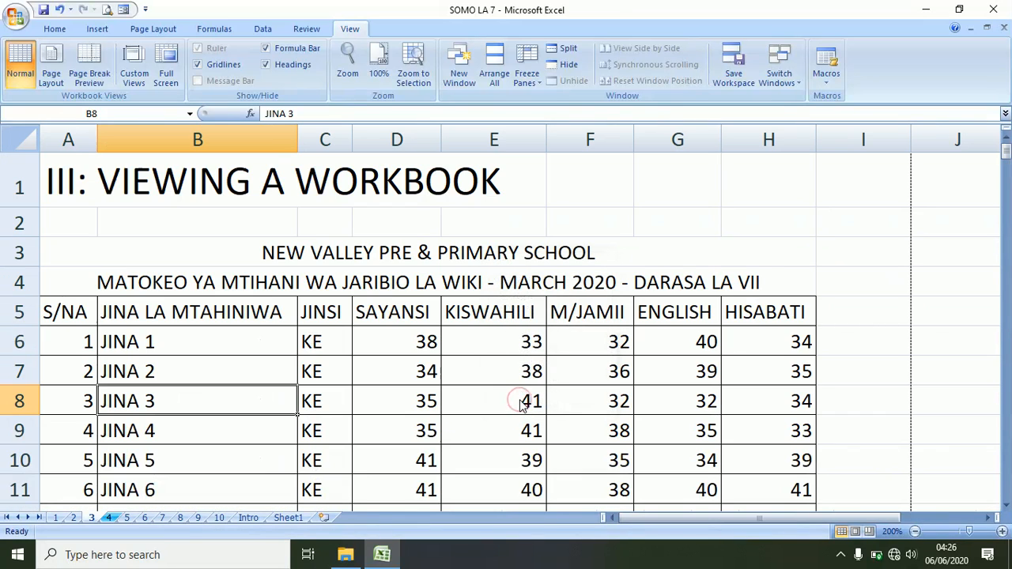
left_click(349, 67)
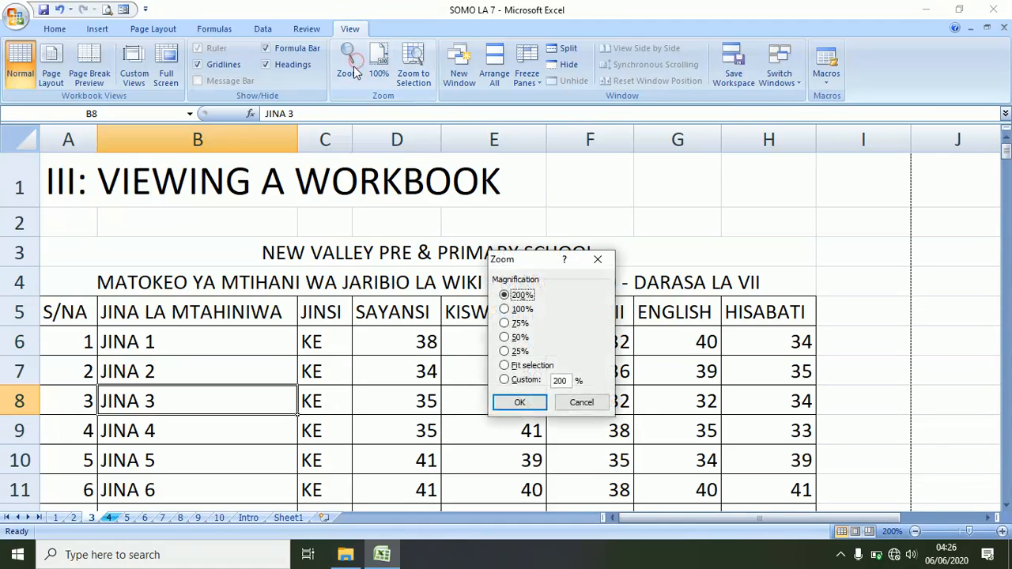
left_click(505, 323)
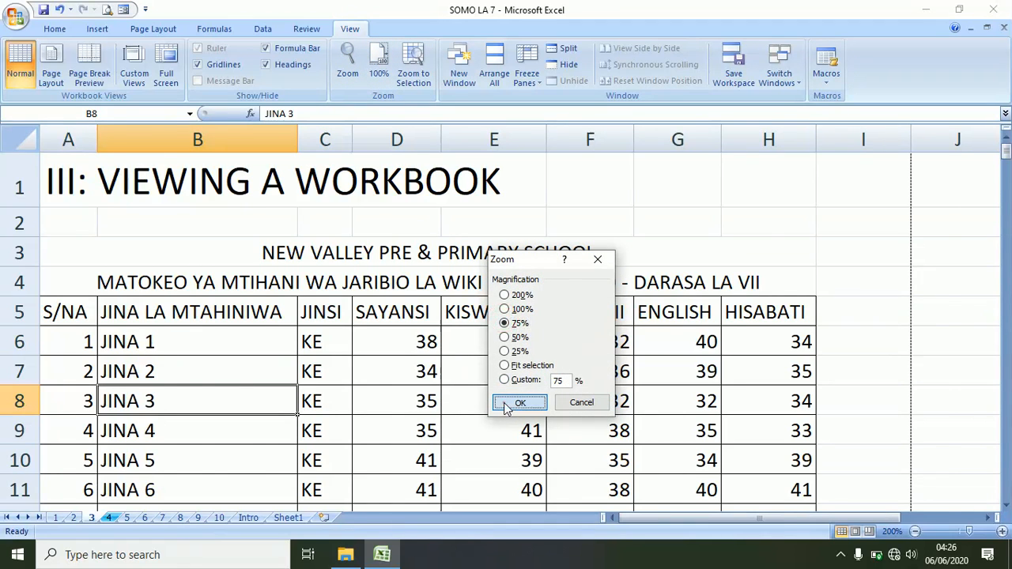
left_click(506, 406)
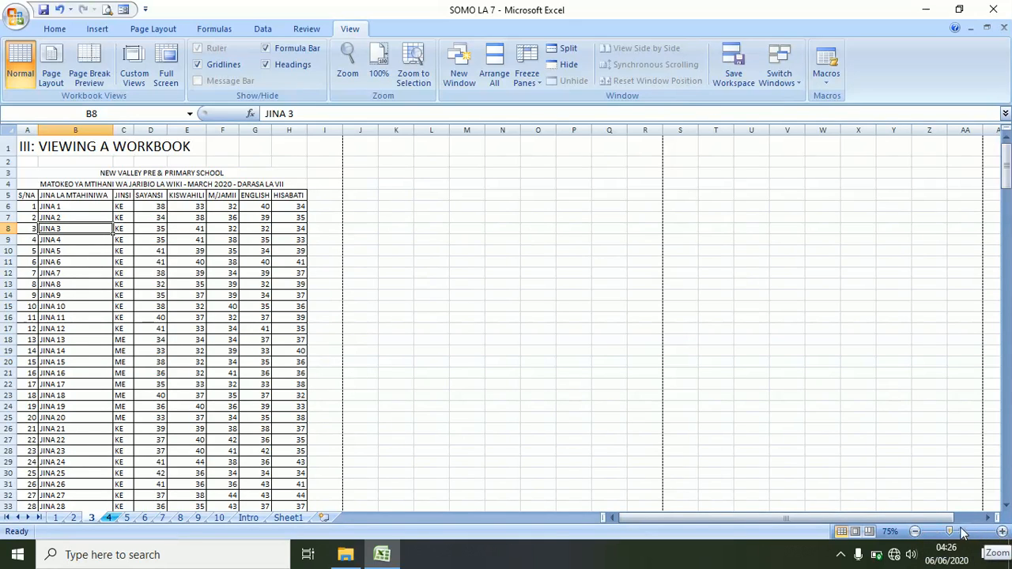
mouse_move(950, 535)
left_mouse_down()
mouse_move(966, 534)
mouse_move(952, 540)
left_mouse_up()
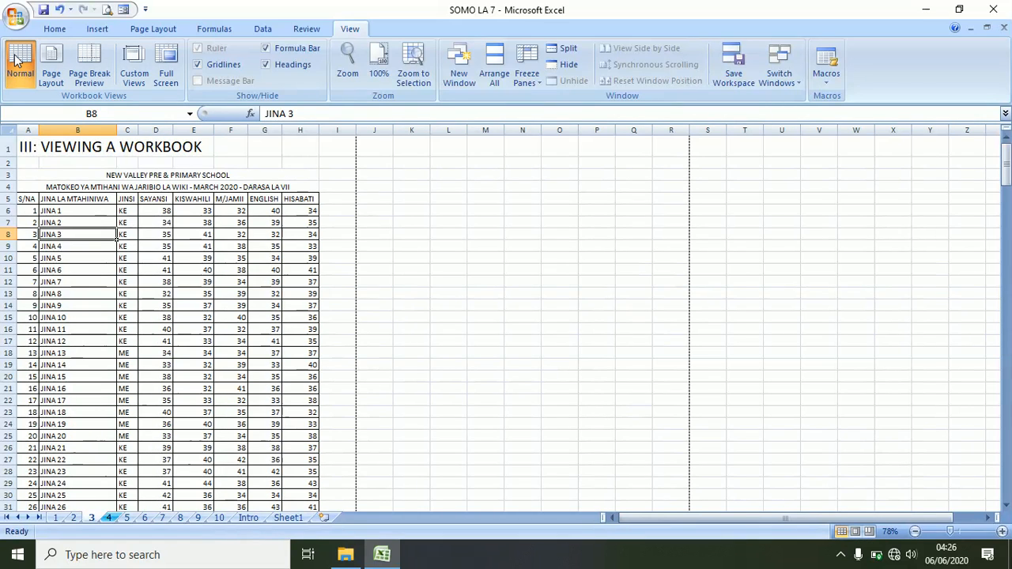
- Preview the page breaks, dismiss the welcome message, and return to Normal view
left_click(869, 532)
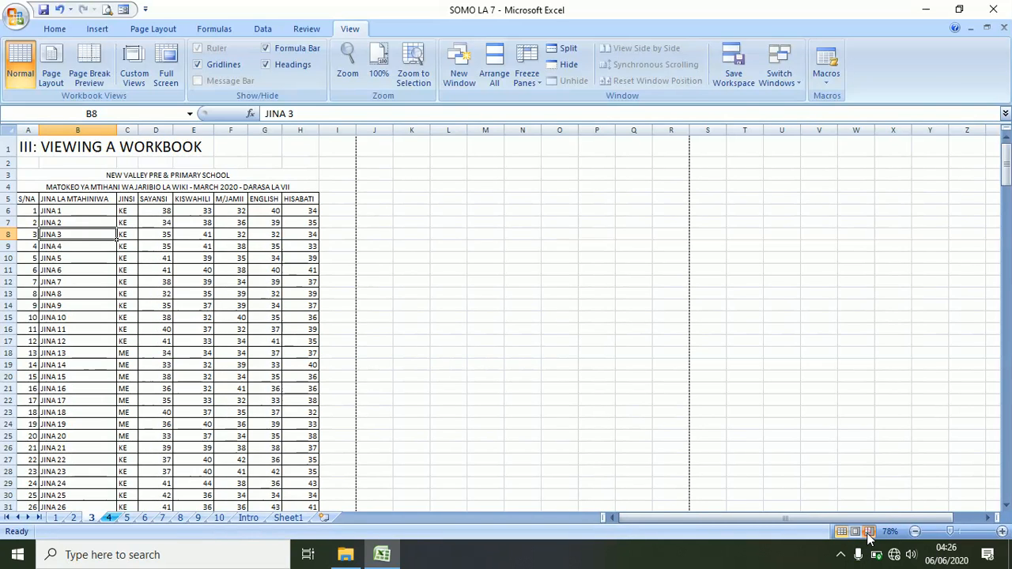
left_click(552, 364)
left_click(841, 532)
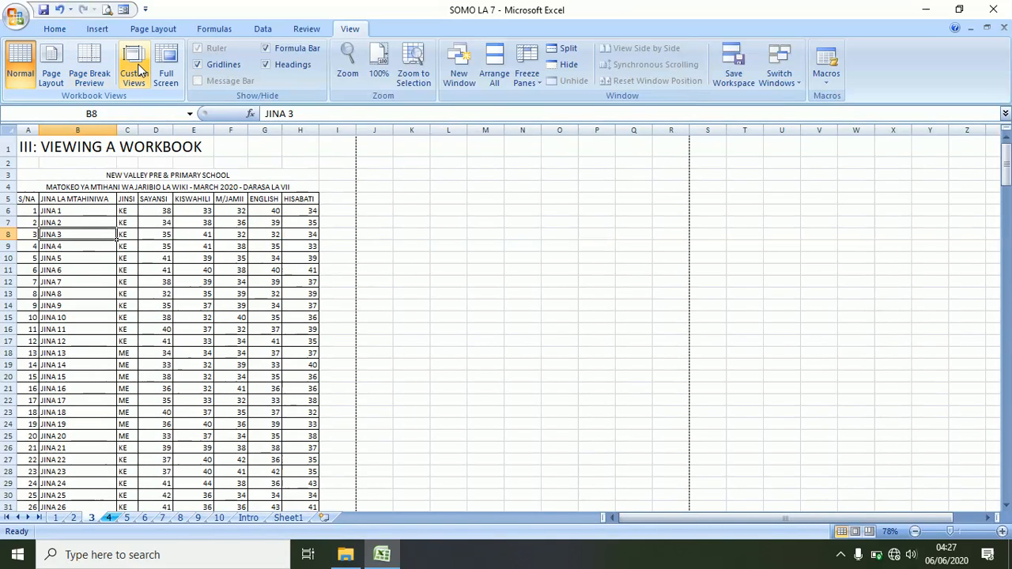
- Zoom to 200% again, reset to 100%, and select the scores D7:G18
left_click(348, 67)
left_click(505, 295)
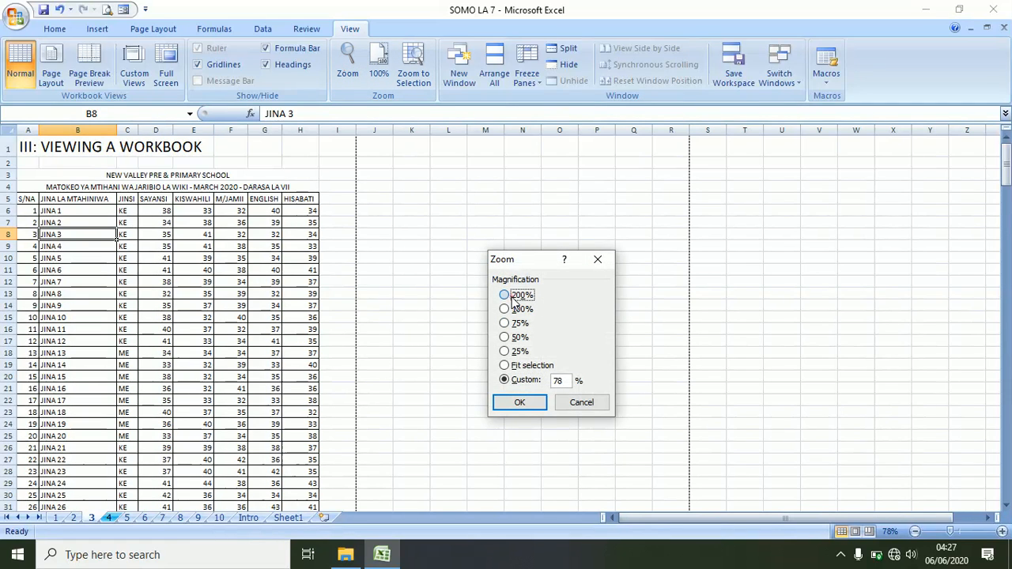
left_click(515, 402)
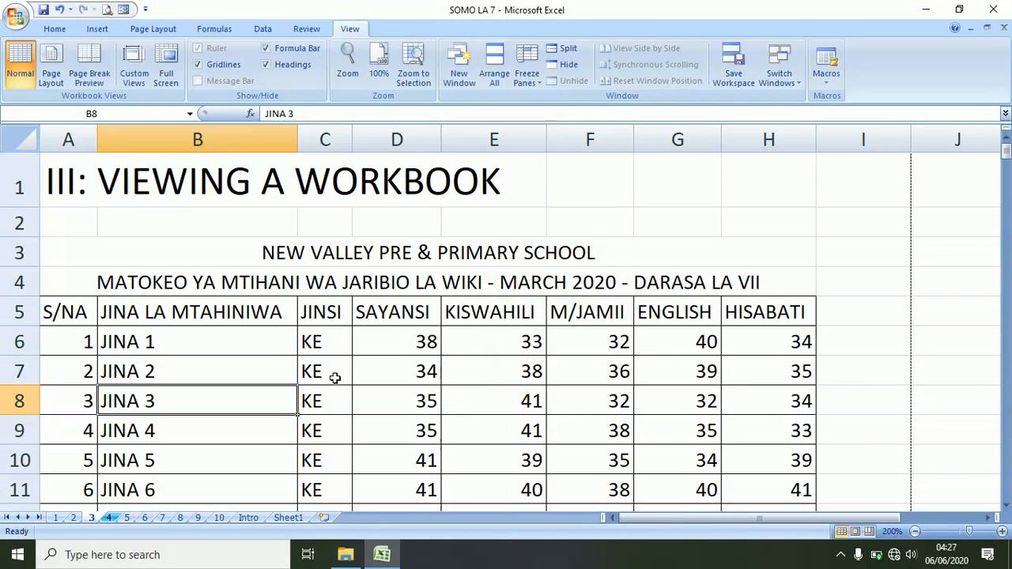
left_click(380, 63)
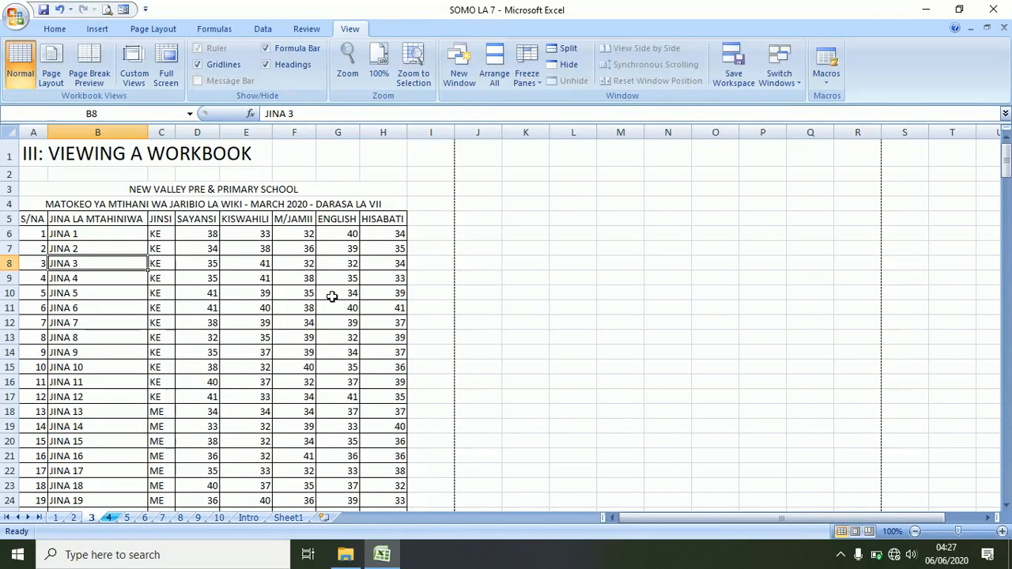
left_click_drag(194, 250, 341, 409)
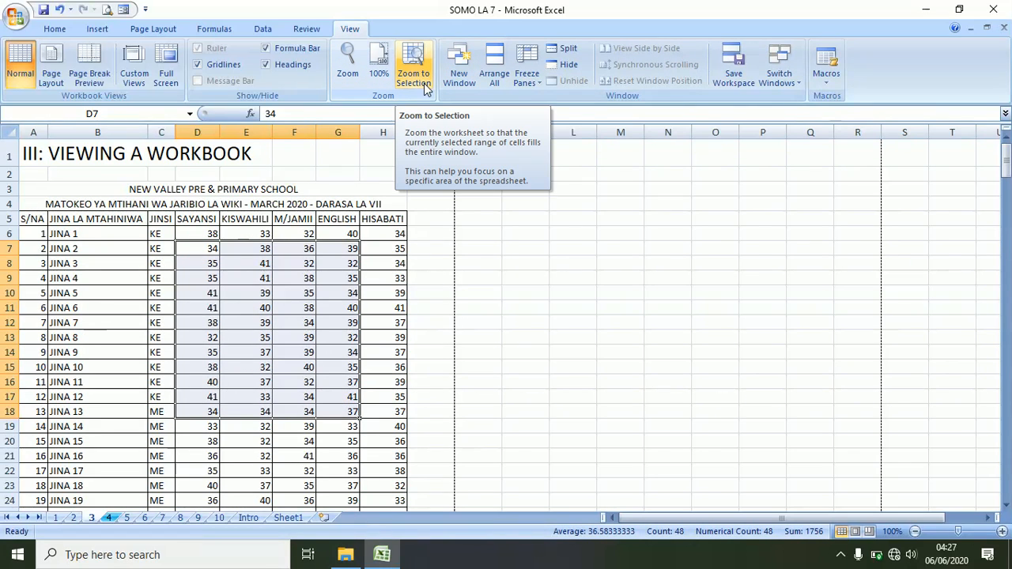
- Zoom to the D7:G18 selection, go back to 100%, and select cell E22
left_click(420, 50)
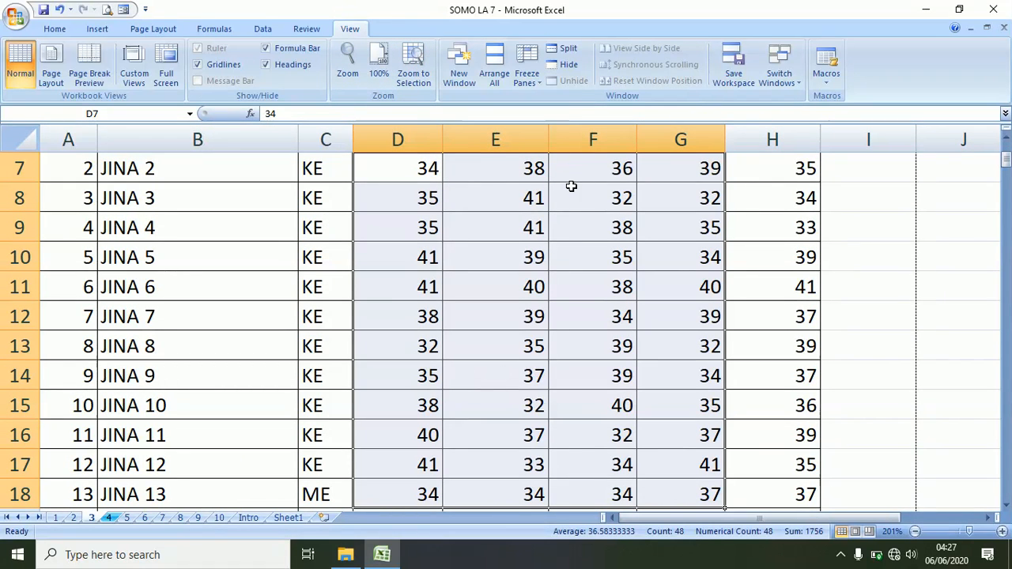
left_click(379, 61)
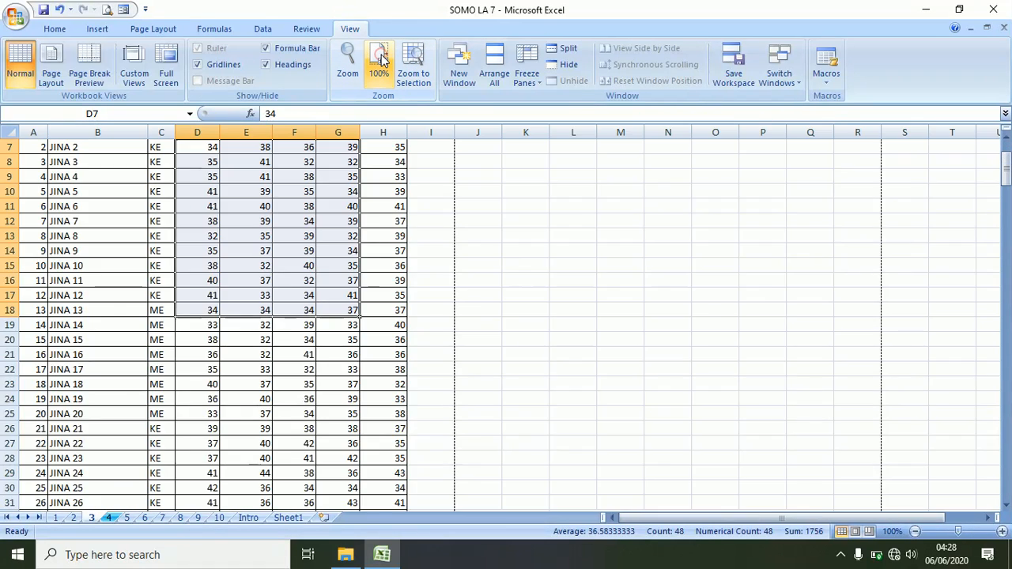
left_click(236, 366)
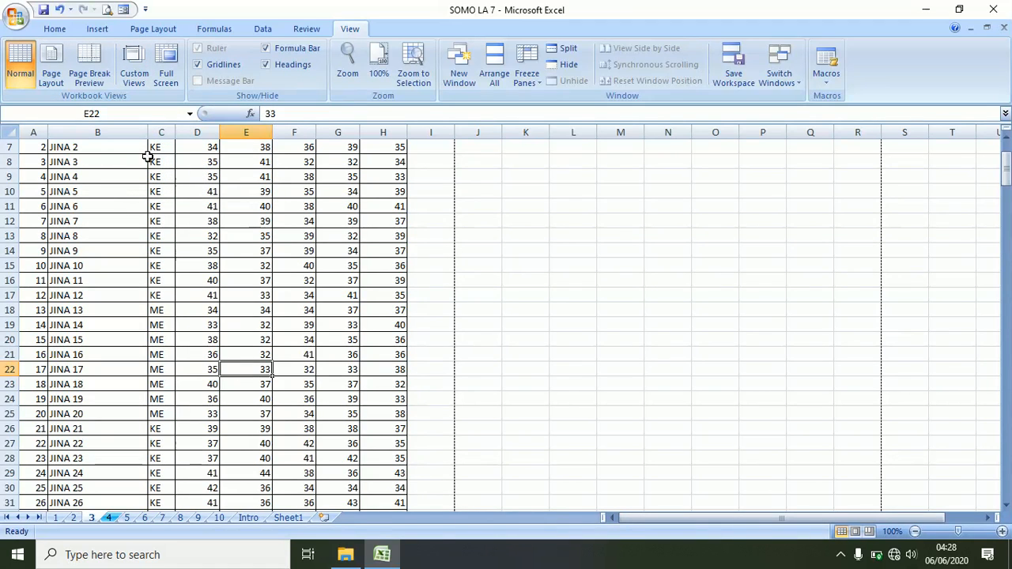
- Open Custom Views and start adding a new view
left_click(134, 65)
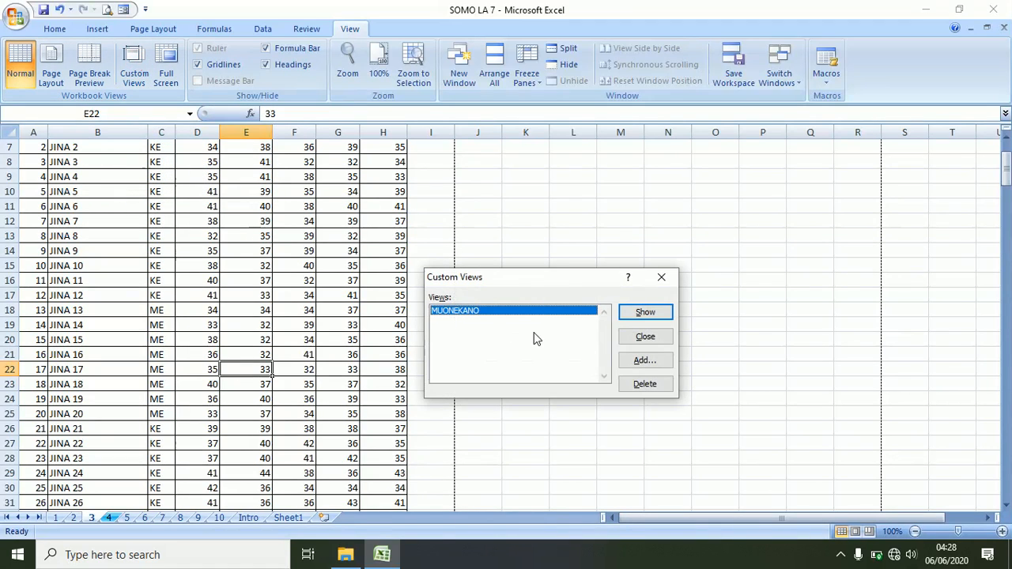
left_click(643, 362)
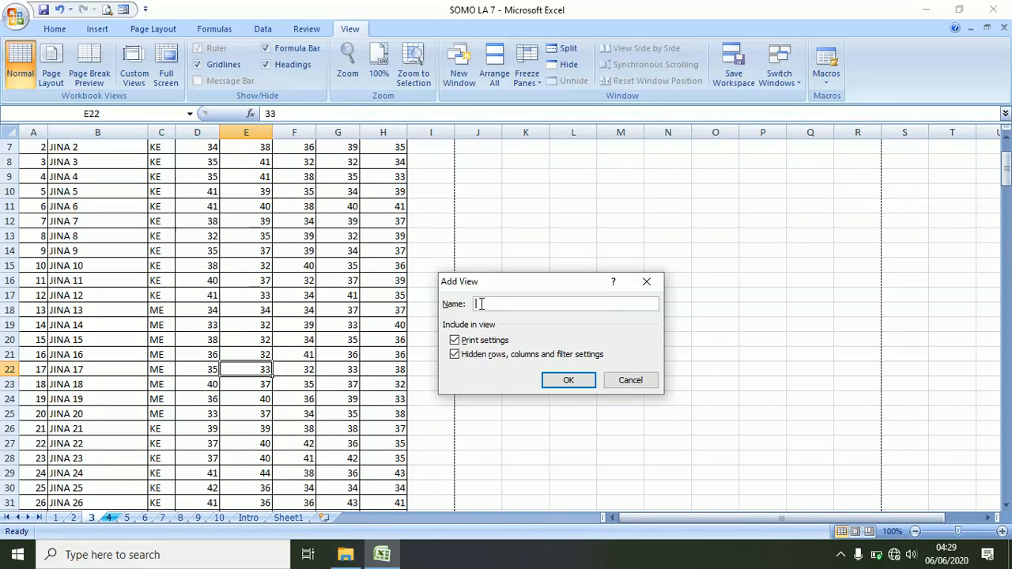
- Save the new custom view as 'LA13', then select cells F21 and D17
type("LA13")
left_click(567, 380)
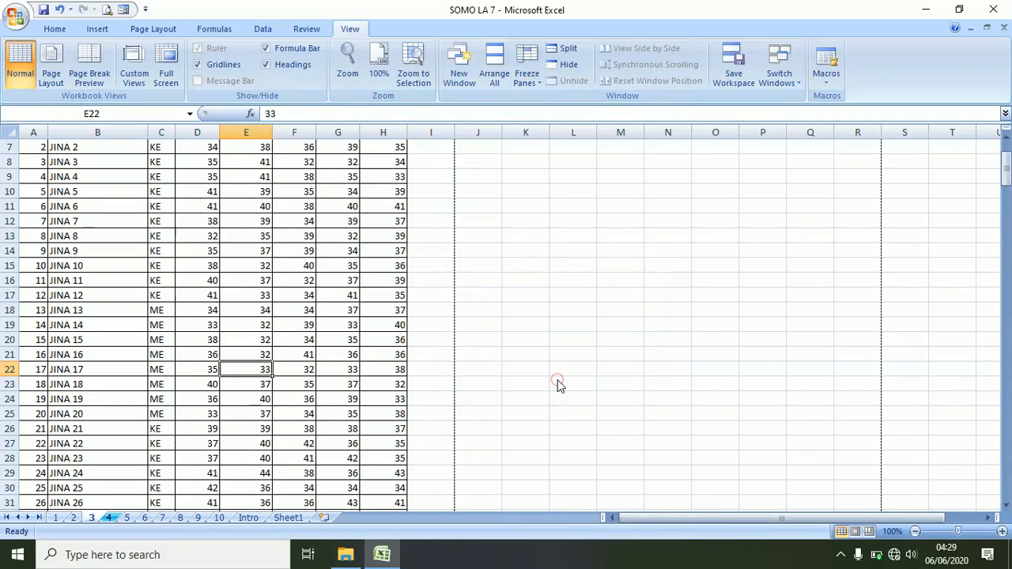
left_click(282, 355)
left_click(203, 295)
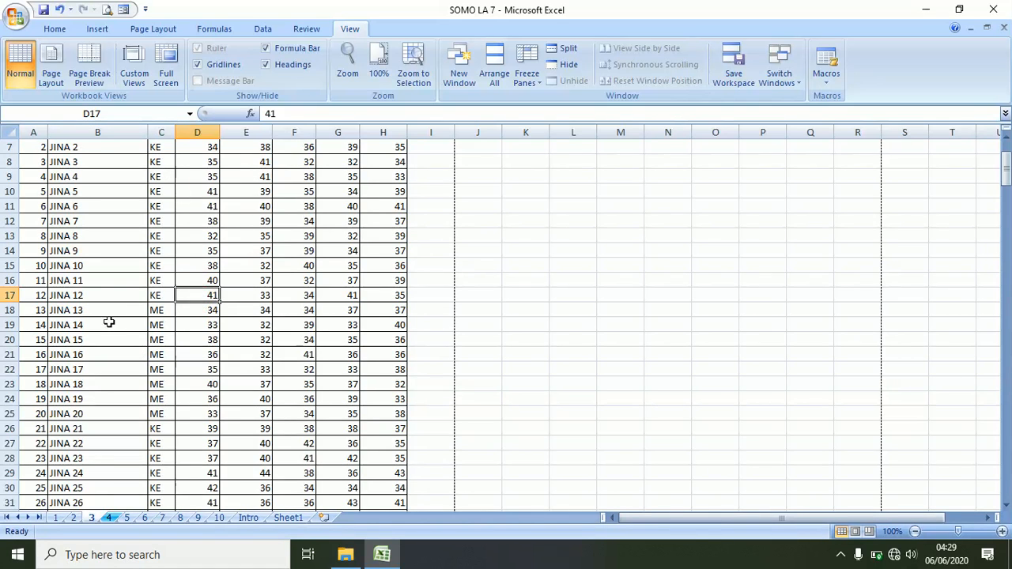
- From sheet 2, show the MUONEKANO custom view, then switch to sheet 4
left_click(72, 518)
left_click(118, 414)
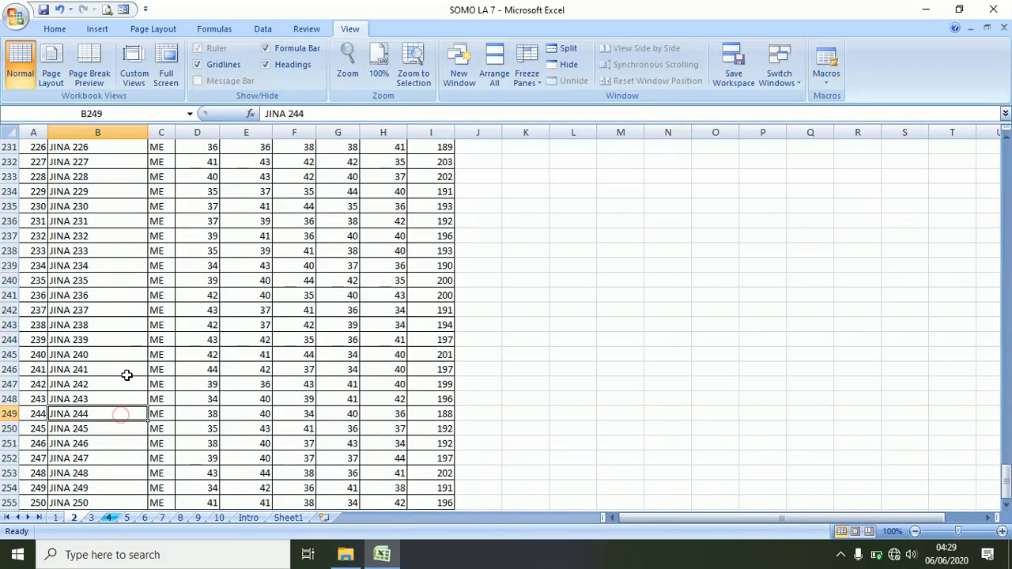
left_click(128, 79)
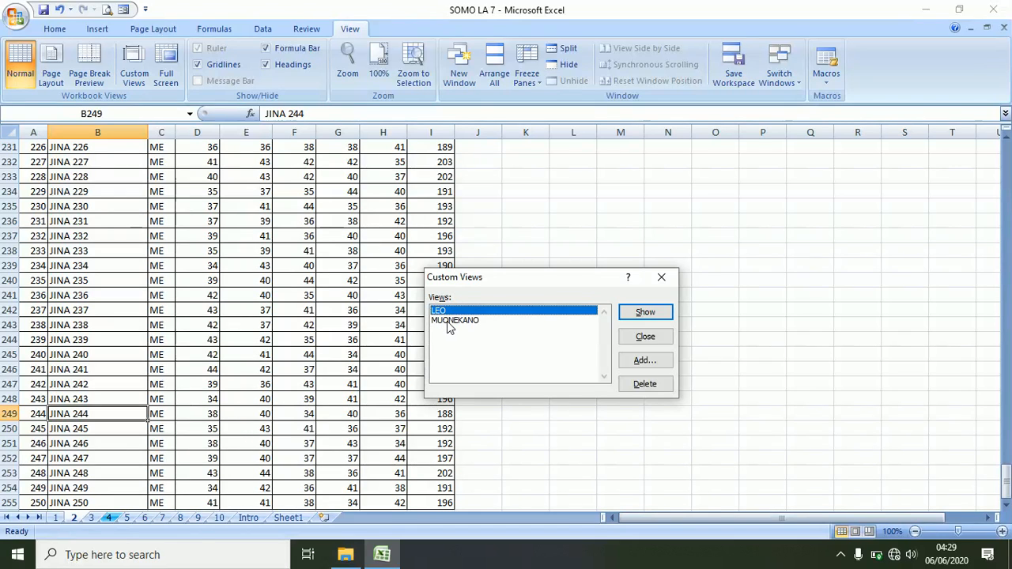
left_click(447, 324)
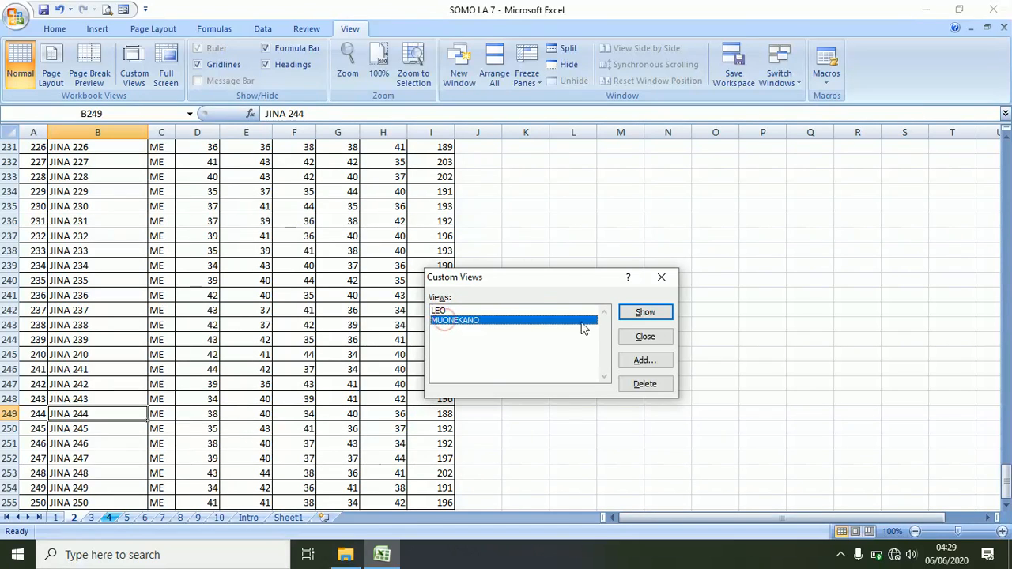
left_click(645, 313)
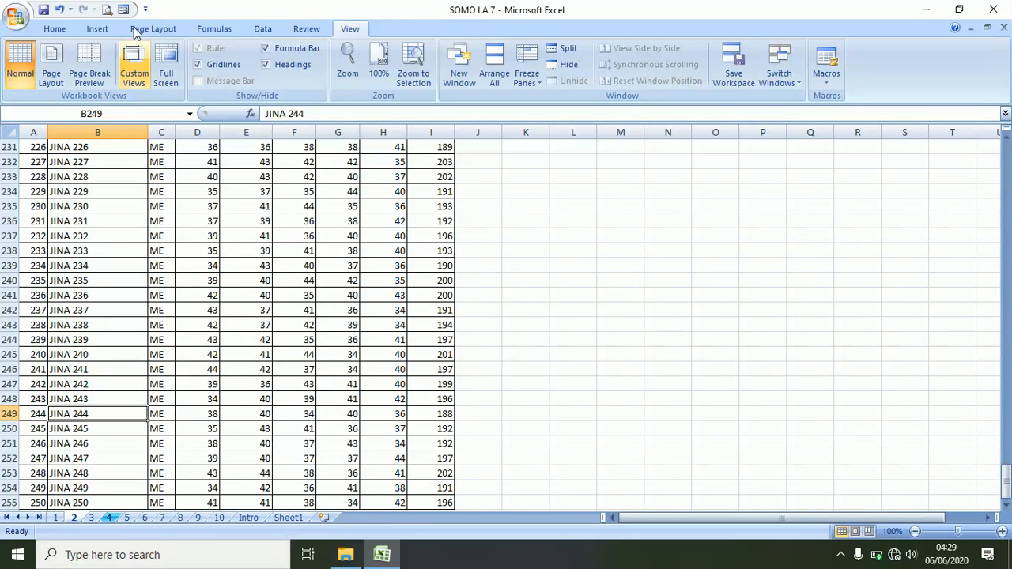
left_click(110, 518)
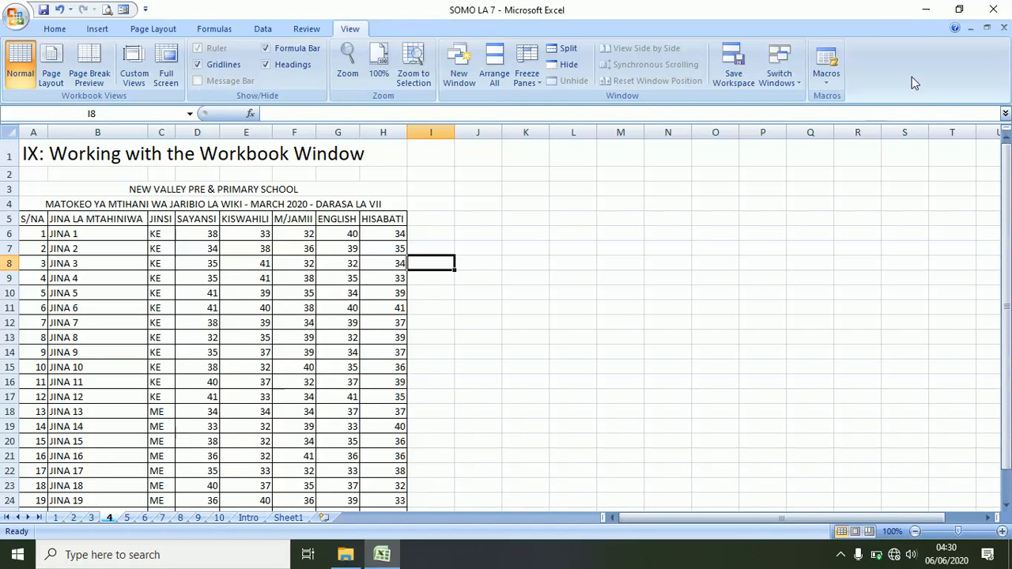
left_click(988, 30)
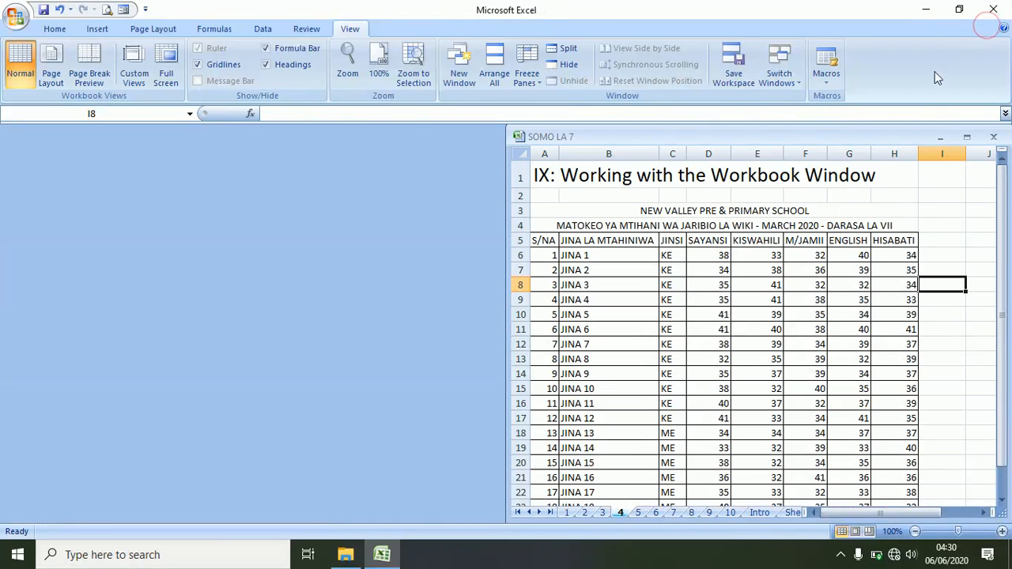
left_click(970, 138)
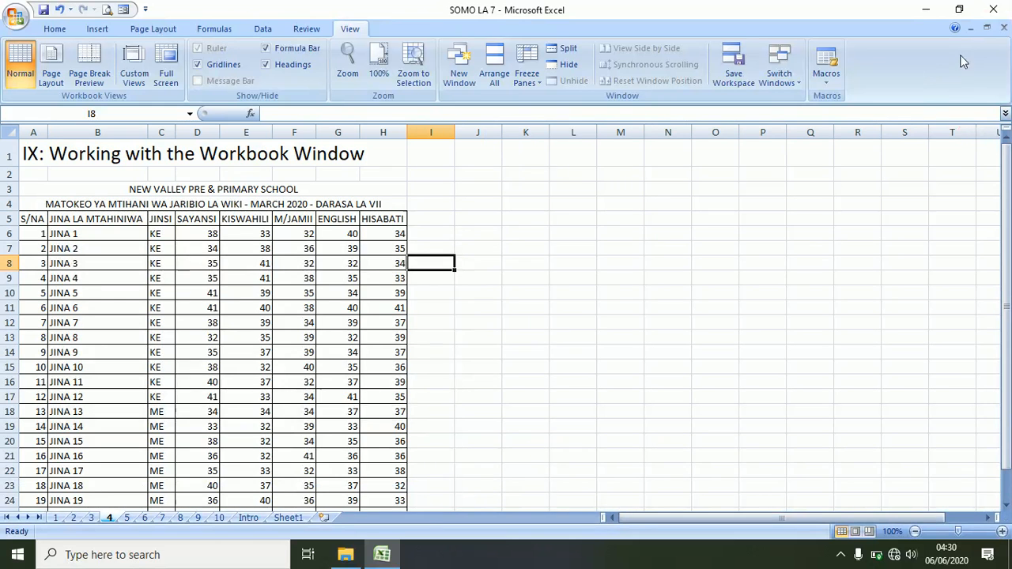
left_click(973, 30)
left_click(972, 30)
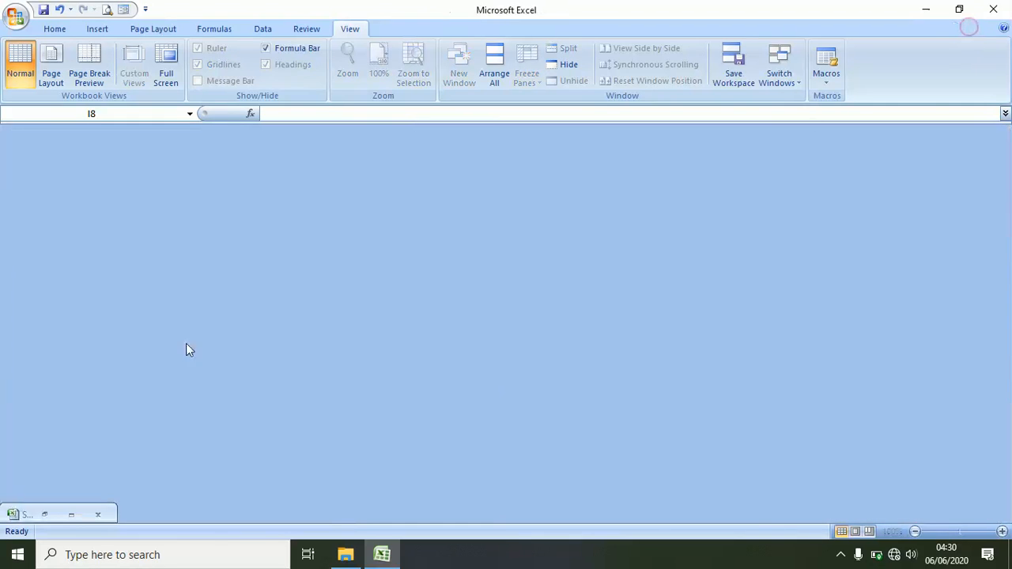
left_click(71, 516)
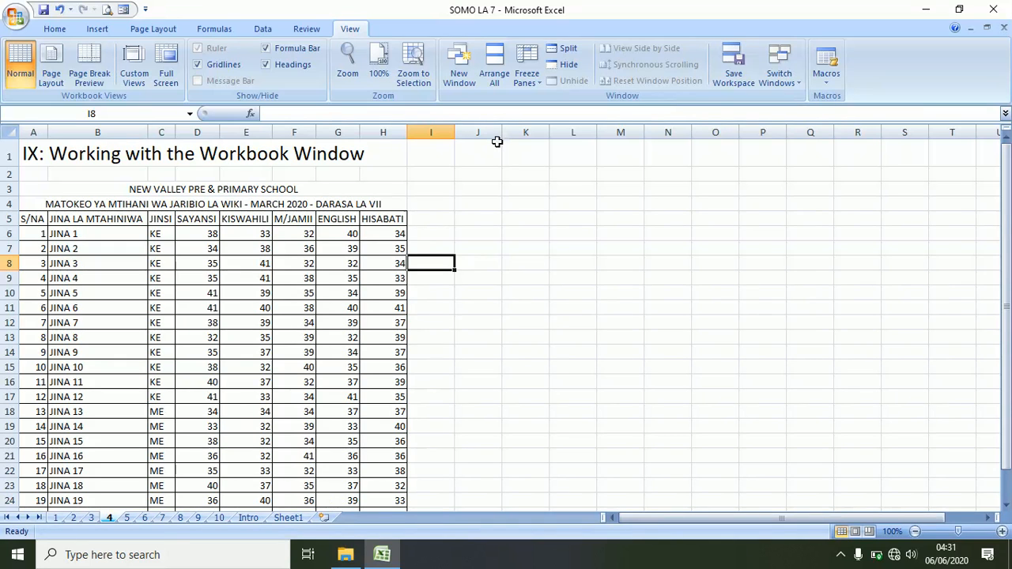
- Open a second SOMO LA 7 window with New Window and select cell I8
left_click(462, 68)
left_click(420, 261)
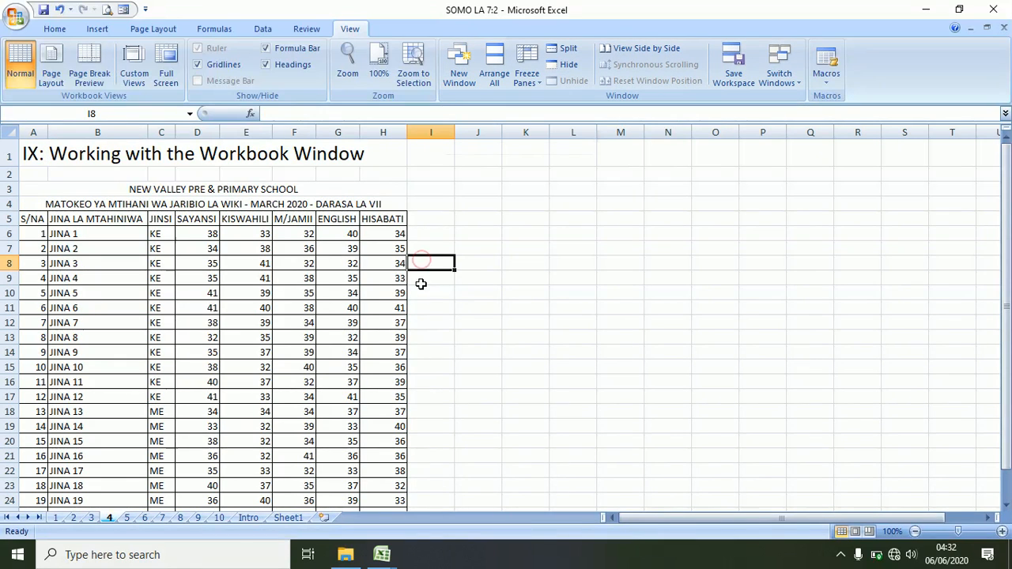
scroll(420, 282, "down", 4)
scroll(421, 284, "up", 4)
- Open NEW MEASUREMENTS from the EXCEL LESSONS folder and arrange all windows horizontally
left_click(345, 554)
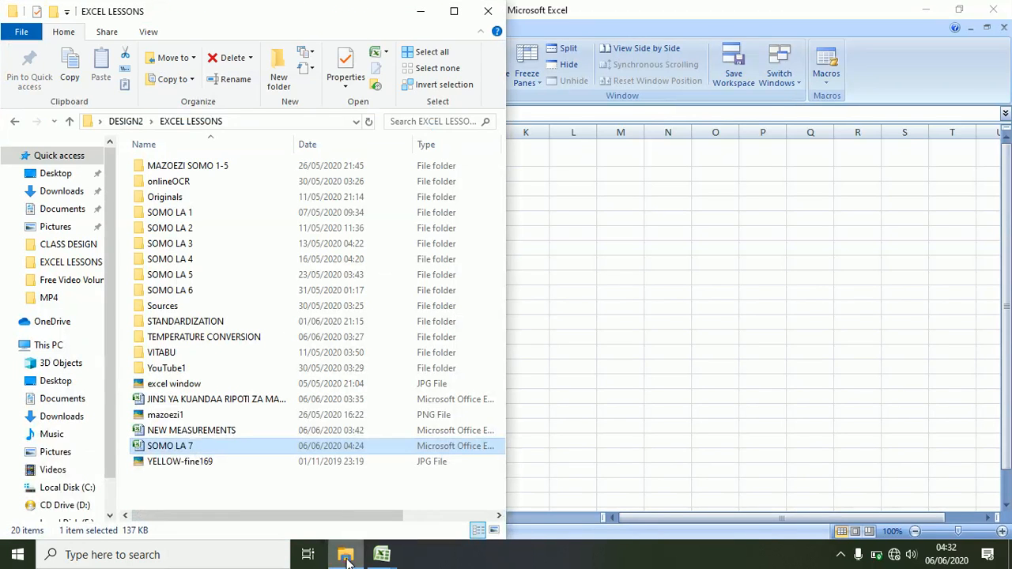
double_click(184, 428)
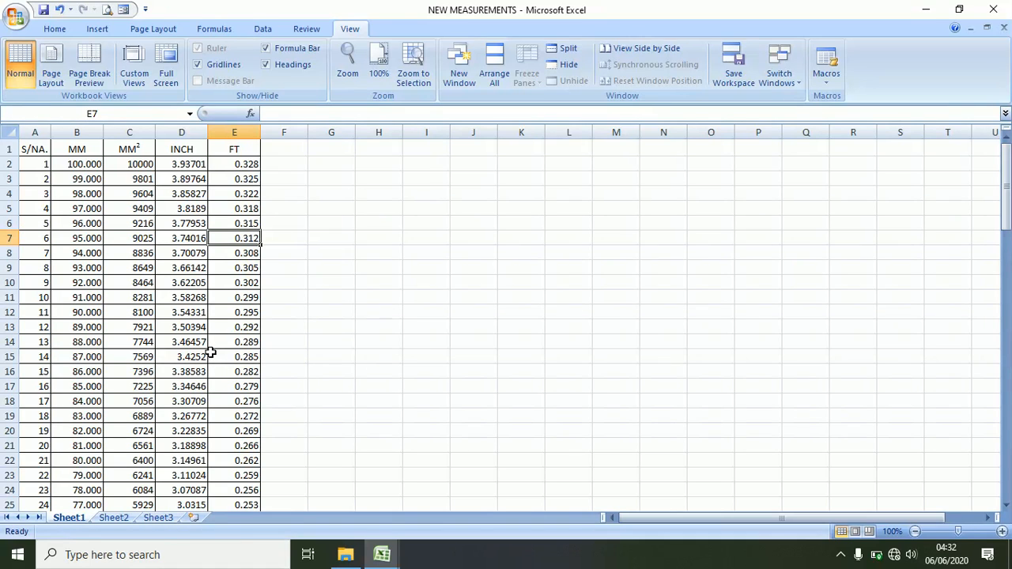
left_click(493, 61)
left_click(511, 324)
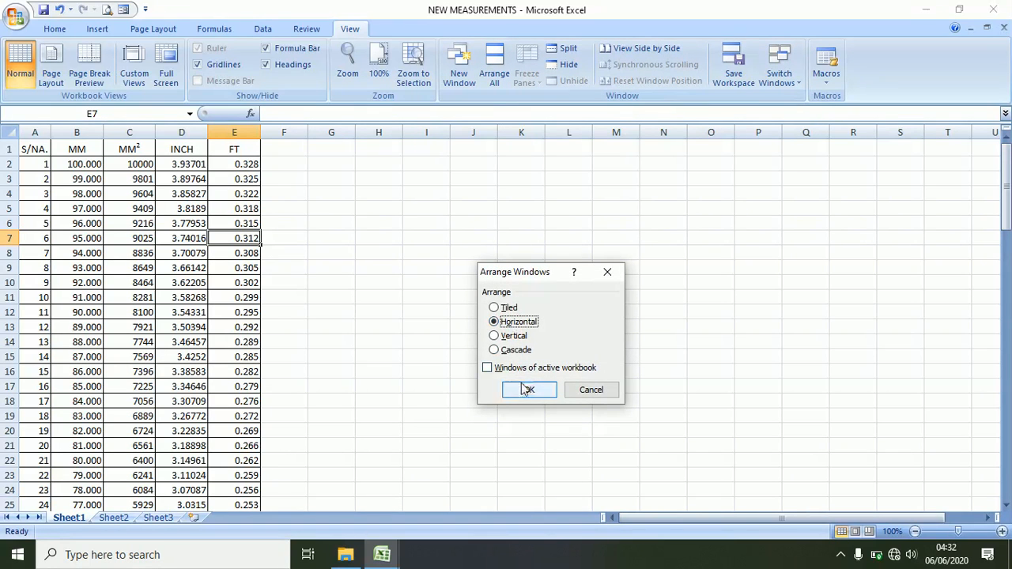
left_click(527, 390)
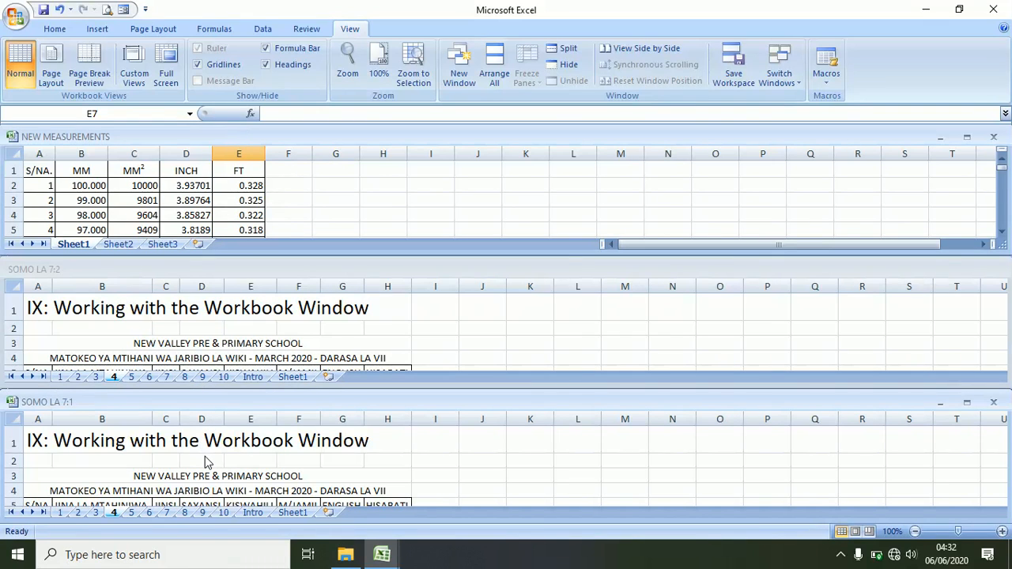
- Close the NEW MEASUREMENTS window and the second SOMO LA 7 window
scroll(228, 456, "down", 2)
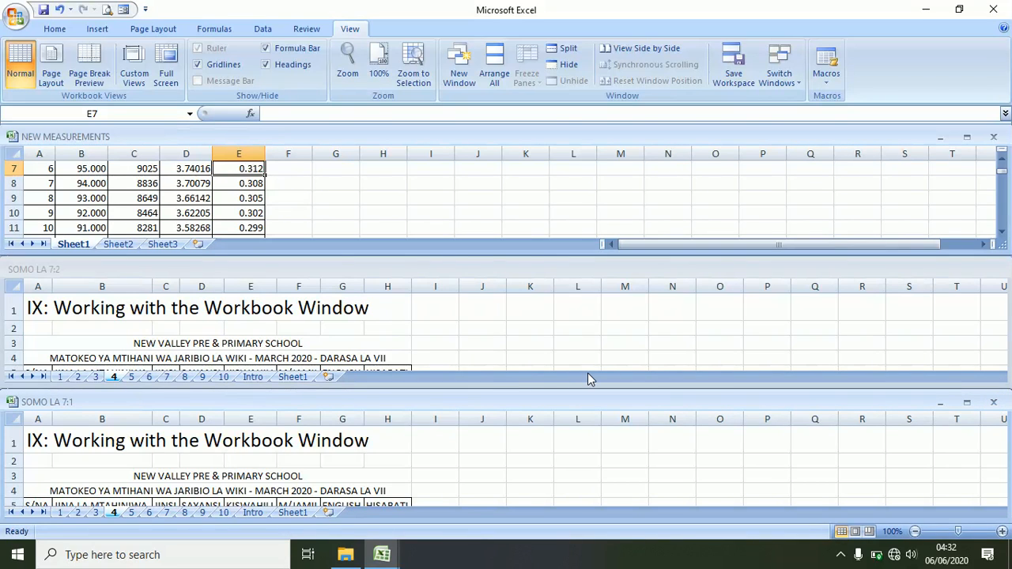
left_click(993, 137)
left_click(994, 270)
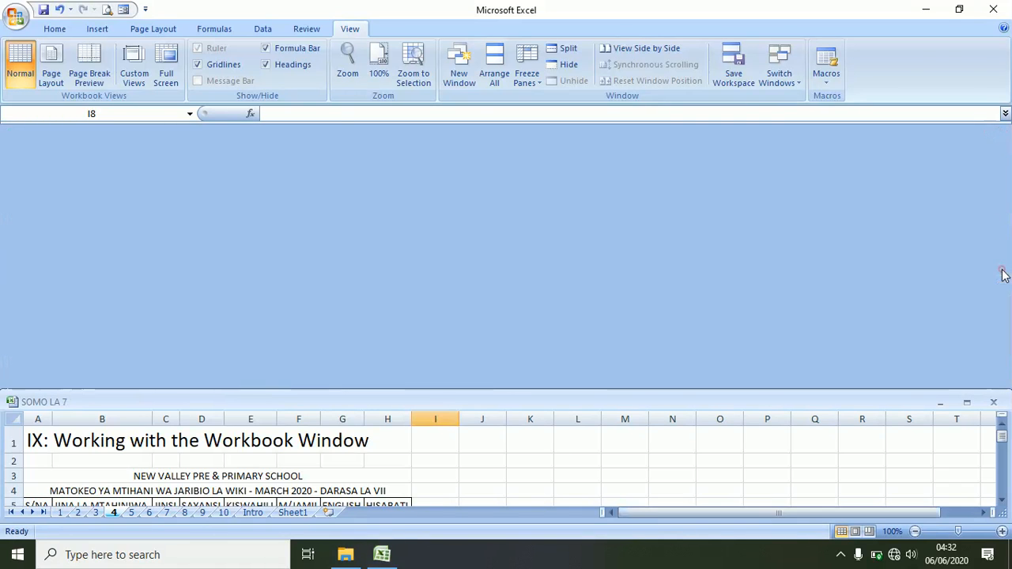
left_click(966, 405)
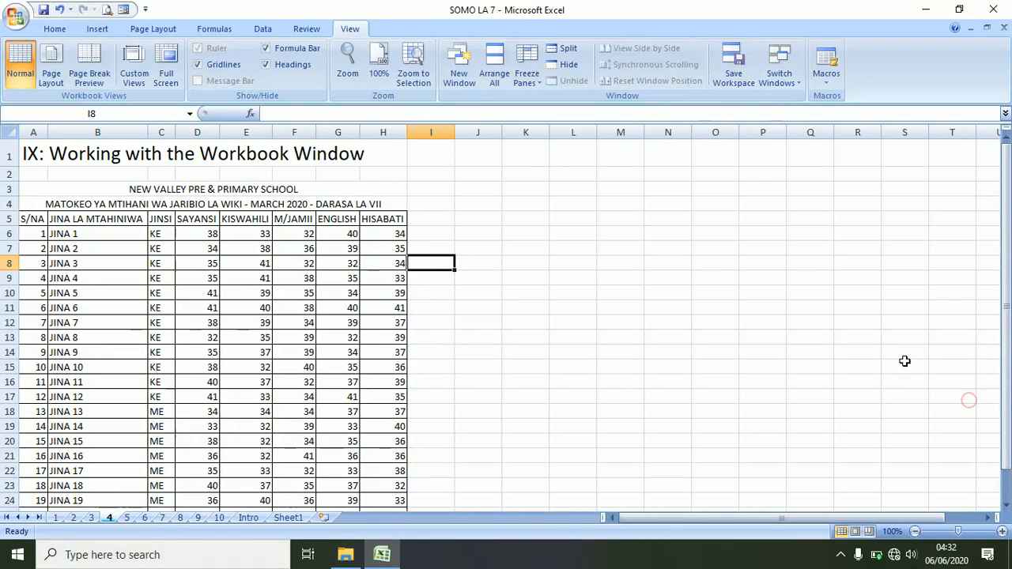
left_click(346, 554)
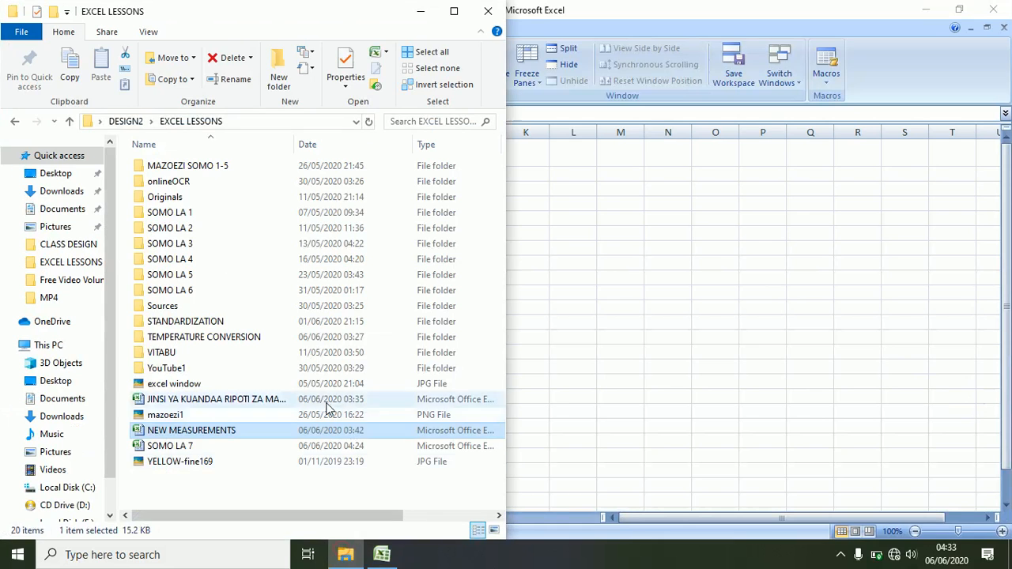
double_click(168, 432)
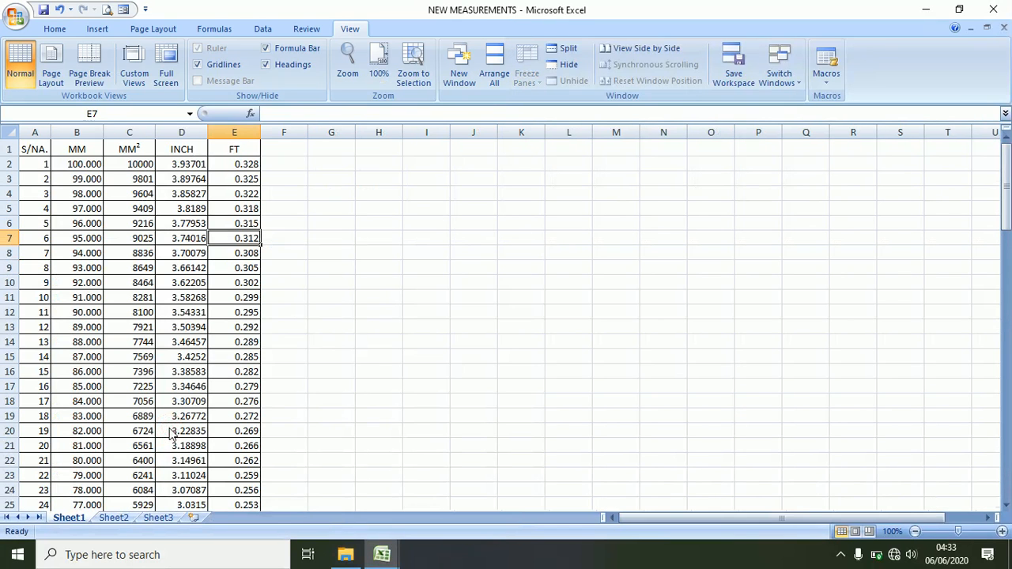
left_click(499, 62)
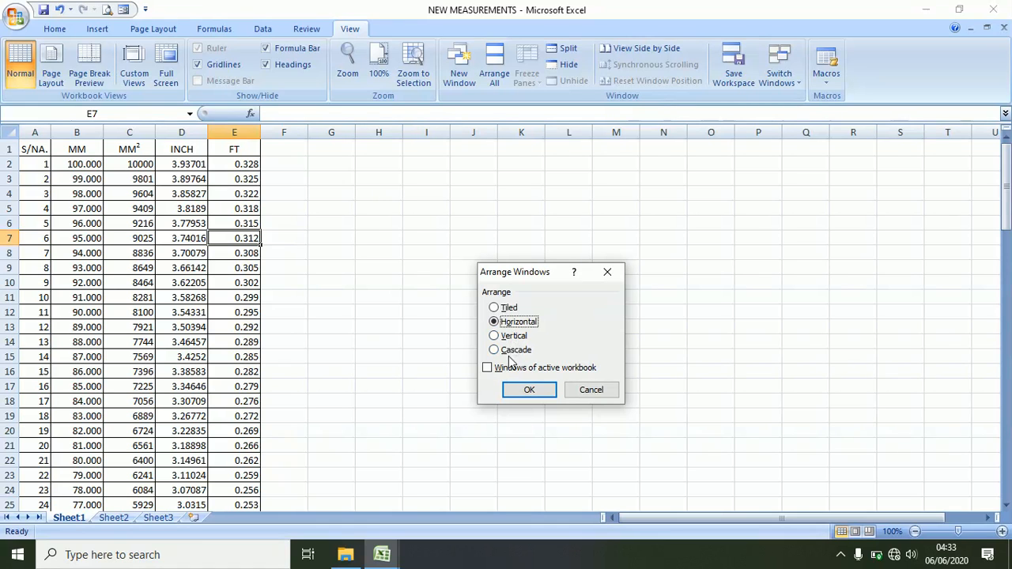
left_click(496, 336)
left_click(521, 389)
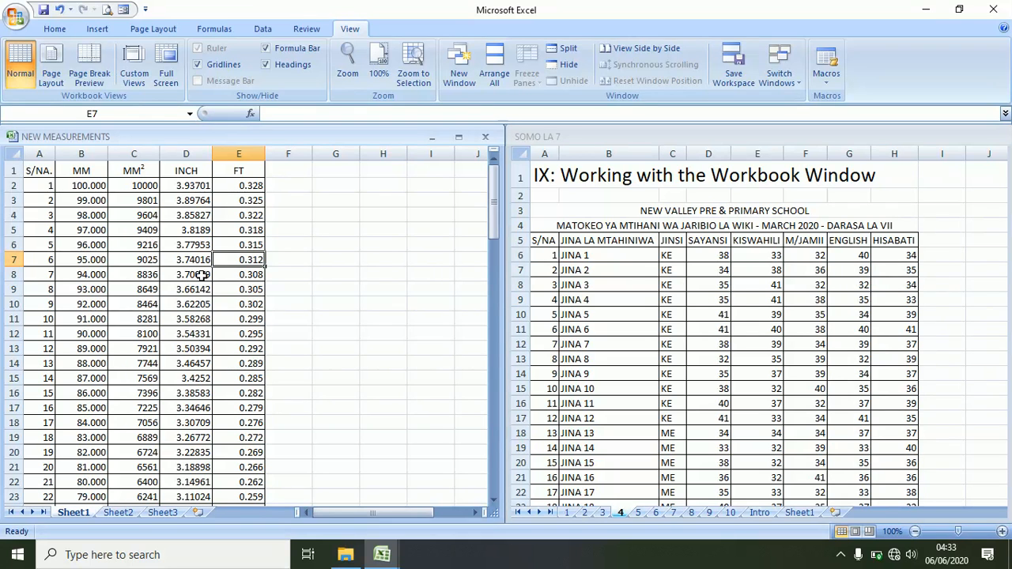
scroll(205, 275, "down", 4)
scroll(202, 269, "up", 4)
scroll(641, 272, "down", 5)
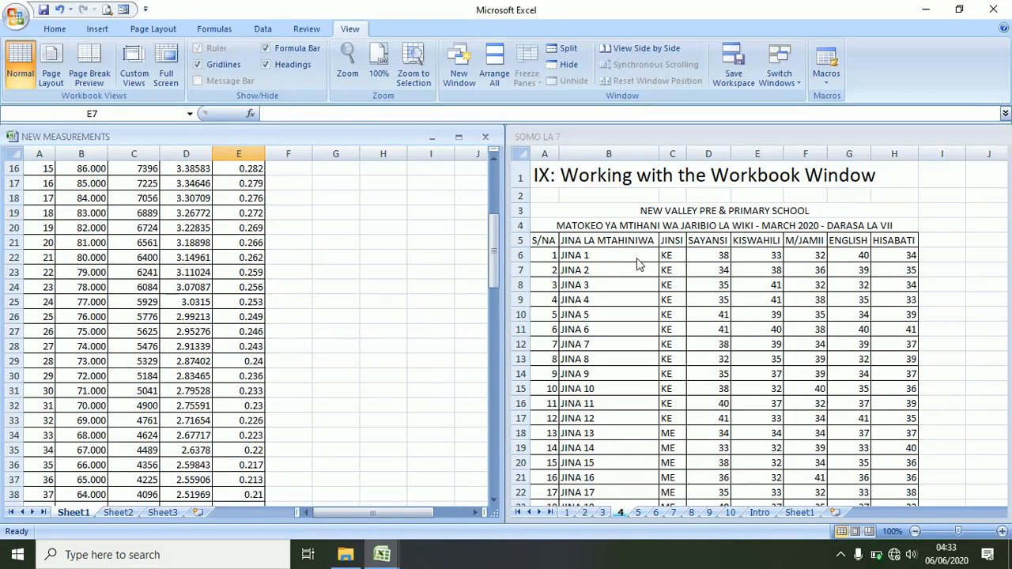
left_click(636, 257)
scroll(629, 265, "down", 5)
scroll(625, 266, "up", 5)
left_click(483, 136)
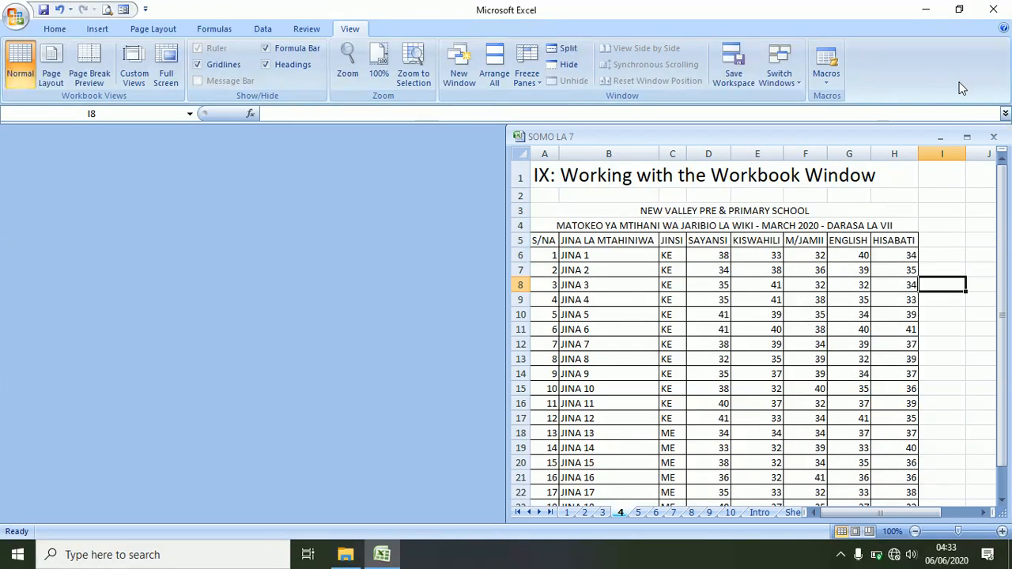
left_click(966, 136)
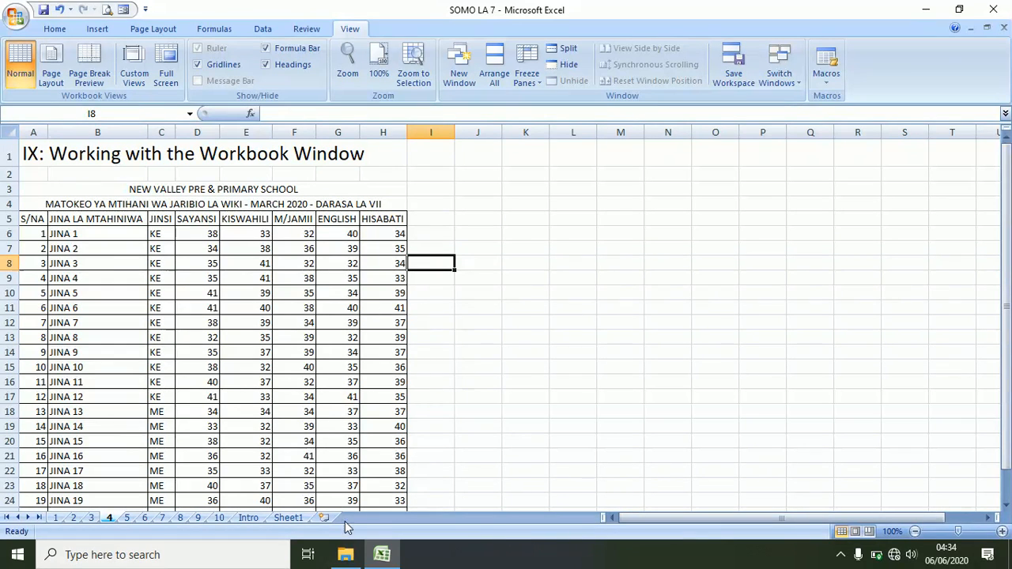
- Open NEW MEASUREMENTS from the EXCEL LESSONS folder and check the Switch Windows list
left_click(346, 556)
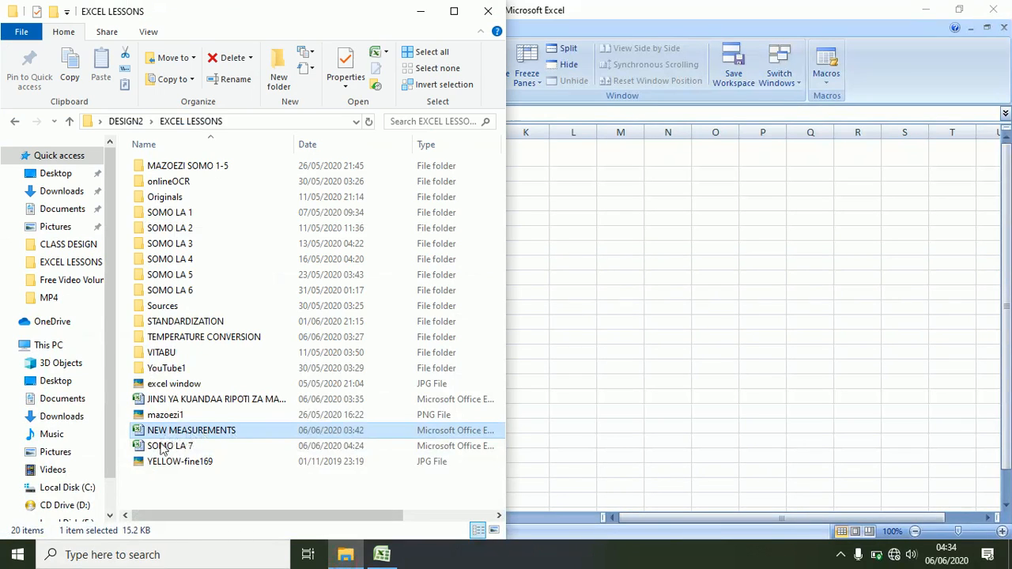
double_click(164, 431)
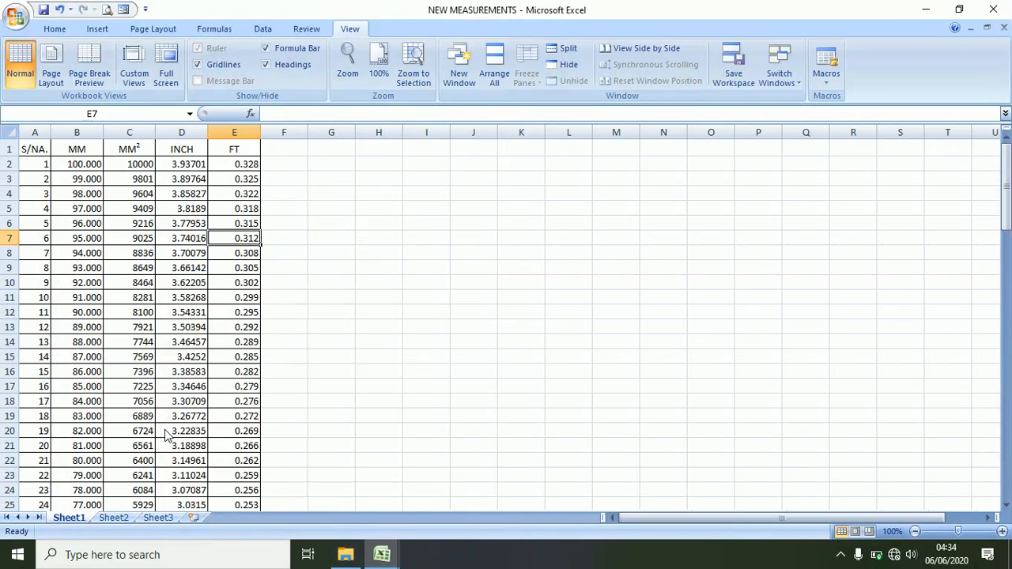
left_click(795, 84)
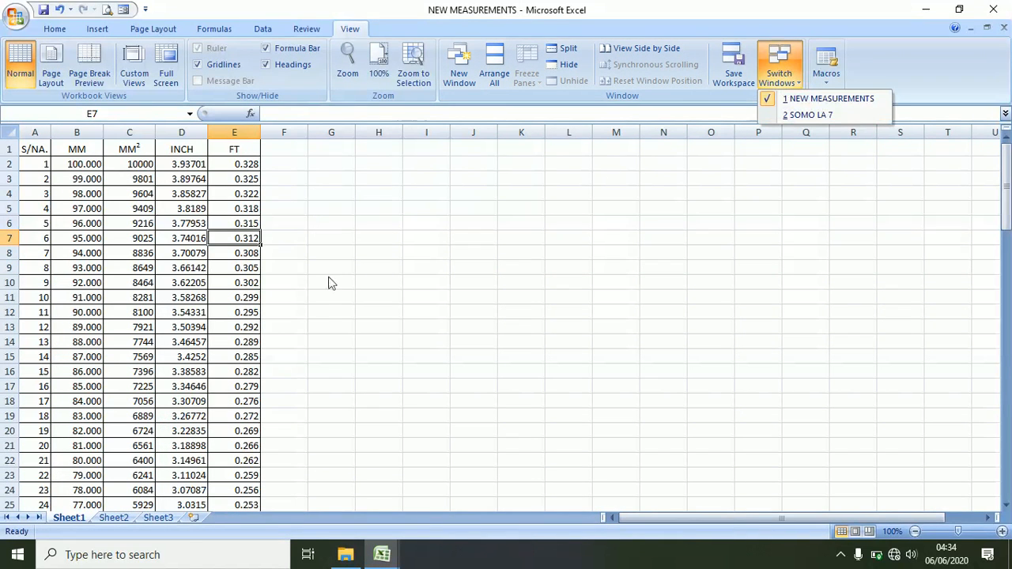
left_click(285, 334)
- Switch between workbooks via taskbar previews, select F10, then return to SOMO LA 7
mouse_move(381, 559)
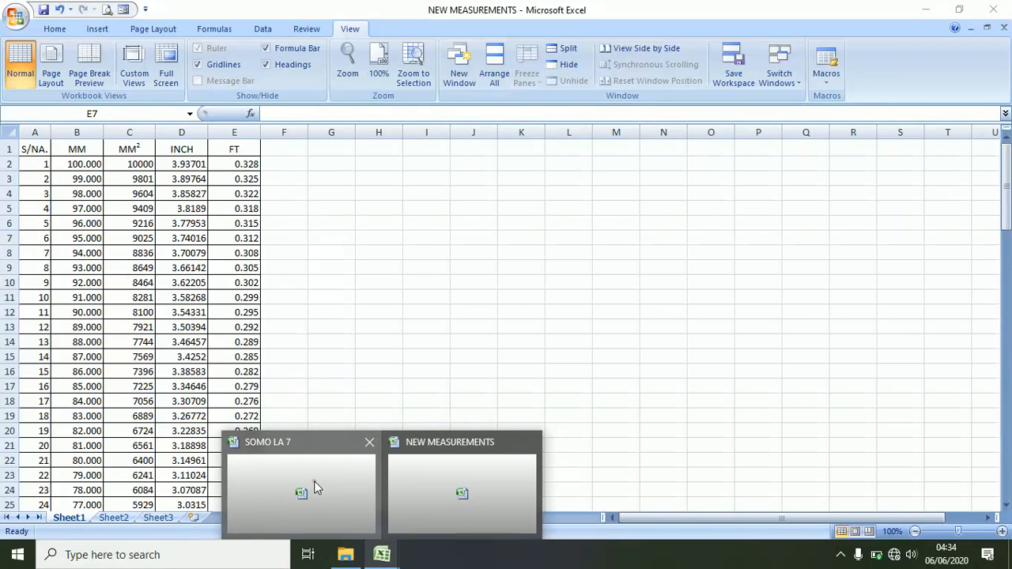
left_click(314, 483)
mouse_move(382, 557)
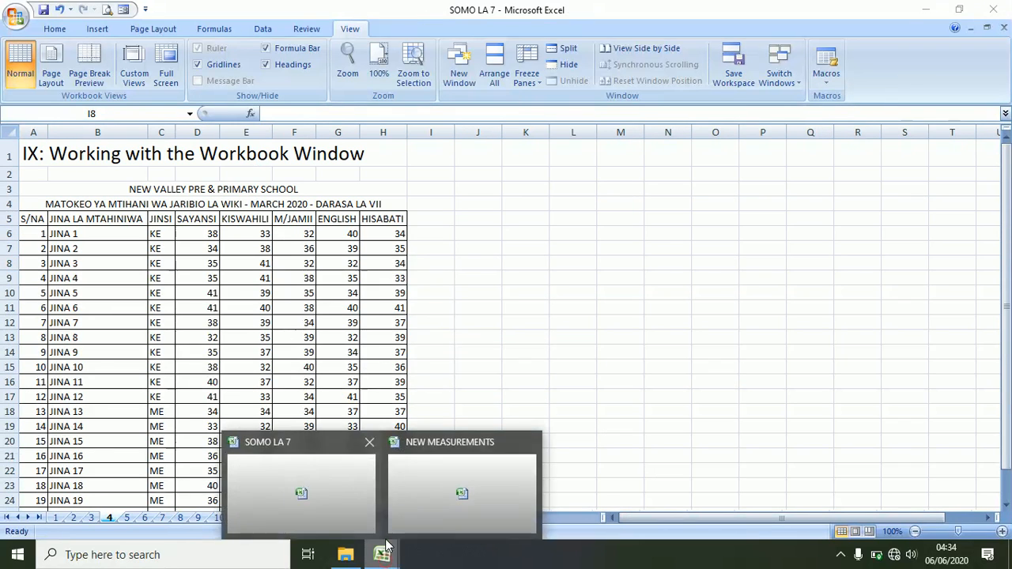
left_click(458, 495)
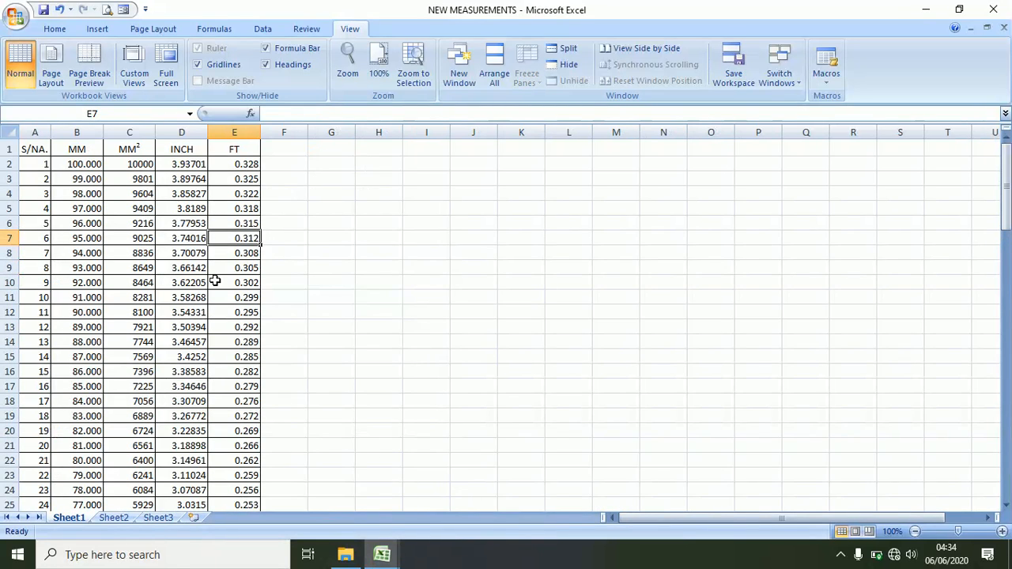
left_click(302, 281)
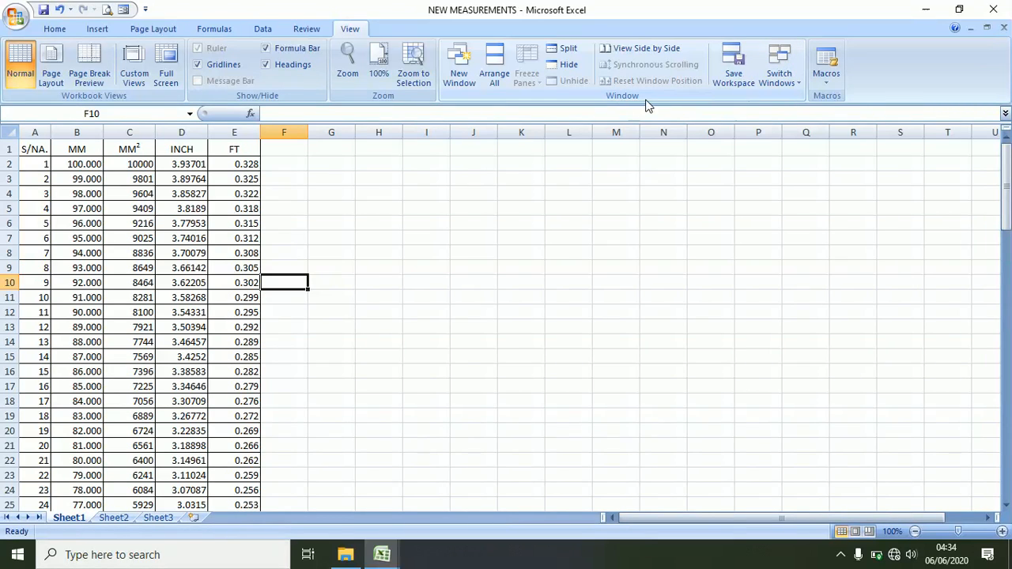
left_click(797, 84)
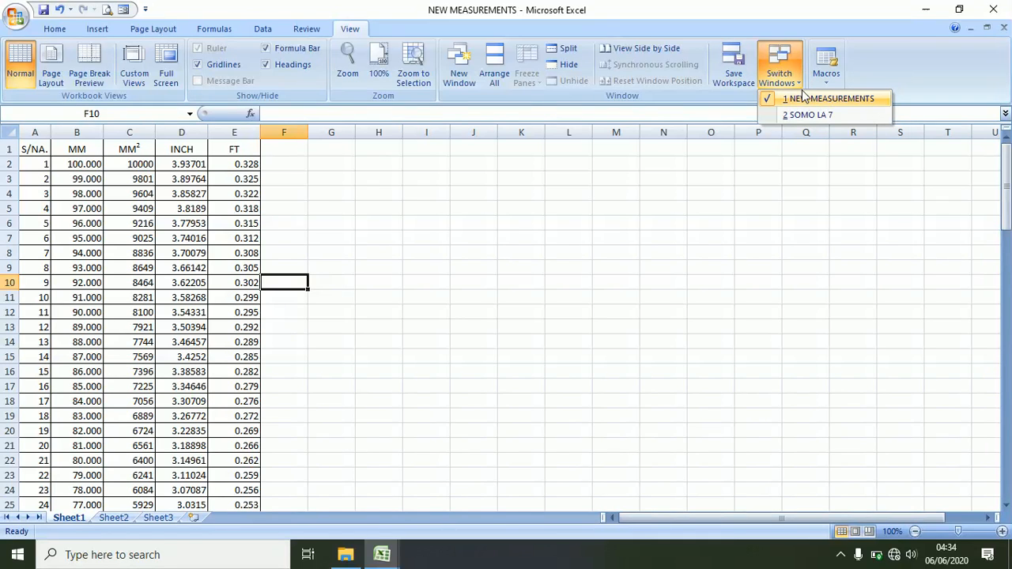
left_click(809, 115)
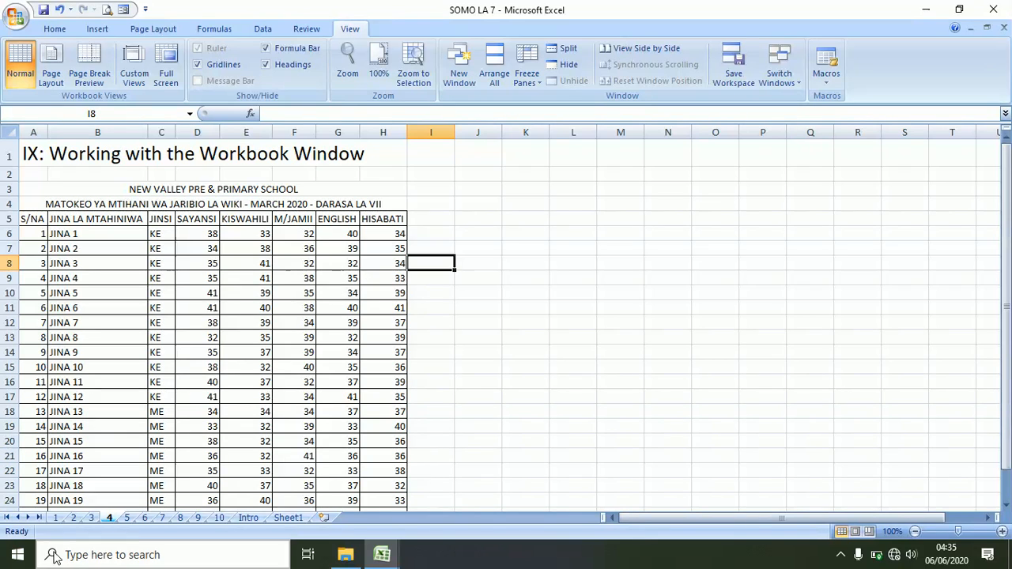
- Go to sheet 5 and select cells B17 (JINA 12) and D17
left_click(127, 517)
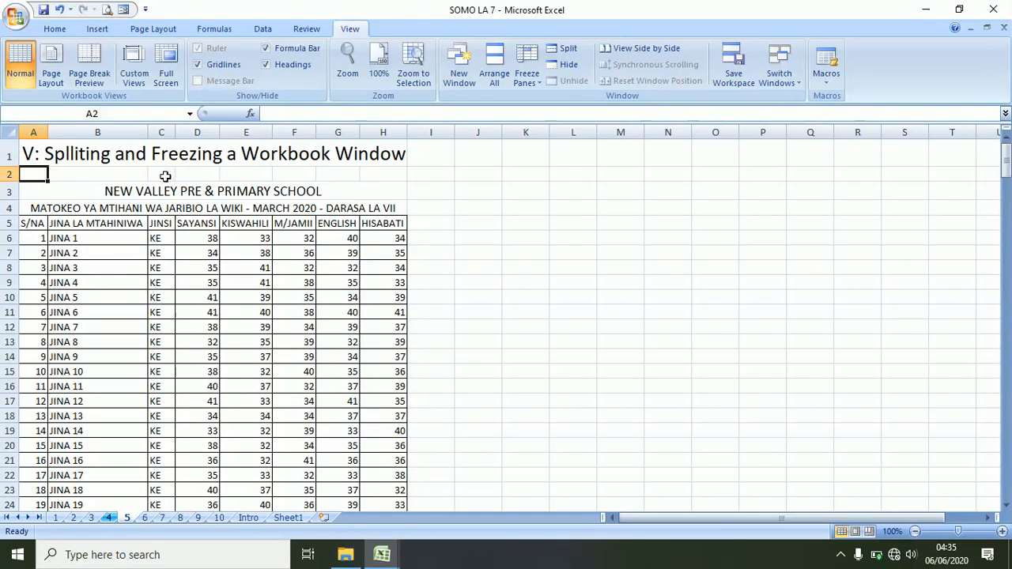
left_click(101, 404)
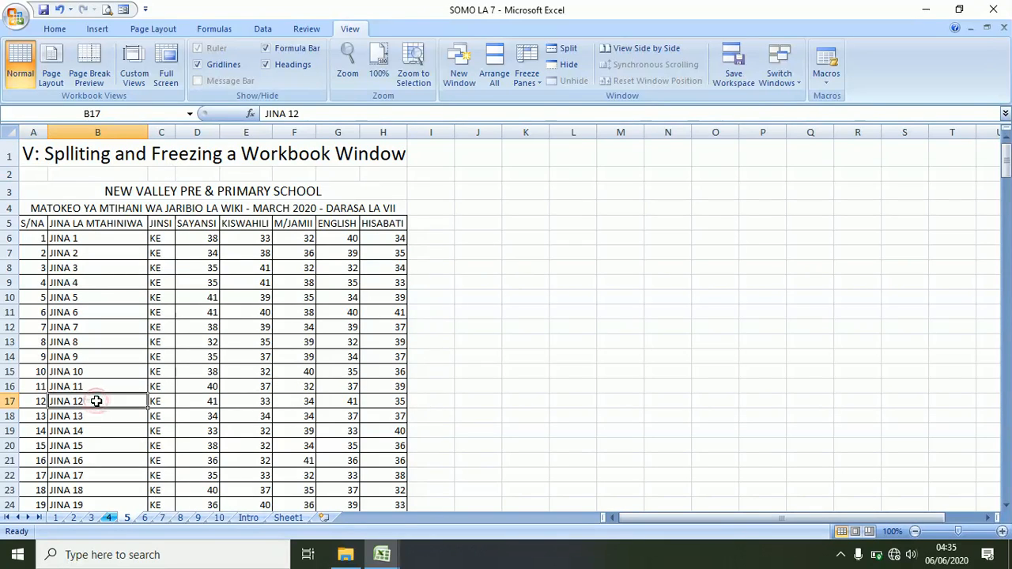
left_click(206, 403)
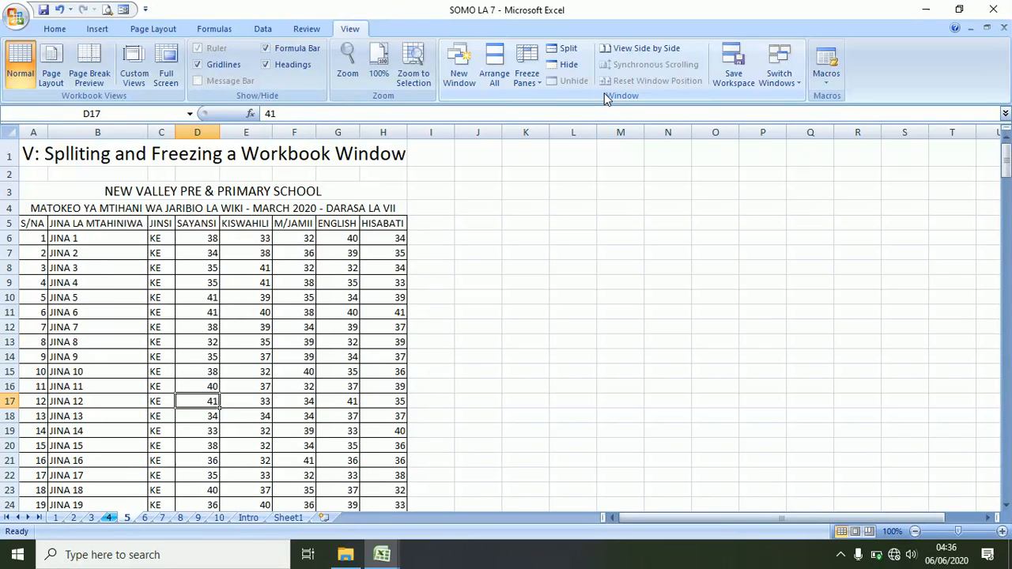
- Split the sheet into four panes at D17 and scroll the lower pane down to row 140
left_click(563, 49)
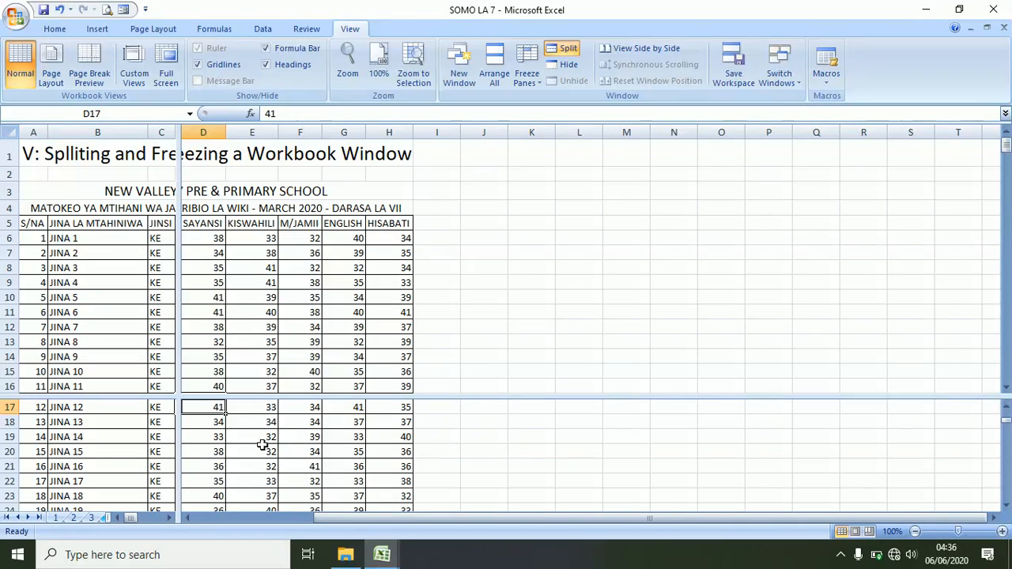
scroll(305, 252, "down", 5)
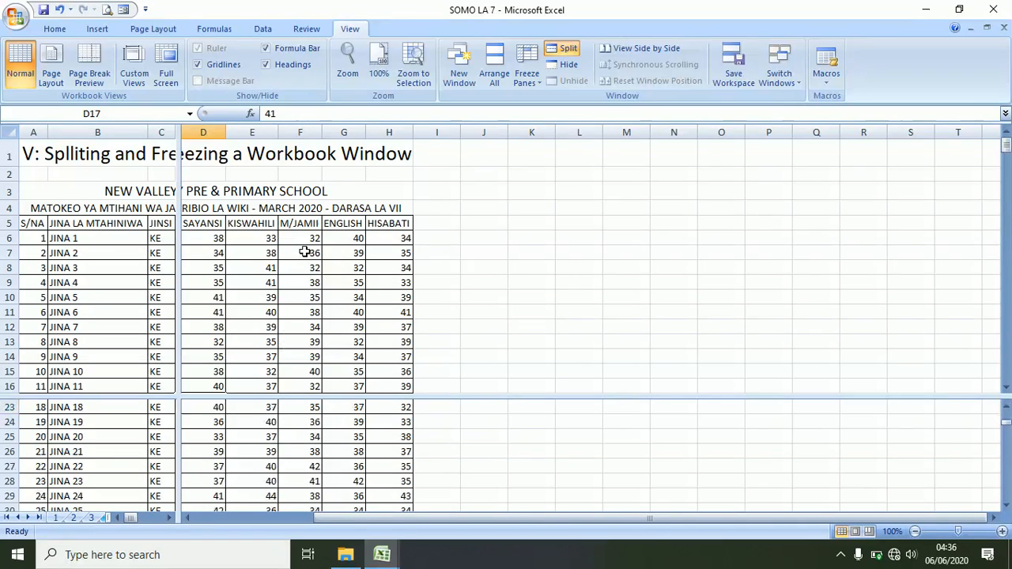
scroll(278, 437, "down", 2)
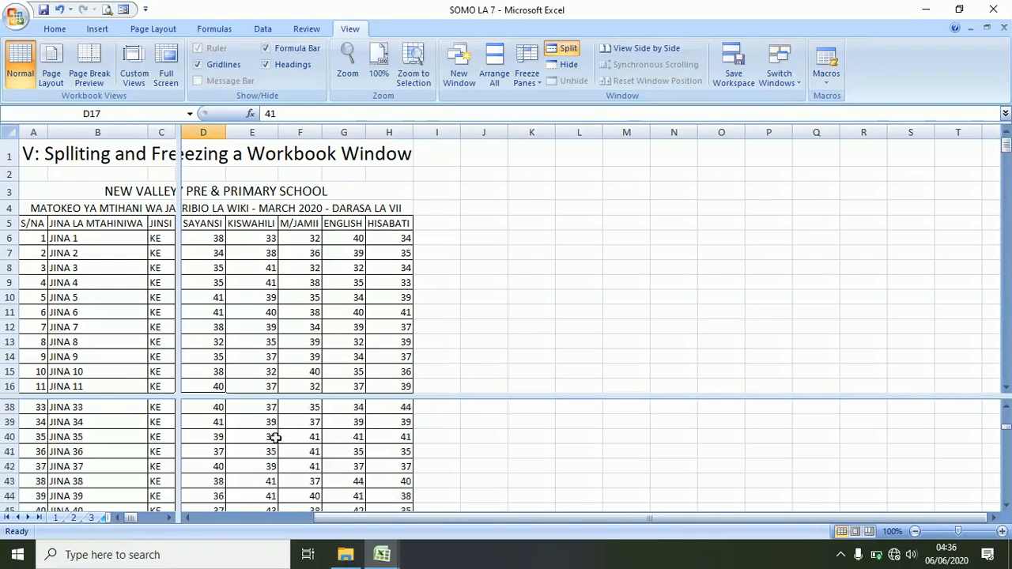
scroll(276, 438, "down", 4)
scroll(274, 435, "up", 13)
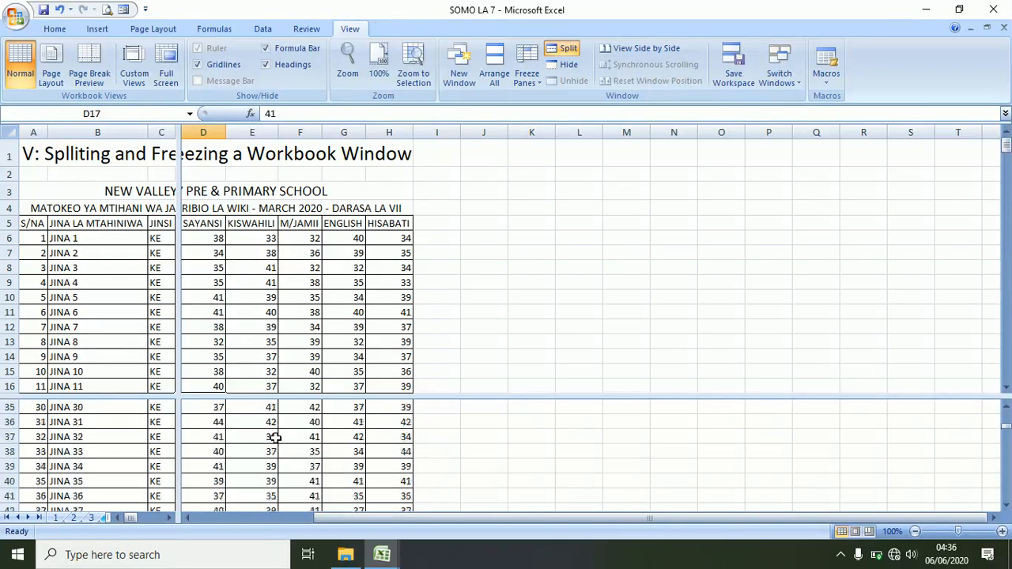
scroll(272, 431, "down", 20)
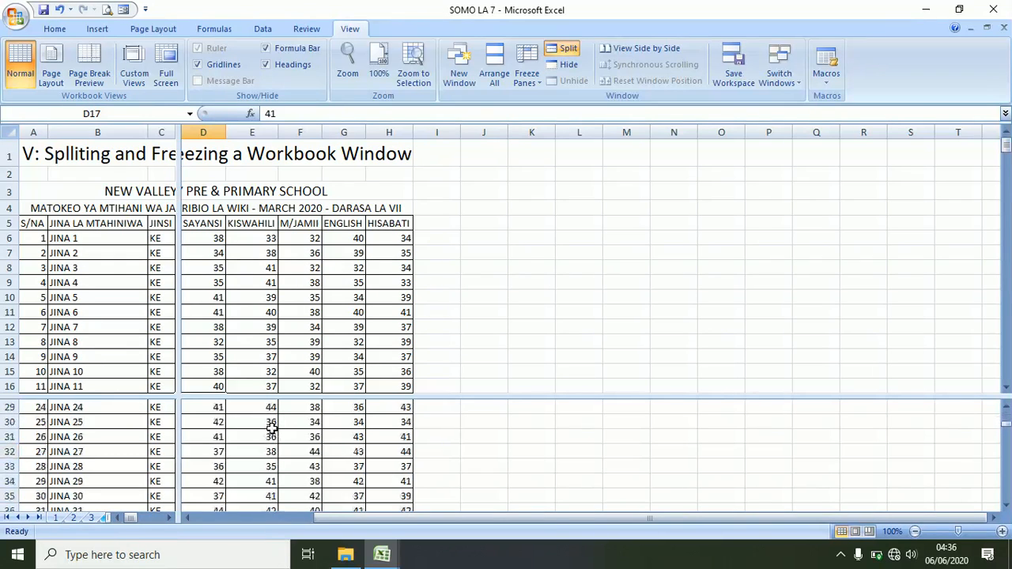
scroll(268, 423, "down", 20)
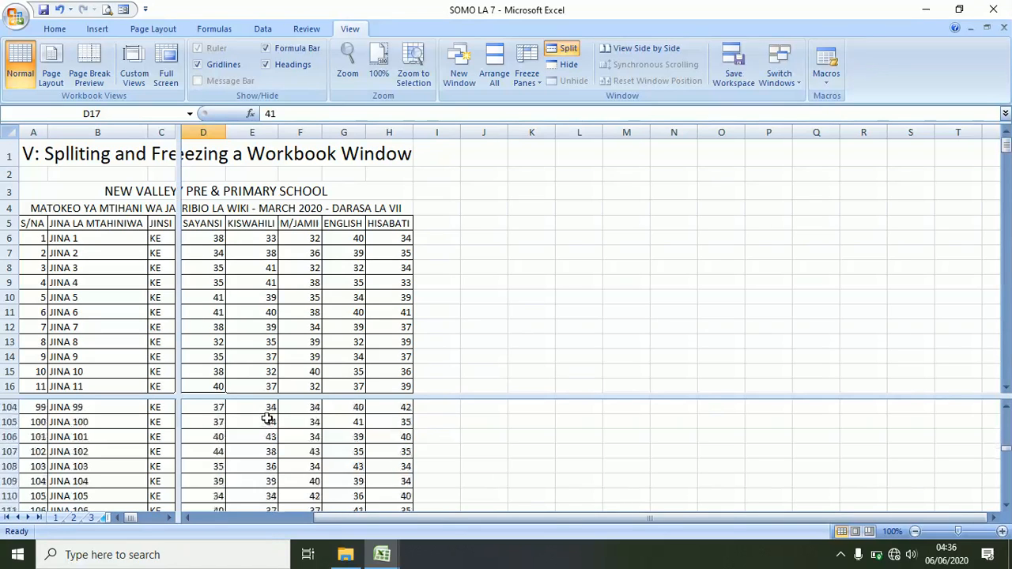
scroll(91, 438, "down", 11)
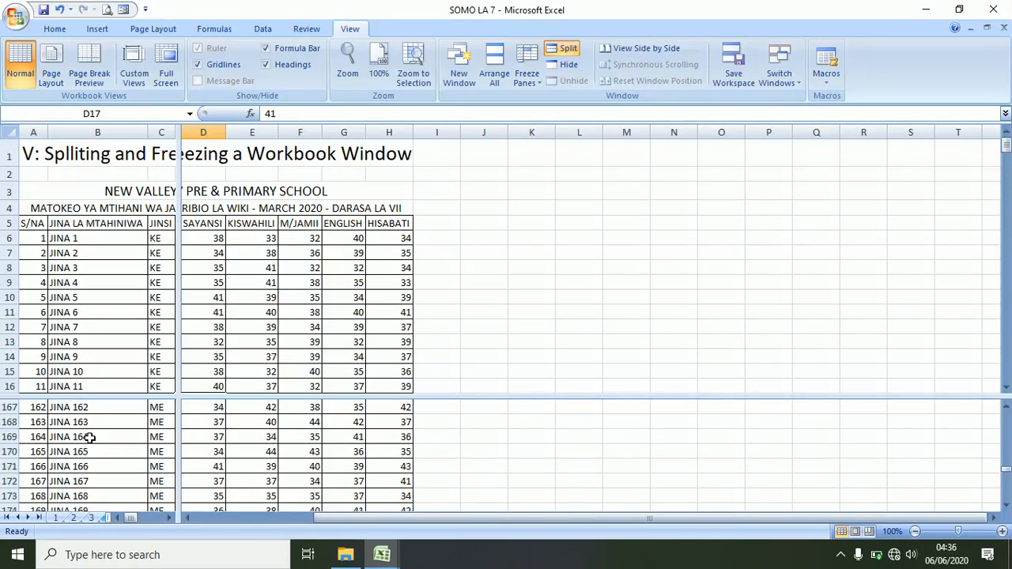
scroll(89, 437, "up", 11)
scroll(89, 436, "up", 8)
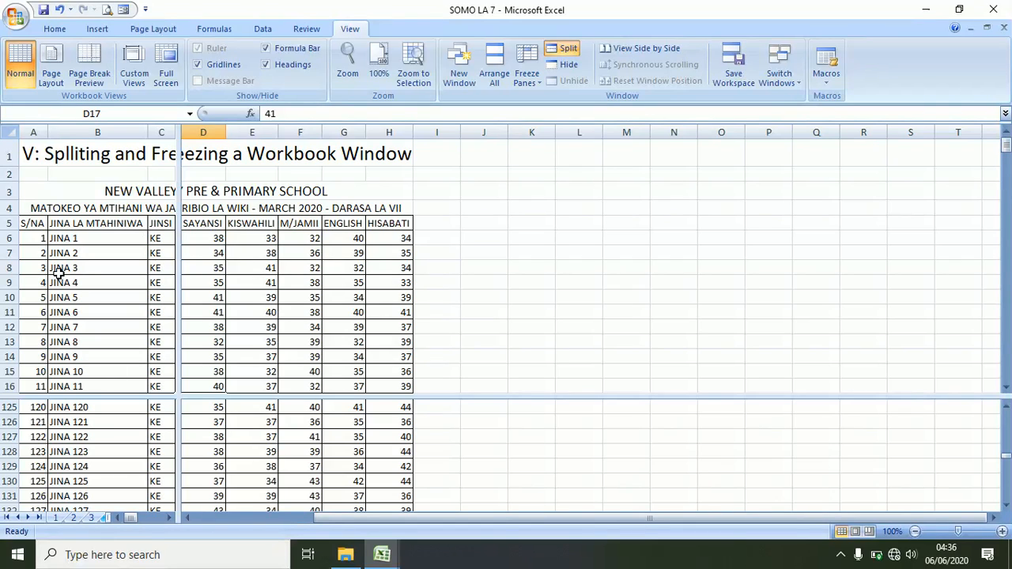
scroll(265, 503, "down", 3)
scroll(250, 447, "down", 2)
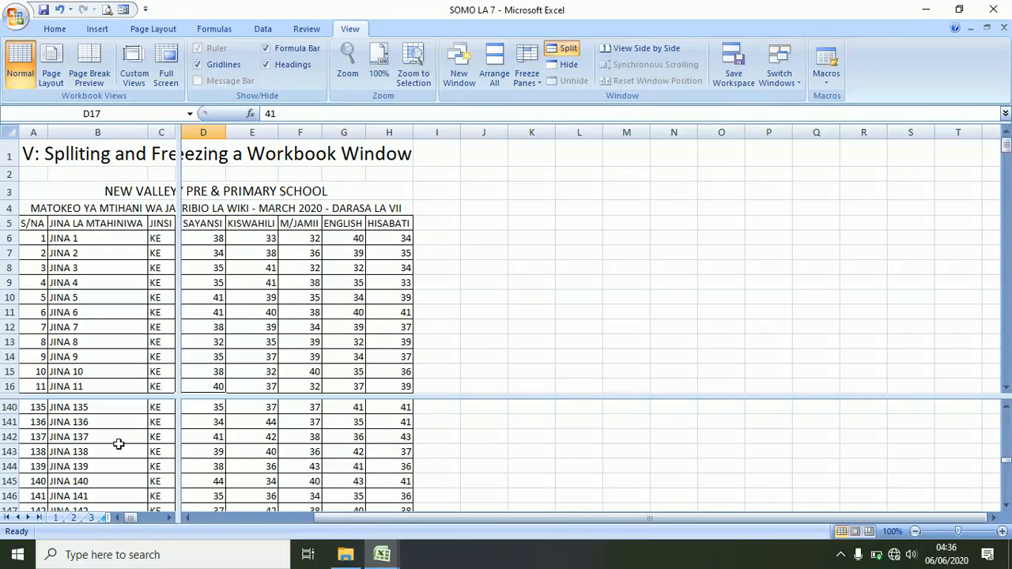
- Remove the old split, re-split the window at D18 and widen the left pane to columns A–F
left_click(568, 50)
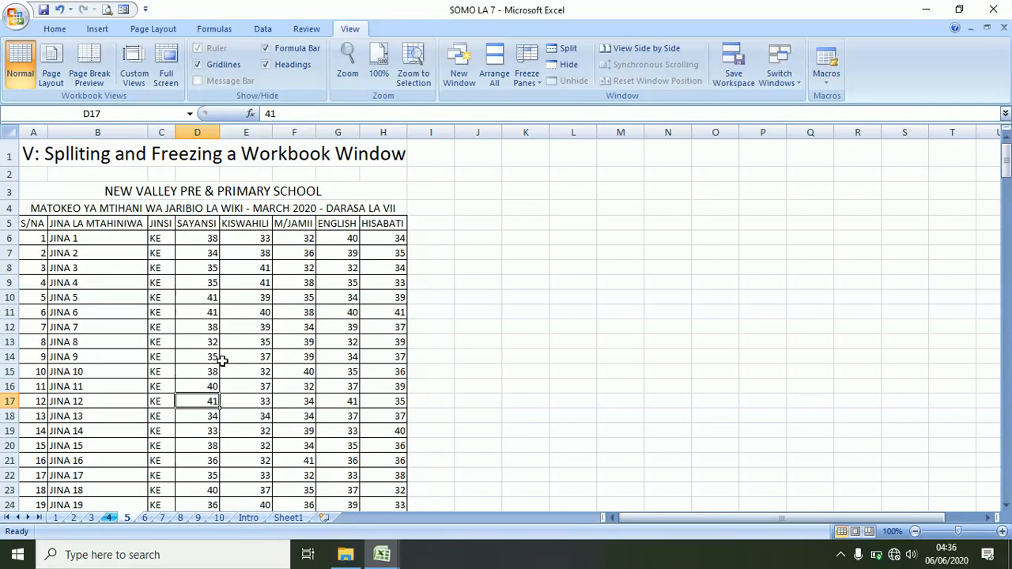
left_click(211, 416)
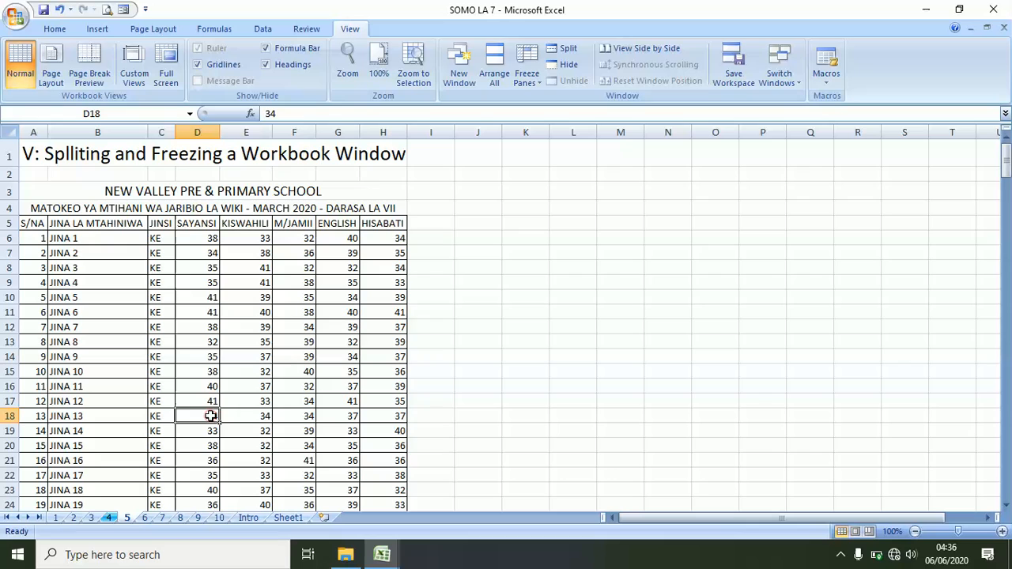
left_click(561, 52)
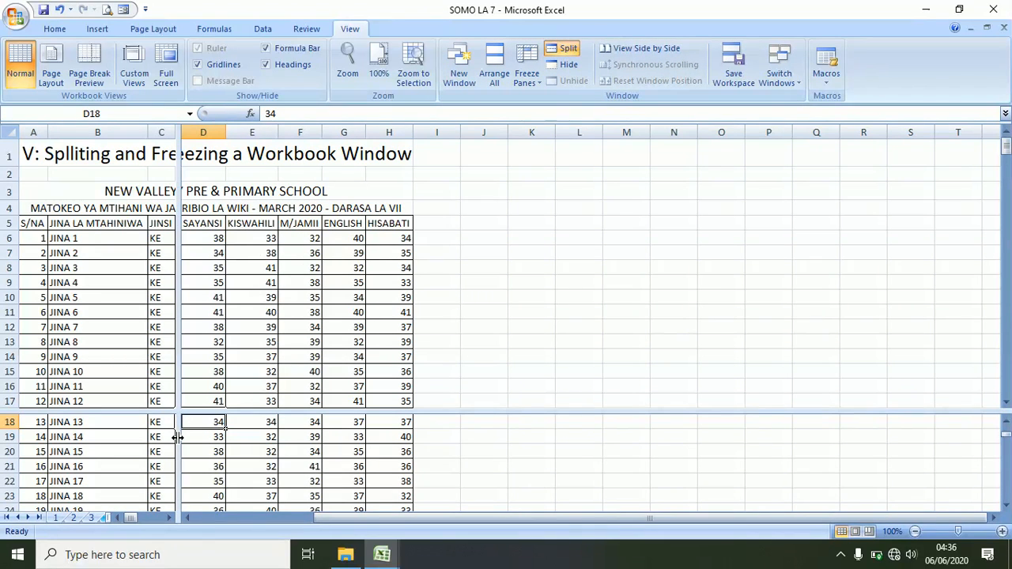
left_click_drag(178, 437, 319, 448)
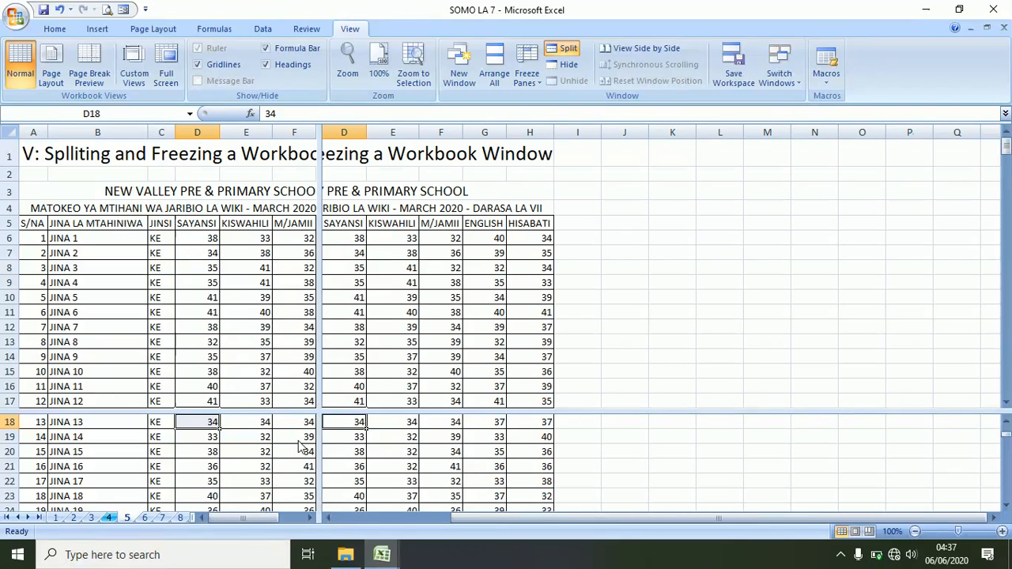
- Shrink and remove the horizontal split, resize the left pane, then drag away the vertical split
left_click_drag(267, 414, 281, 263)
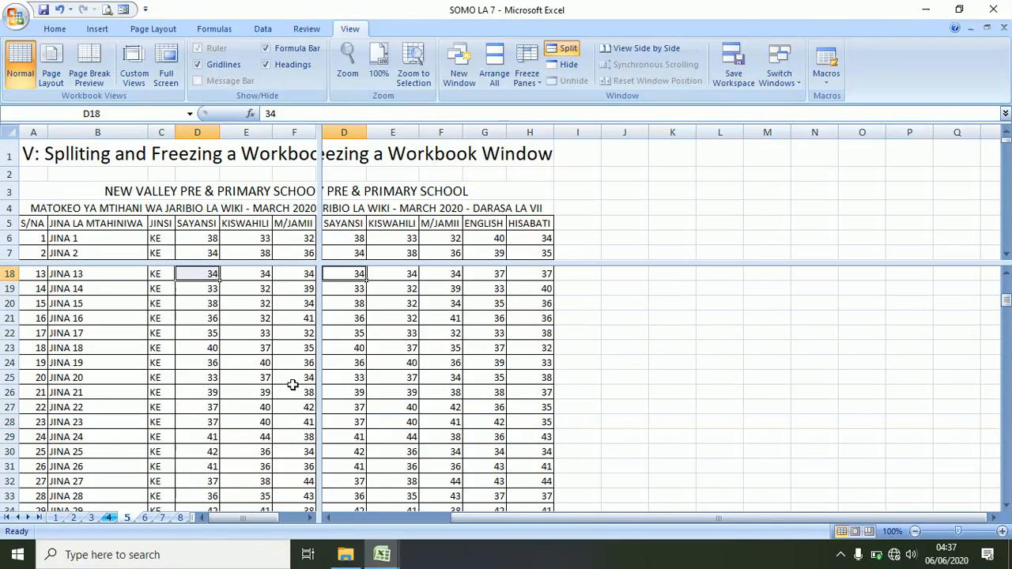
left_click_drag(240, 263, 241, 133)
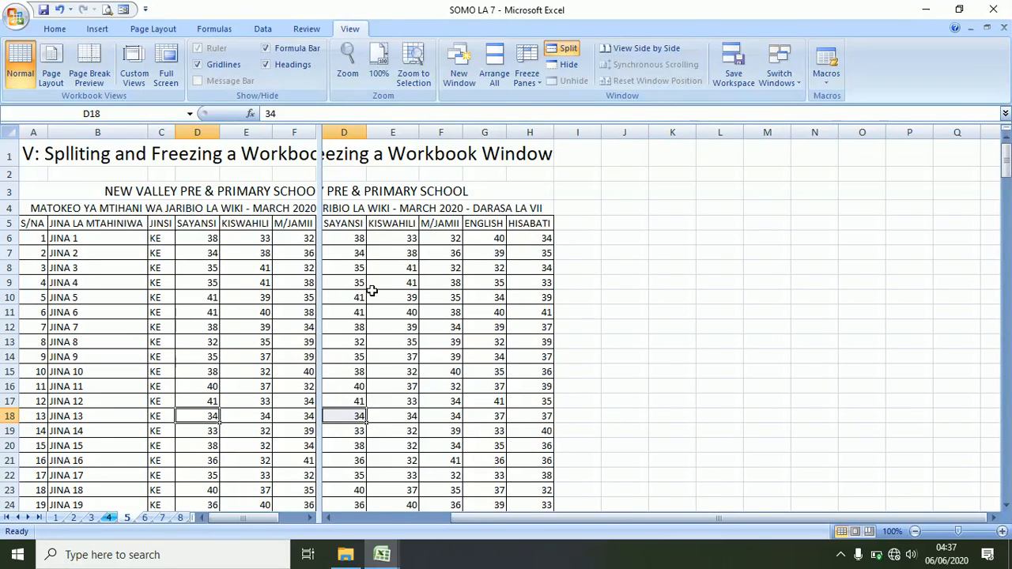
left_click_drag(319, 307, 176, 340)
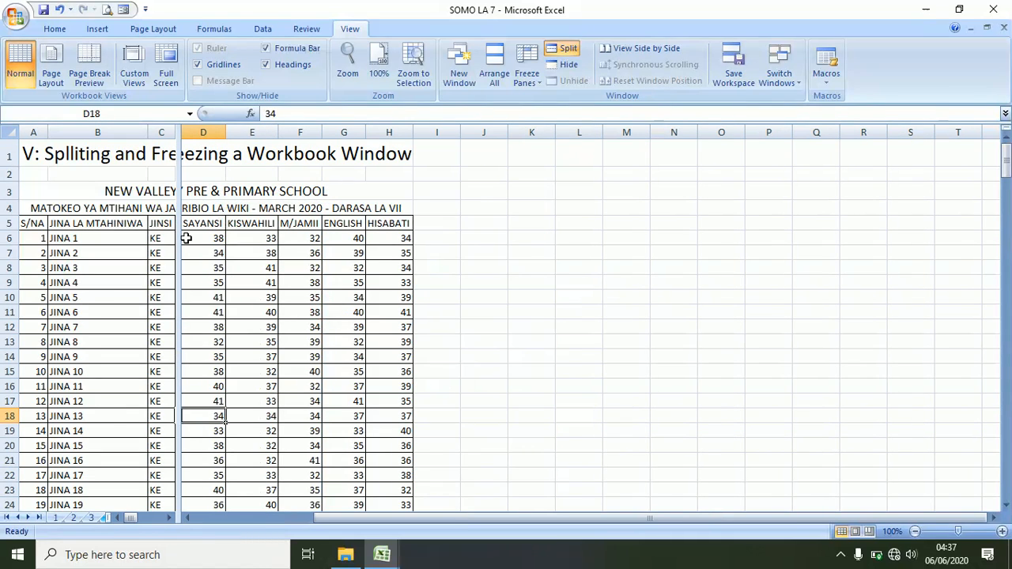
left_click_drag(178, 282, 277, 282)
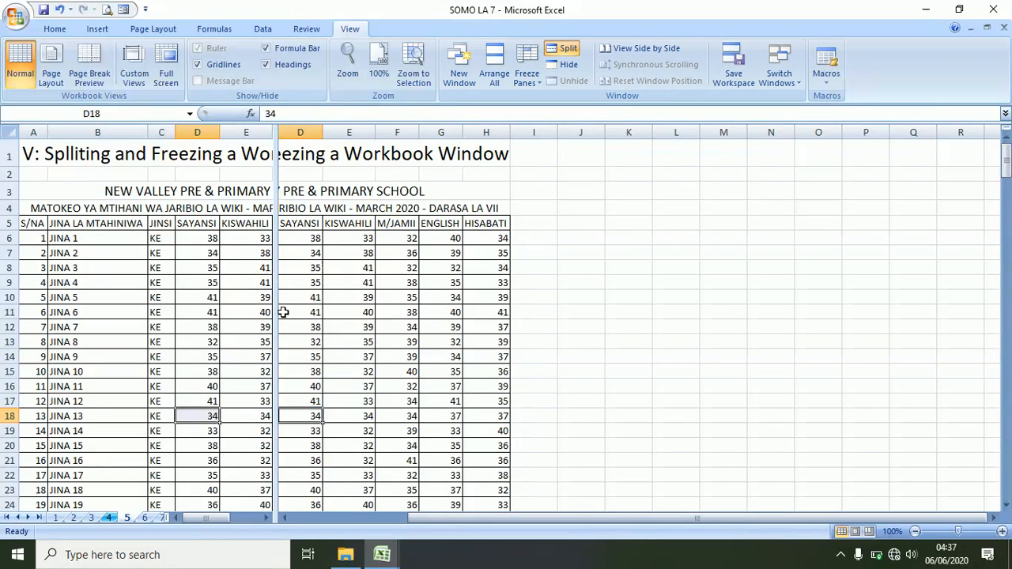
left_click_drag(283, 313, 14, 314)
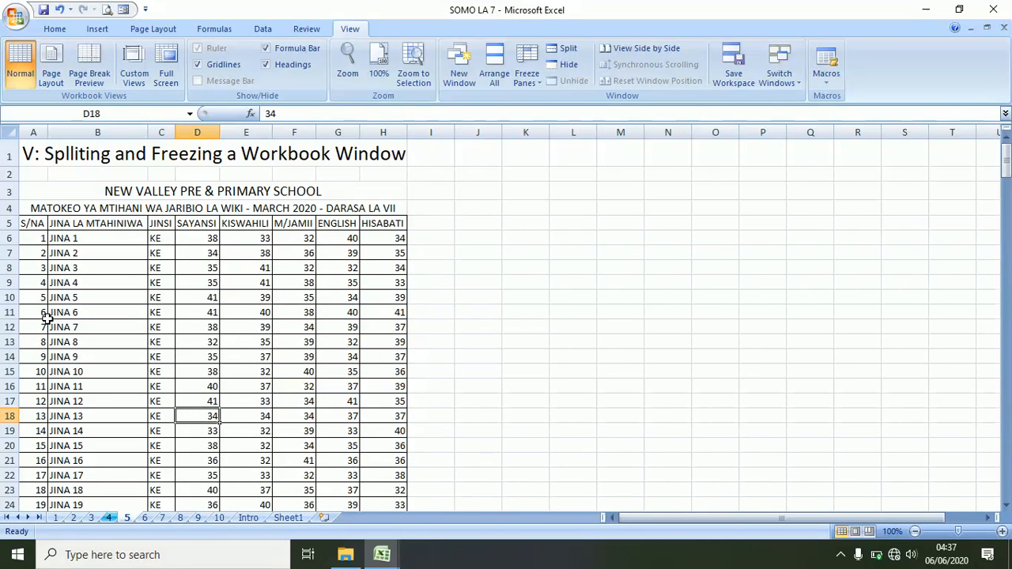
left_click(189, 313)
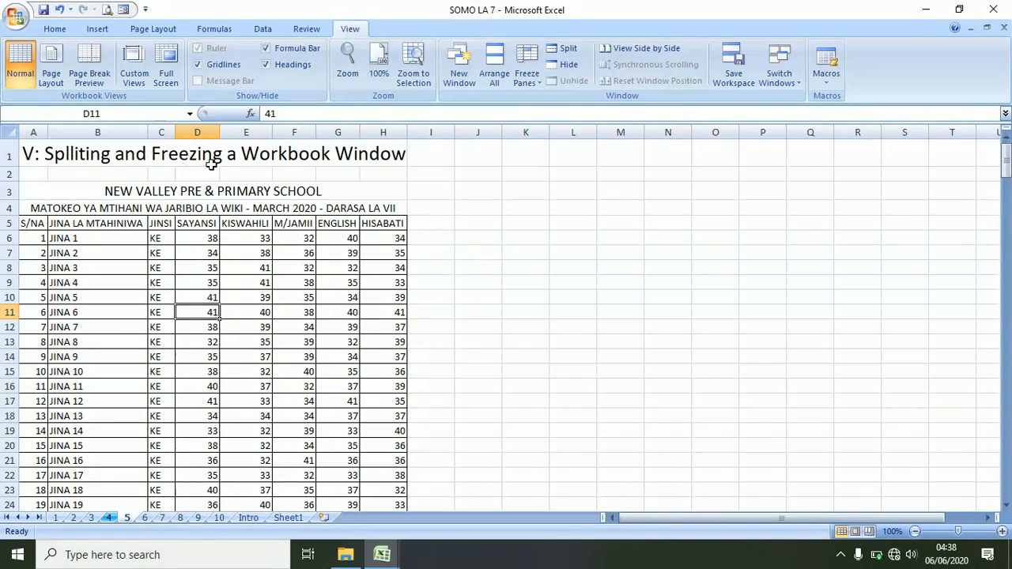
scroll(206, 261, "down", 17)
scroll(214, 252, "down", 19)
scroll(213, 221, "up", 8)
scroll(214, 221, "up", 13)
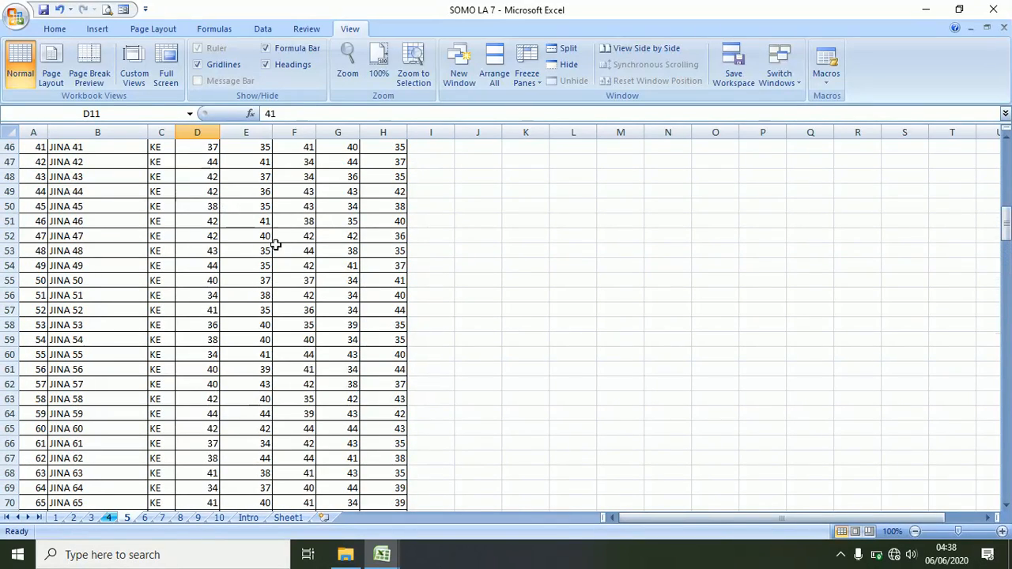
left_click(266, 235)
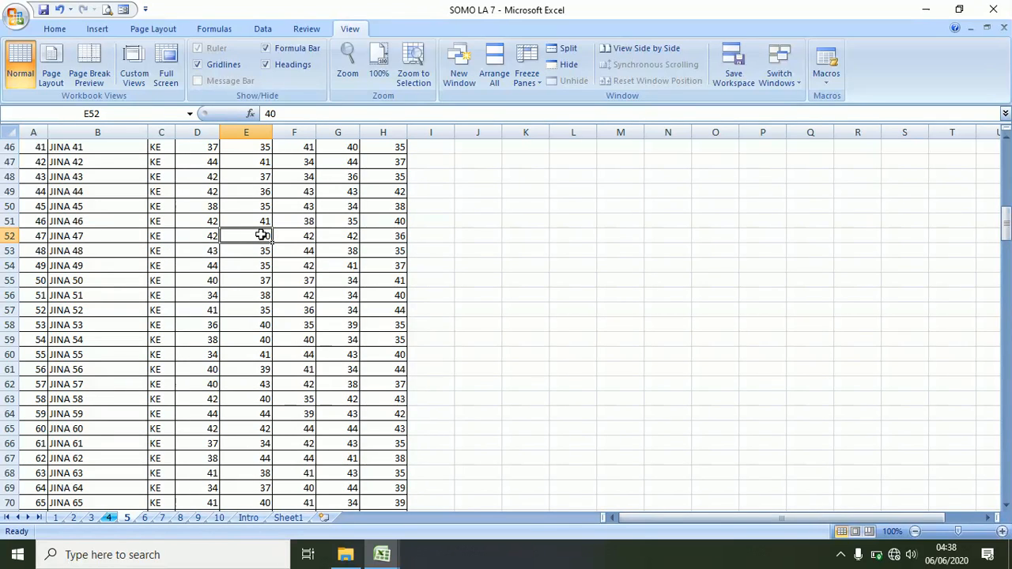
scroll(264, 233, "up", 13)
scroll(265, 233, "up", 2)
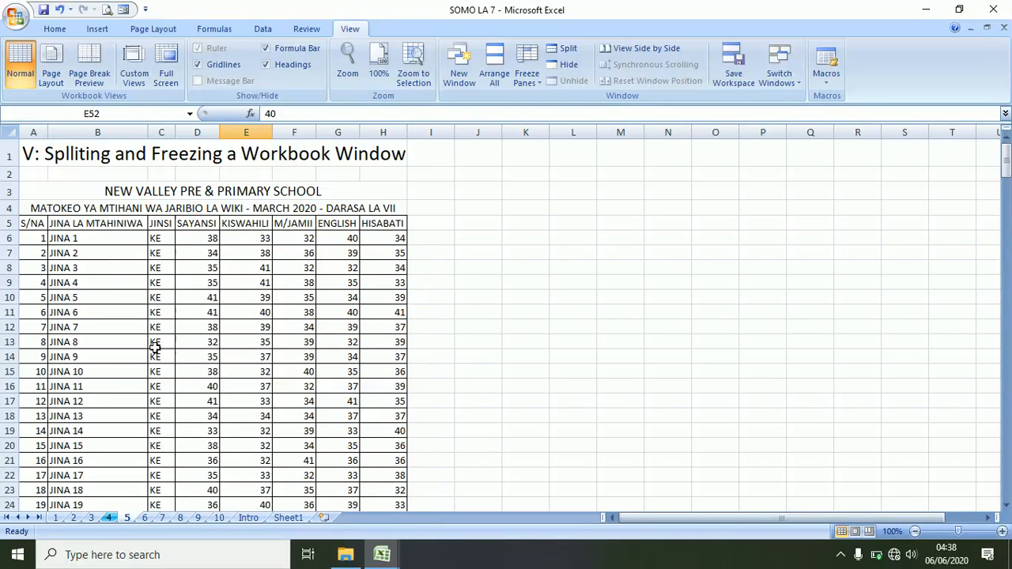
left_click(211, 236)
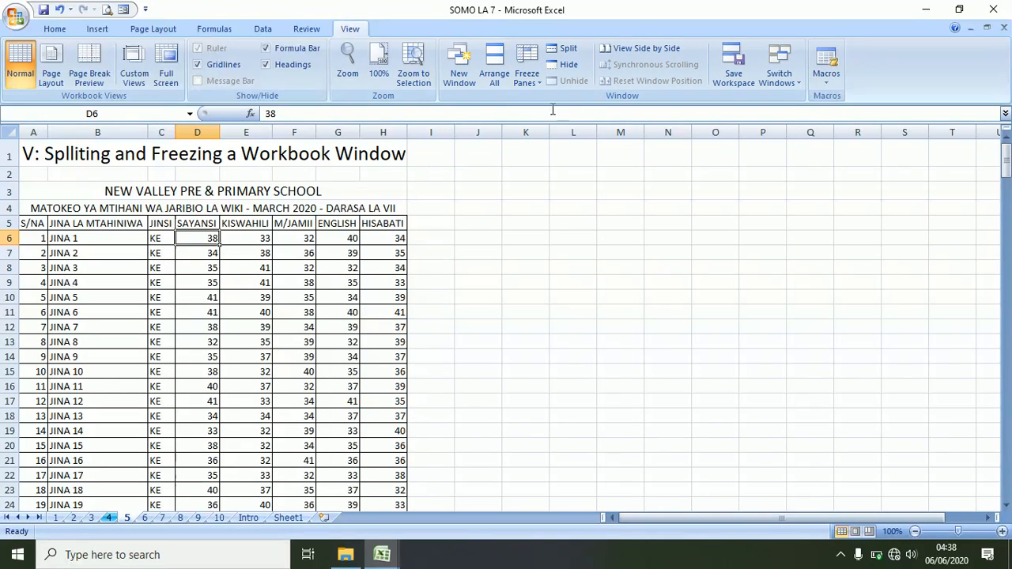
- Freeze panes at D6 so rows 1–5 and columns A–C stay fixed while scrolling
left_click(537, 87)
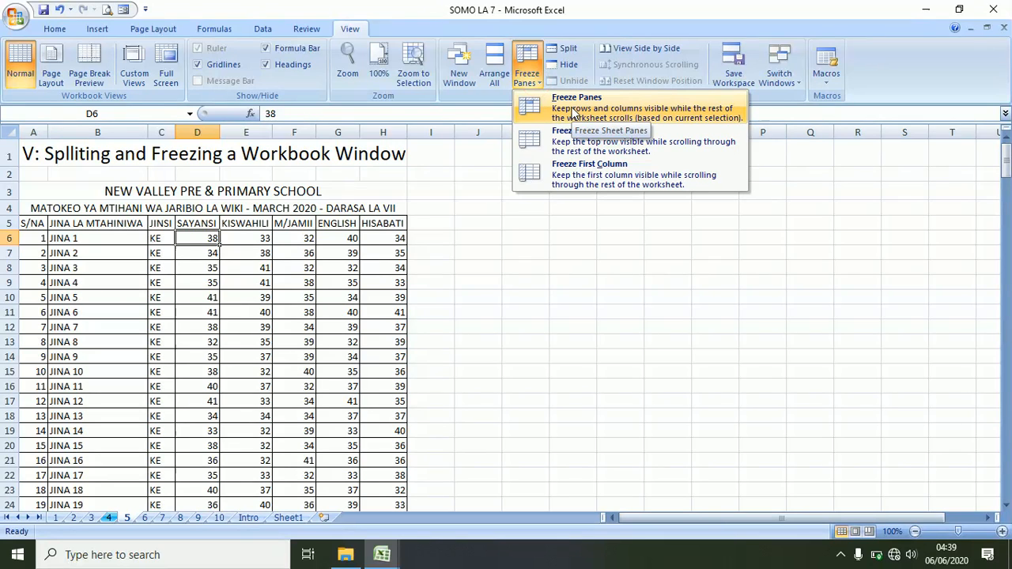
left_click(588, 104)
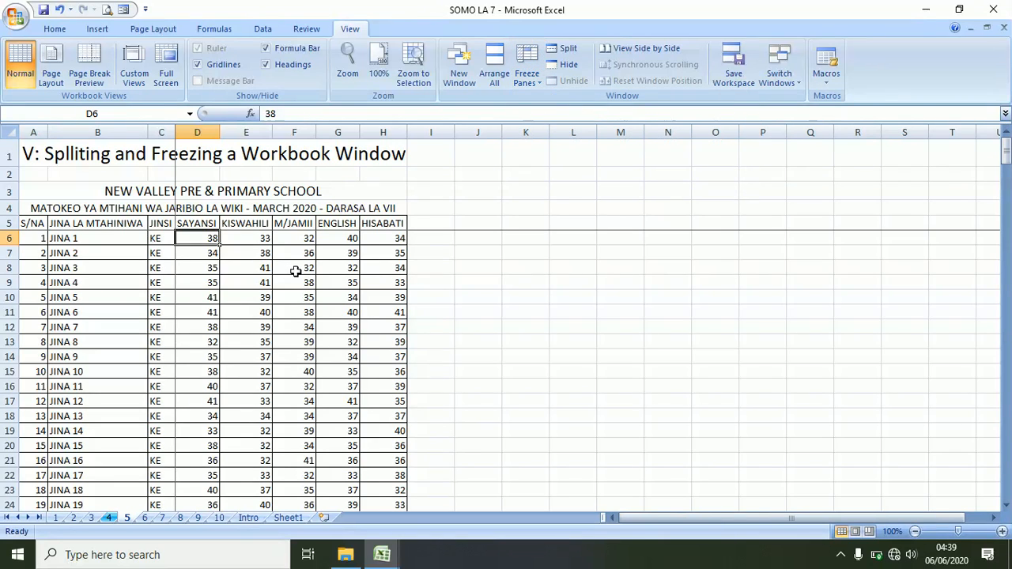
scroll(208, 353, "down", 8)
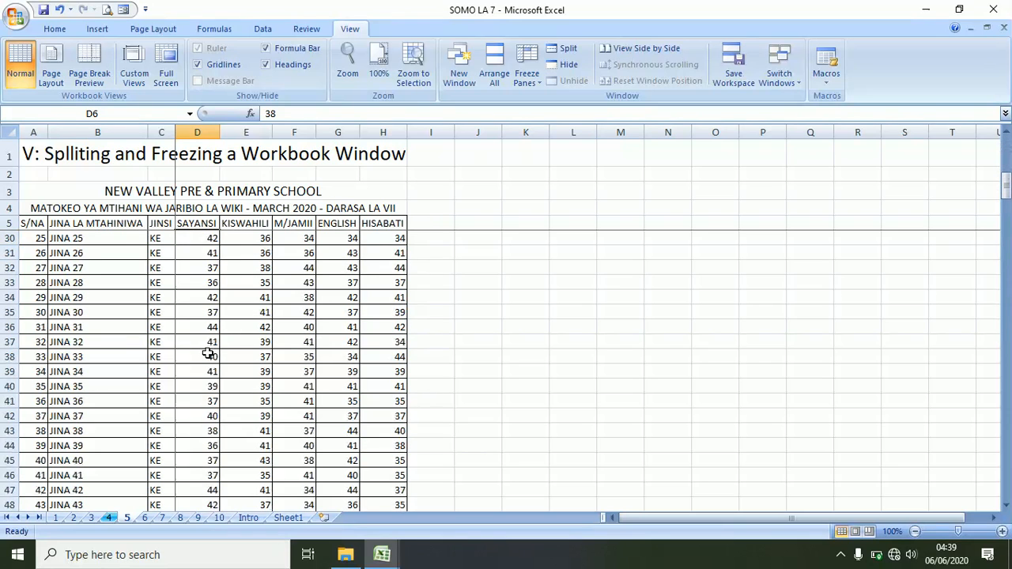
scroll(208, 354, "down", 6)
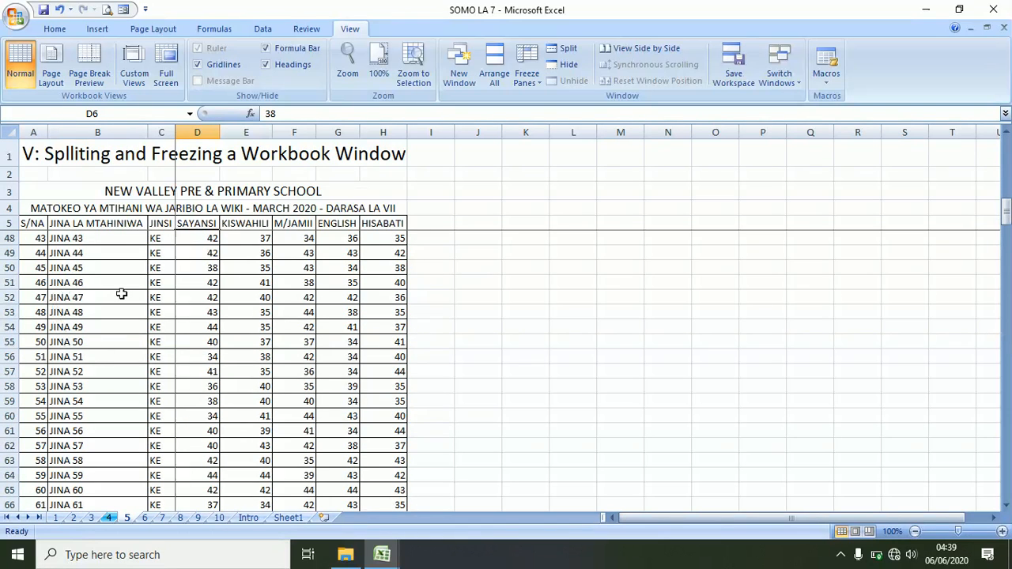
- Change the KISWAHILI score in E52 to 43
left_click(251, 298)
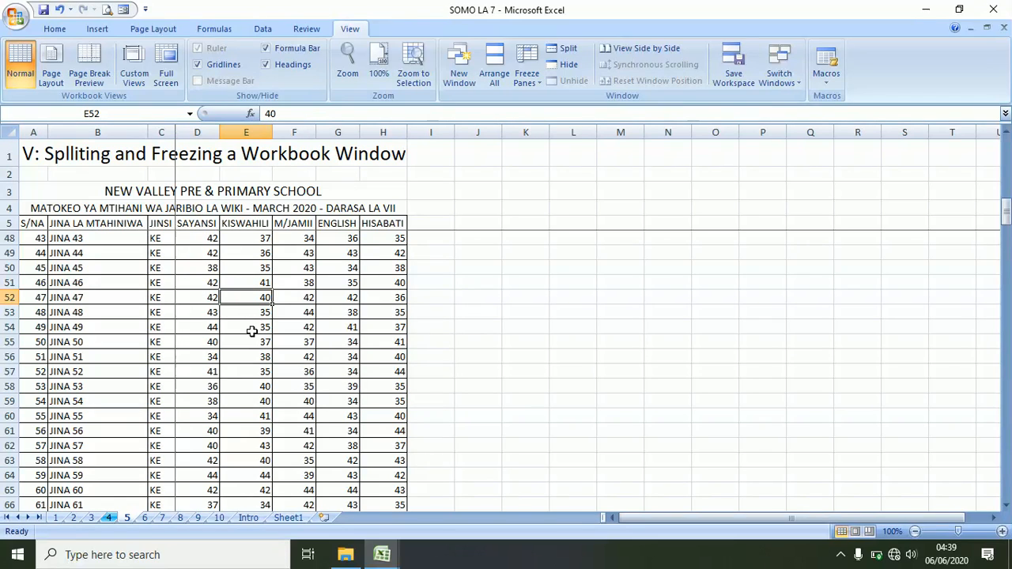
type("43")
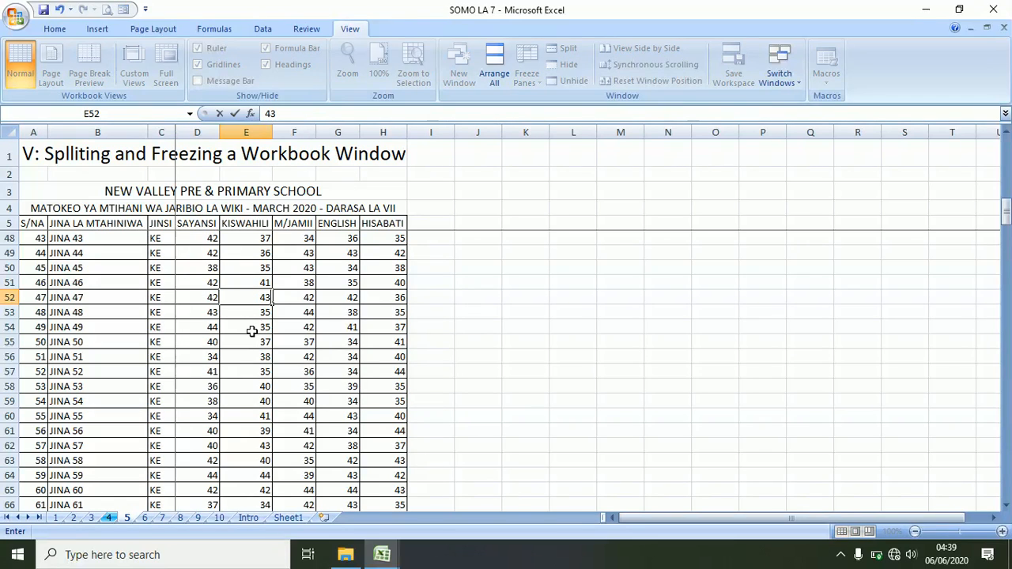
key("Return")
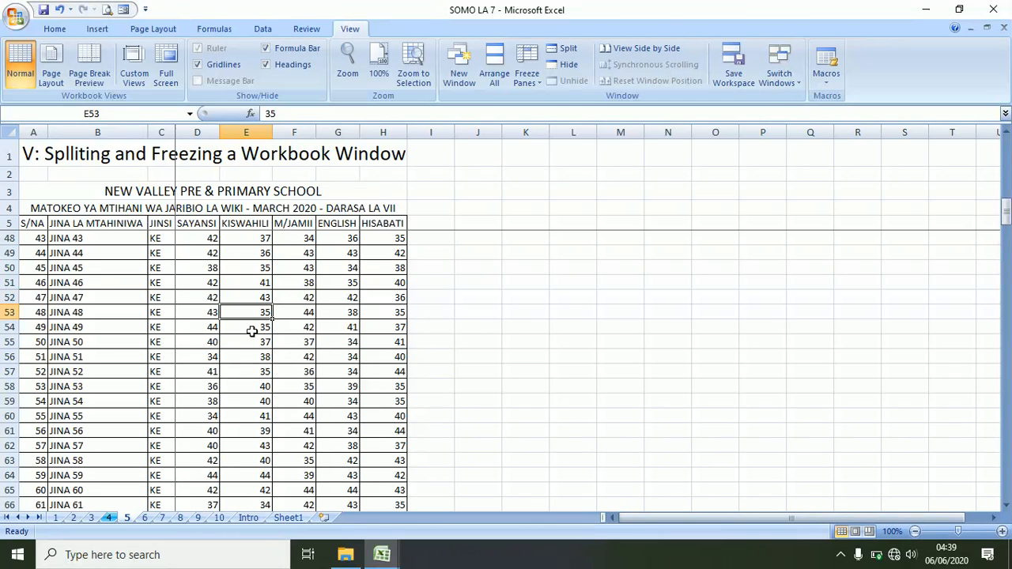
- Move right and back along row 53 to test the frozen columns, then select D49 and D48
scroll(236, 322, "down", 3)
scroll(236, 322, "up", 3)
key("Right")
key("Right")
key("Right")
key("Right")
key("Right")
key("Right")
key("Right")
key("Right")
key("Right")
key("Right")
key("Right")
key("Right")
key("Right")
key("Right")
key("Right")
key("Right")
key("Right")
key("Right")
key("Right")
key("Right")
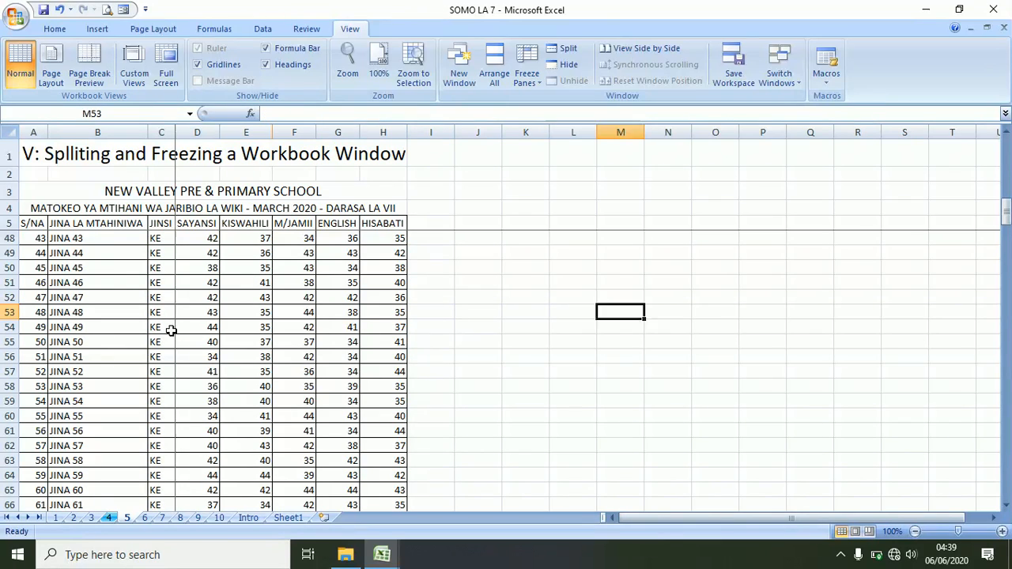
key("Right")
key("Right")
key("Right")
key("Right")
key("Right")
key("Right")
key("Right")
key("Right")
key("Right")
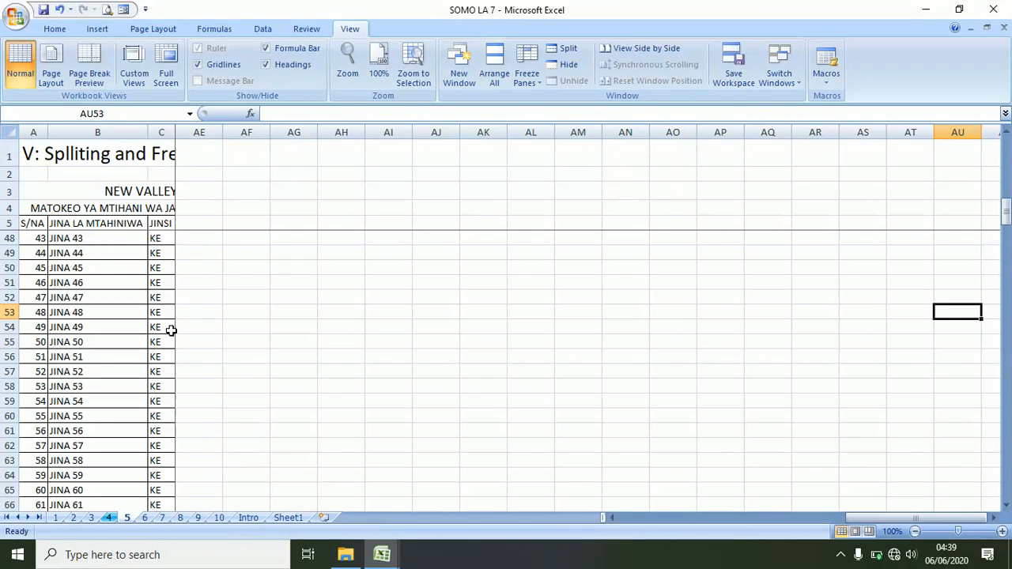
key("Left")
key("Left")
key("Left")
key("Left")
key("Left")
key("Left")
key("Left")
key("Left")
key("Left")
key("Left")
key("Left")
key("Left")
key("Left")
key("Left")
key("Left")
key("Left")
key("Left")
key("Left")
key("Left")
key("Left")
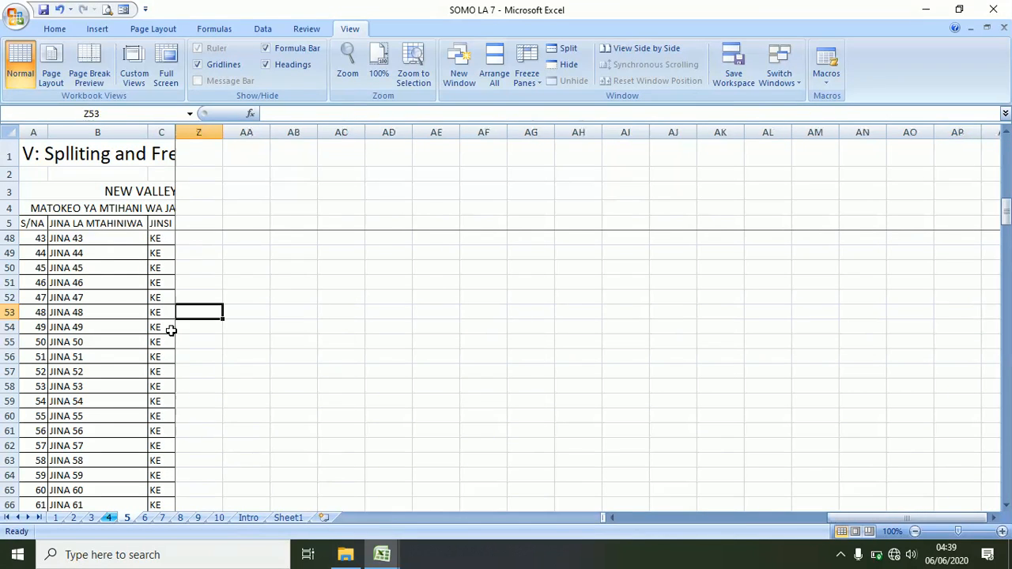
key("Left")
key("Left")
key("Left")
key("Left")
key("Left")
key("Left")
key("Left")
key("Left")
key("Left")
key("Left")
key("Left")
key("Left")
key("Left")
key("Left")
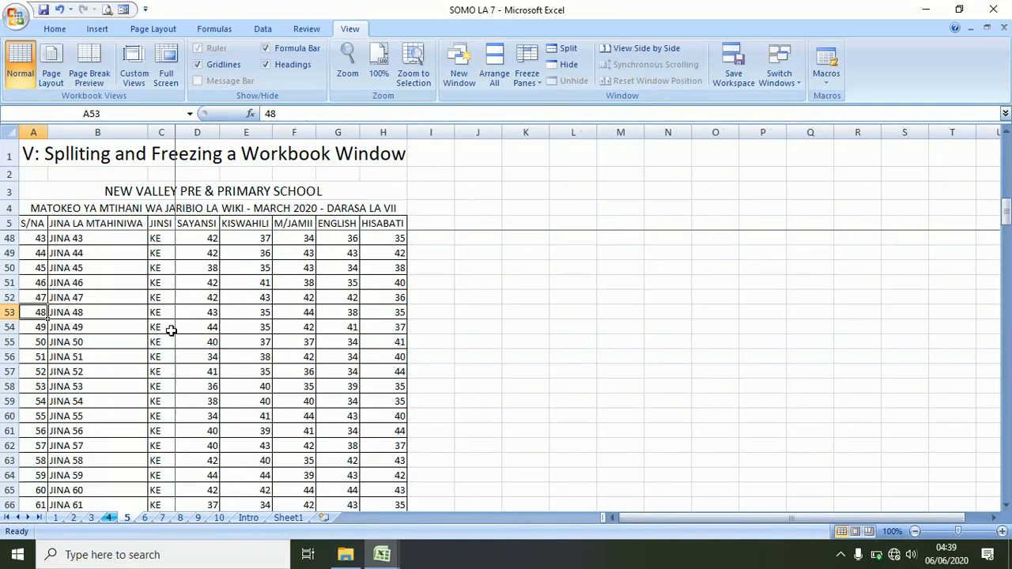
left_click(195, 249)
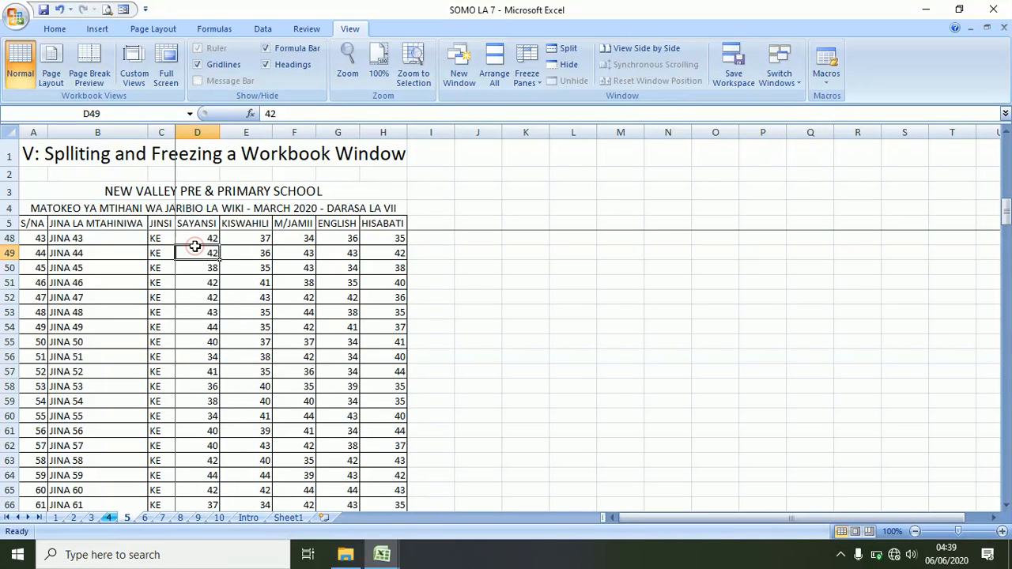
left_click(196, 235)
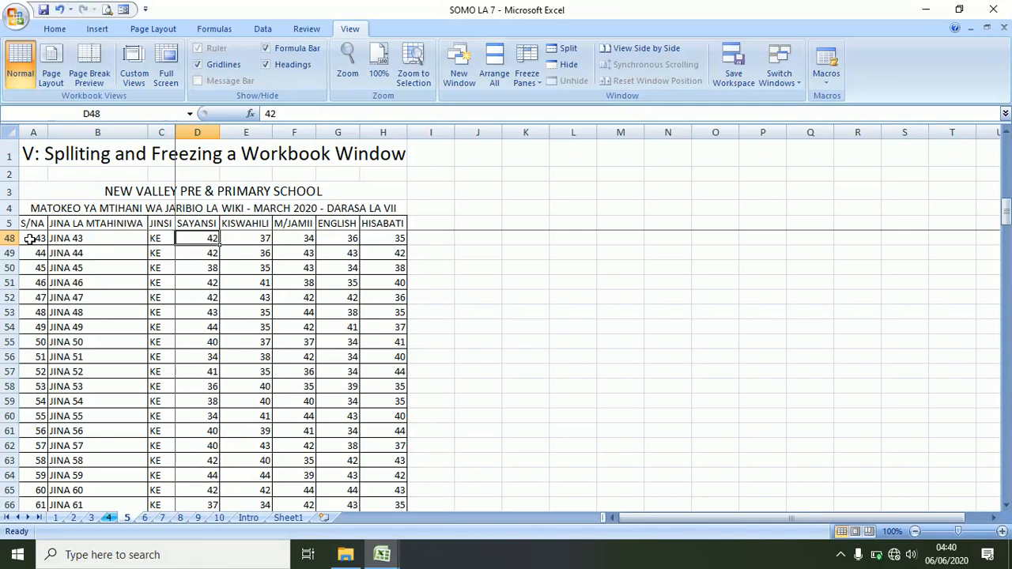
- Release the D6 freeze and freeze only the top row instead
left_click(530, 74)
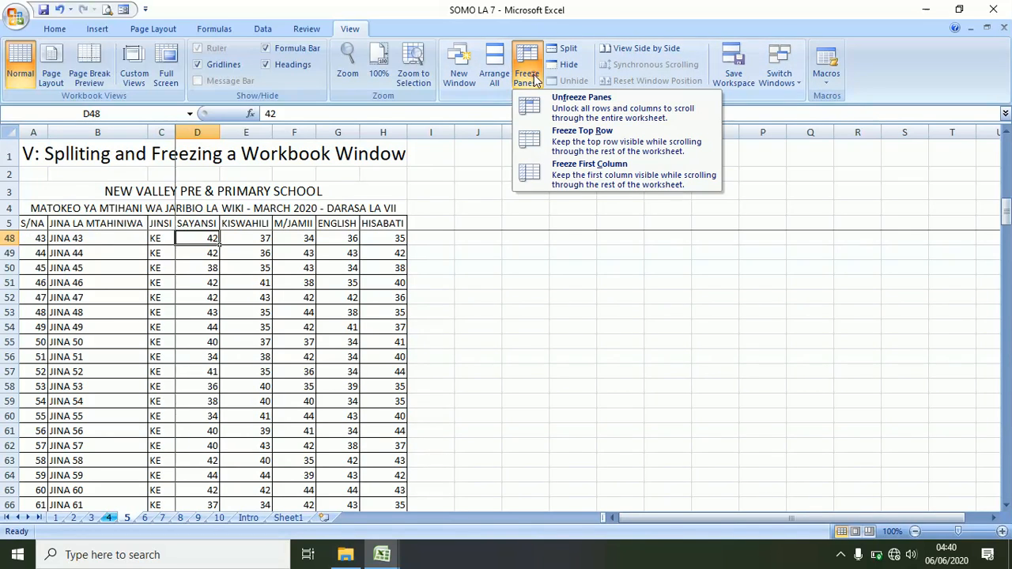
left_click(583, 105)
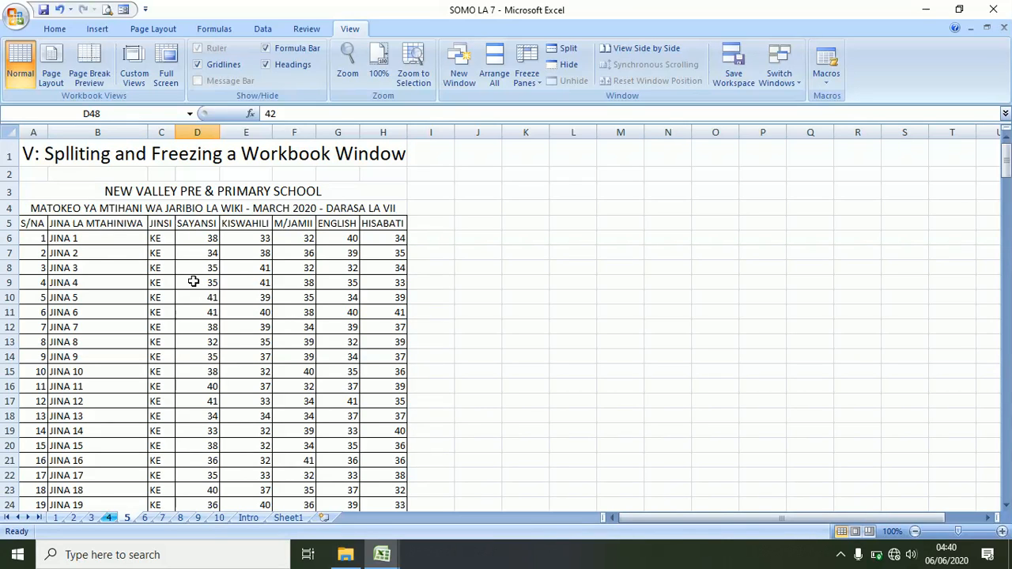
left_click(527, 74)
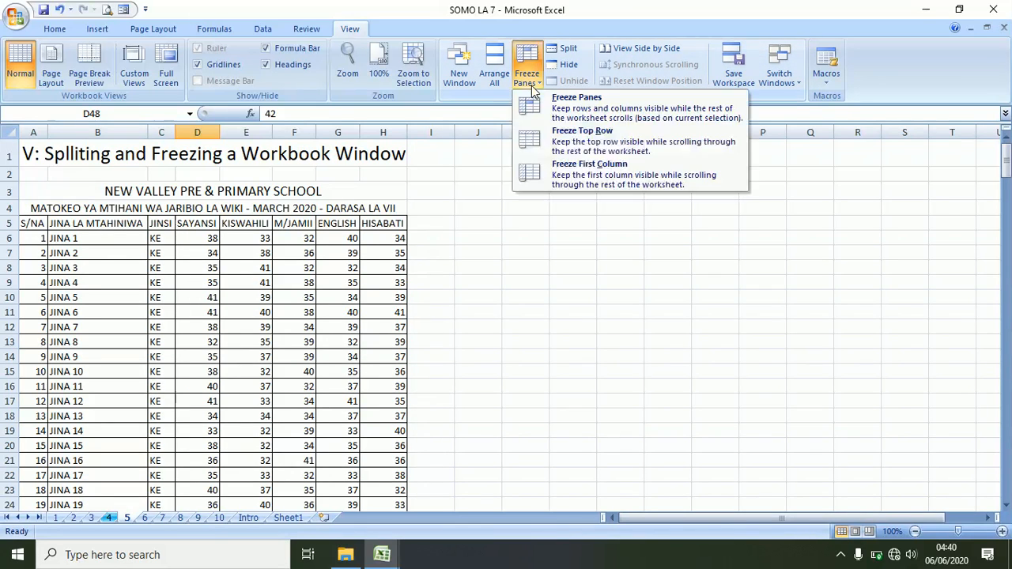
left_click(571, 135)
- Scroll down and back up under the fixed title row, then unfreeze the panes
scroll(278, 292, "down", 5)
scroll(278, 292, "down", 19)
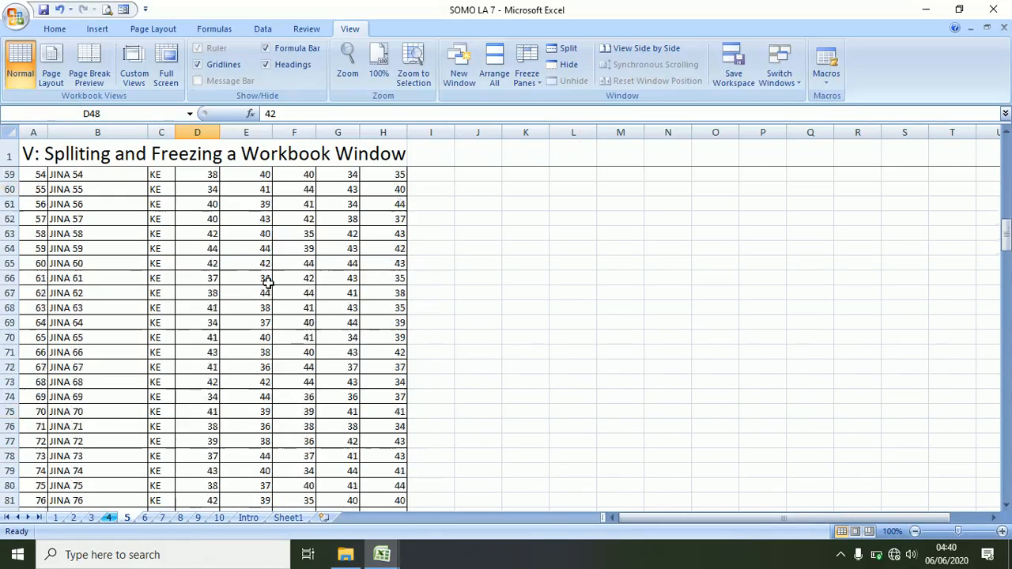
scroll(214, 284, "down", 18)
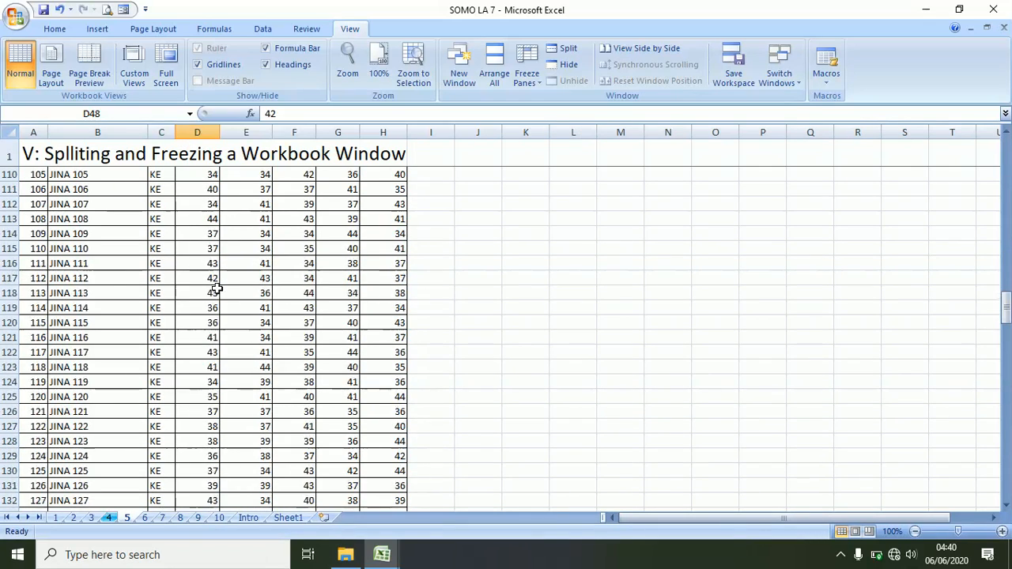
scroll(213, 283, "up", 20)
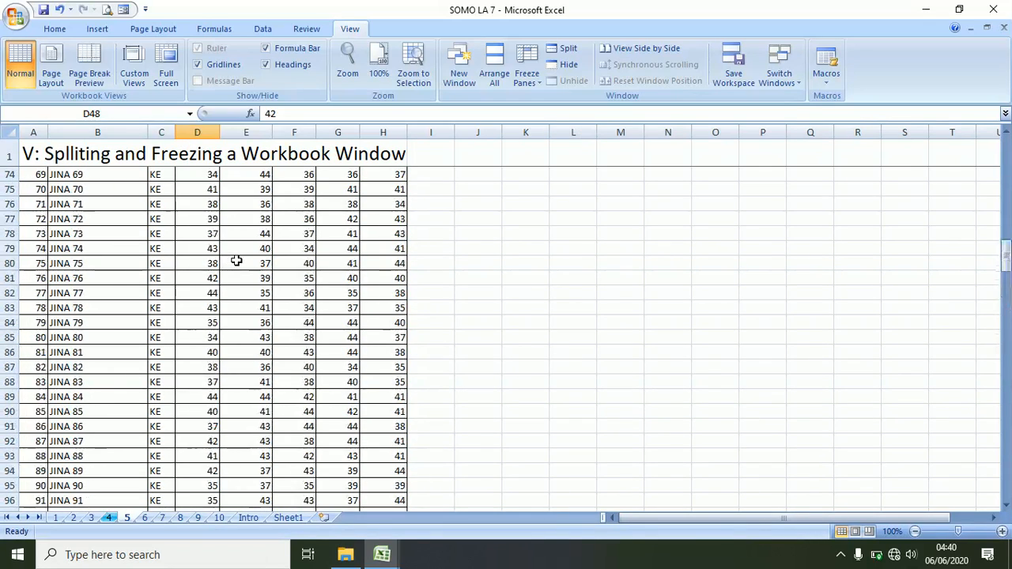
scroll(238, 246, "up", 6)
left_click(540, 82)
left_click(591, 117)
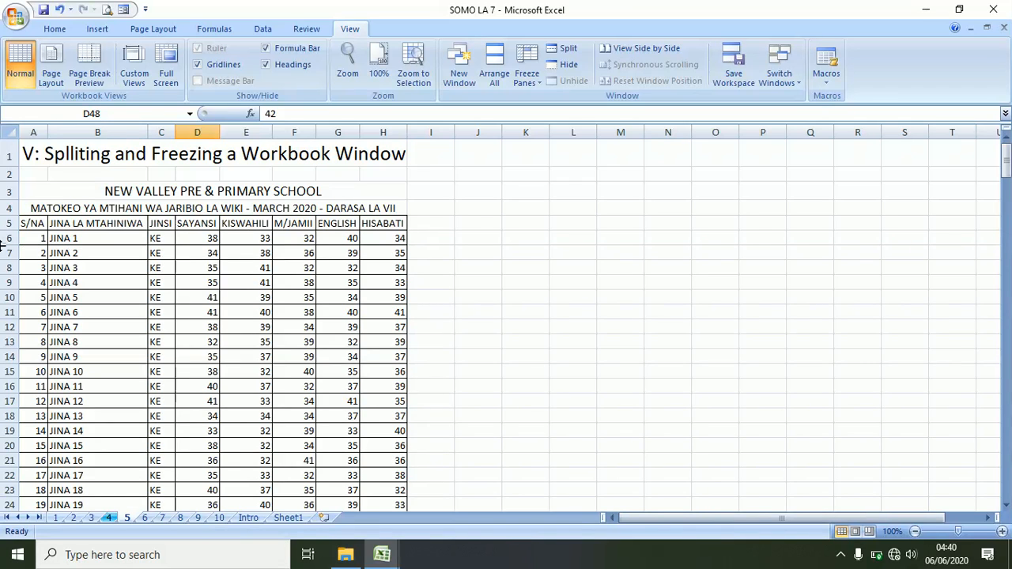
- Freeze the first column and move along row 35 out to column BB and back to A
left_click(527, 78)
left_click(581, 177)
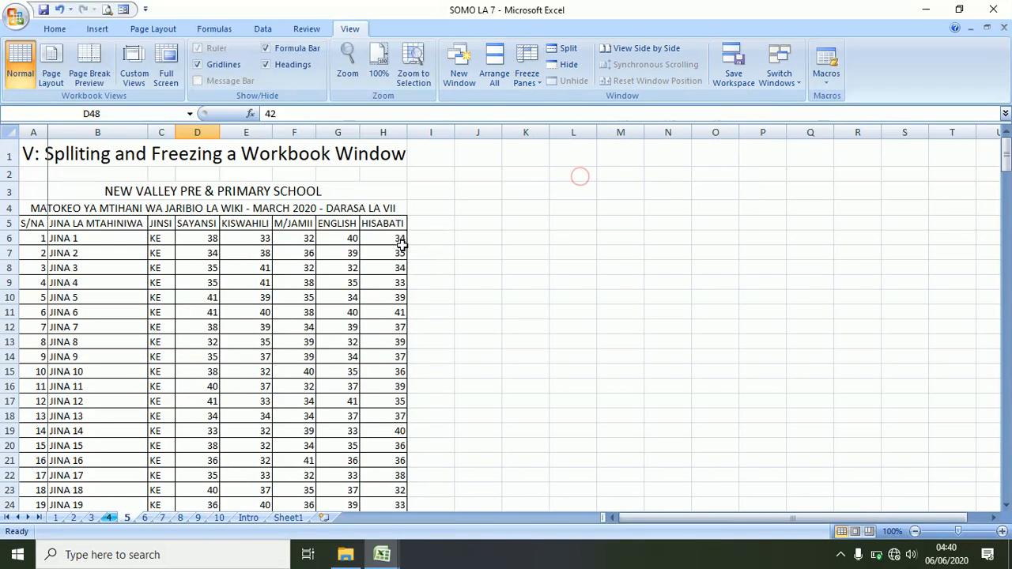
key("Right")
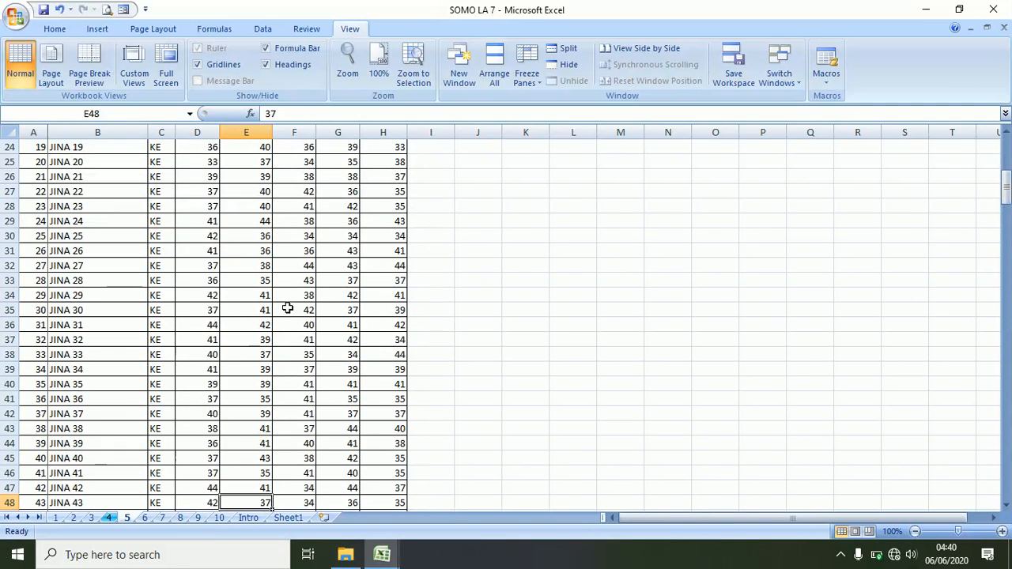
left_click(287, 308)
key("Right")
key("Right")
key("Right")
key("Right")
key("Right")
key("Right")
key("Right")
key("Right")
key("Right")
key("Right")
key("Right")
key("Right")
key("Right")
key("Right")
key("Right")
key("Right")
key("Right")
key("Right")
key("Right")
key("Right")
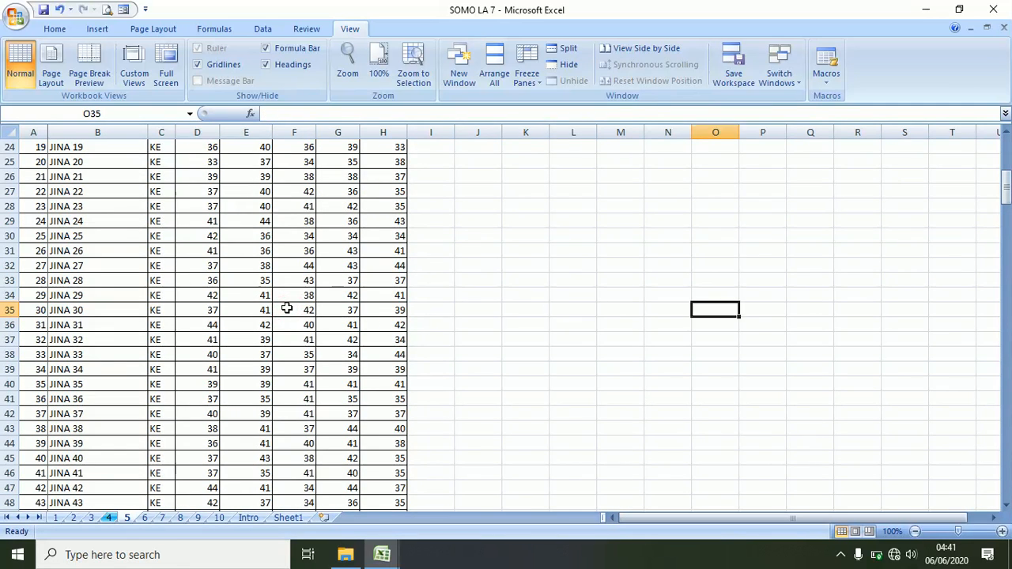
key("Right")
key("Right")
key("Right")
key("Right")
key("Right")
key("Right")
key("Right")
key("Right")
key("Right")
key("Right")
key("Right")
key("Right")
key("Right")
key("Right")
key("Right")
key("Right")
key("Right")
key("Right")
key("Right")
key("Right")
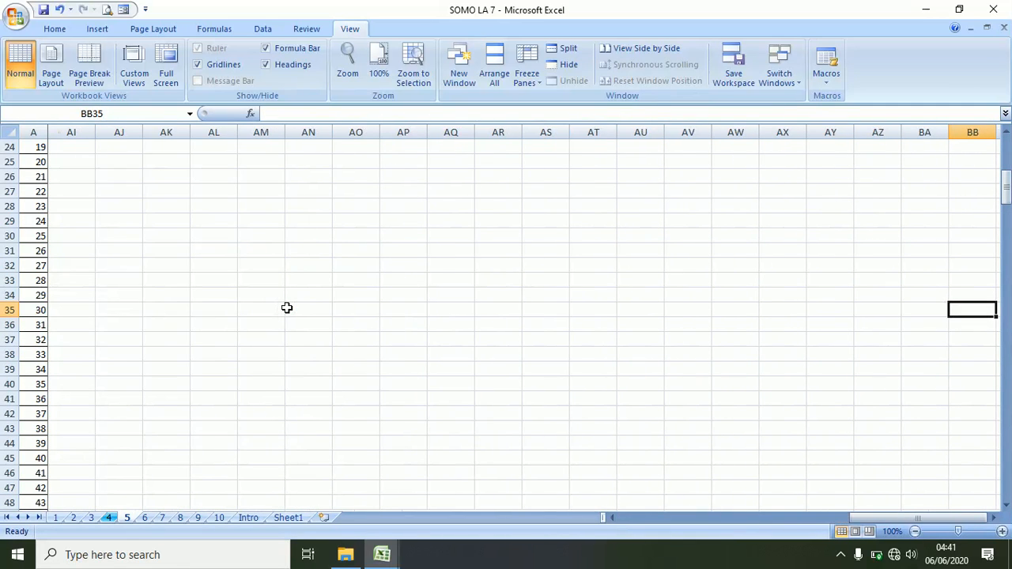
key("Left")
key("Left")
key("Left")
key("Left")
key("Left")
key("Left")
key("Left")
key("Left")
key("Left")
key("Left")
key("Left")
key("Left")
key("Left")
key("Left")
key("Left")
key("Left")
key("Left")
key("Left")
key("Left")
key("Left")
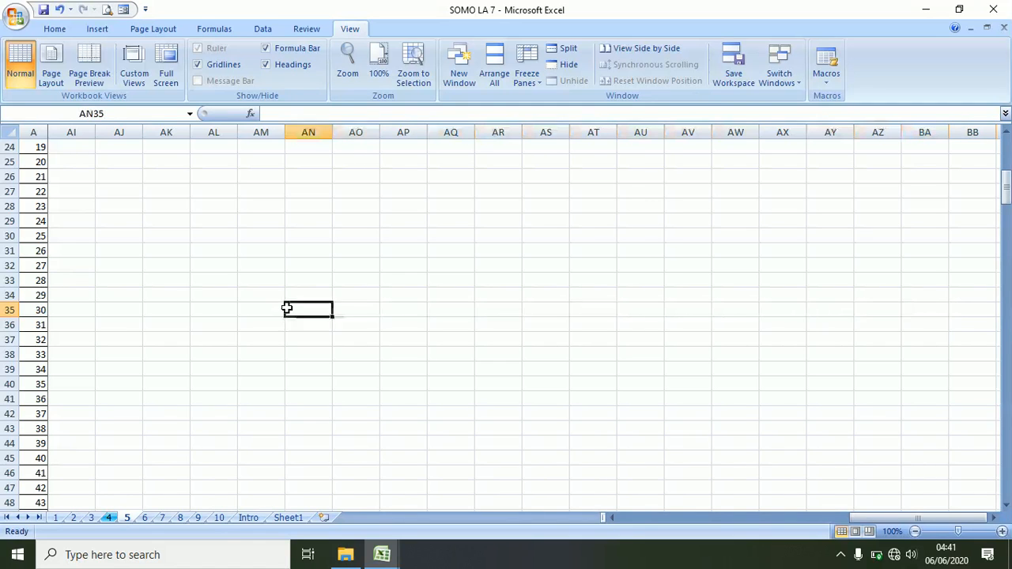
key("Left")
key("Left")
key("Left")
key("Left")
key("Left")
key("Left")
key("Left")
key("Left")
key("Left")
key("Left")
key("Left")
key("Left")
key("Left")
key("Left")
key("Left")
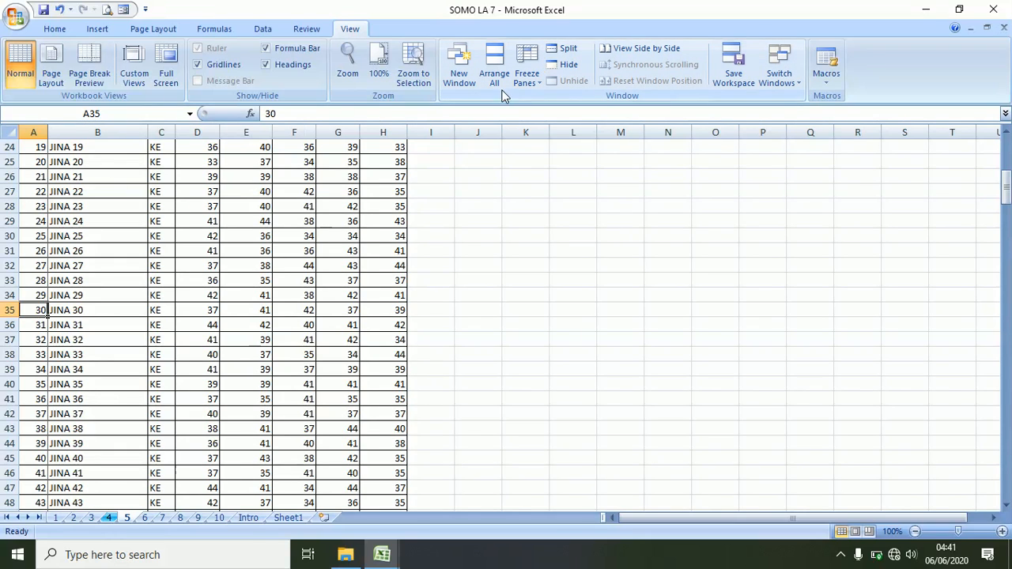
left_click(348, 28)
- Unfreeze the first column, select D32 and D11, then switch to sheet 6
left_click(540, 82)
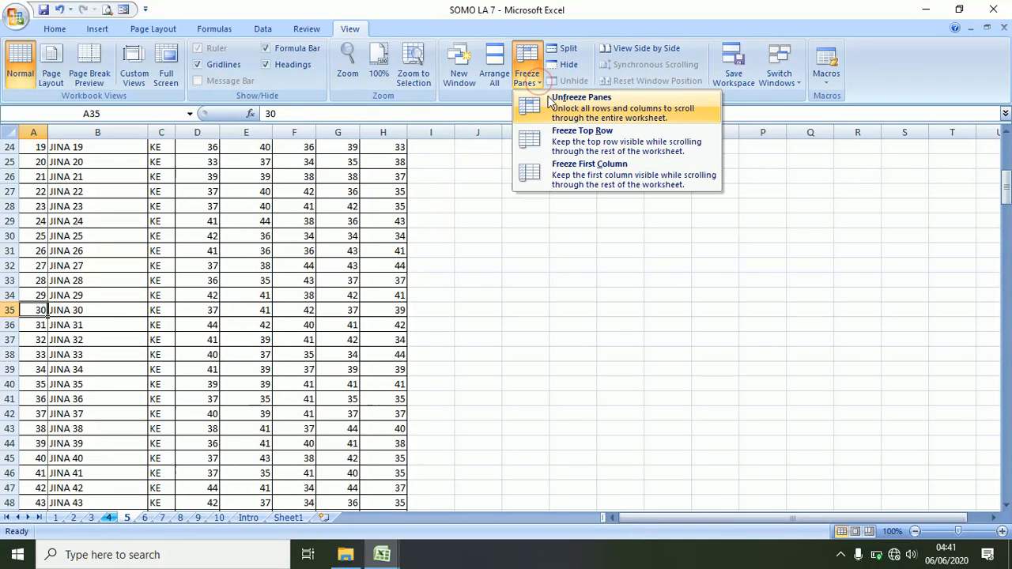
left_click(566, 105)
left_click(213, 267)
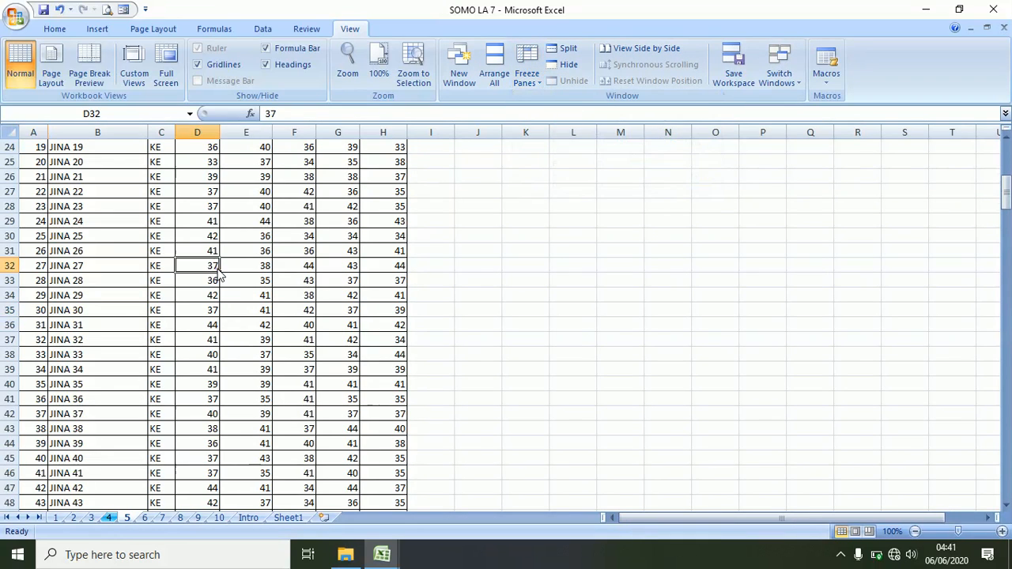
scroll(190, 316, "up", 8)
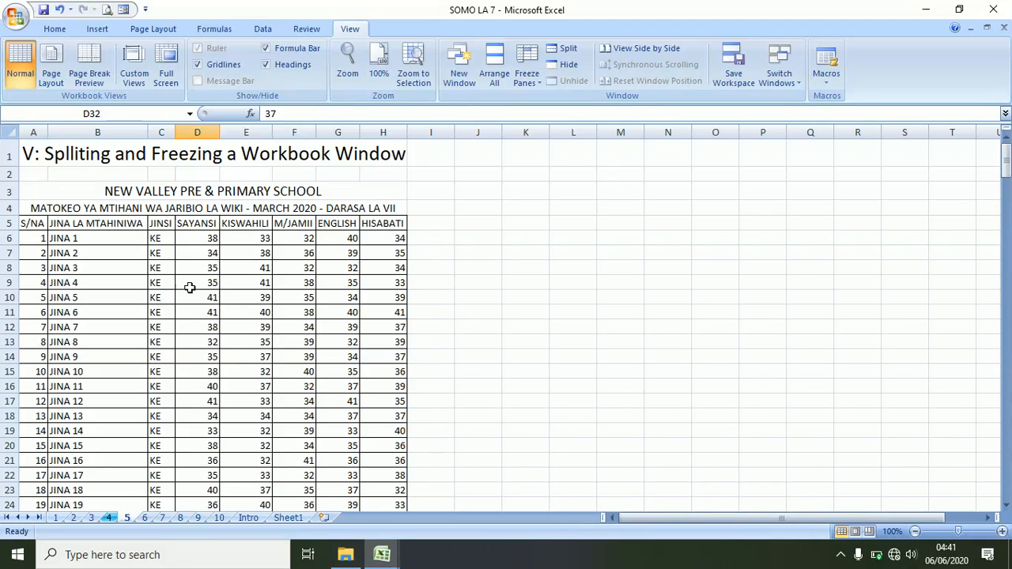
left_click(189, 311)
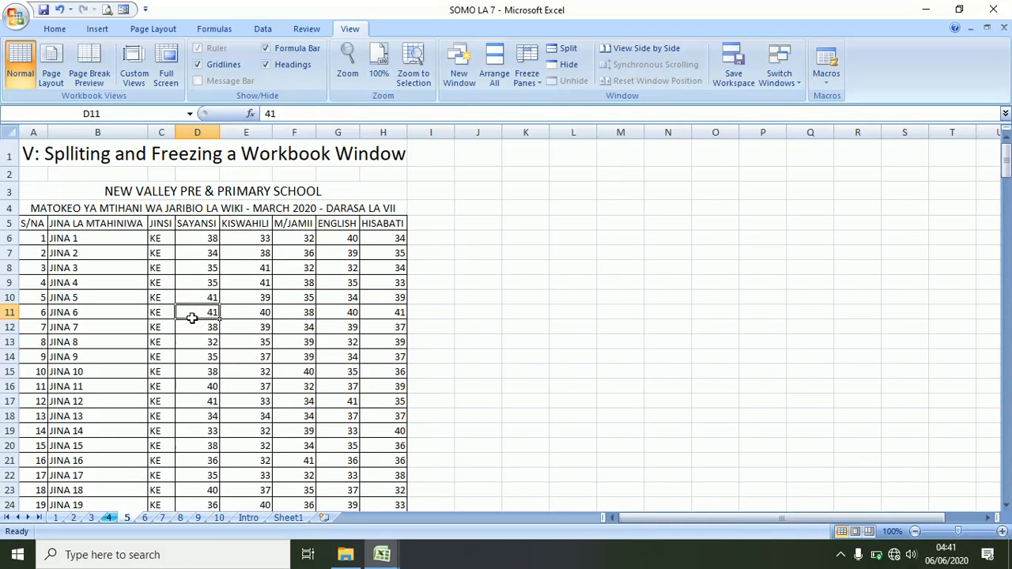
left_click(145, 518)
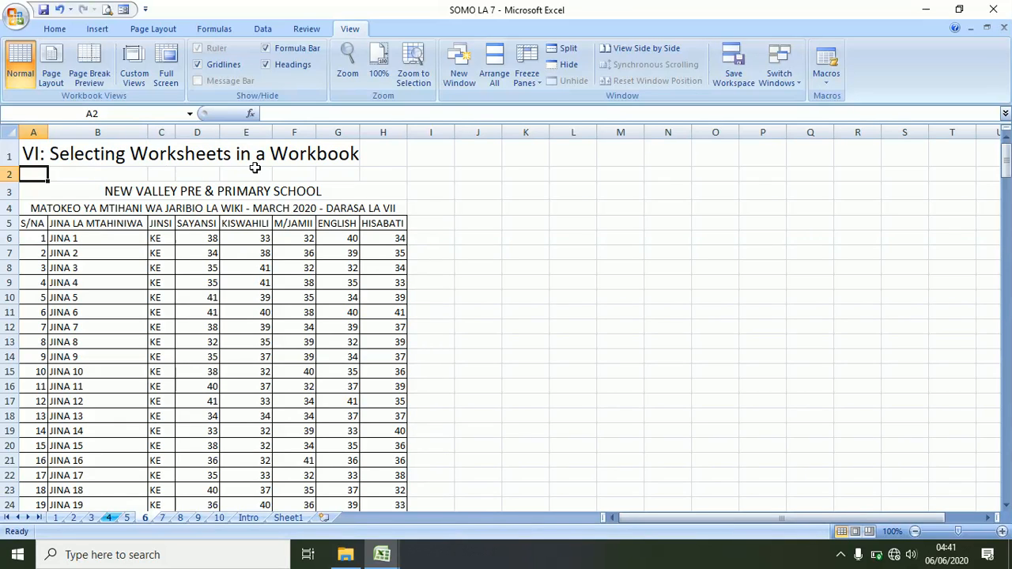
- Select the entire sheet 6, then clear it by choosing cell C13
left_click(208, 324)
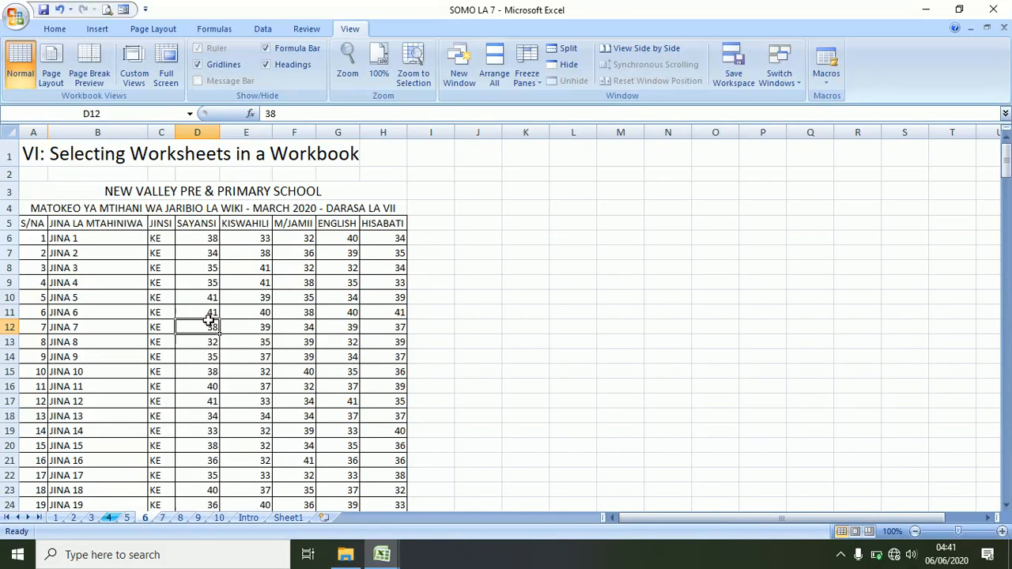
left_click(8, 133)
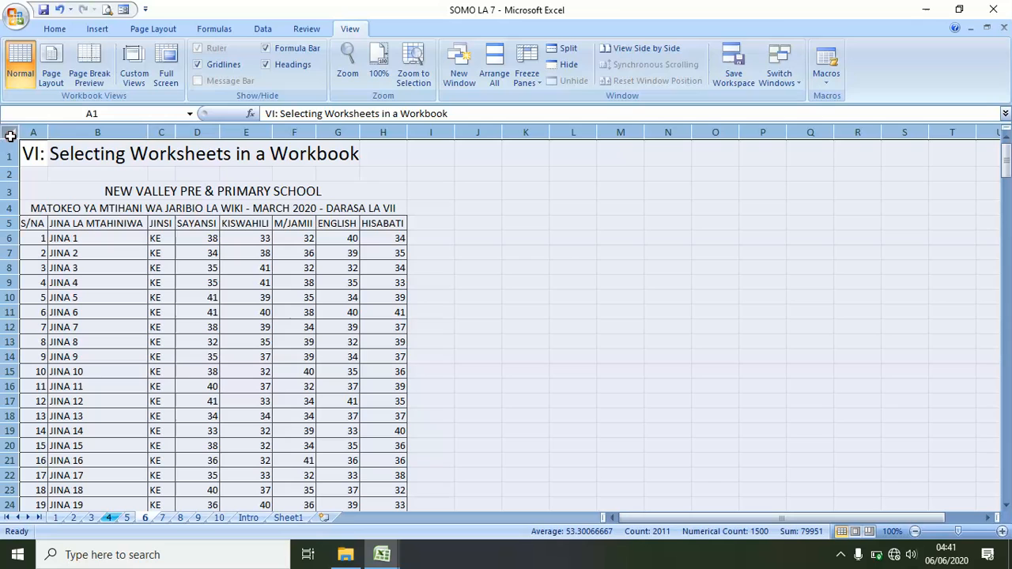
left_click(172, 339)
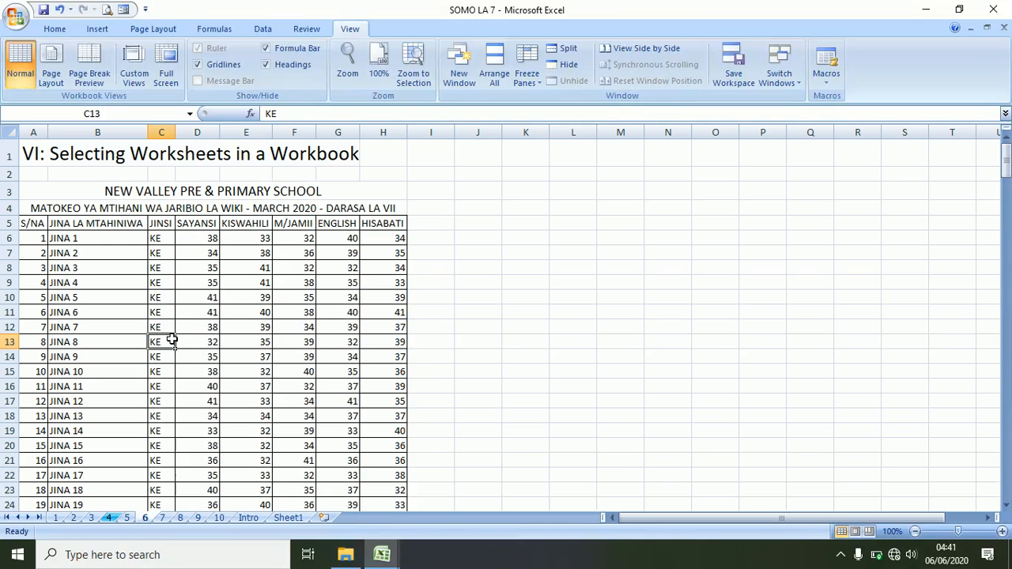
- Group sheets 1 through 4 and select cell D20 on the grouped sheets
left_click(57, 518)
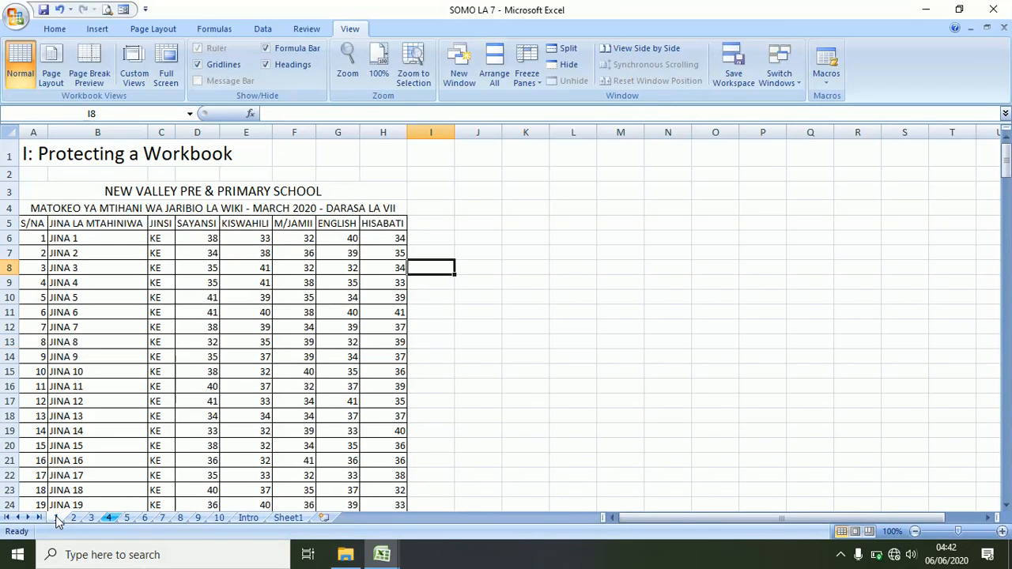
left_click(109, 518, "shift")
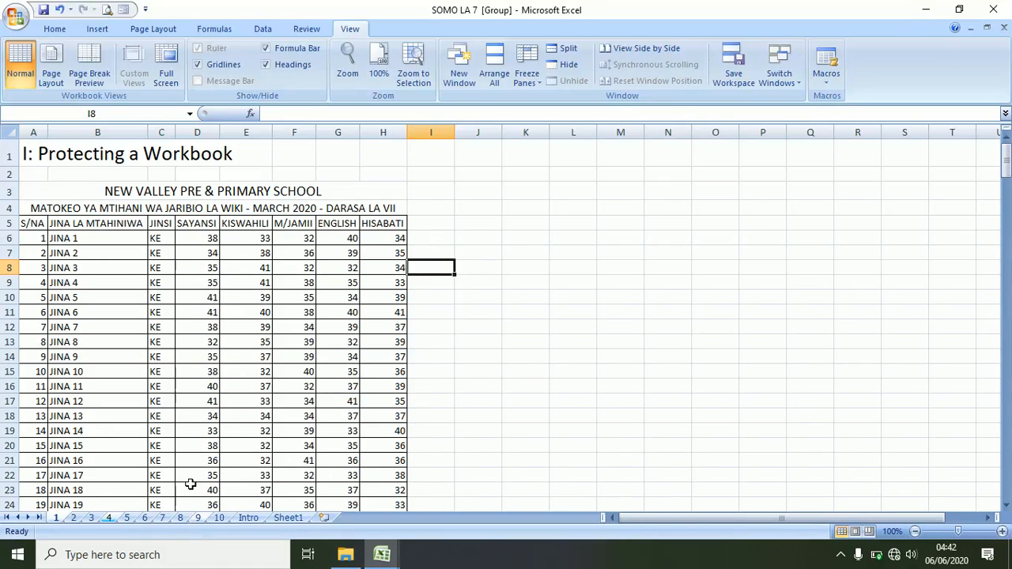
left_click(195, 445)
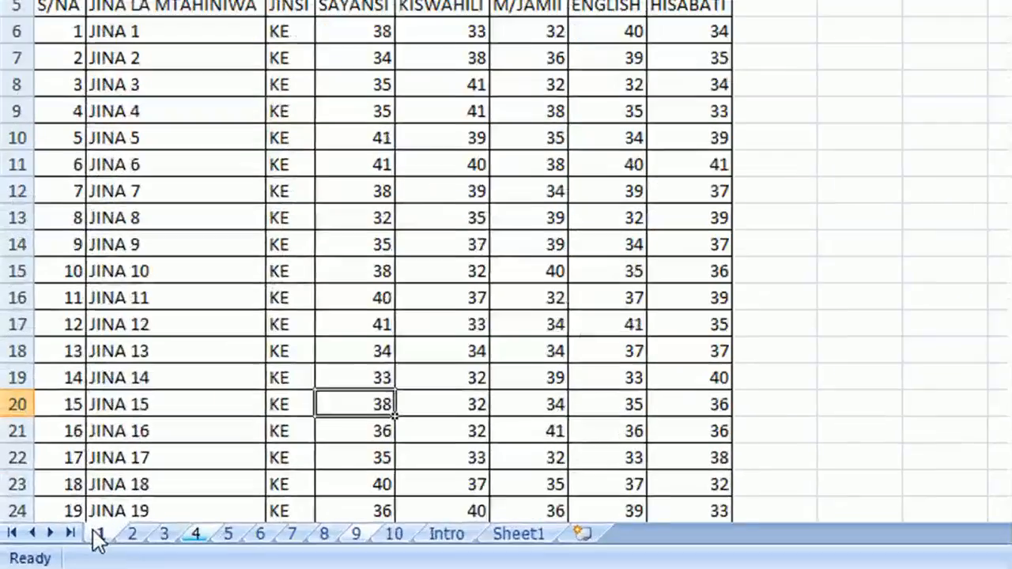
- Ungroup the worksheets and select the JINA 15 cell in row 20
right_click(55, 518)
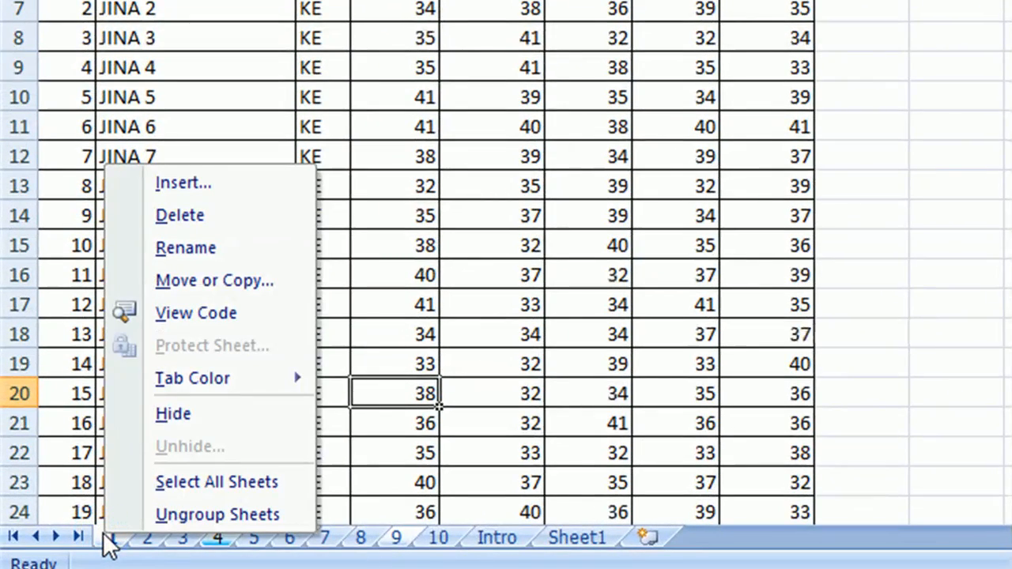
left_click(205, 517)
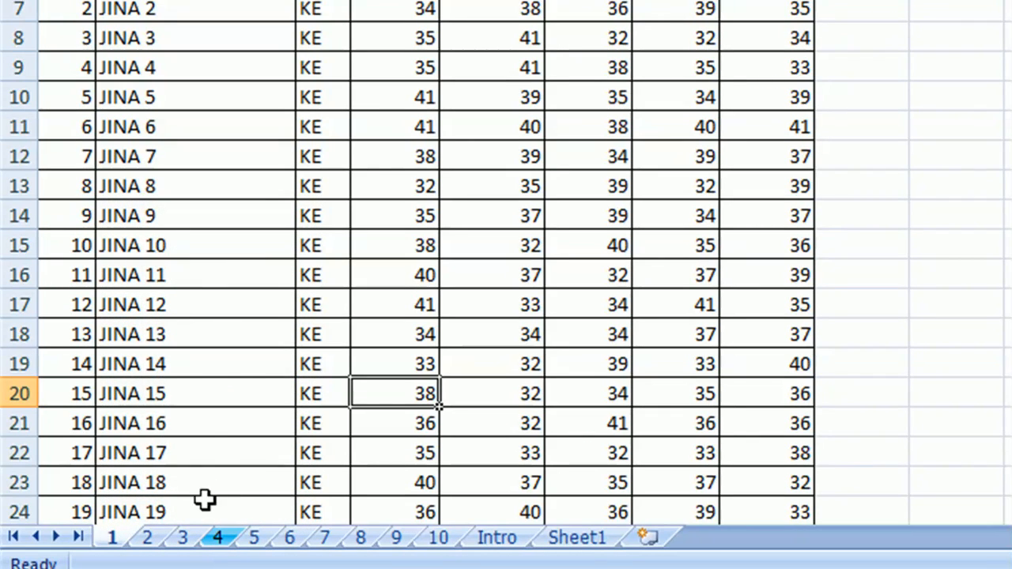
left_click(240, 379)
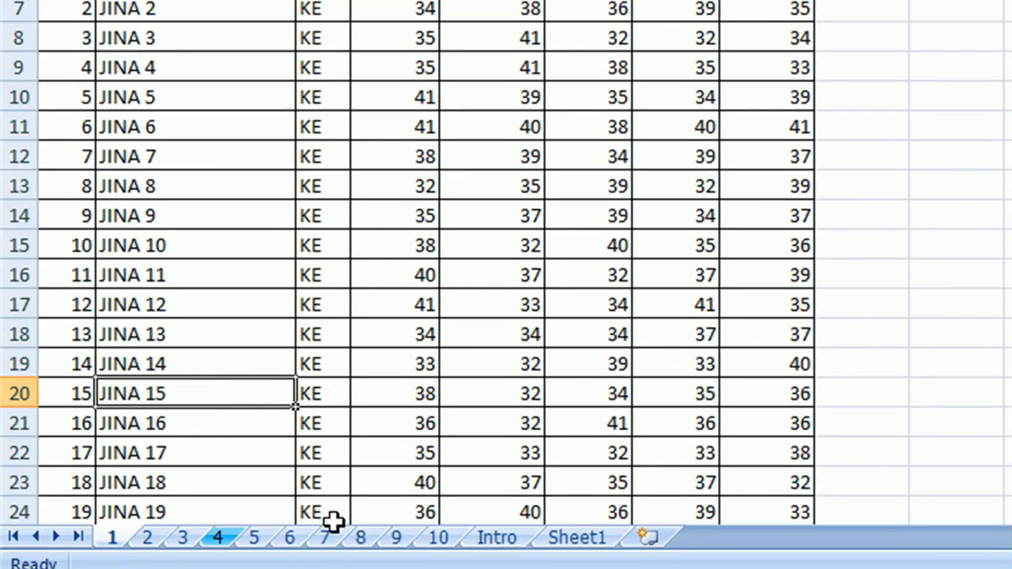
- Group a range of sheets with sheet 1 and move between sheets 10, 5 and 1
left_click(394, 543, "shift")
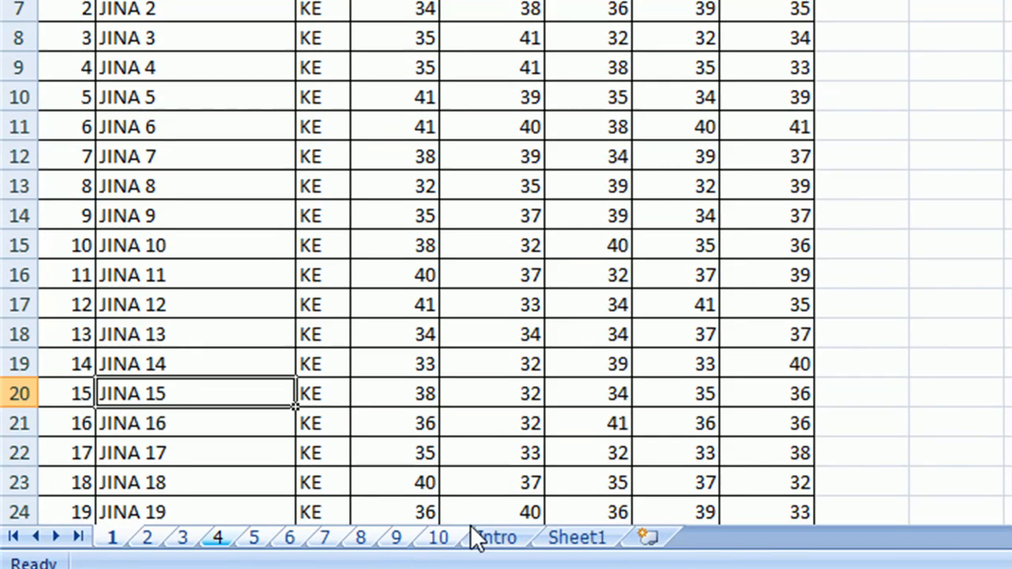
left_click(443, 539)
left_click(255, 539)
left_click(102, 536)
- Select all sheets in the workbook, ungroup them, and switch to sheet 6
right_click(102, 537)
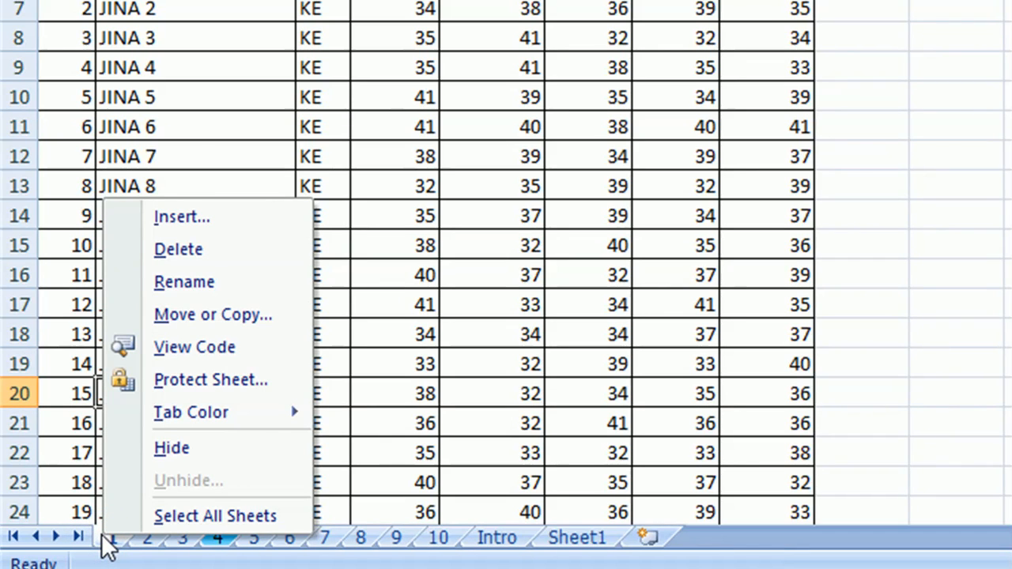
left_click(203, 518)
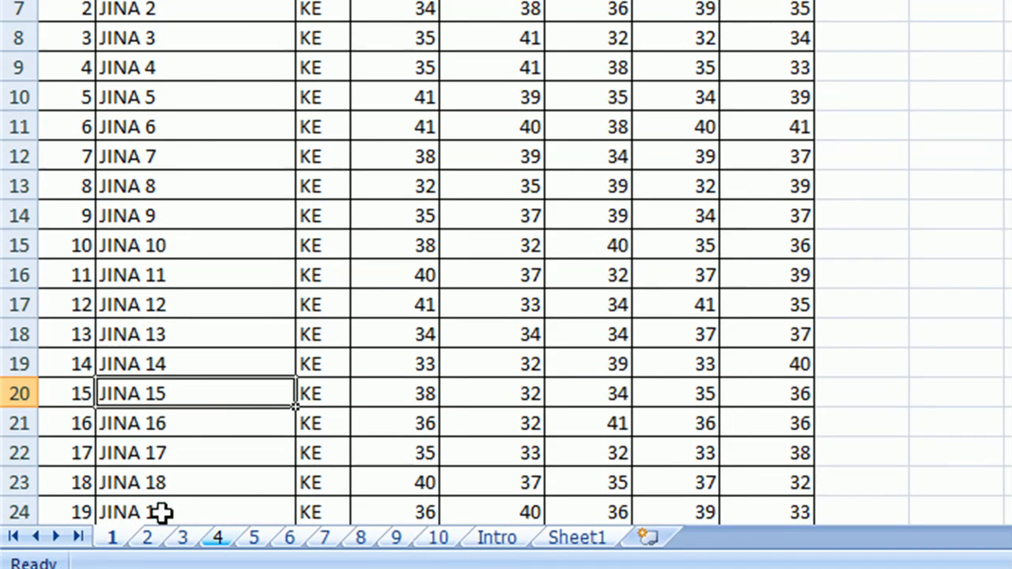
right_click(117, 541)
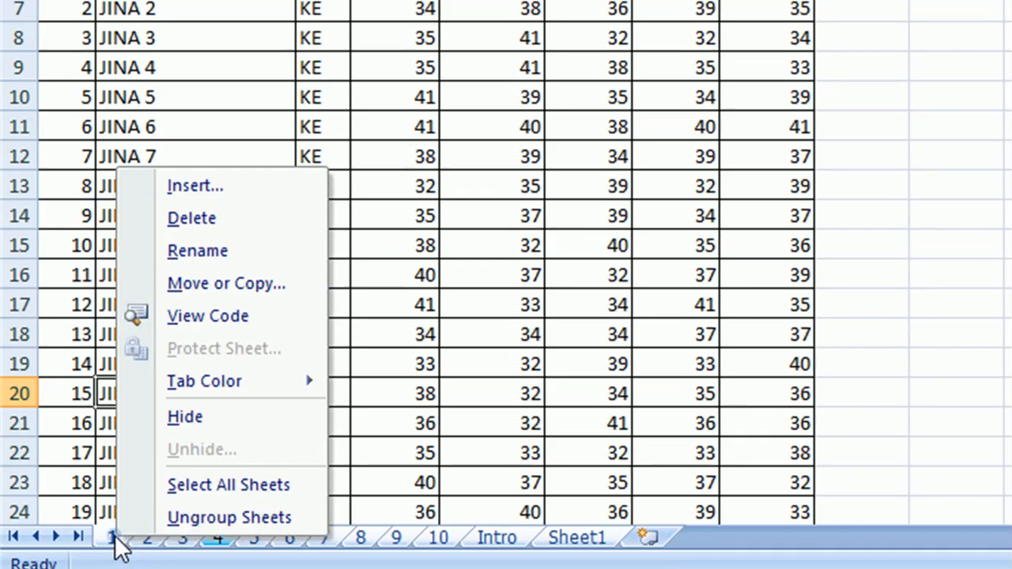
left_click(204, 519)
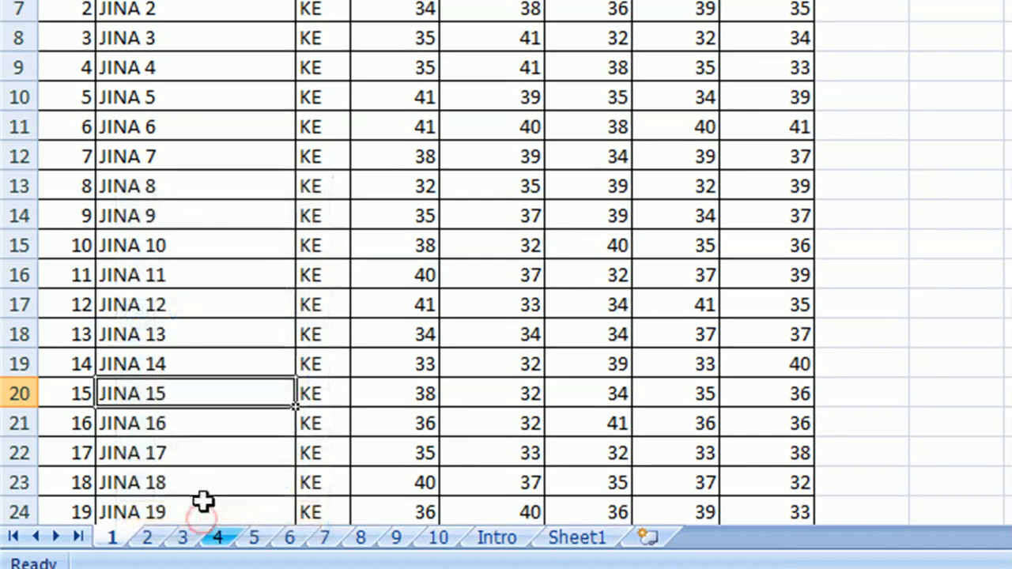
left_click(291, 538)
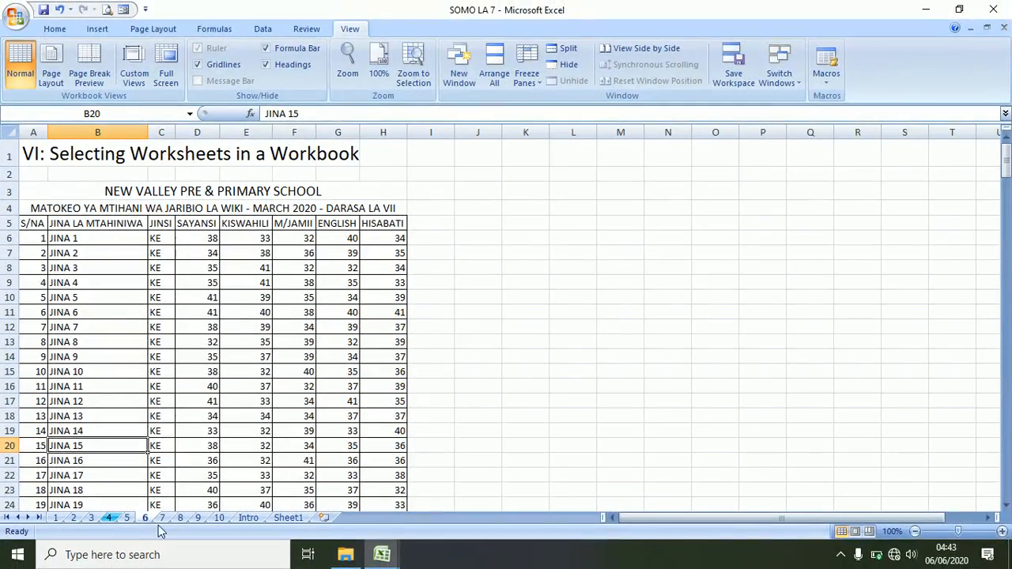
- From sheet 7, add blank Sheet2 and Sheet4 via the insert tab and Sheet3 via Shift+F11
left_click(163, 518)
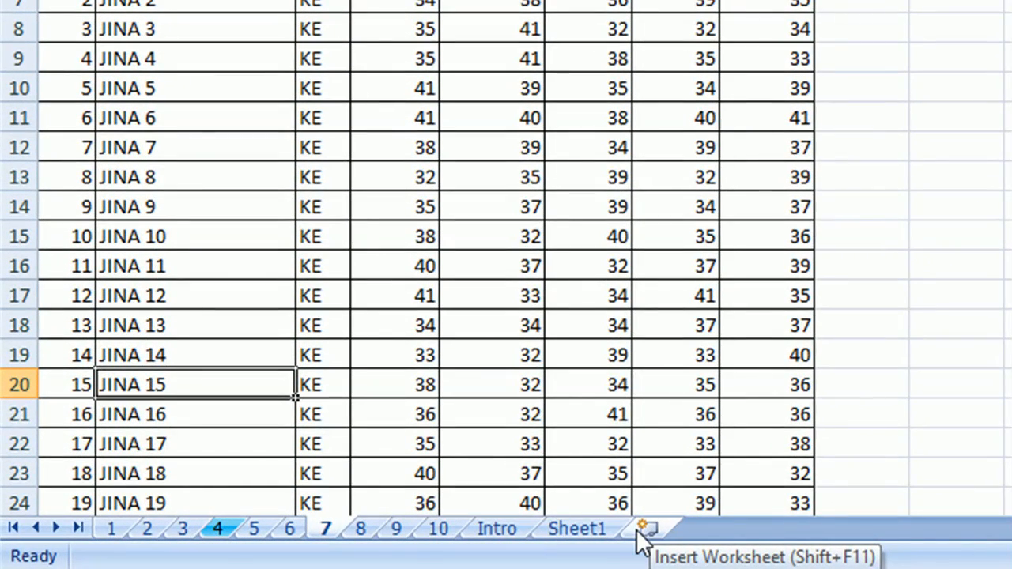
left_click(642, 528)
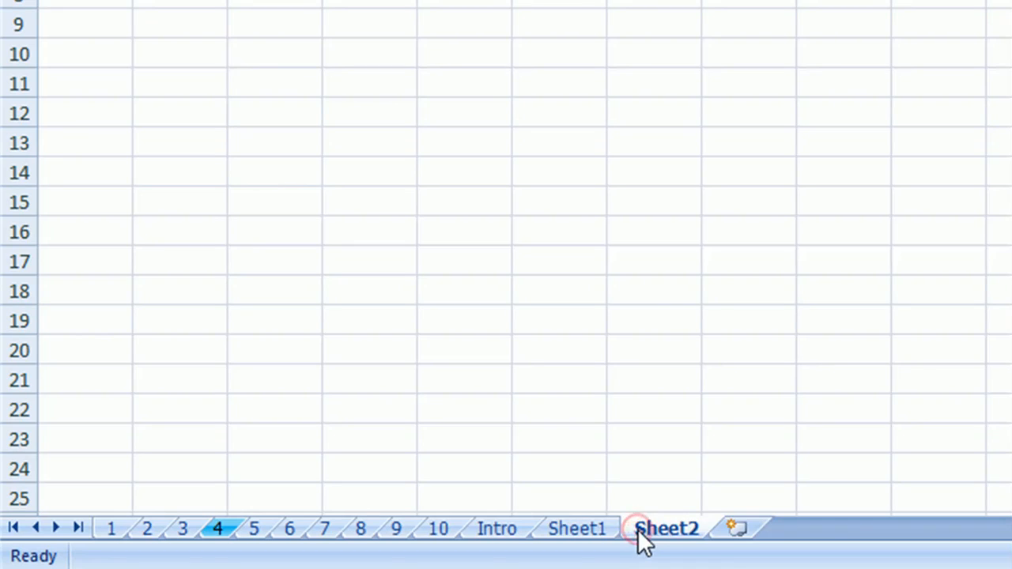
left_click(722, 533)
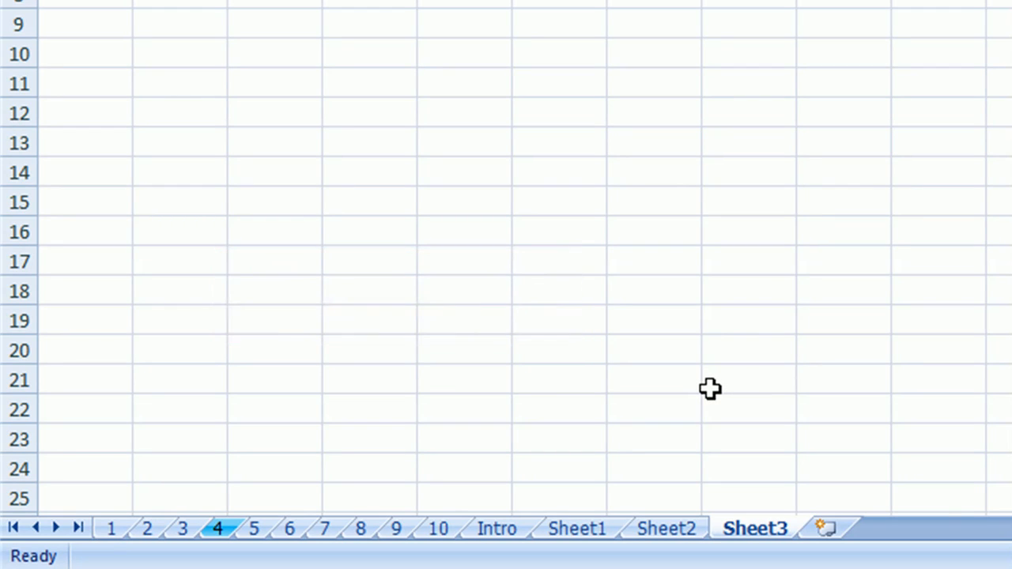
key("shift+F11")
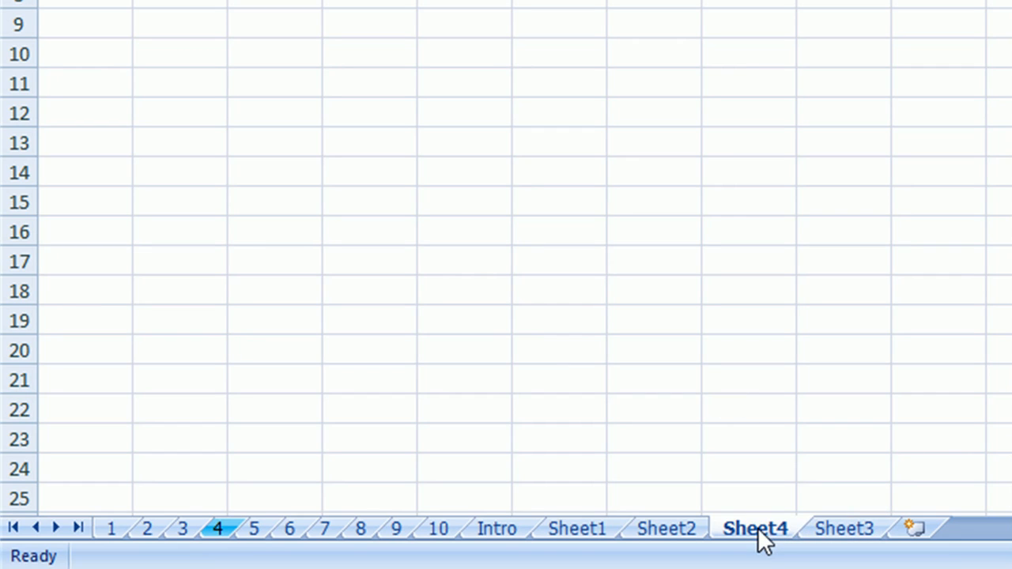
left_click(841, 531)
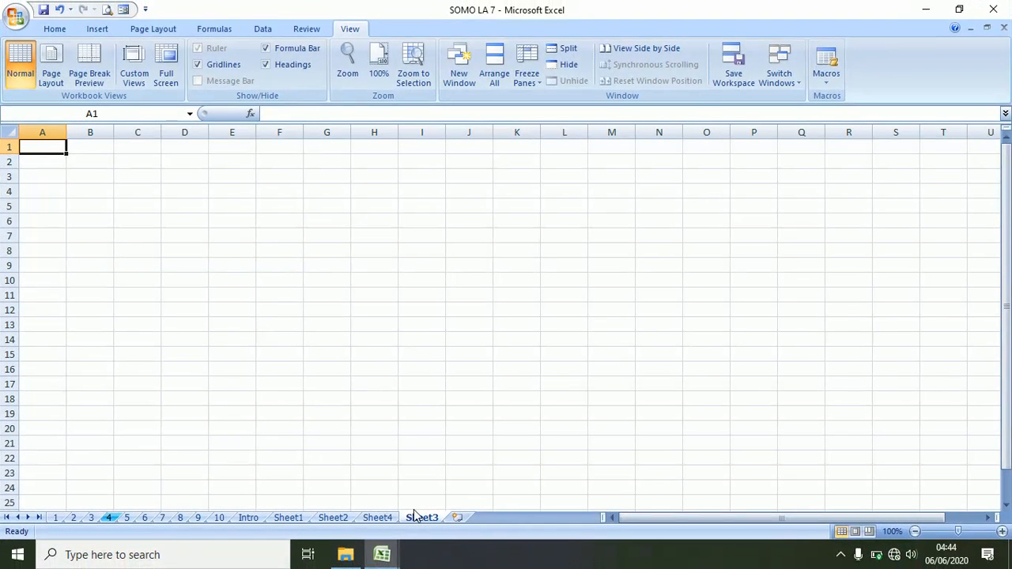
left_click(62, 29)
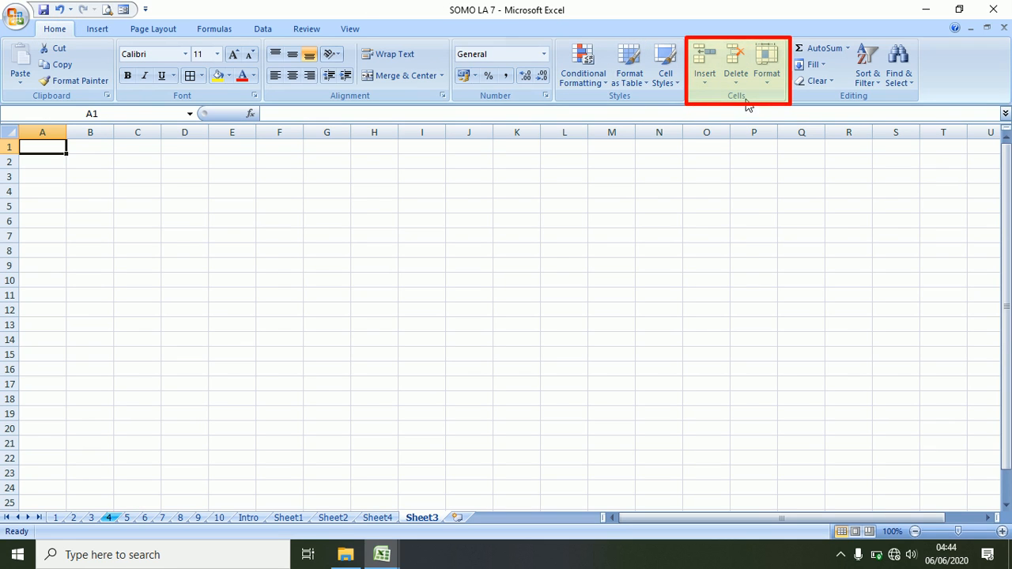
- Add Sheet5 with Home > Insert > Insert Sheet and Sheet6 via the tab's Insert dialog
left_click(706, 79)
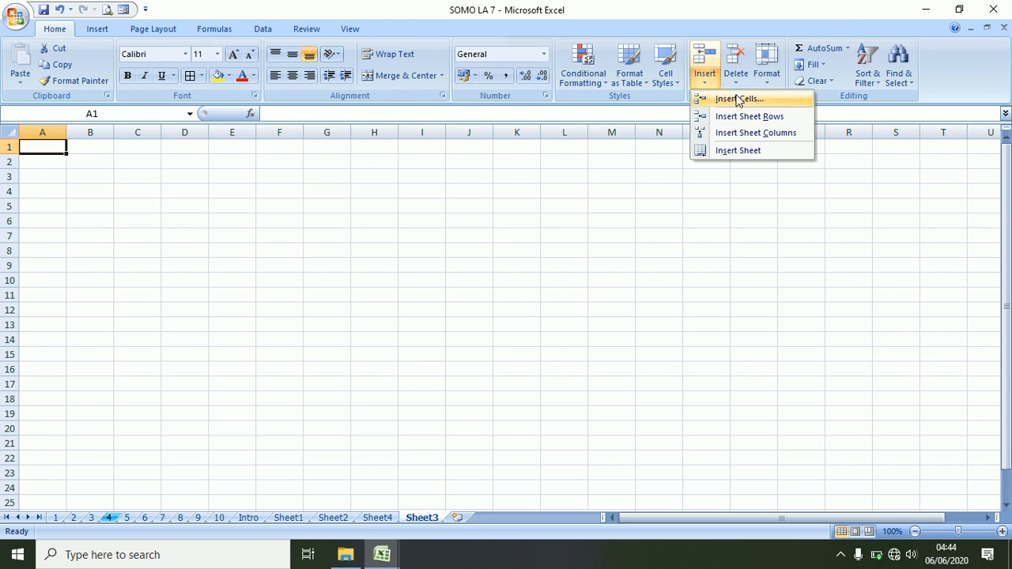
left_click(741, 153)
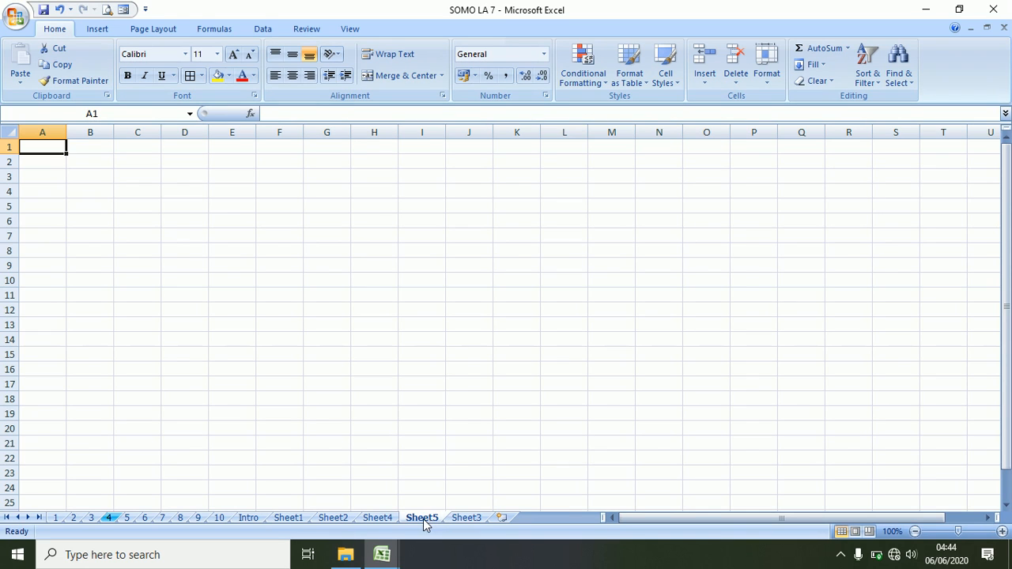
right_click(424, 519)
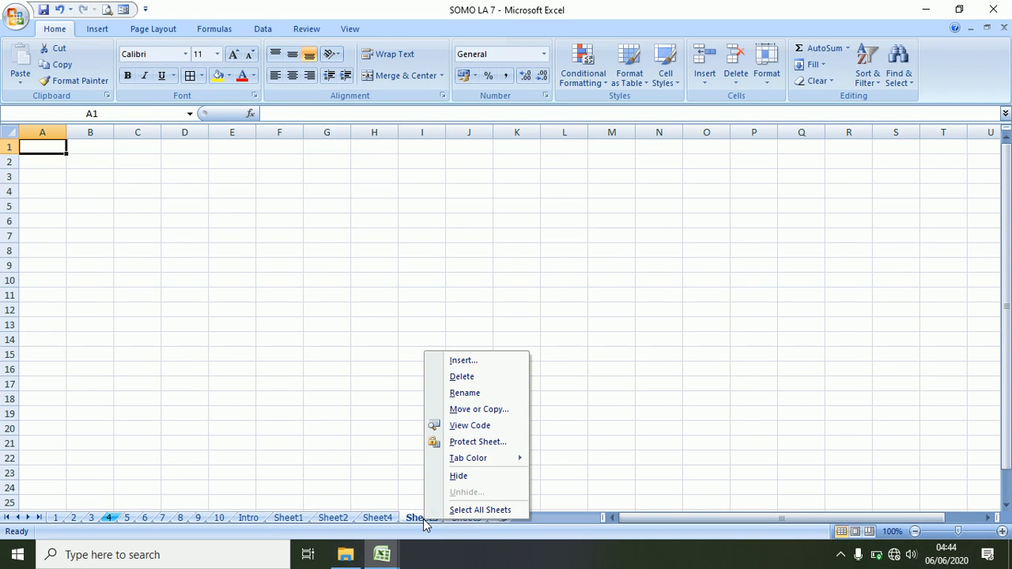
left_click(484, 361)
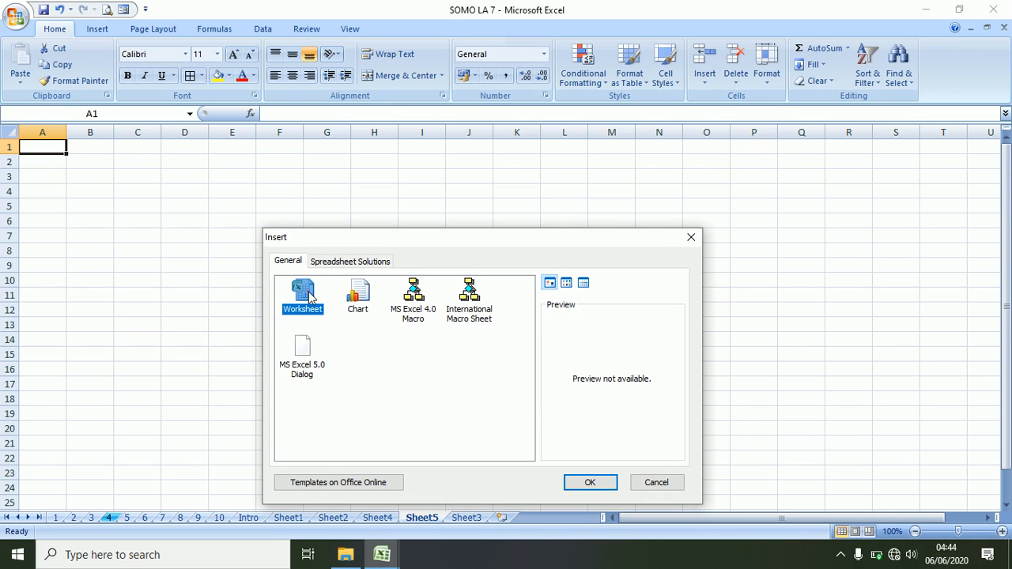
left_click(594, 483)
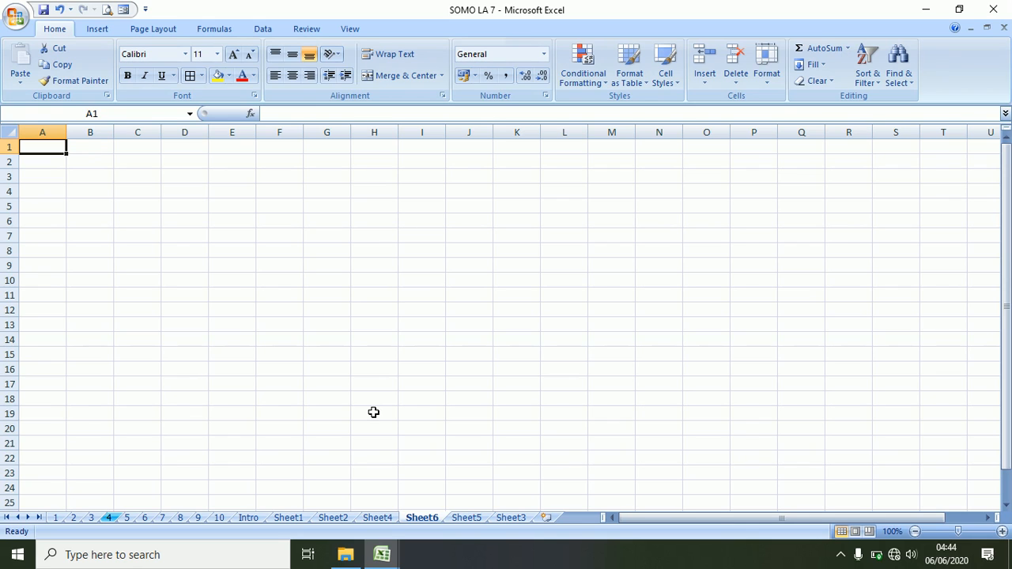
- Select Sheet3, Sheet5, Sheet6, Sheet4, Sheet2 and Sheet1 together and delete them
left_click(516, 521)
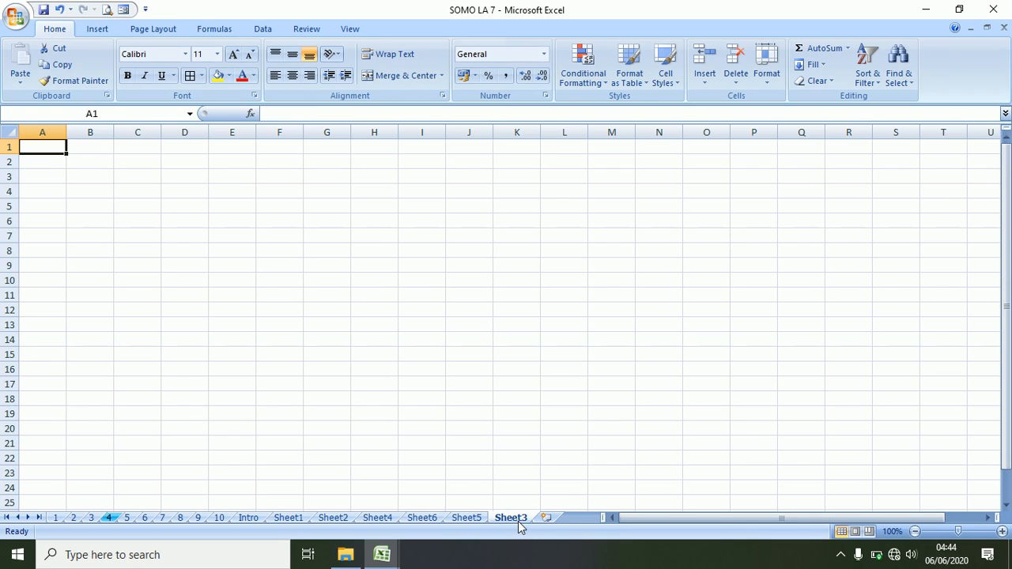
left_click(468, 518, "ctrl")
left_click(431, 518, "ctrl")
left_click(378, 519, "ctrl")
left_click(333, 519, "ctrl")
left_click(289, 519, "ctrl")
right_click(298, 520)
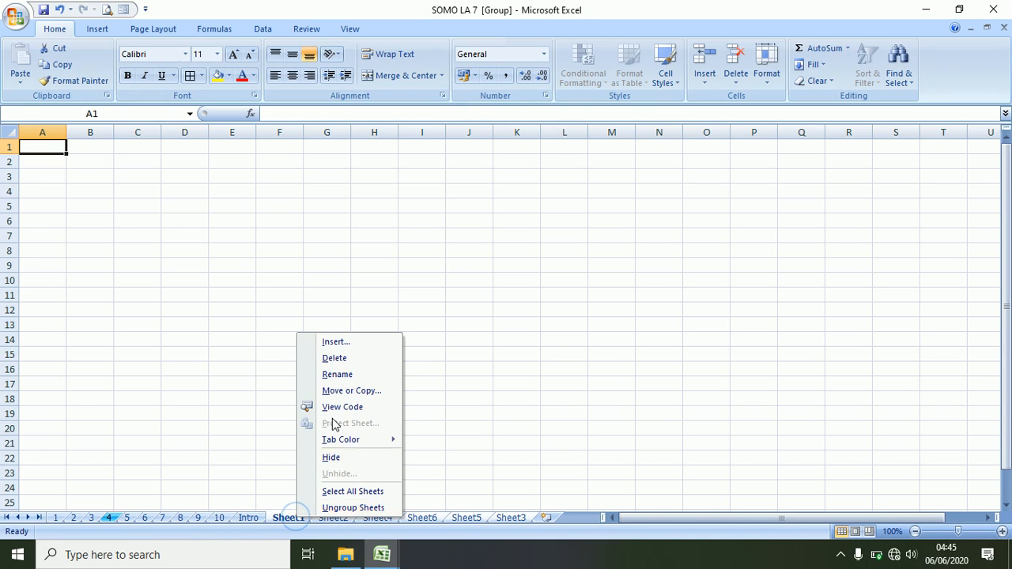
left_click(336, 358)
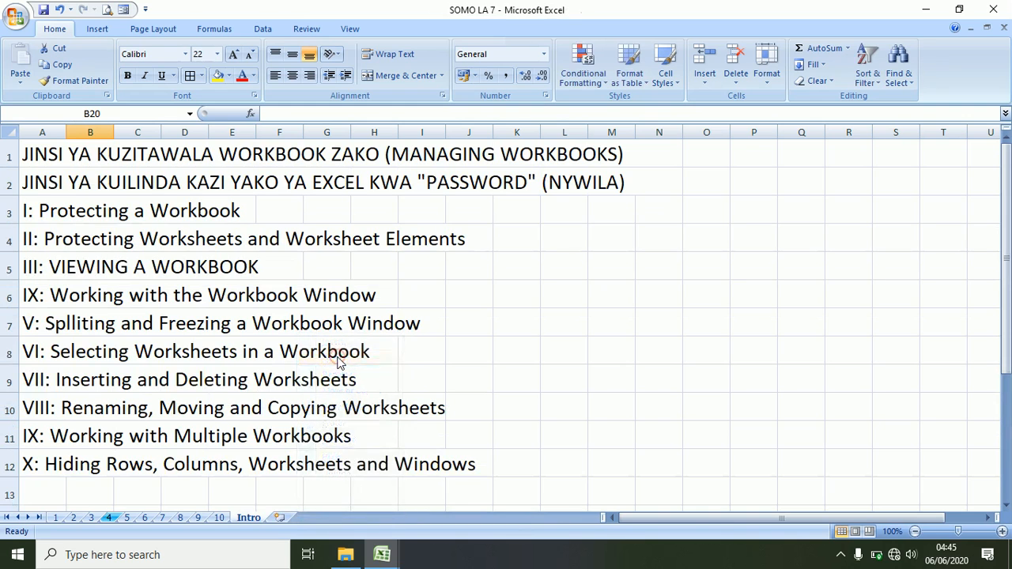
- Insert two new blank worksheets and delete Sheet7
left_click(277, 519)
left_click(320, 518)
right_click(295, 518)
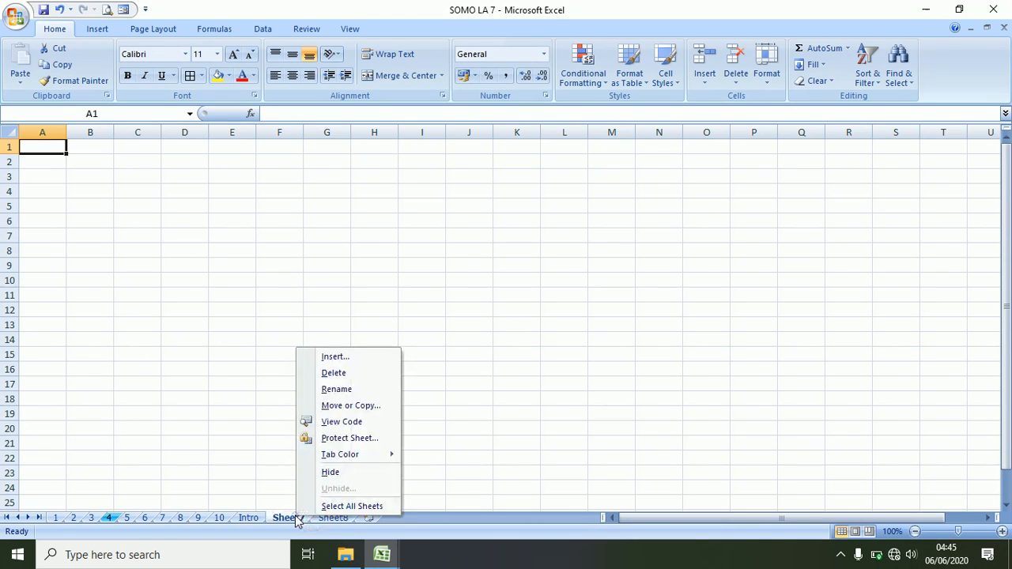
left_click(338, 375)
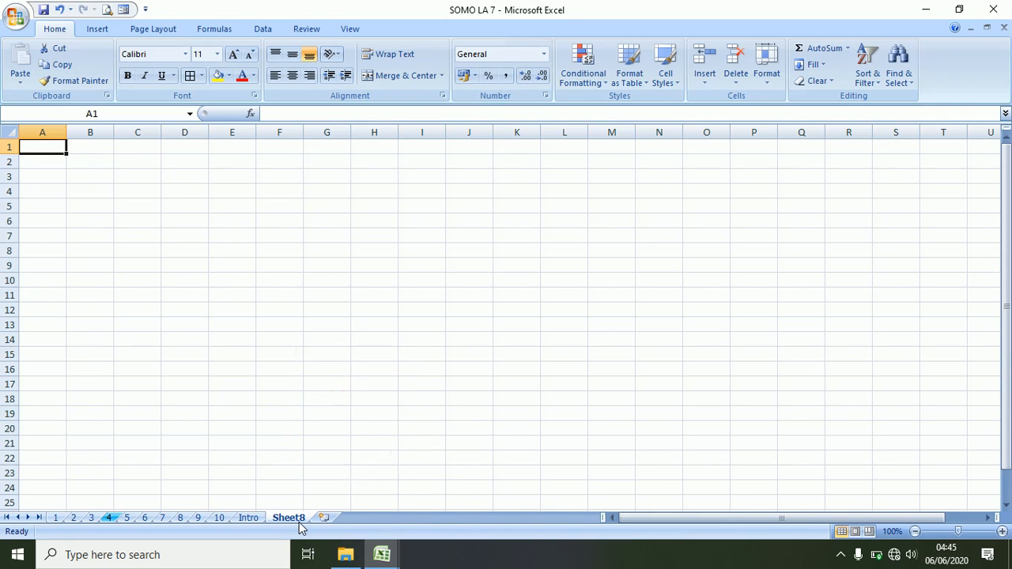
- Attempt to delete the Intro sheet, then cancel to keep it
right_click(255, 520)
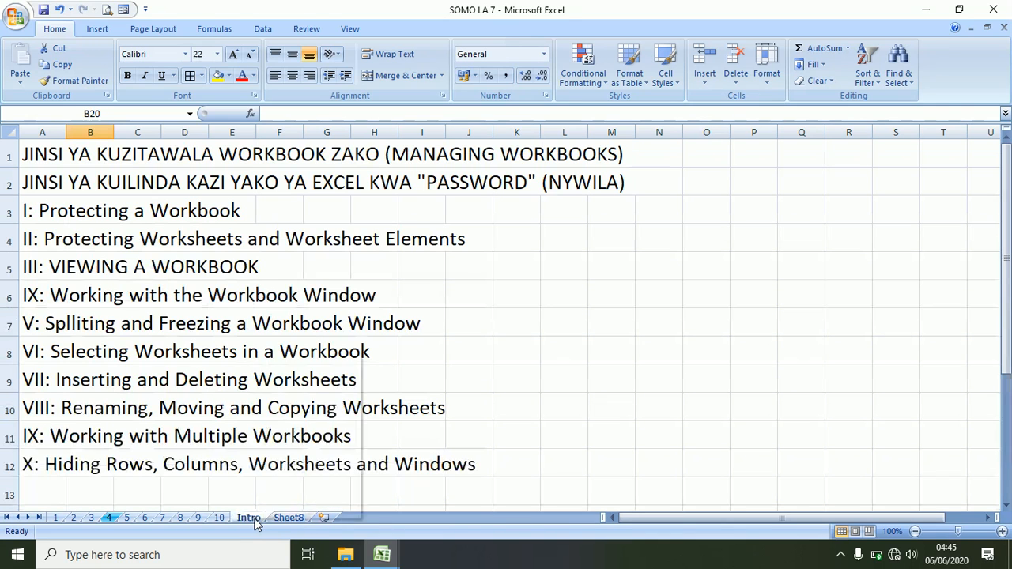
left_click(294, 377)
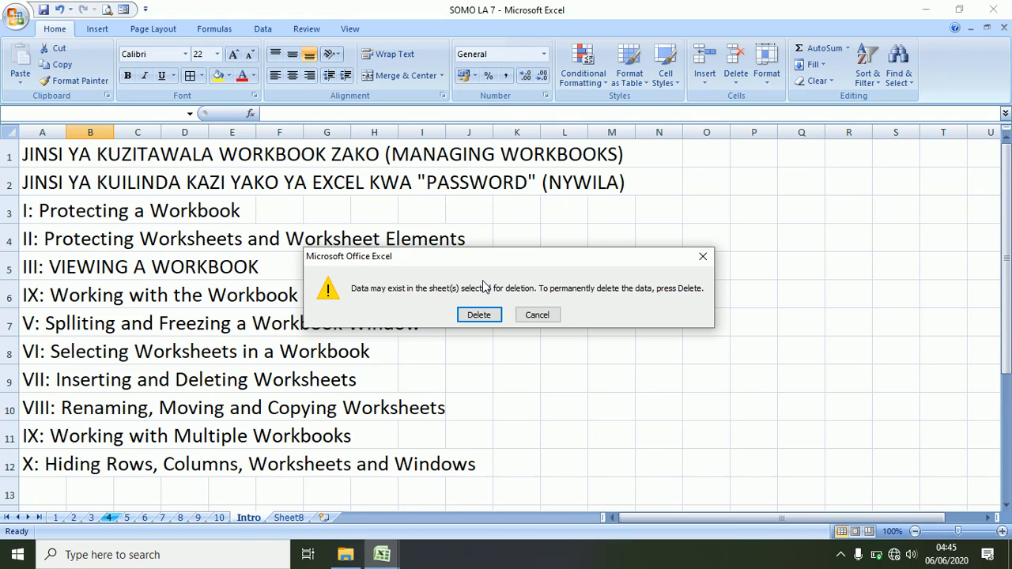
left_click(537, 315)
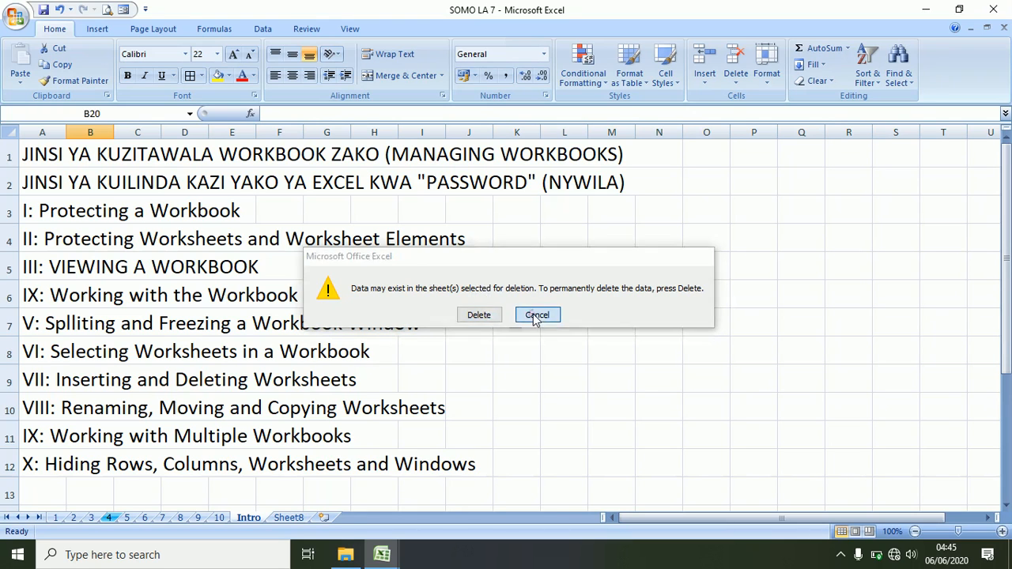
- Delete Sheet8 and switch to sheet 8 with the results table
left_click(289, 517)
right_click(291, 517)
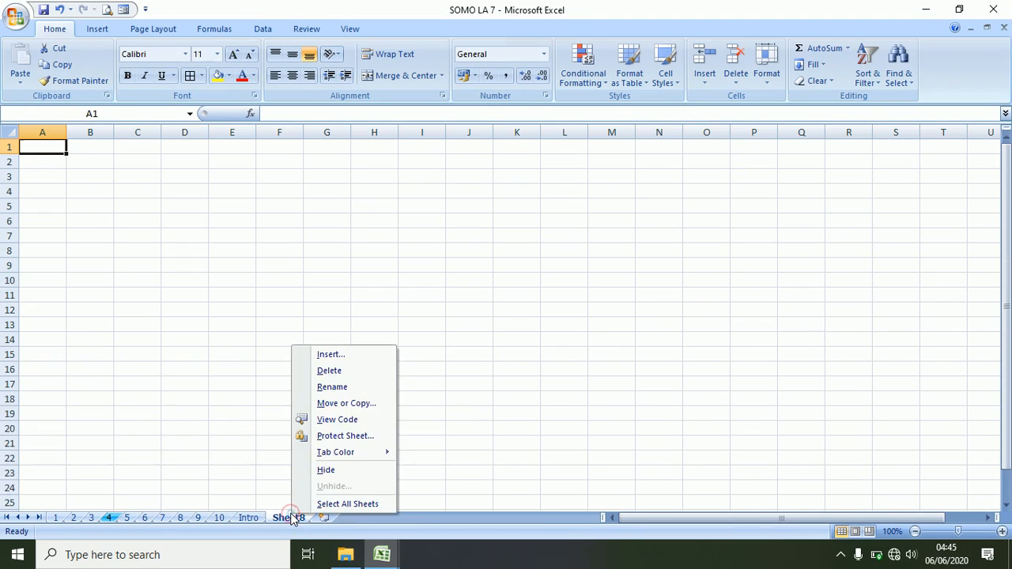
left_click(331, 372)
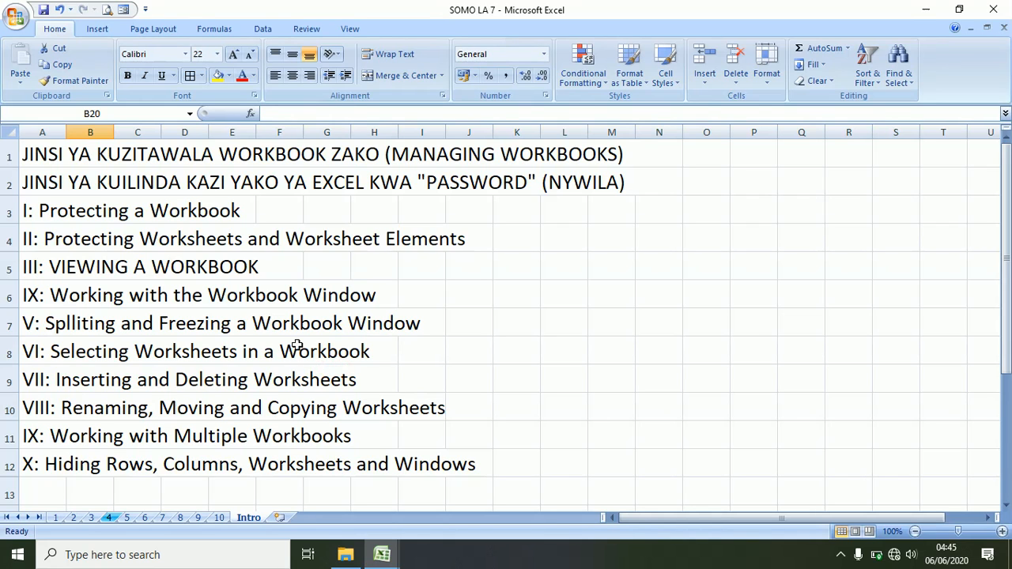
left_click(180, 517)
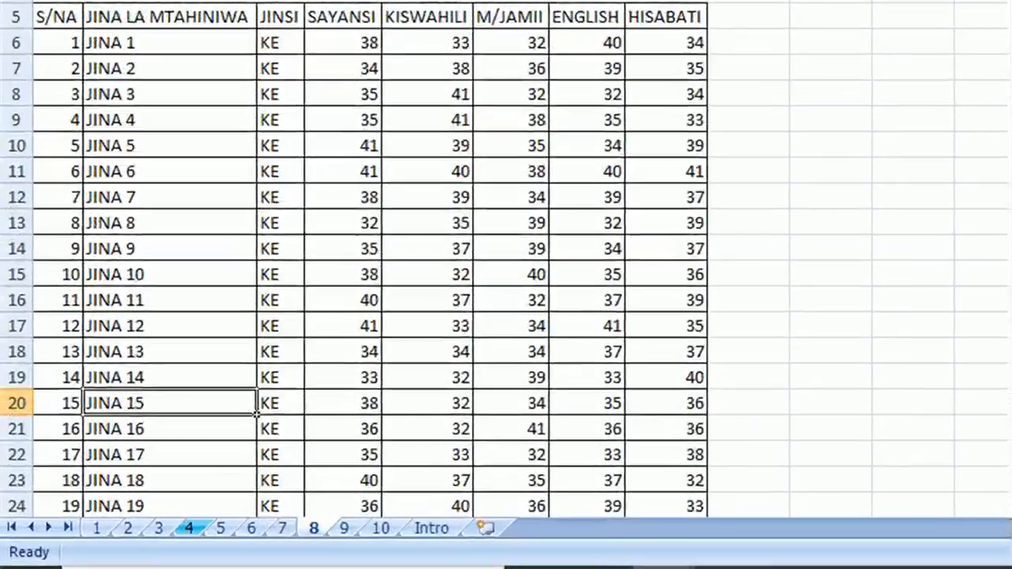
- Insert a new worksheet after Intro and name it MATOKEO
left_click(280, 517)
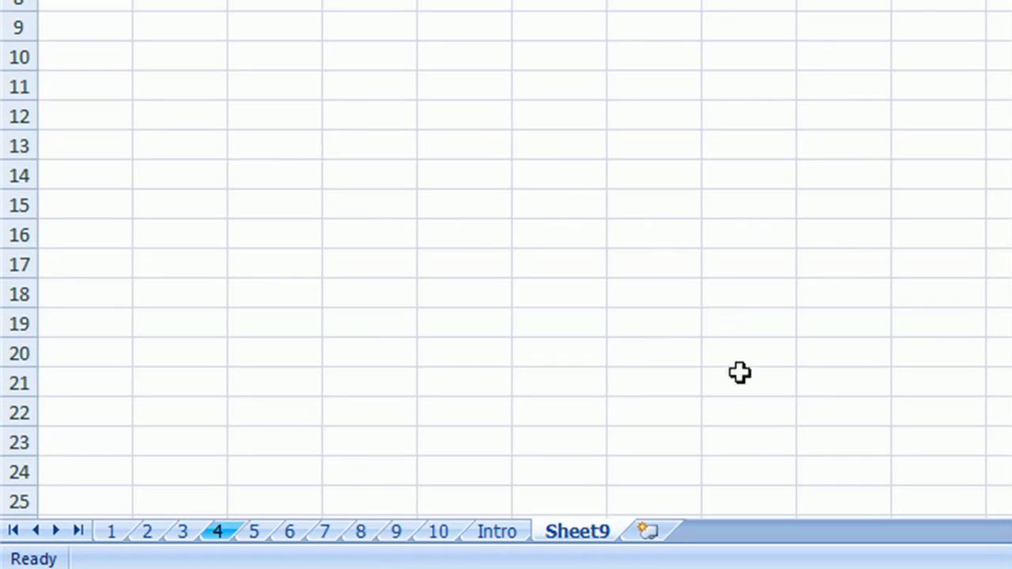
double_click(591, 535)
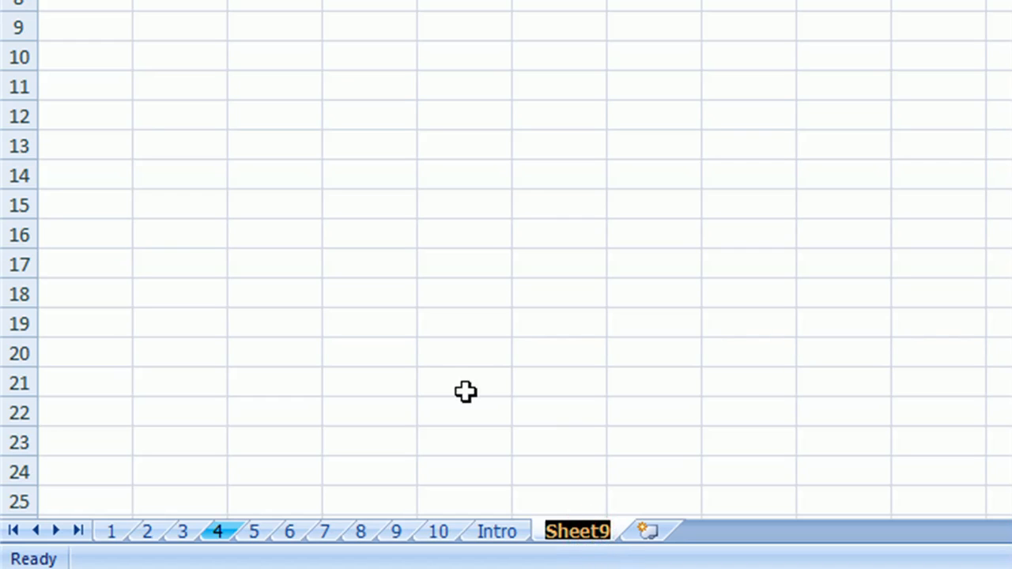
type("MATOKEO")
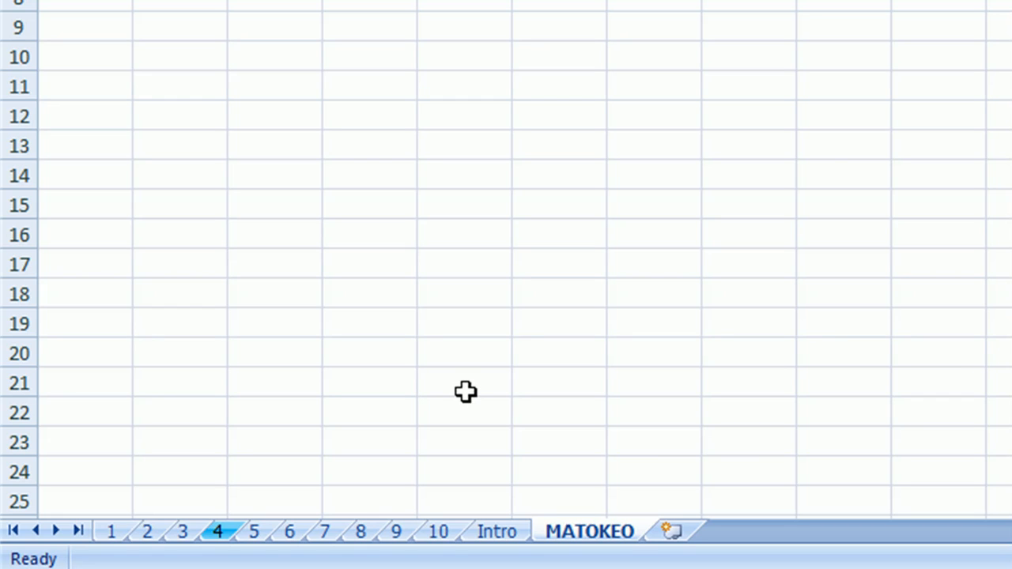
- Add a second sheet renamed GREDI, followed by another blank Sheet11
left_click(674, 531)
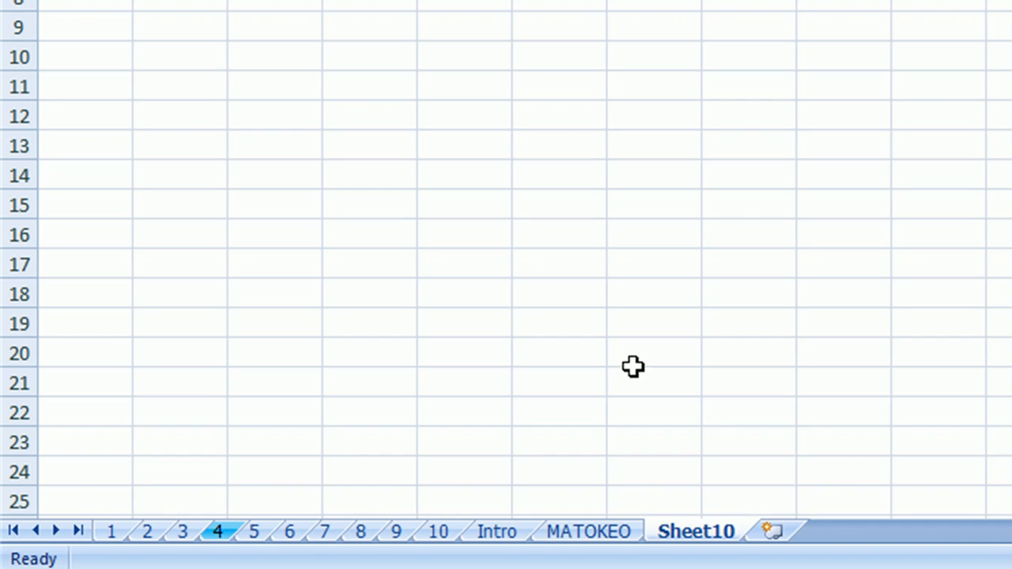
right_click(707, 534)
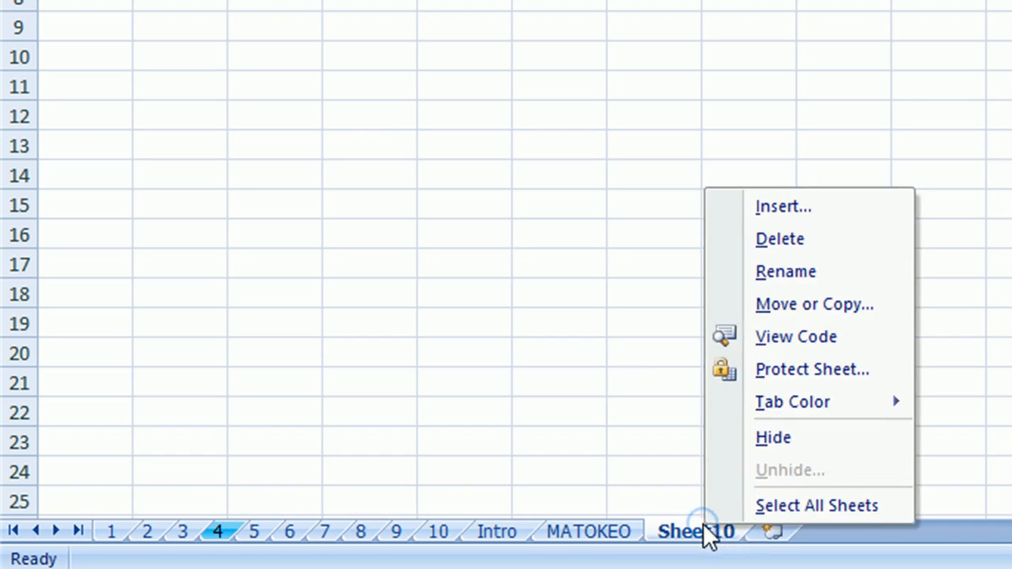
left_click(807, 273)
type("GREDI")
key("Return")
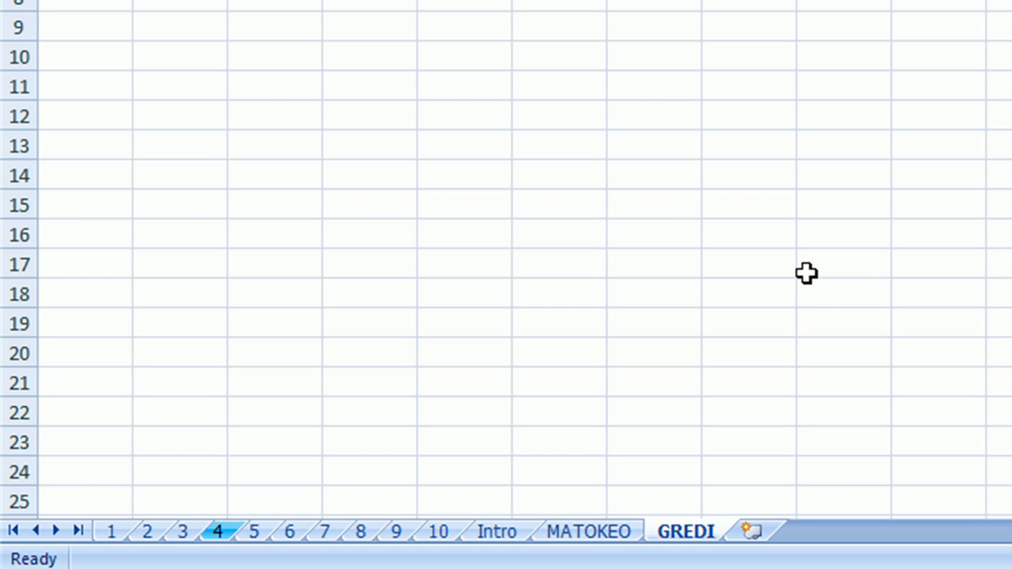
left_click(751, 532)
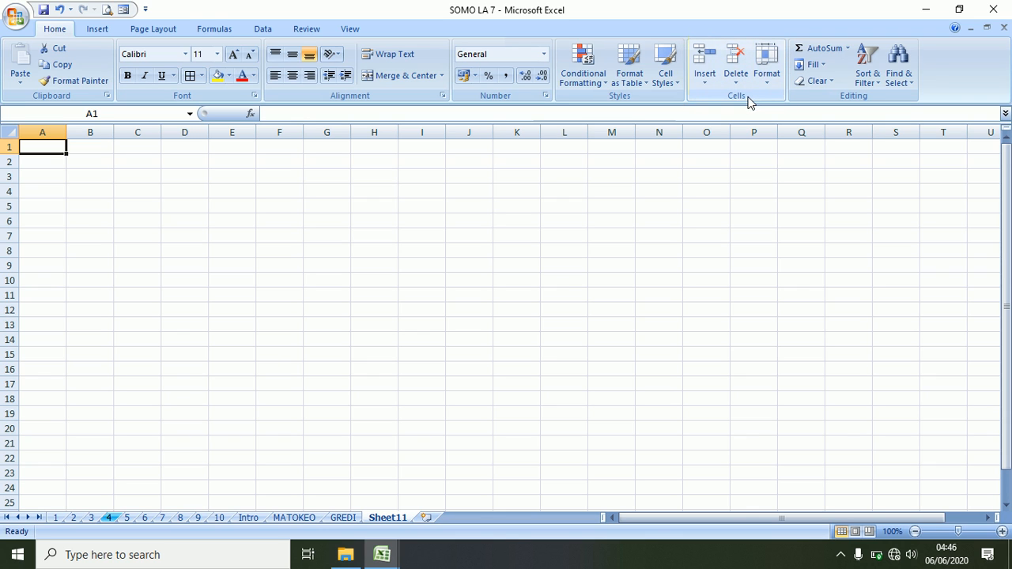
- Rename Sheet11 to GPA using Format > Rename Sheet
left_click(767, 73)
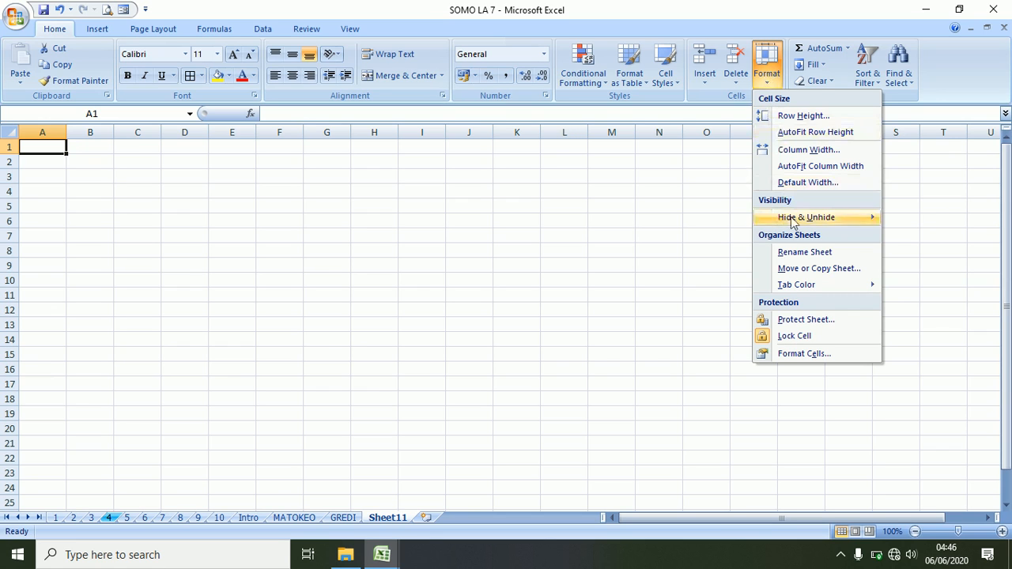
left_click(803, 255)
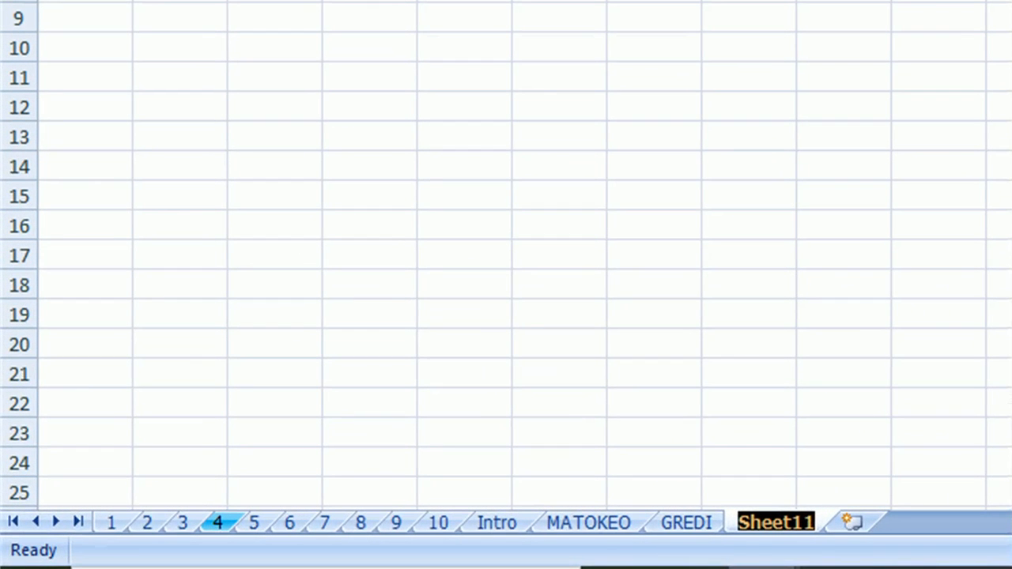
type("GPA")
key("Return")
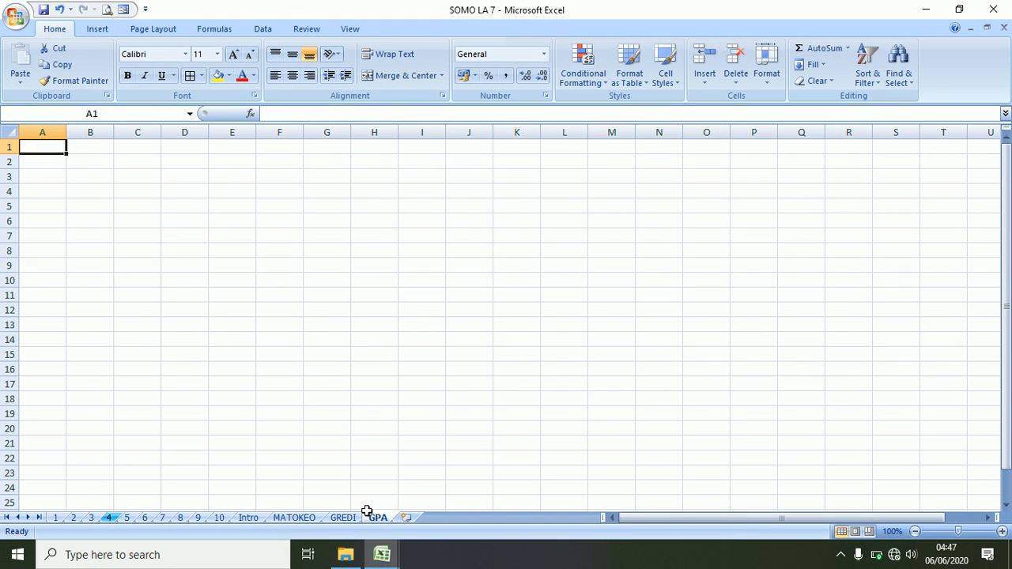
- Move the GREDI sheet so it sits before sheet 6
left_click(343, 518)
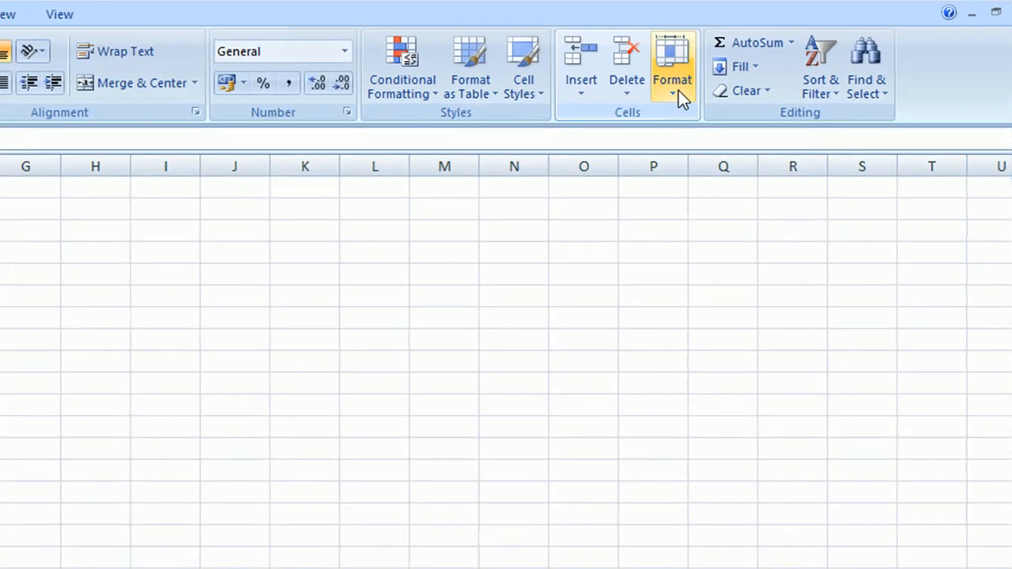
left_click(771, 81)
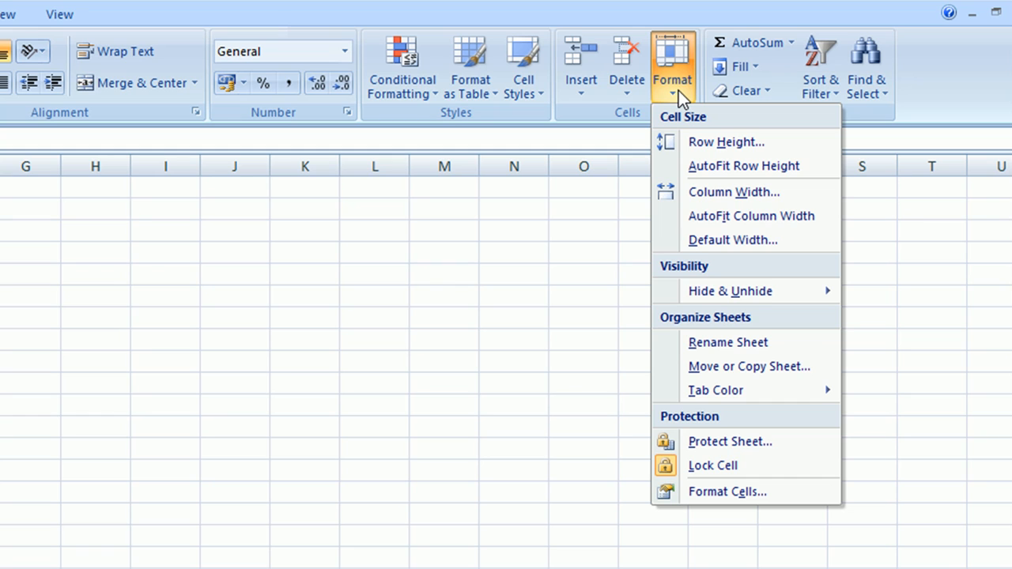
left_click(740, 368)
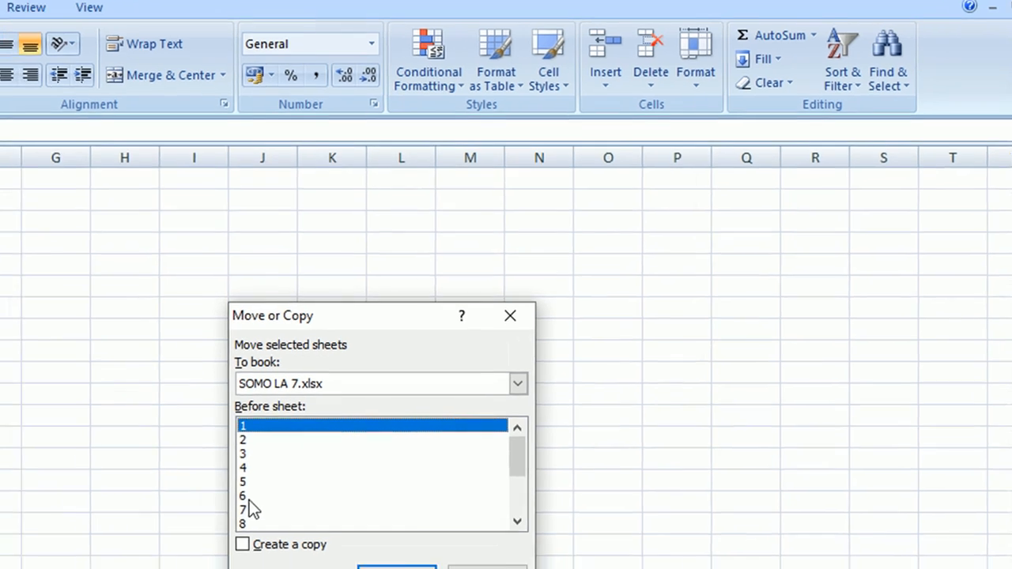
left_click(222, 507)
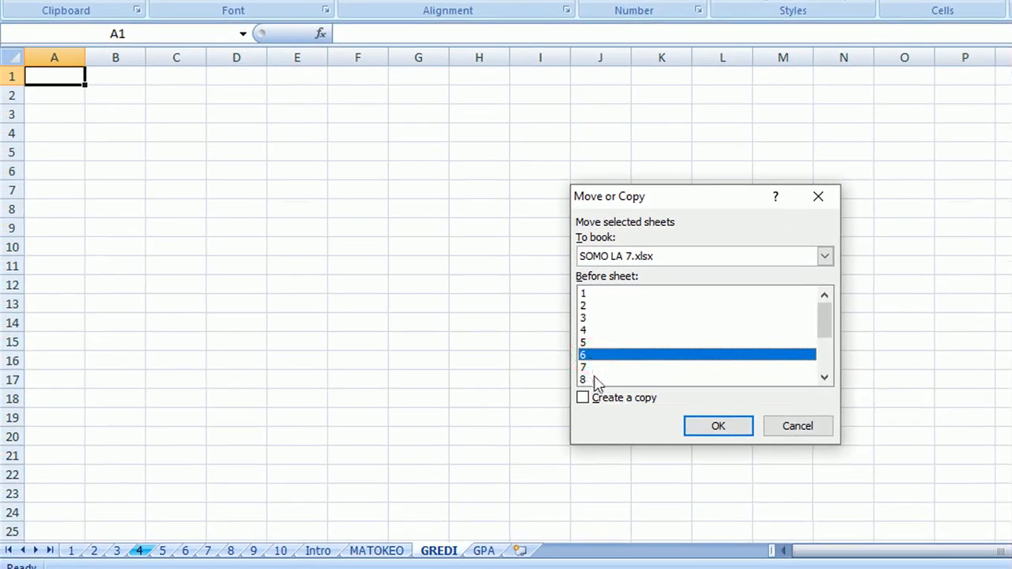
left_click(710, 428)
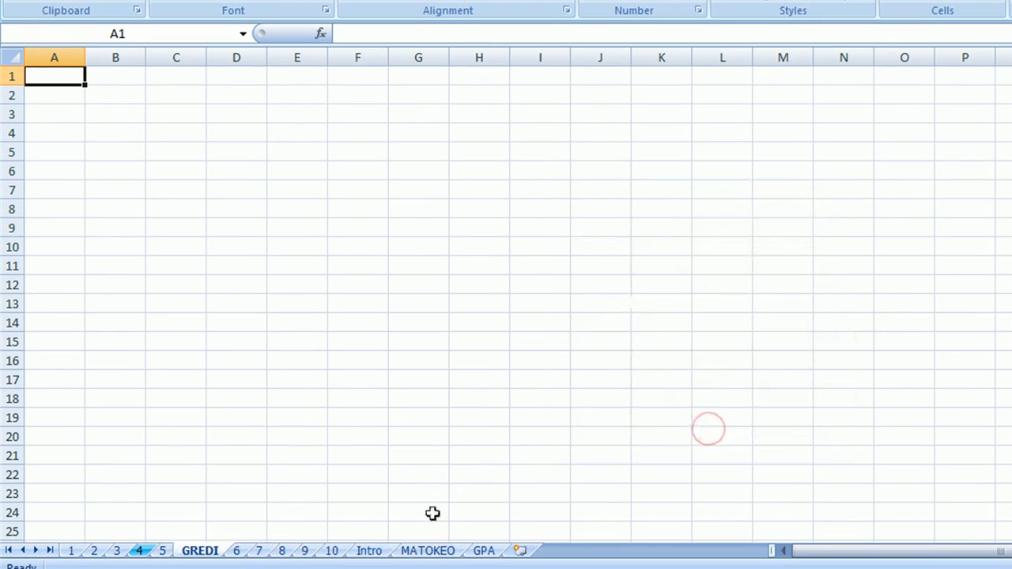
- Move GREDI again with Move or Copy, choosing (move to end)
right_click(198, 554)
key("Escape")
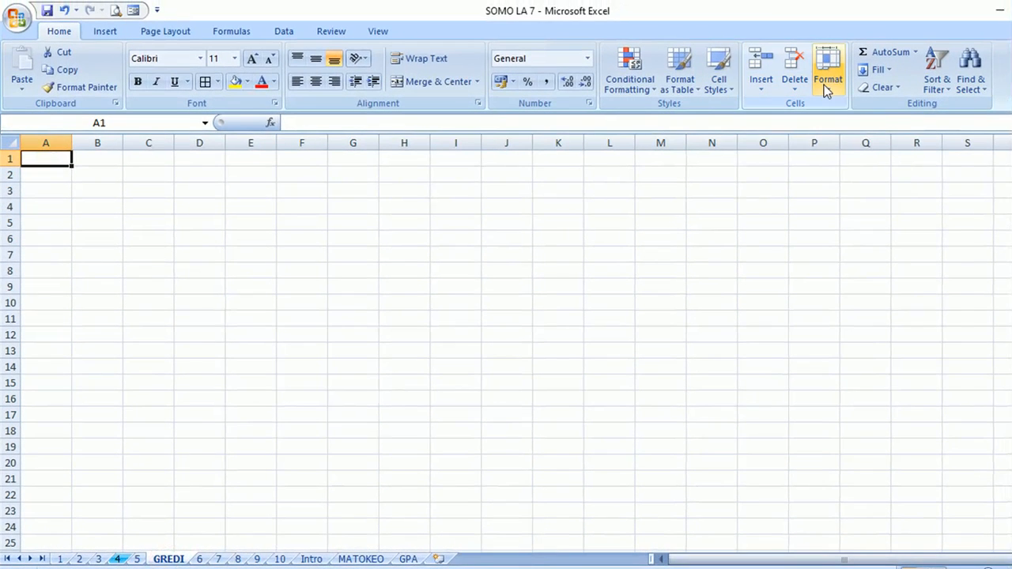
left_click(824, 85)
left_click(870, 289)
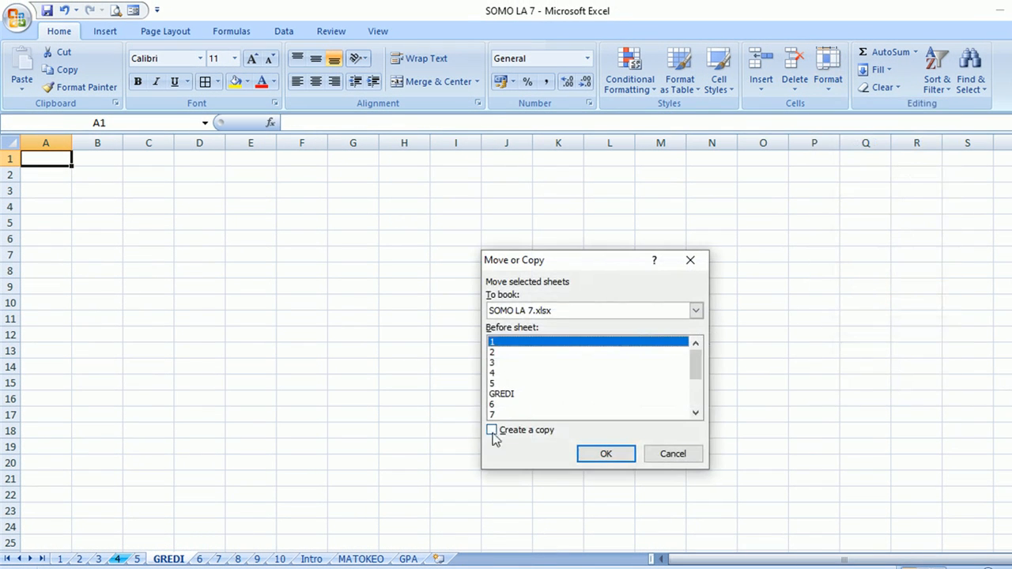
left_click_drag(694, 360, 689, 414)
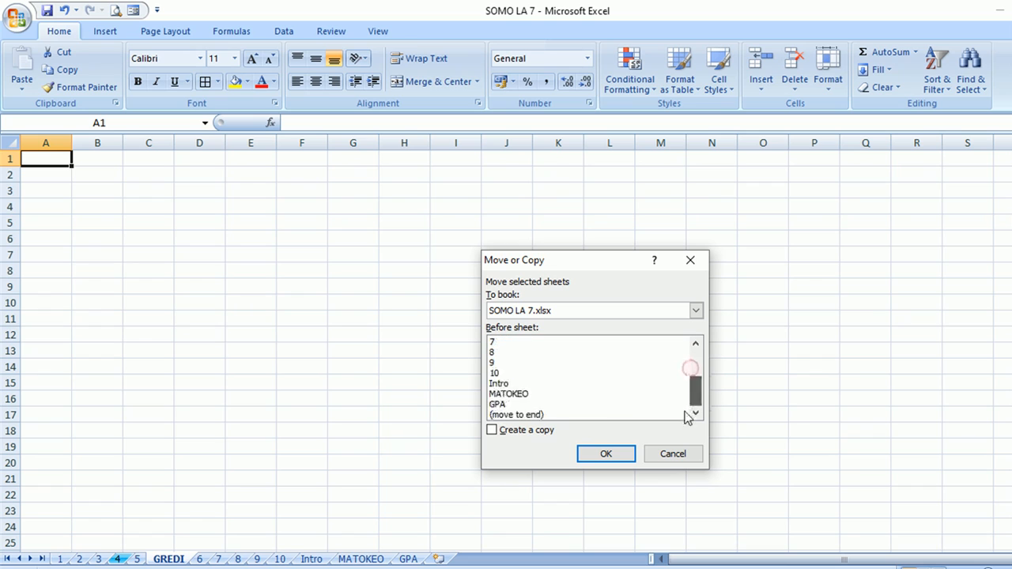
left_click(511, 404)
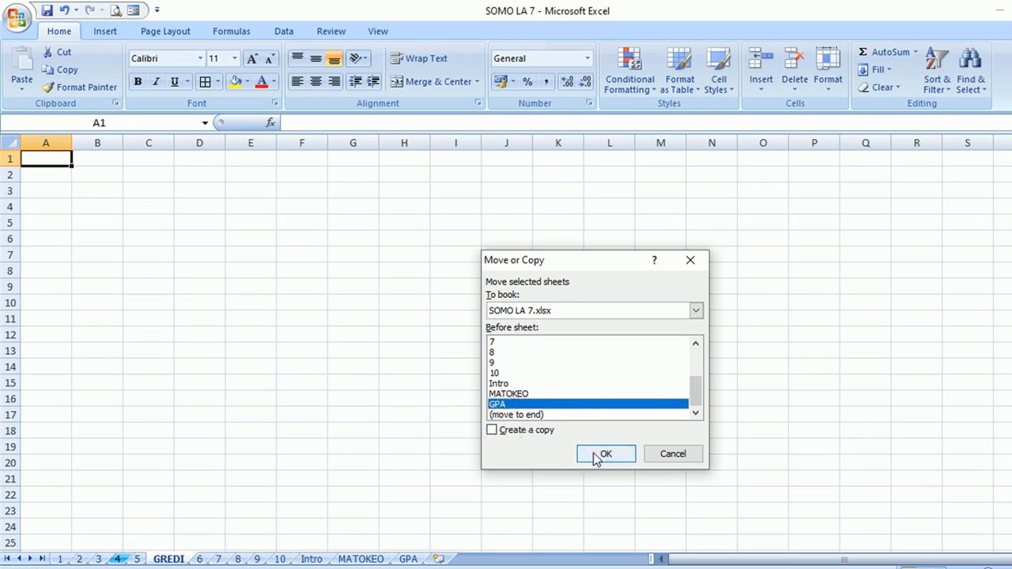
left_click(516, 415)
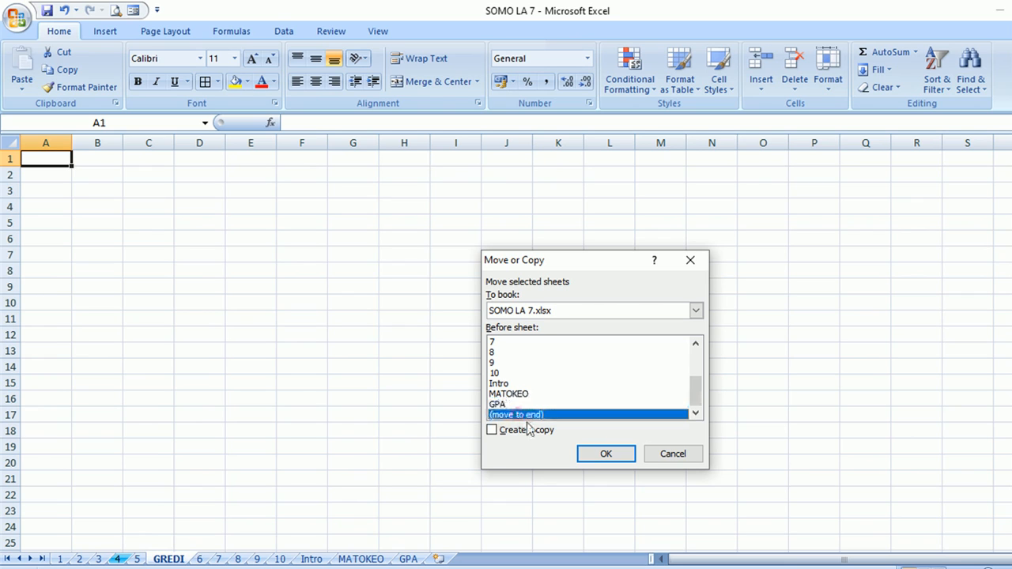
left_click(603, 454)
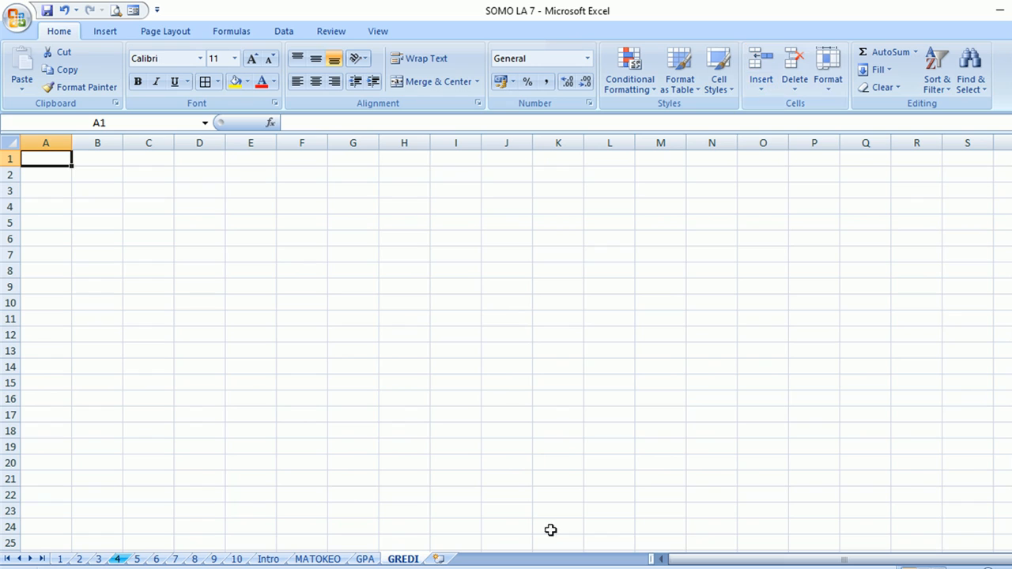
- Drag the GREDI tab to the front, then back between Intro and MATOKEO
left_click_drag(404, 560, 73, 560)
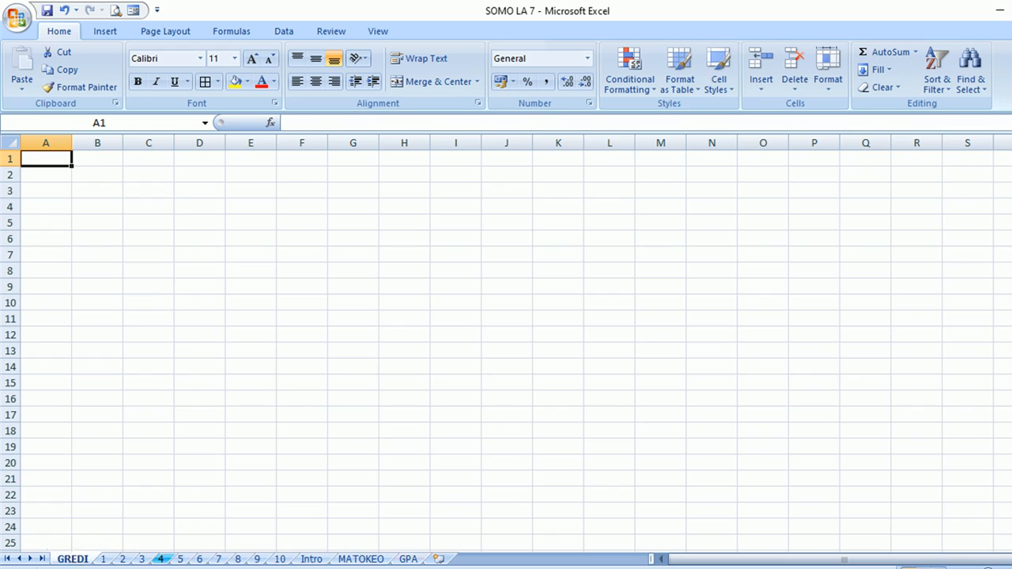
left_click(70, 557)
left_click_drag(70, 557, 385, 563)
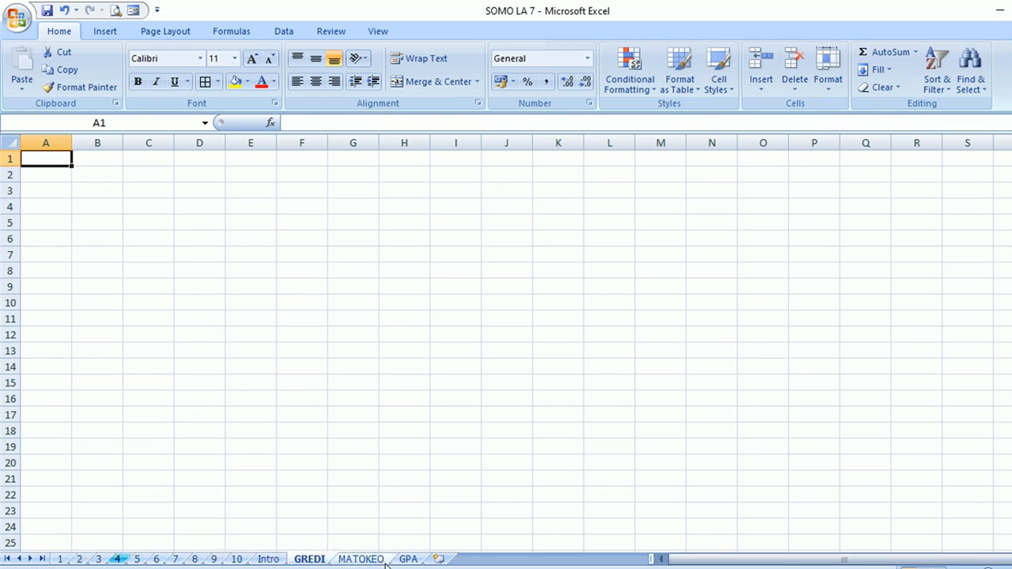
left_click_drag(311, 560, 407, 562)
- Copy the GREDI (2) sheet to the end of the workbook as GREDI (3)
left_click(311, 560)
left_click(409, 560)
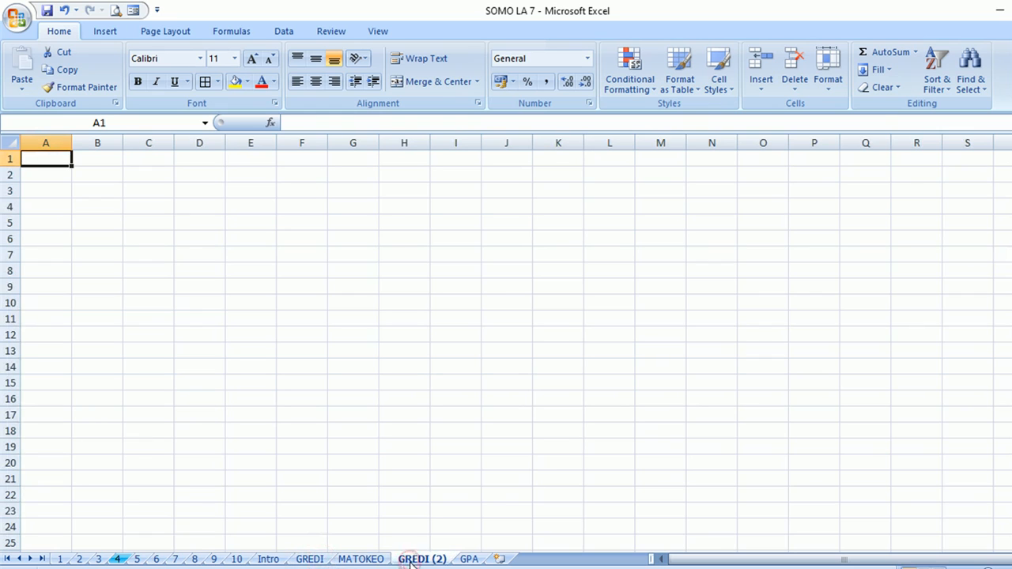
left_click(309, 559)
left_click(410, 561)
right_click(410, 560)
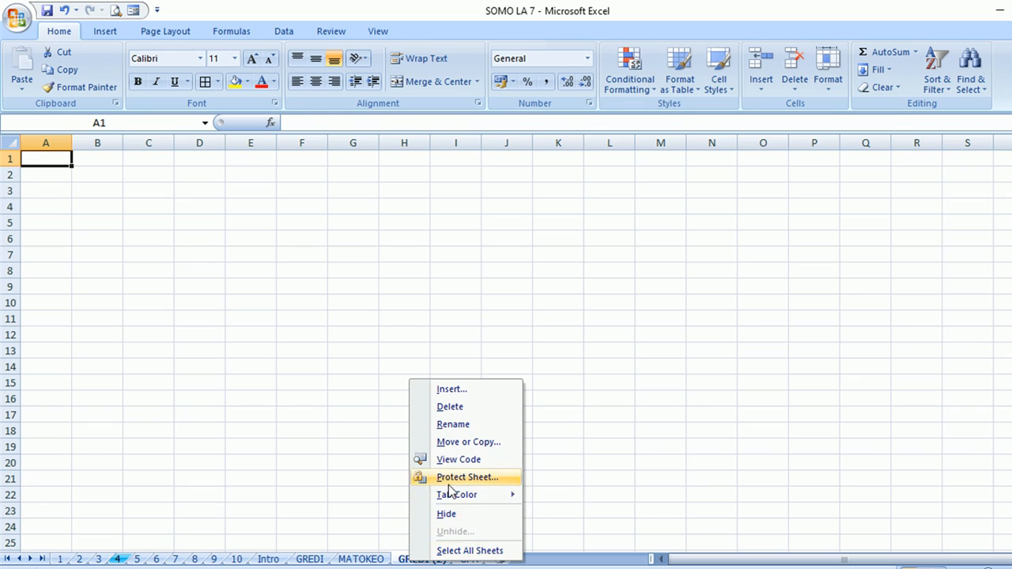
left_click(456, 445)
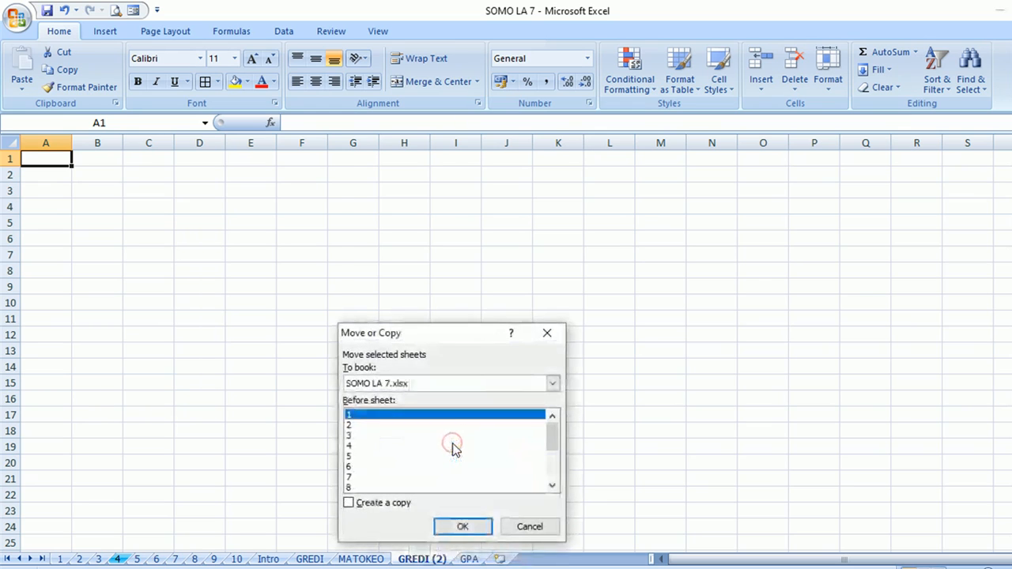
left_click(350, 504)
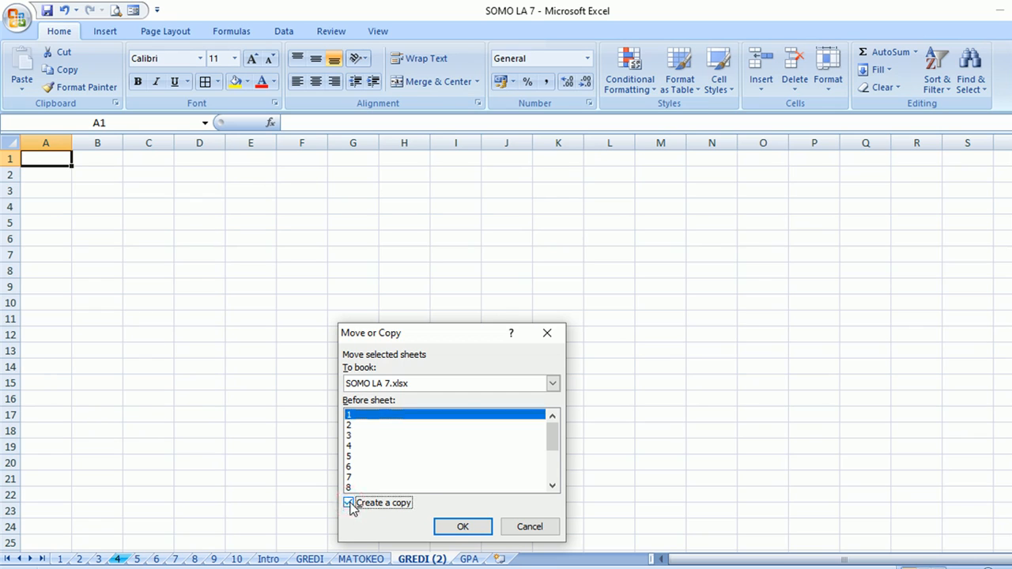
left_click_drag(553, 438, 552, 489)
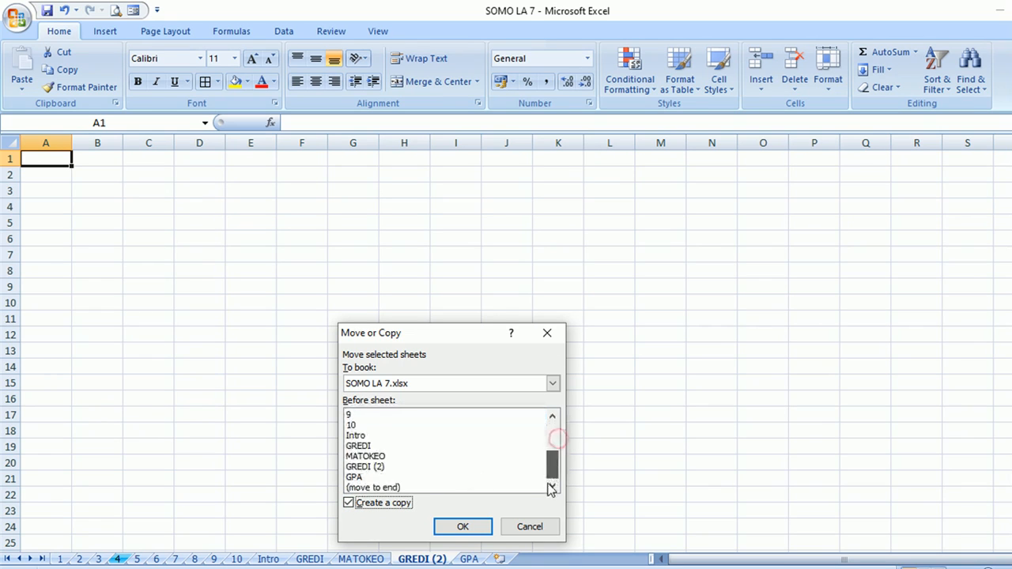
left_click(398, 488)
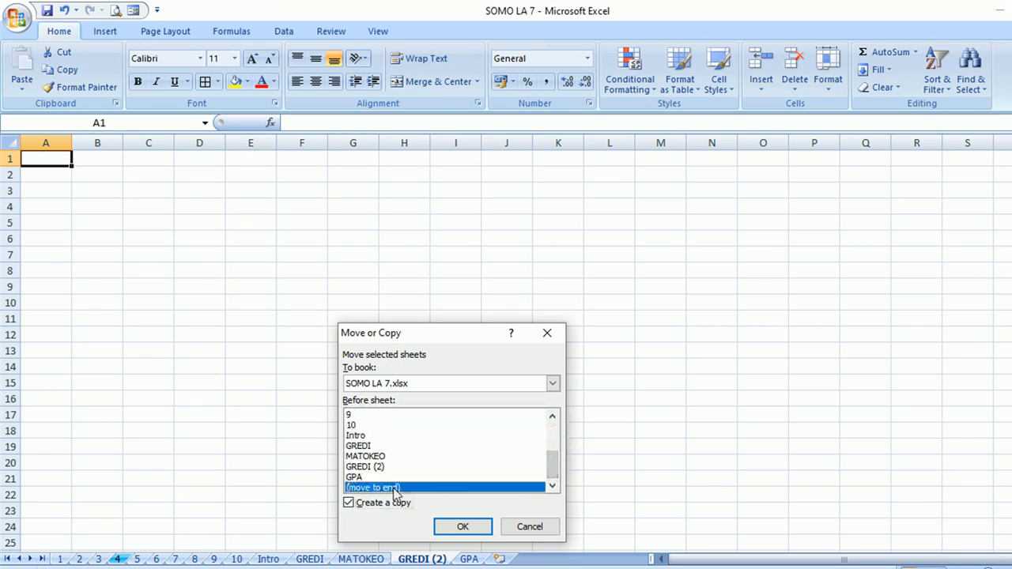
left_click(460, 526)
- Group MATOKEO through GREDI (3), delete them, and return to sheet 8
left_click(421, 559)
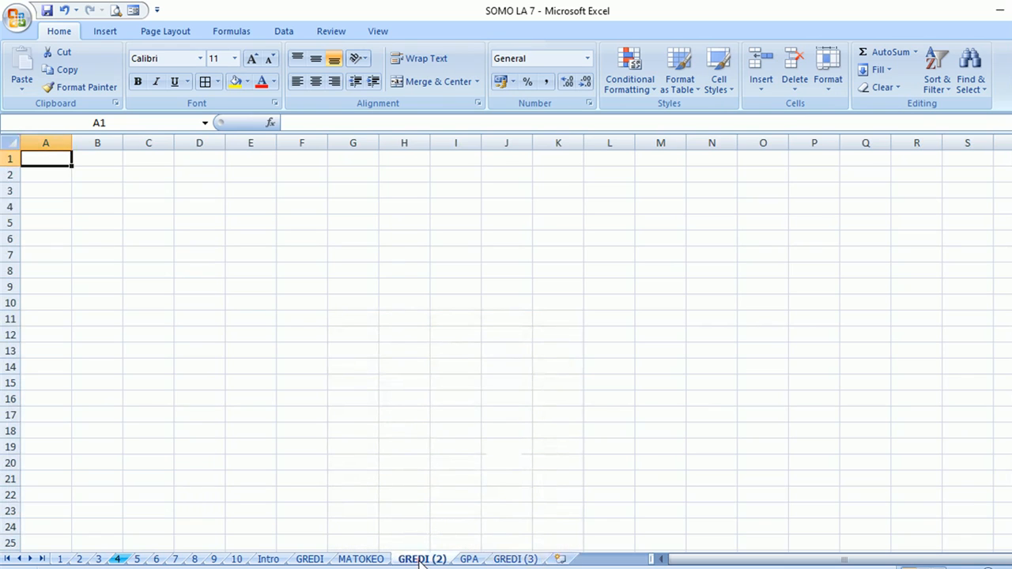
left_click(518, 560)
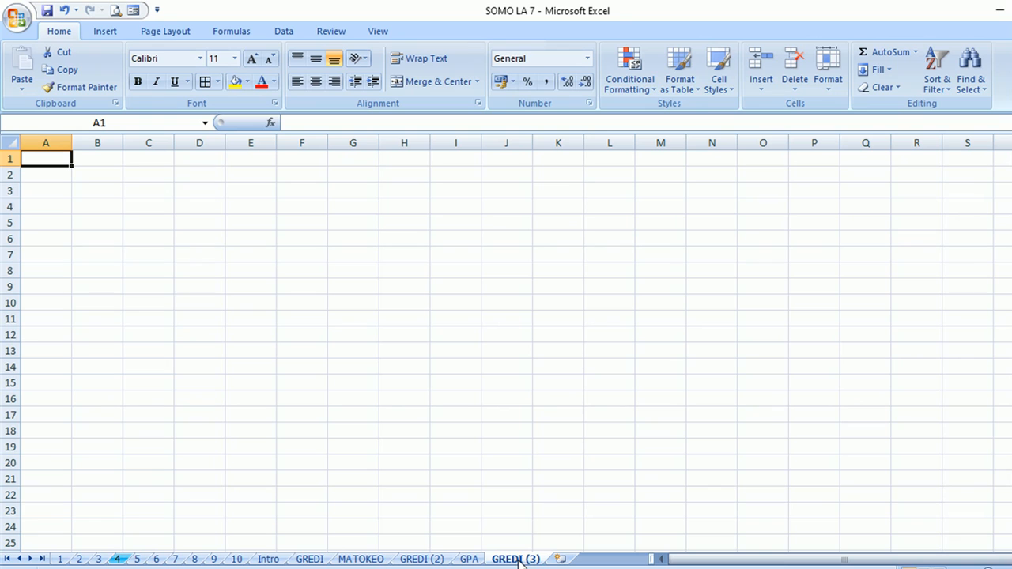
left_click(469, 559, "ctrl")
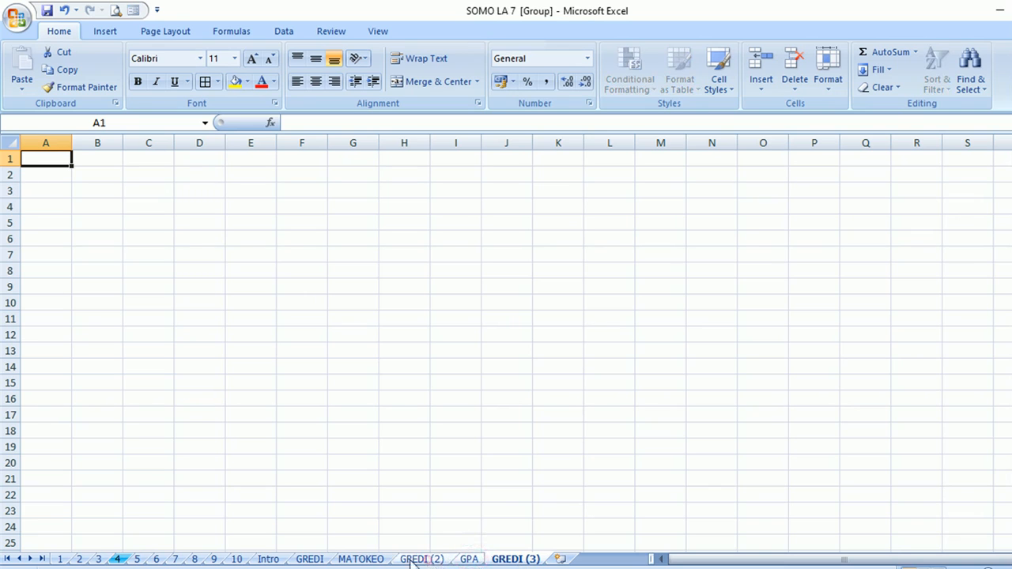
right_click(349, 560)
left_click(389, 389)
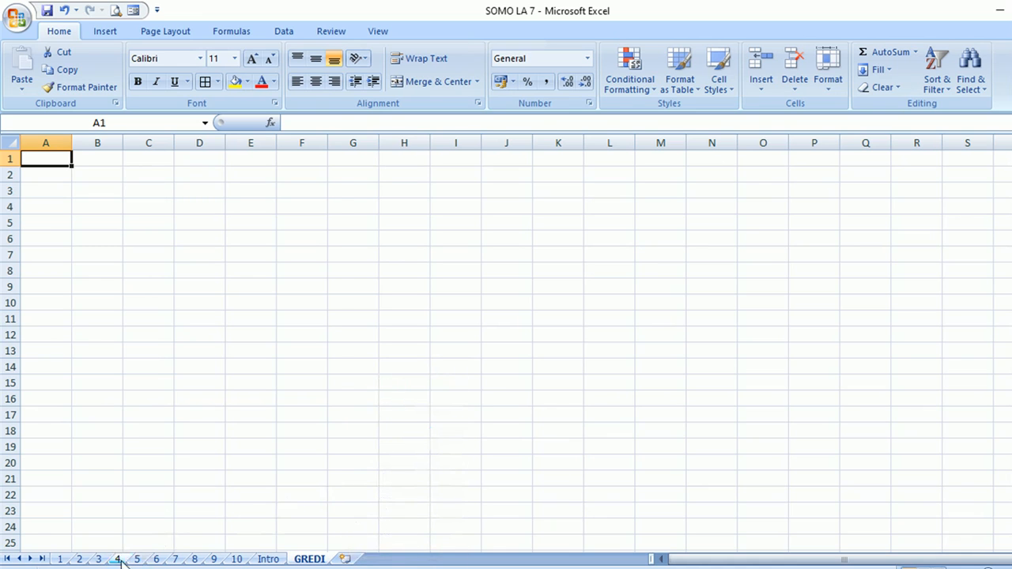
left_click(195, 560)
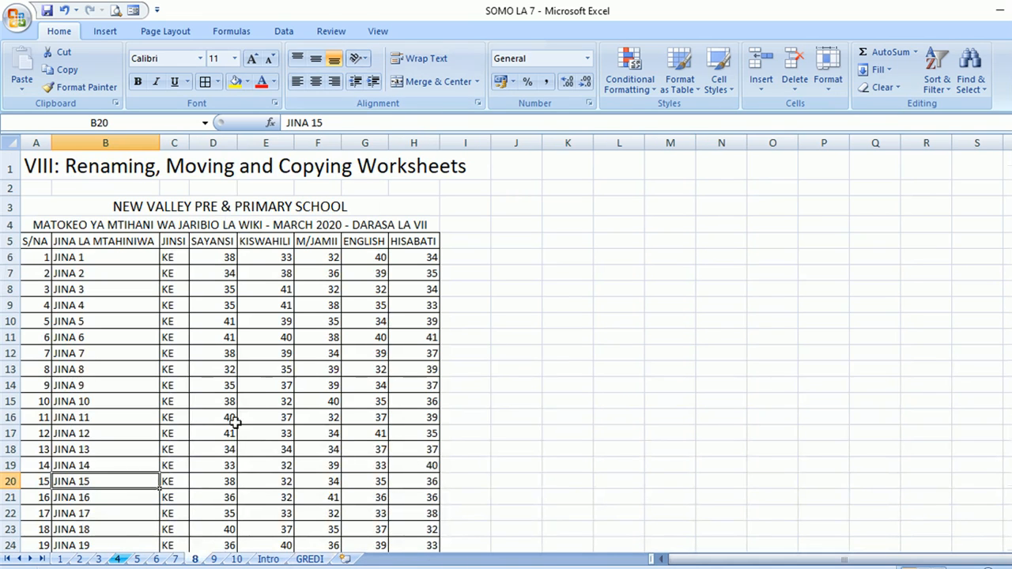
- Colour sheet 8's tab red and the GREDI sheet tab blue
right_click(195, 560)
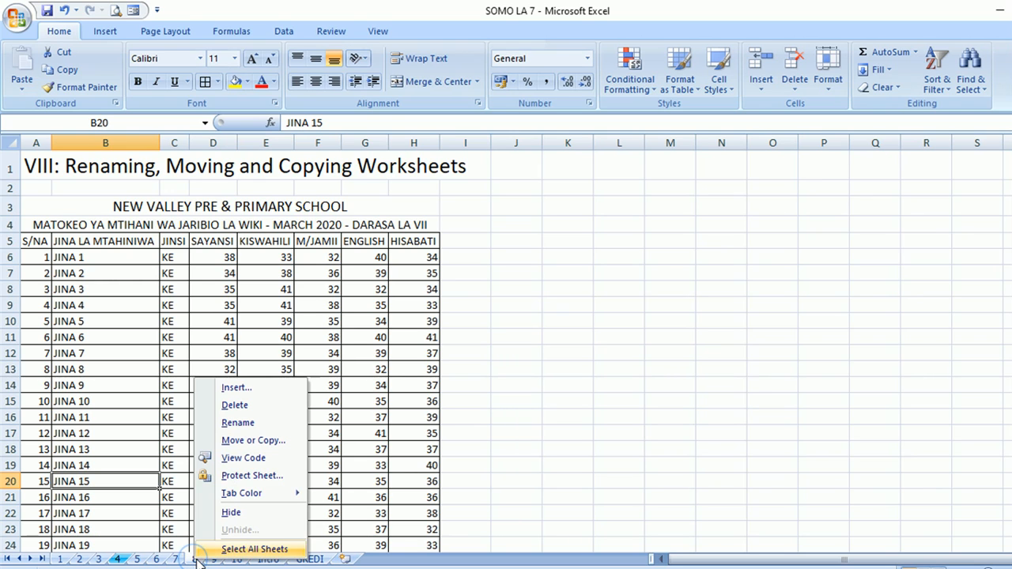
mouse_move(235, 495)
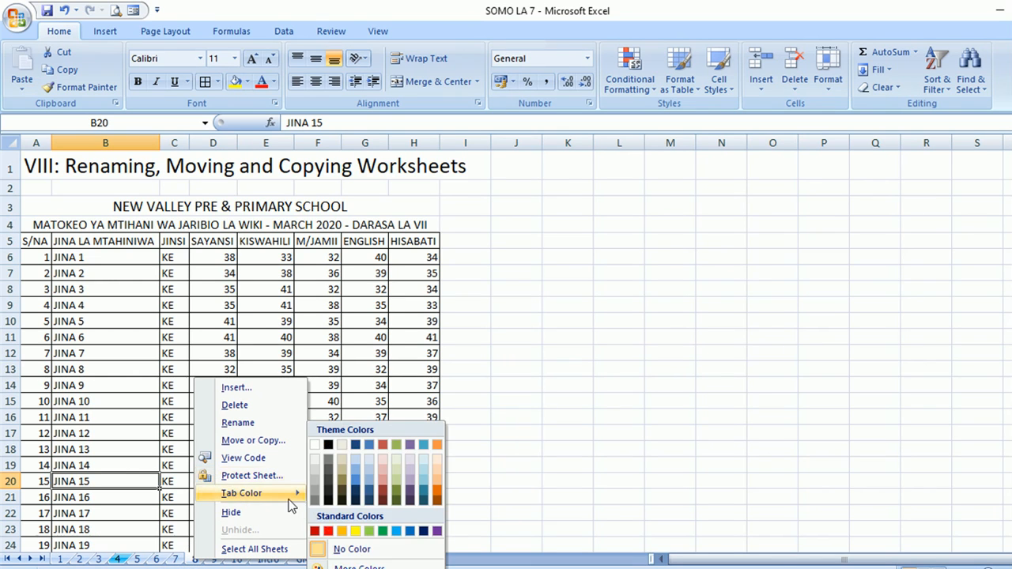
left_click(329, 532)
right_click(310, 559)
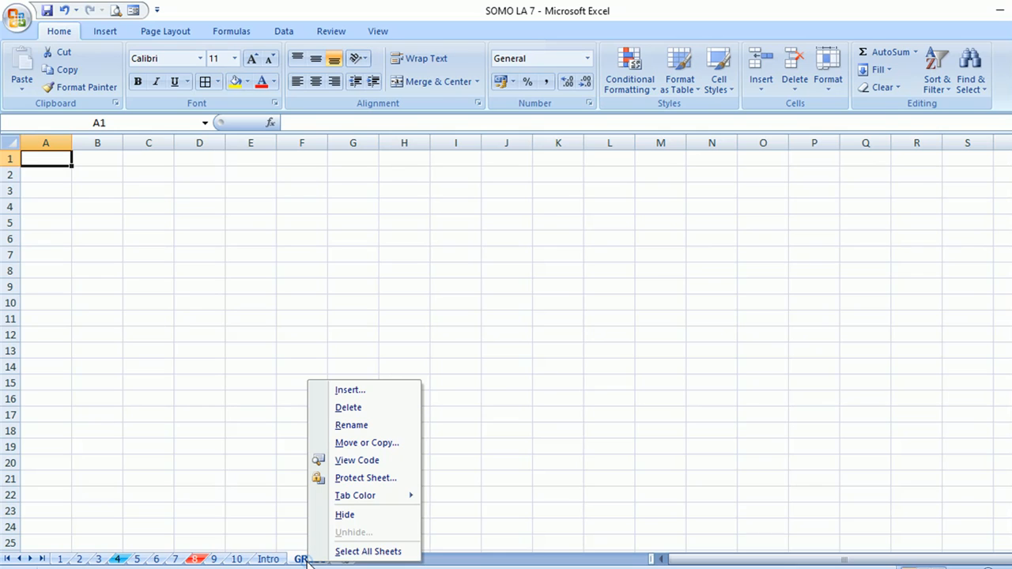
mouse_move(348, 504)
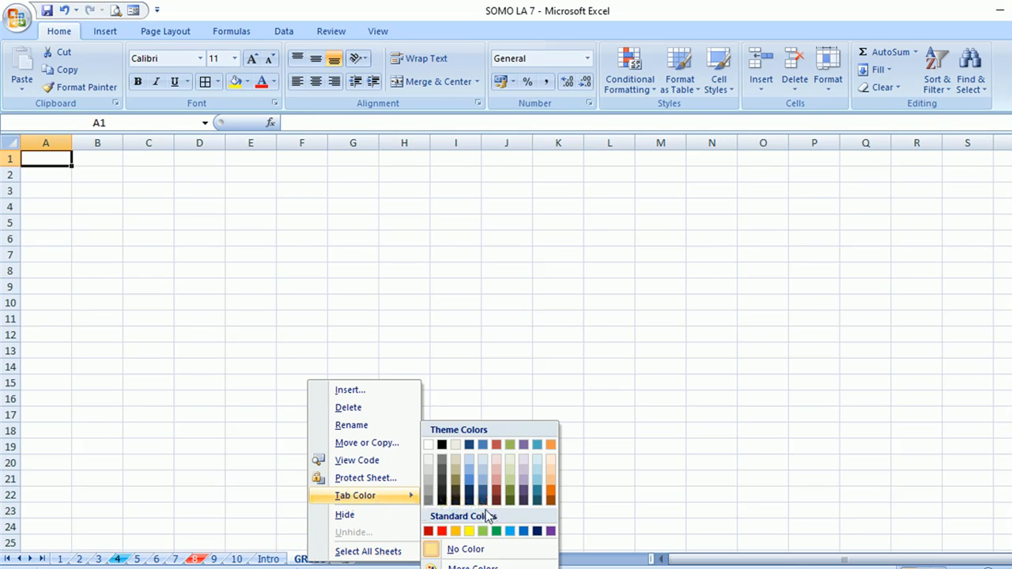
left_click(510, 533)
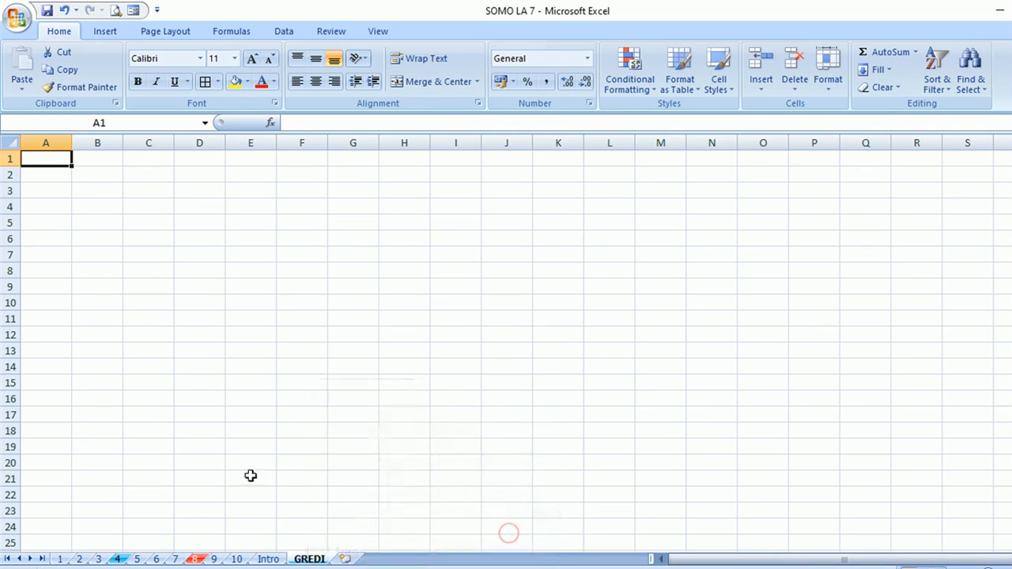
left_click(250, 477)
- Give the Intro sheet tab a dark colour, then return to GREDI
left_click(149, 560)
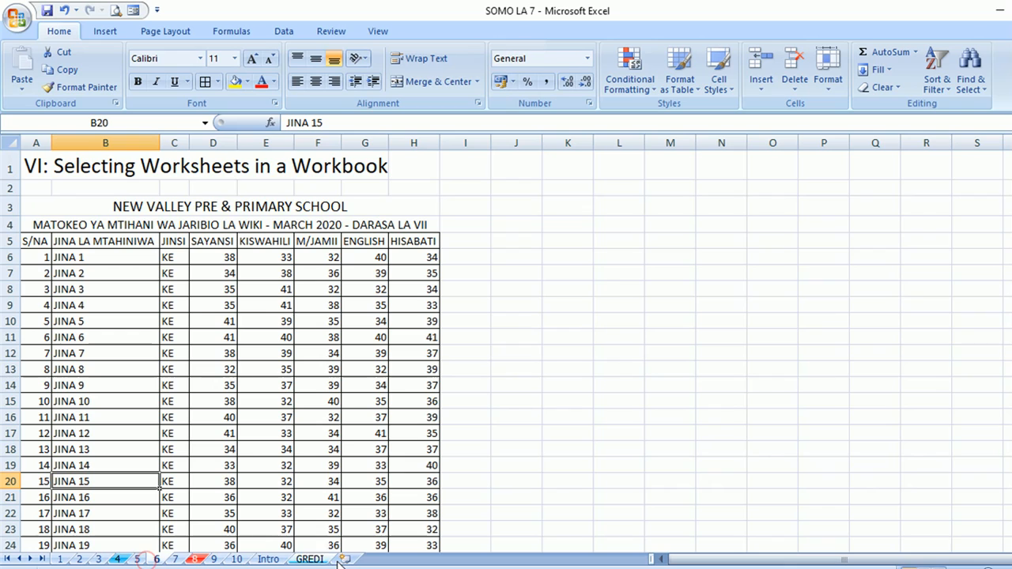
left_click(200, 560, "ctrl")
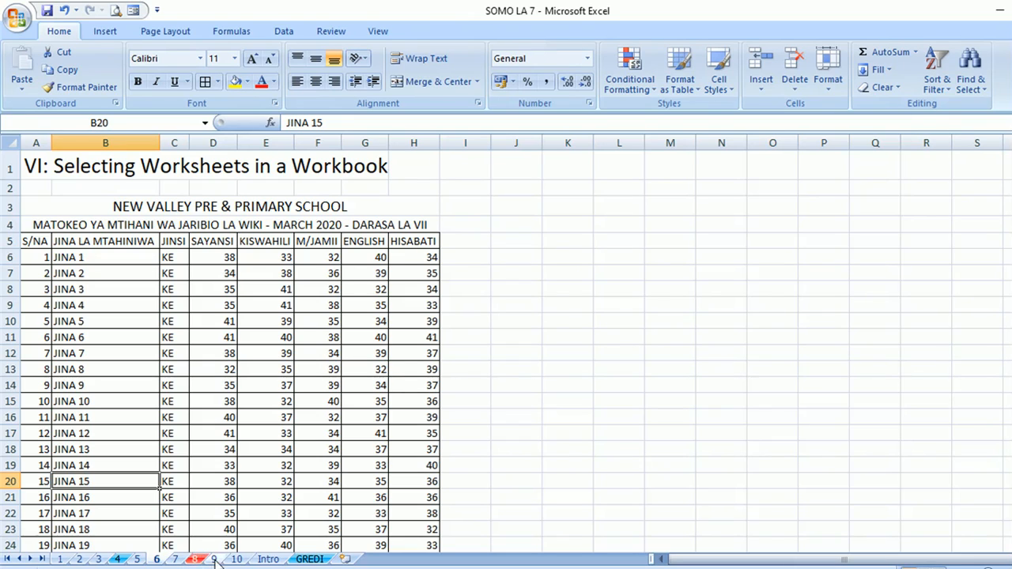
right_click(269, 560)
mouse_move(353, 498)
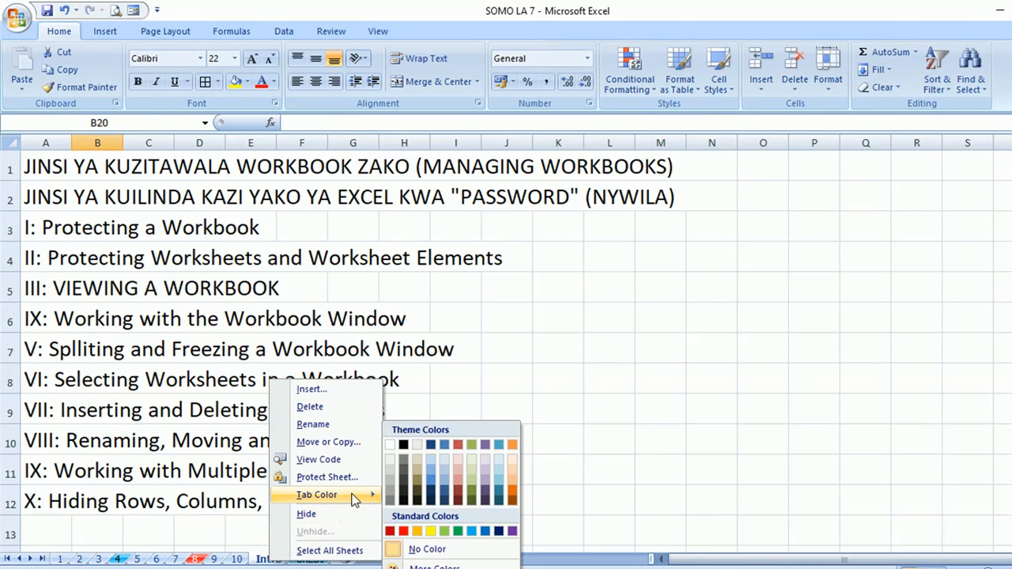
left_click(403, 492)
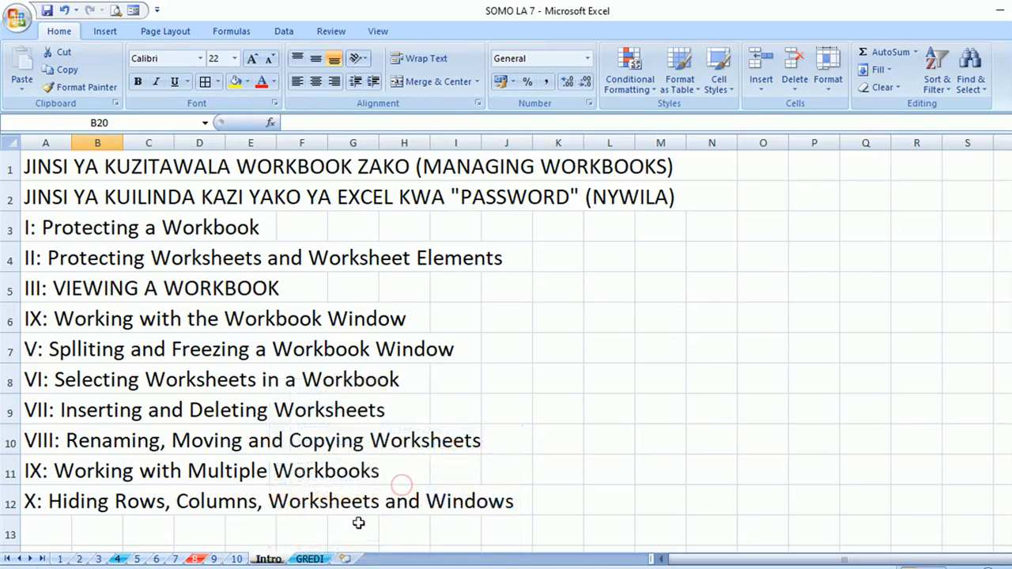
left_click(310, 559)
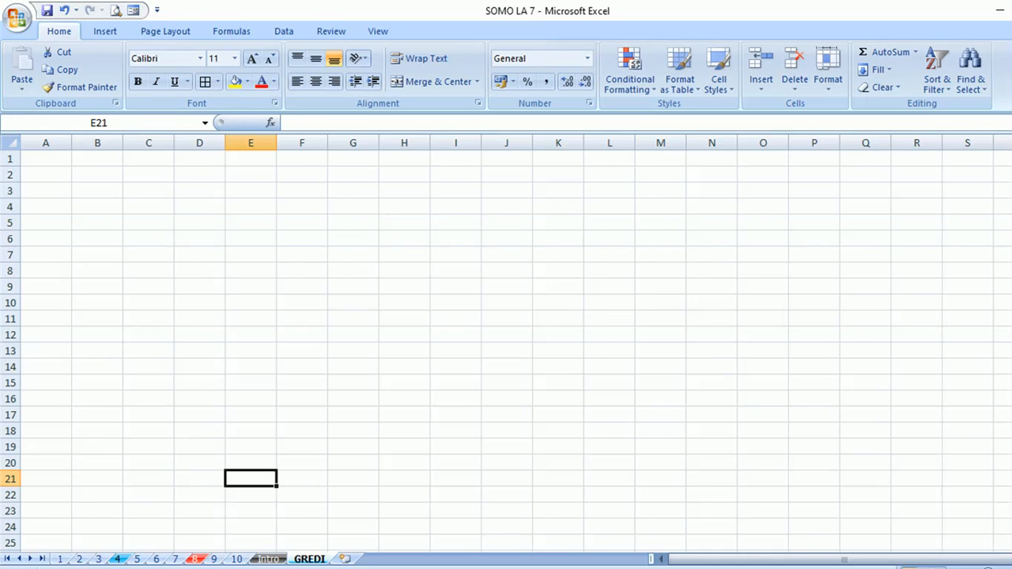
- Go to sheet 9, 'IX: Working with Multiple Workbooks', select G2, and show the View ribbon
left_click(194, 559)
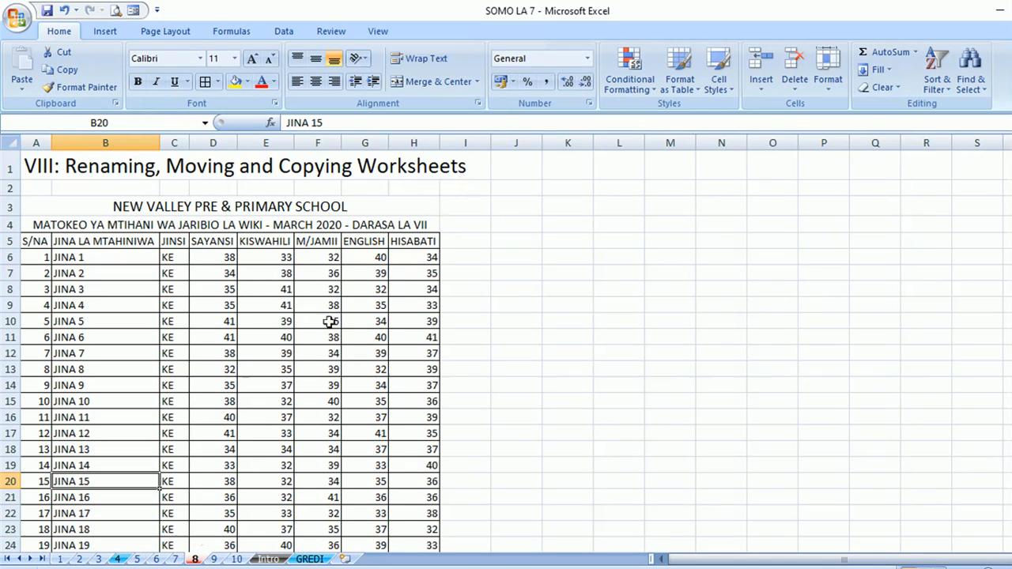
left_click(212, 561)
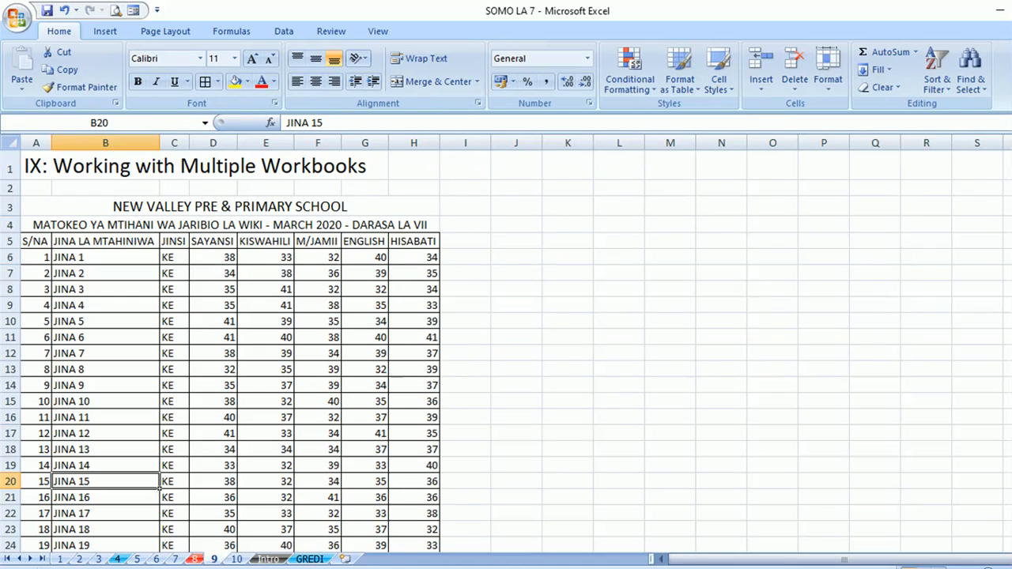
left_click(357, 194)
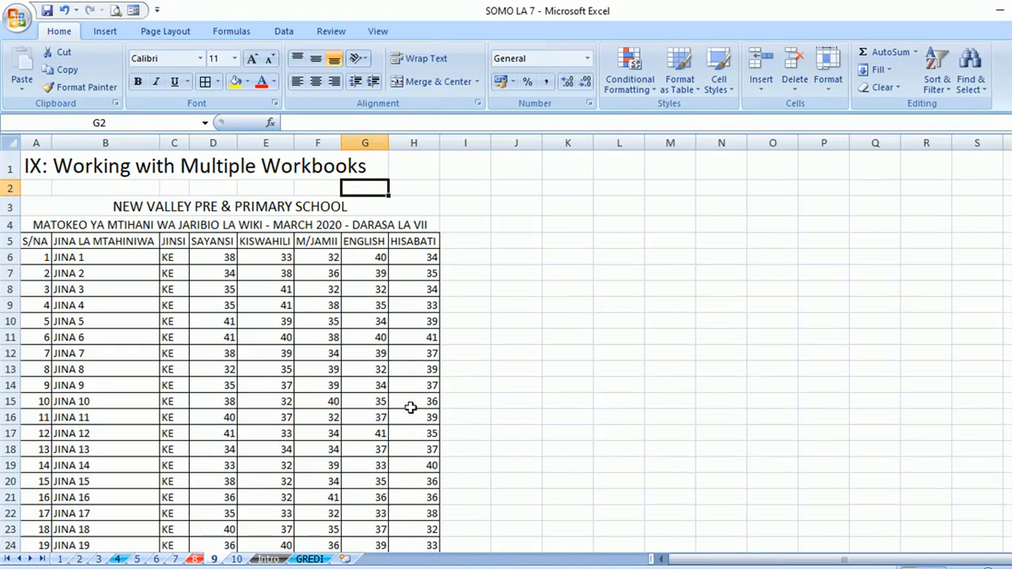
left_click(378, 31)
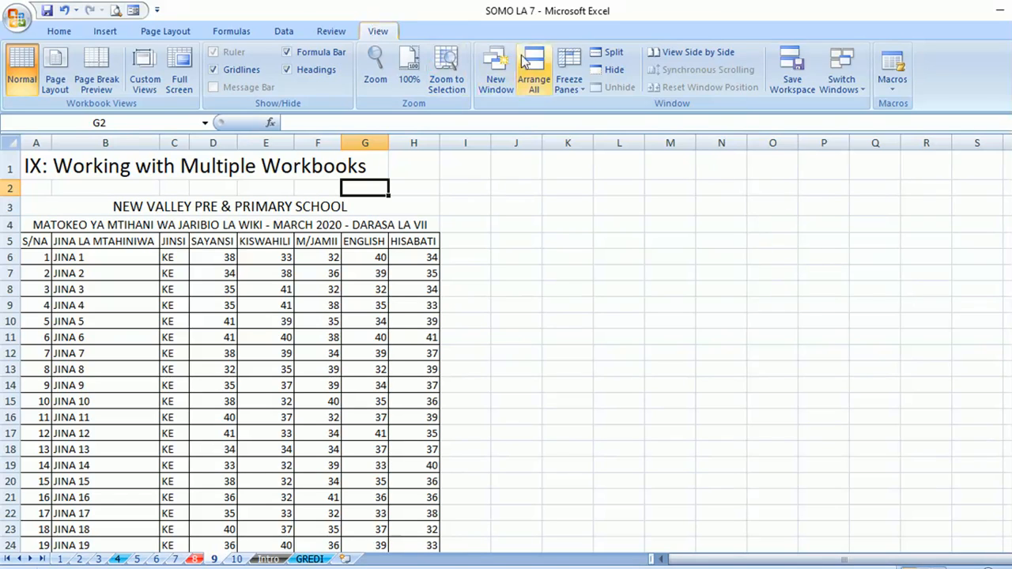
- Arrange all open workbook windows horizontally, then go to sheet 10
left_click(536, 79)
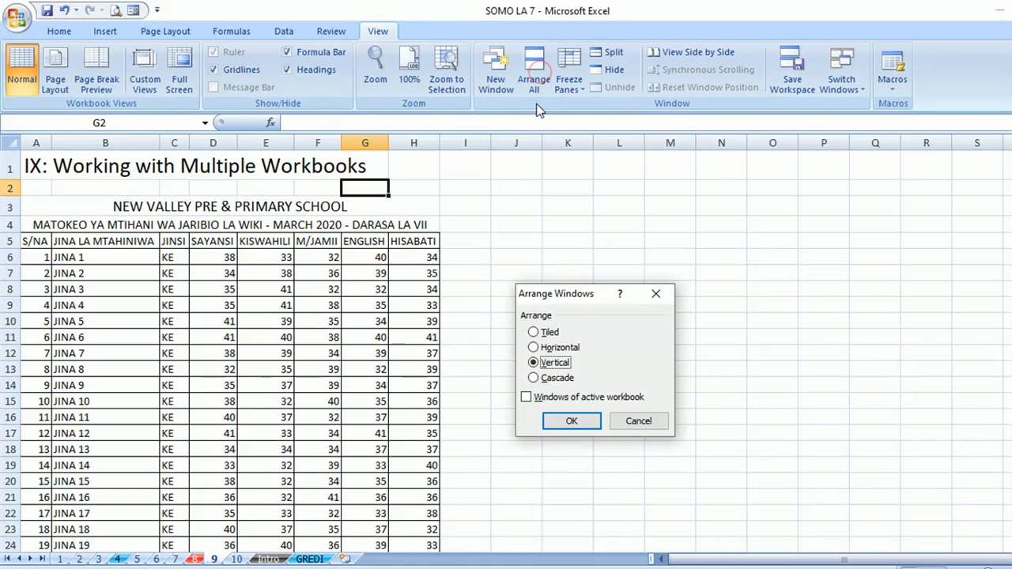
left_click(550, 348)
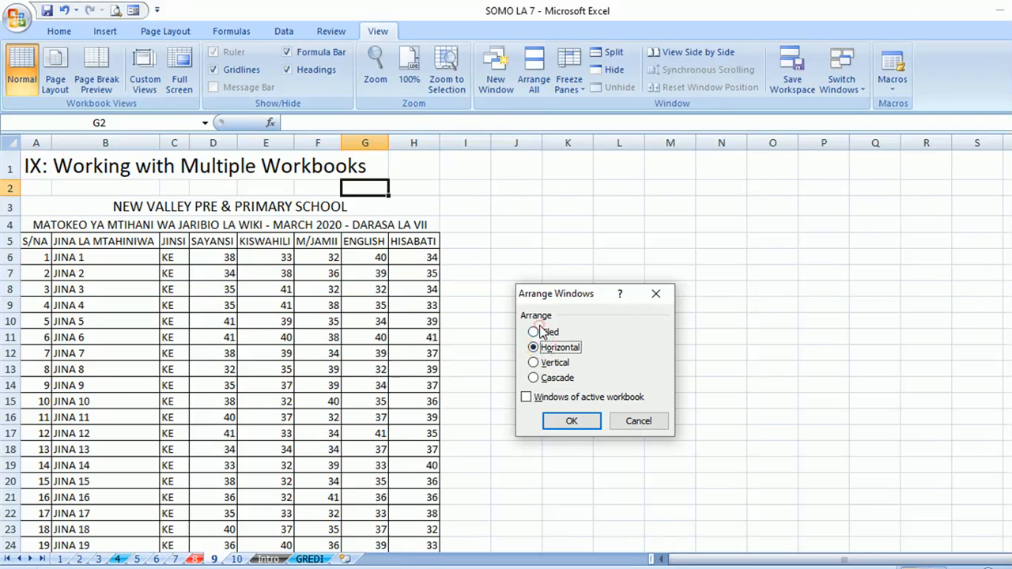
left_click(569, 419)
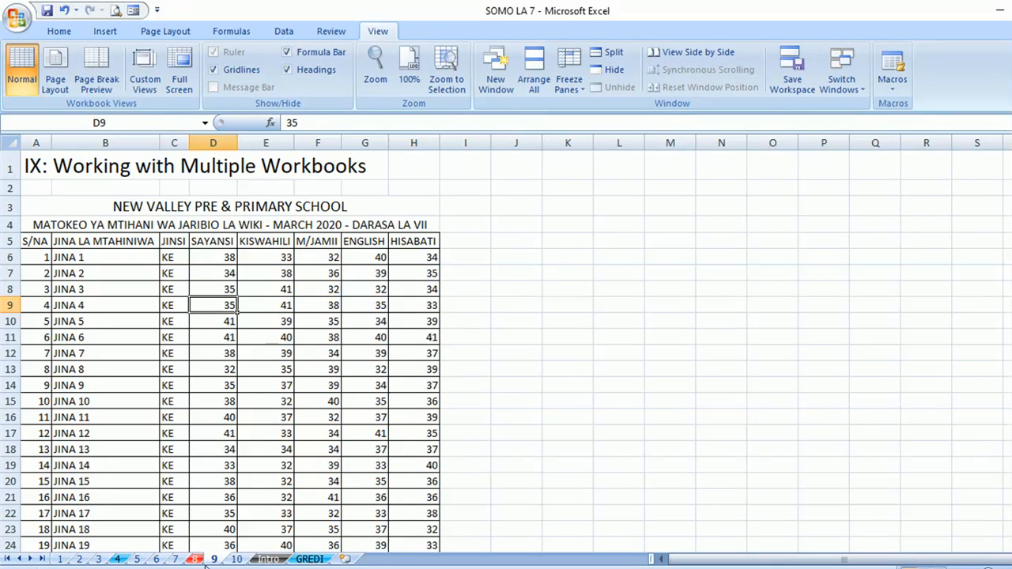
left_click(236, 559)
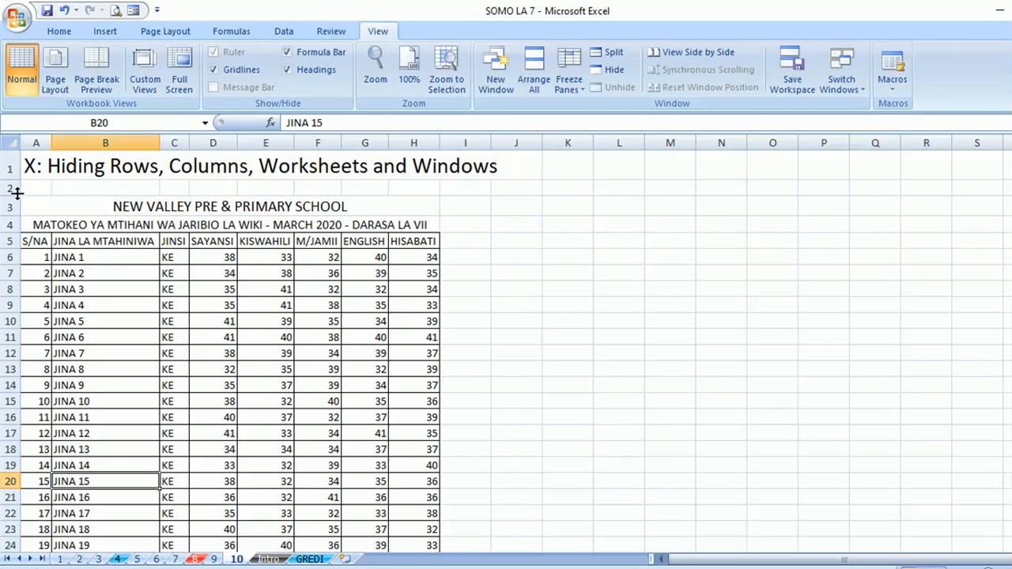
- Hide row 4, then unhide it by selecting the whole sheet
right_click(6, 224)
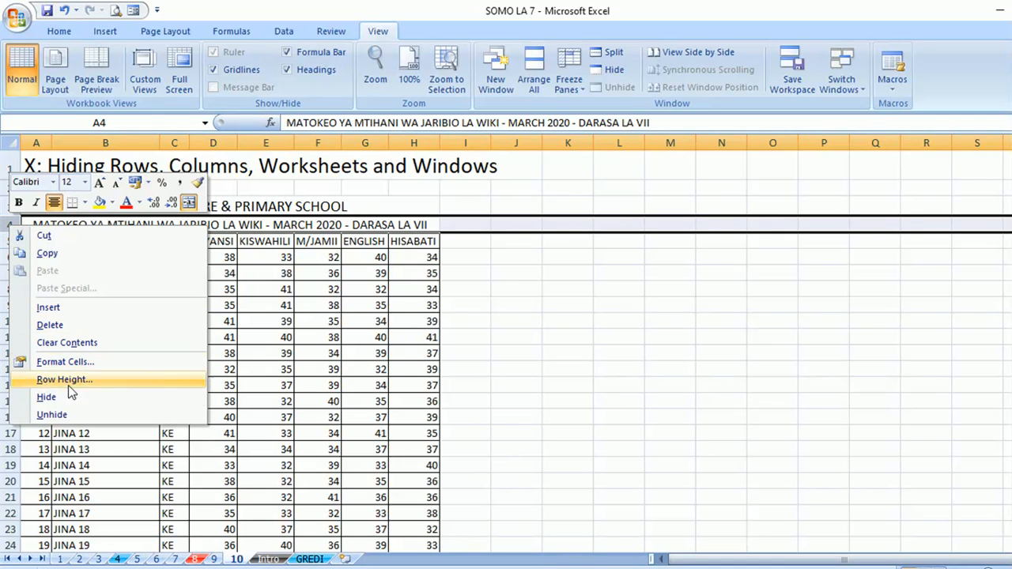
left_click(73, 405)
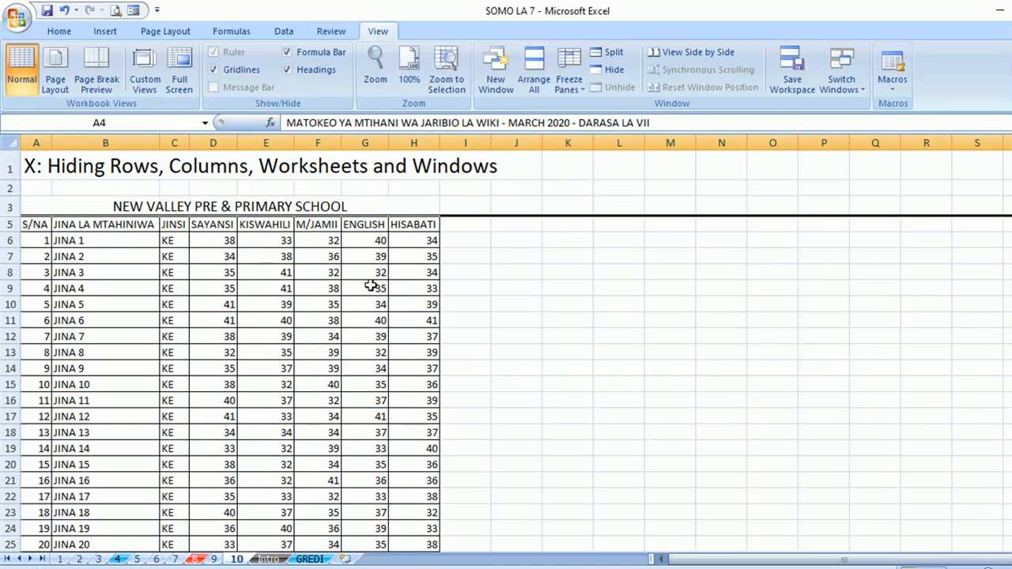
left_click(10, 141)
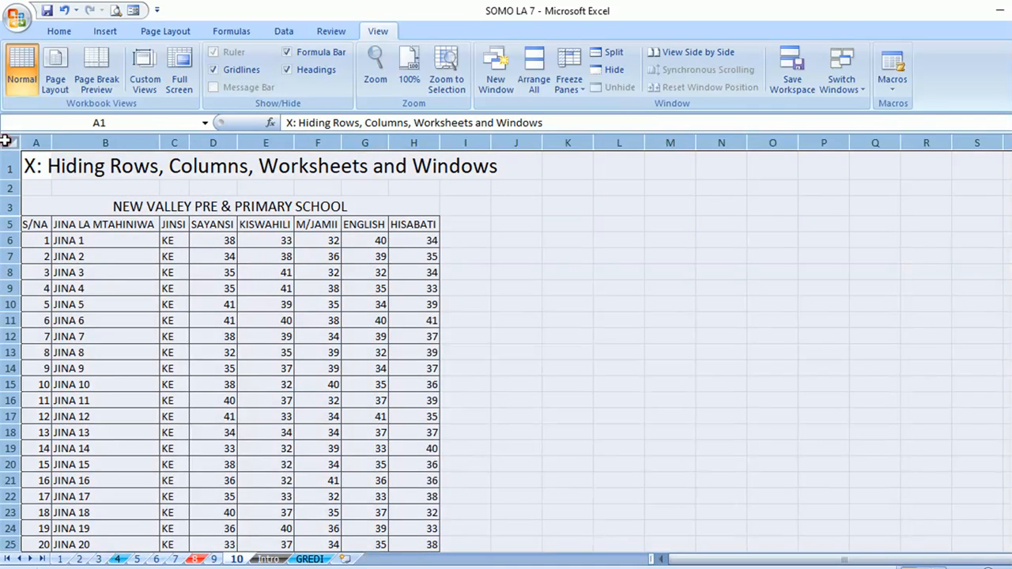
right_click(6, 196)
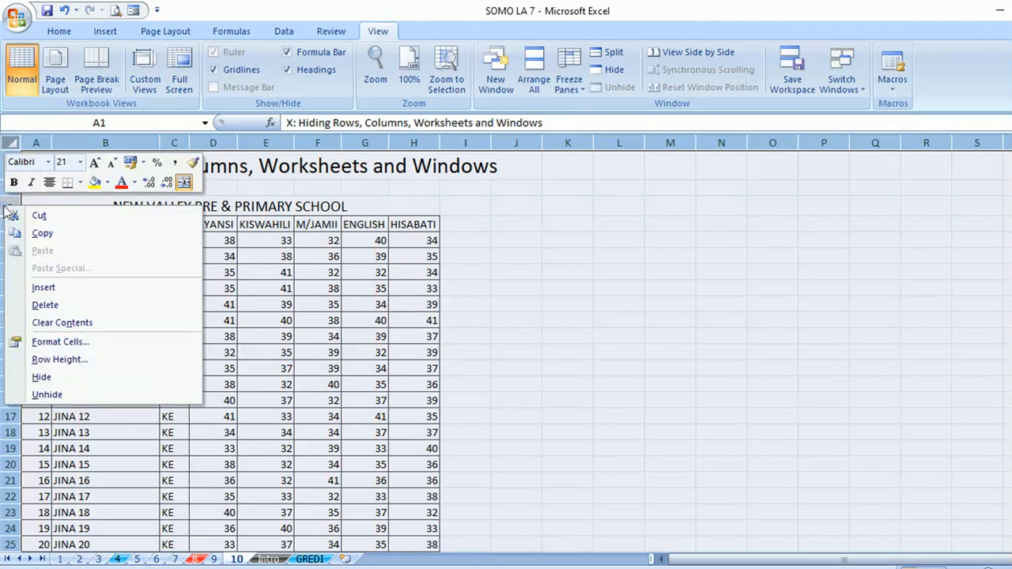
left_click(46, 394)
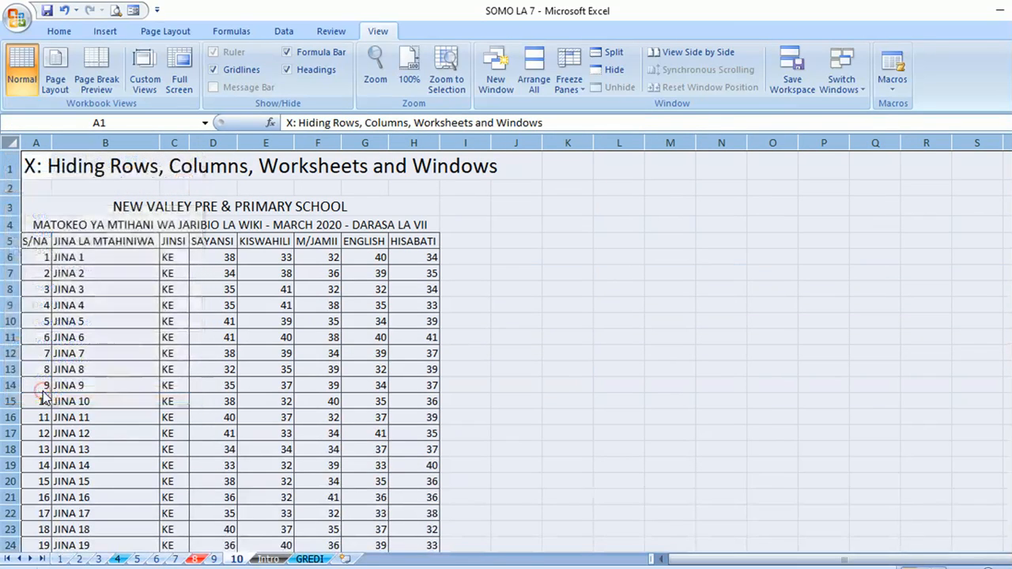
left_click(98, 257)
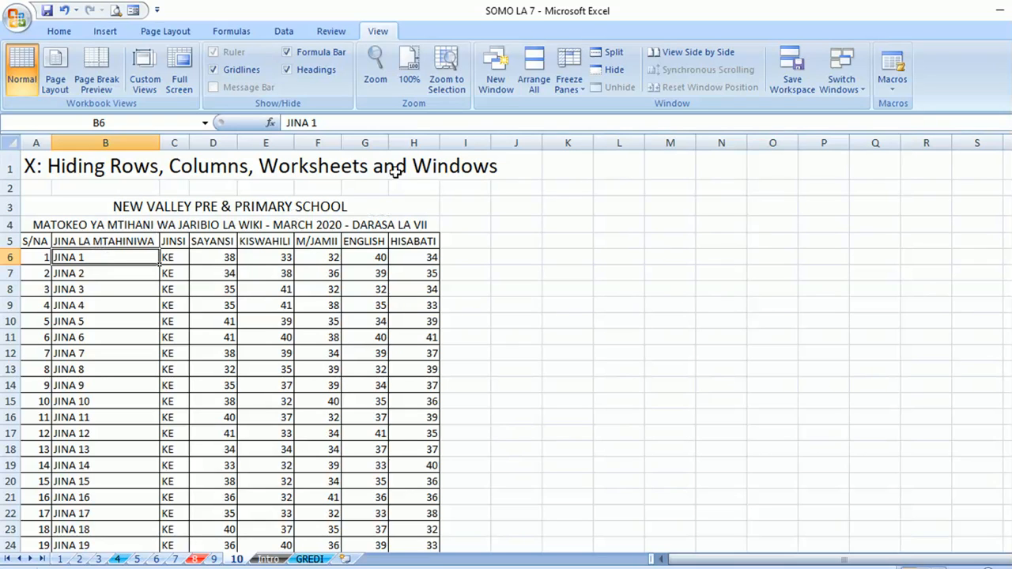
- Hide the ENGLISH column G and check the printed page in Print Preview
left_click(371, 139)
right_click(371, 139)
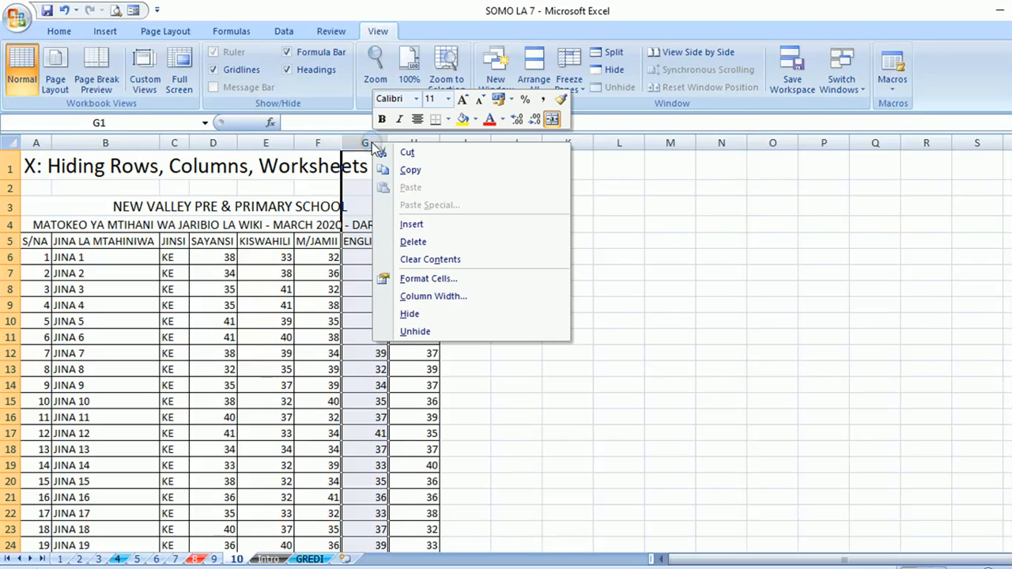
left_click(416, 314)
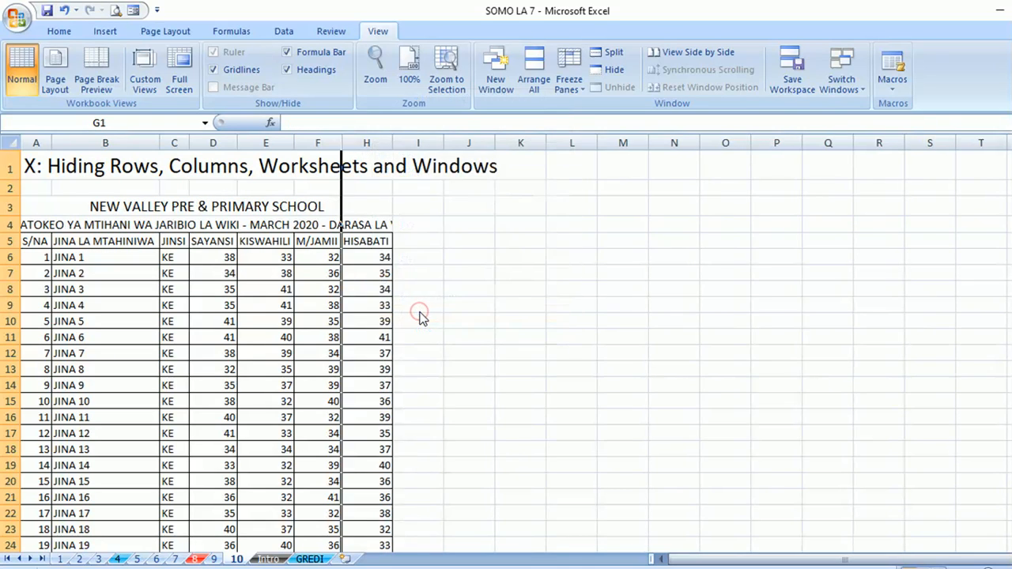
left_click(496, 294)
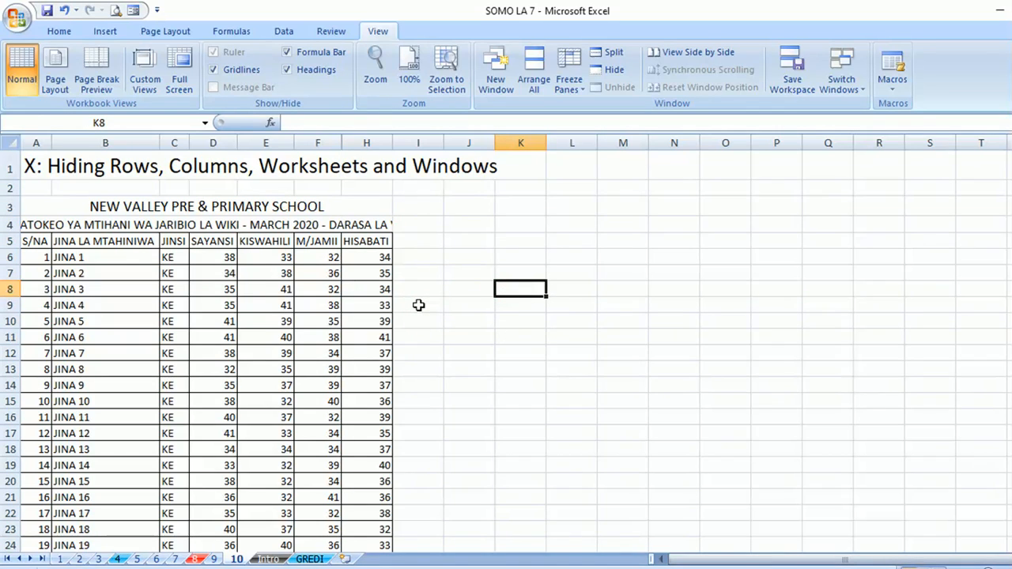
left_click(114, 9)
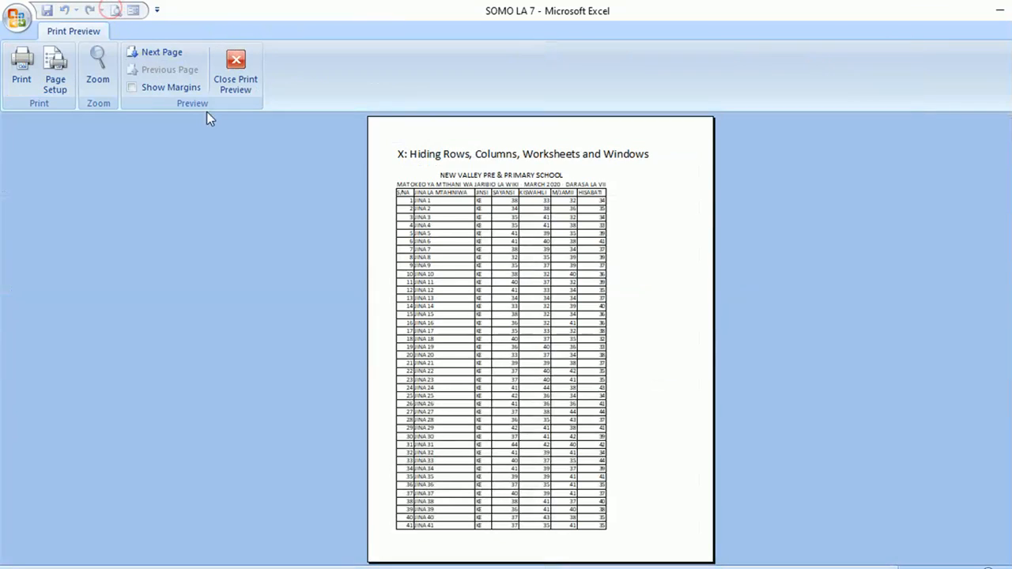
left_click(593, 251)
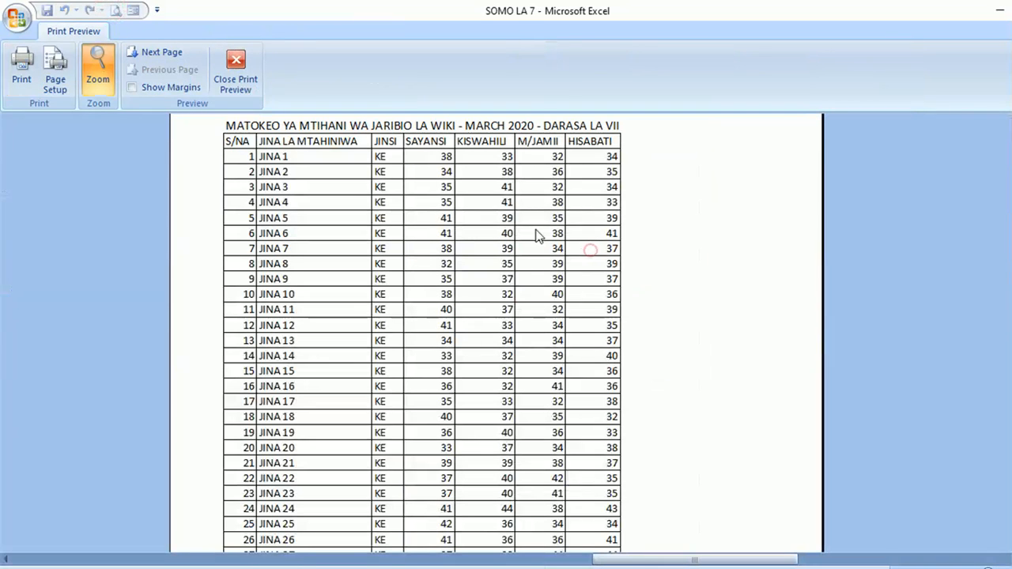
left_click(98, 68)
left_click(233, 71)
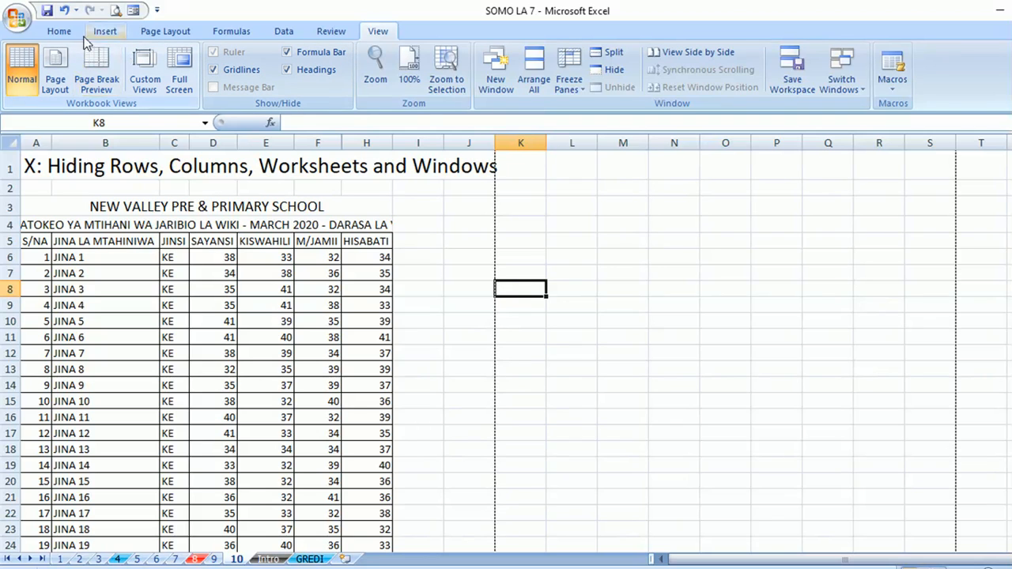
left_click(12, 141)
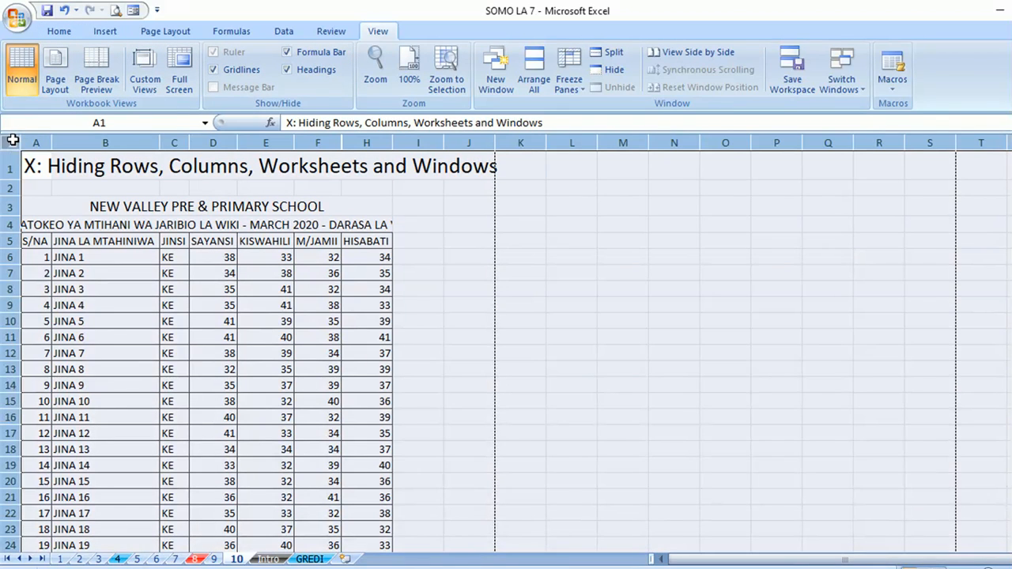
- Unhide column G across the whole sheet, select I8, then view the Intro sheet
right_click(260, 136)
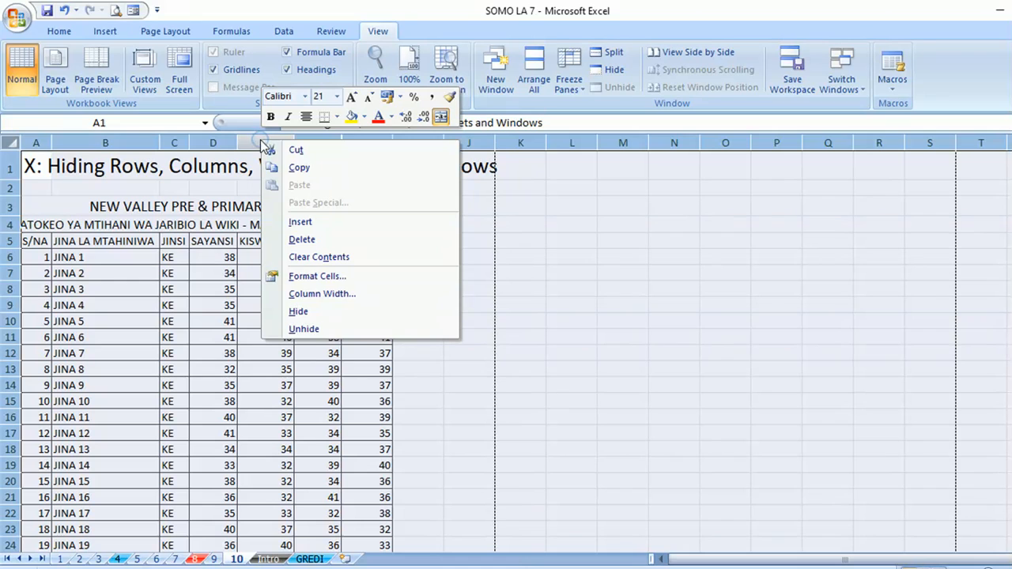
left_click(309, 332)
left_click(460, 284)
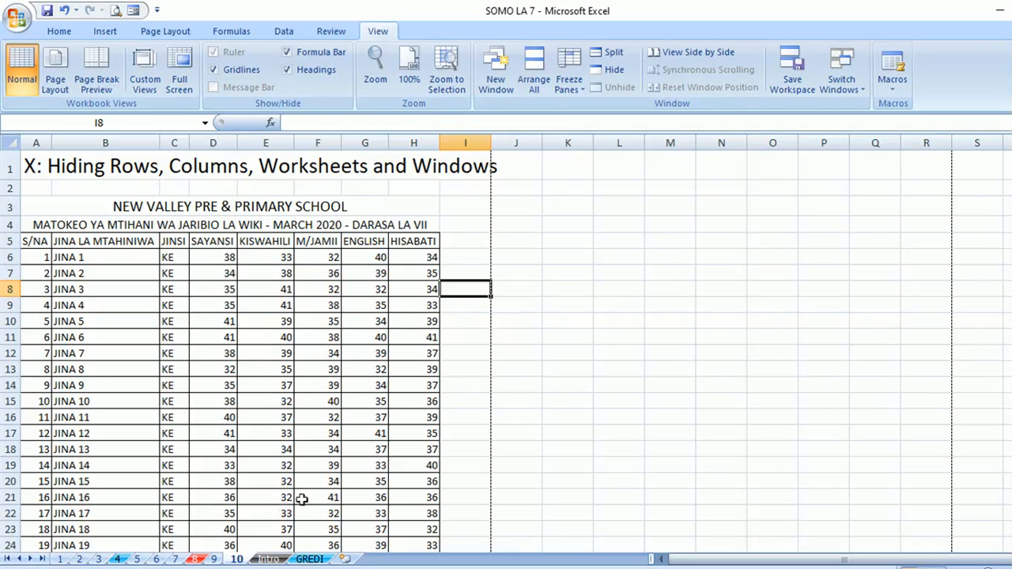
left_click(269, 560)
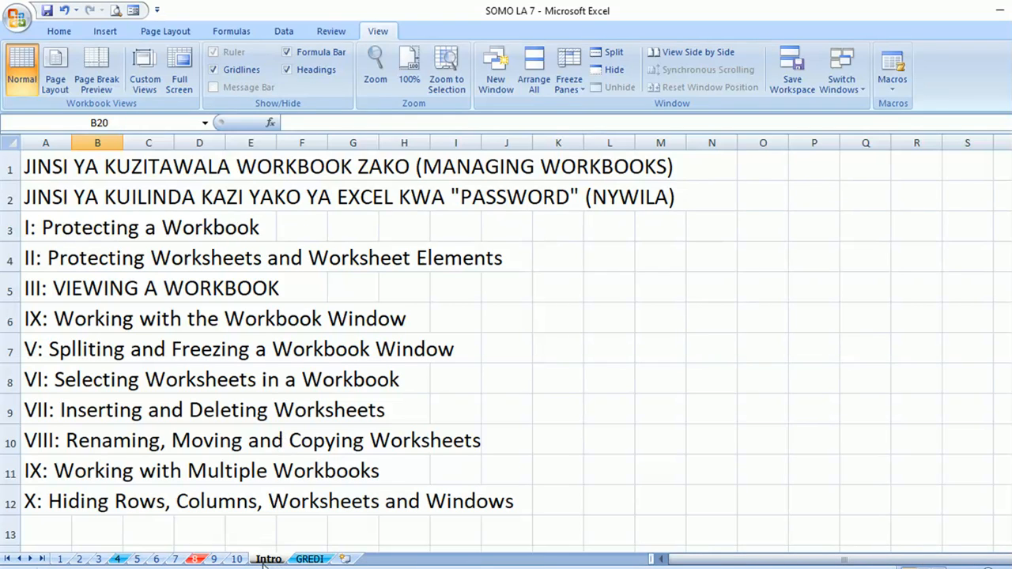
right_click(261, 559)
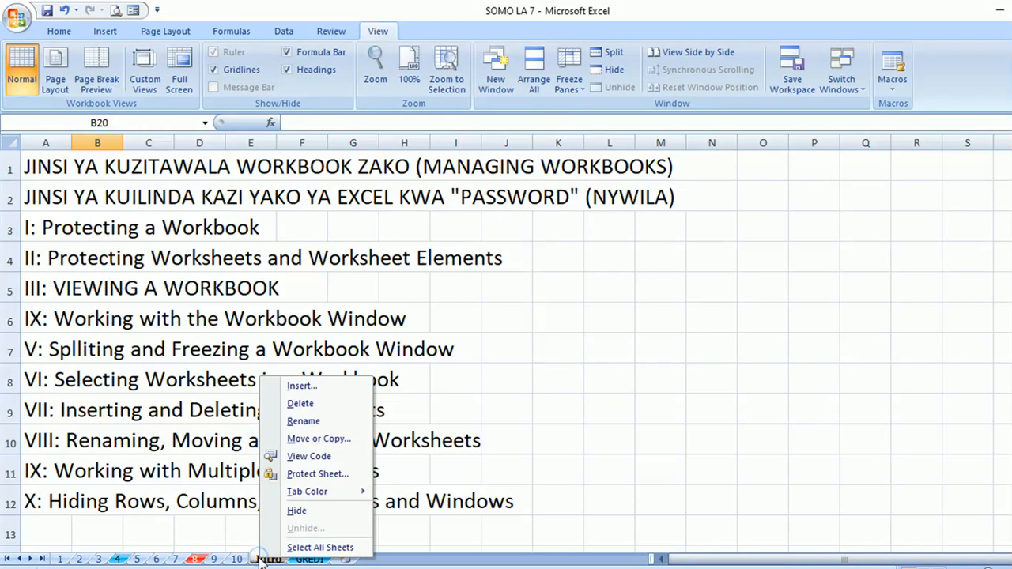
left_click(299, 512)
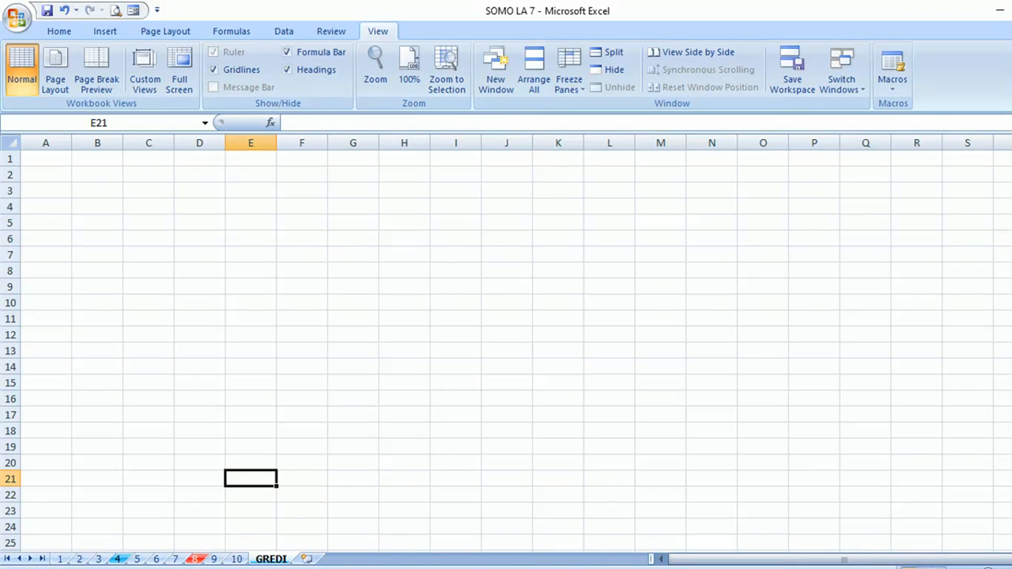
right_click(263, 560)
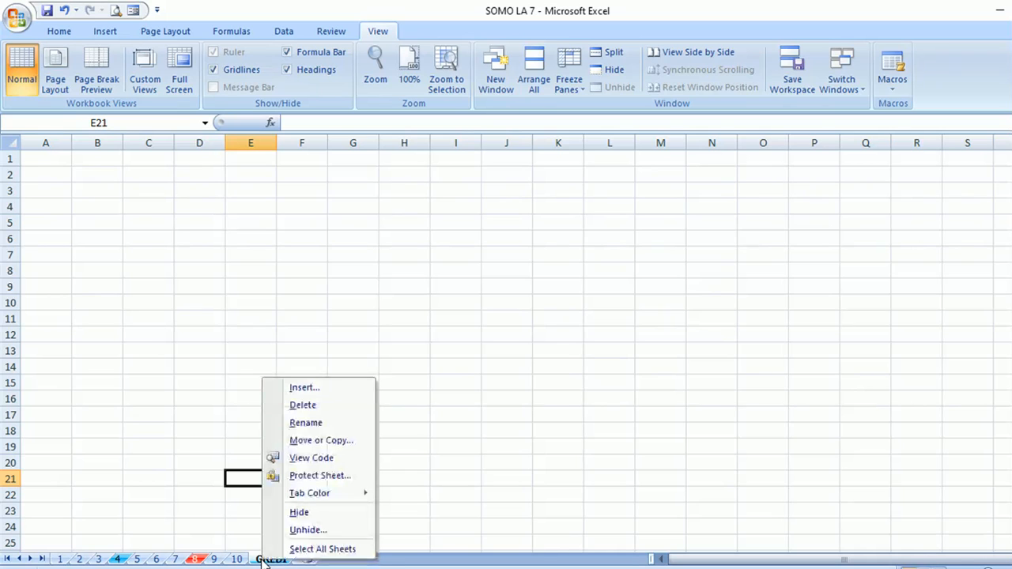
left_click(318, 532)
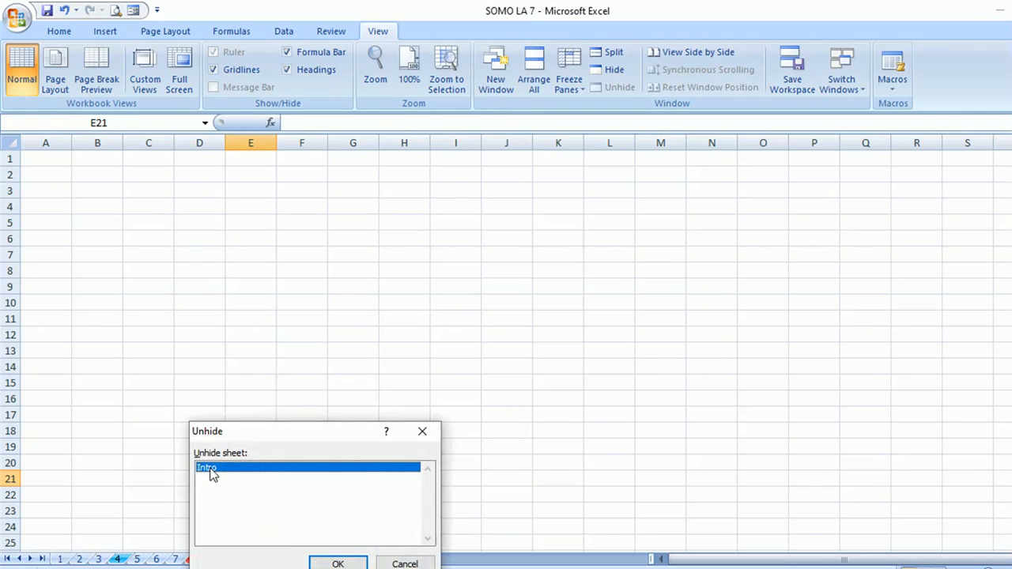
left_click(323, 563)
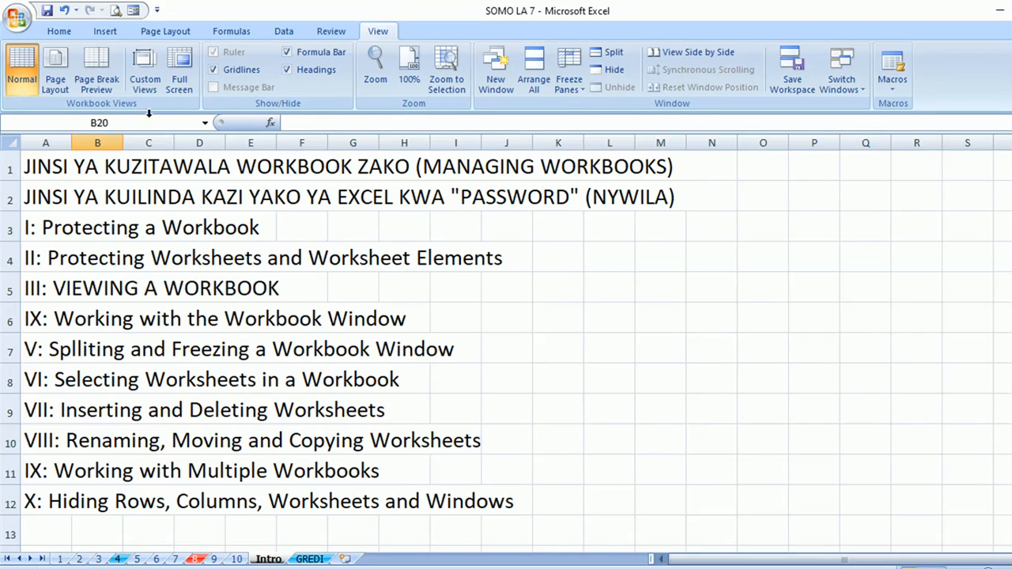
left_click(77, 30)
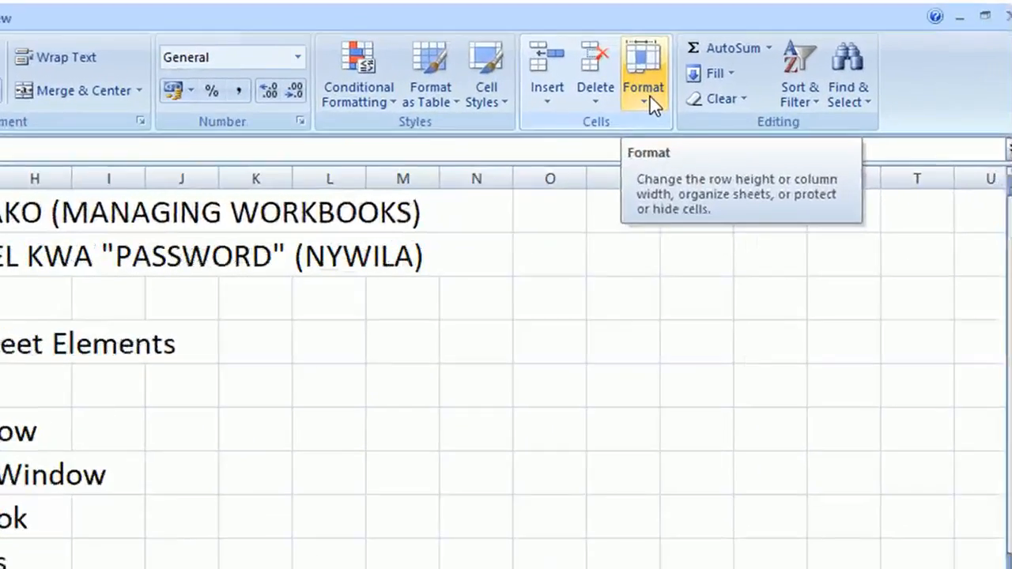
left_click(833, 84)
mouse_move(647, 316)
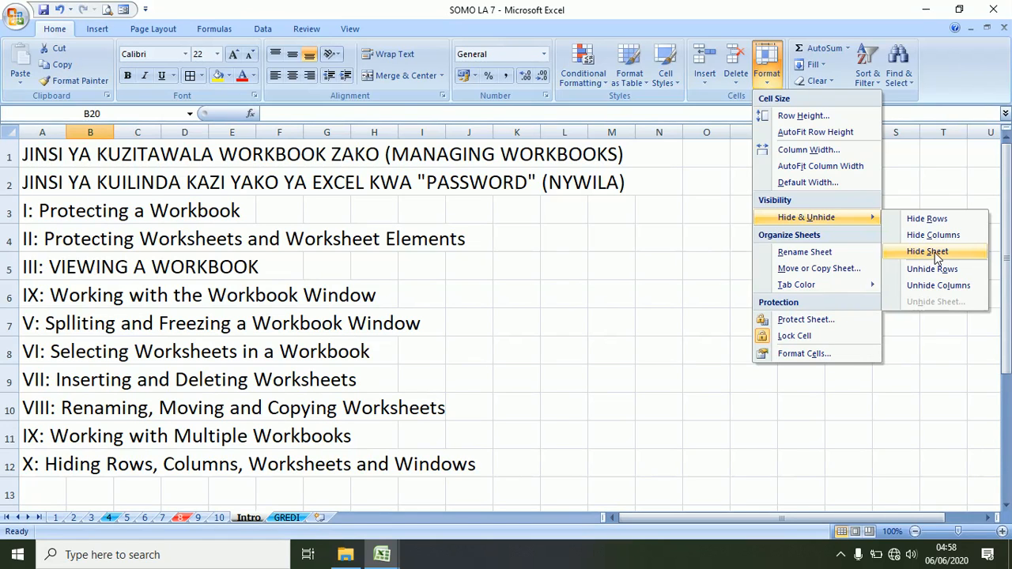
left_click(935, 253)
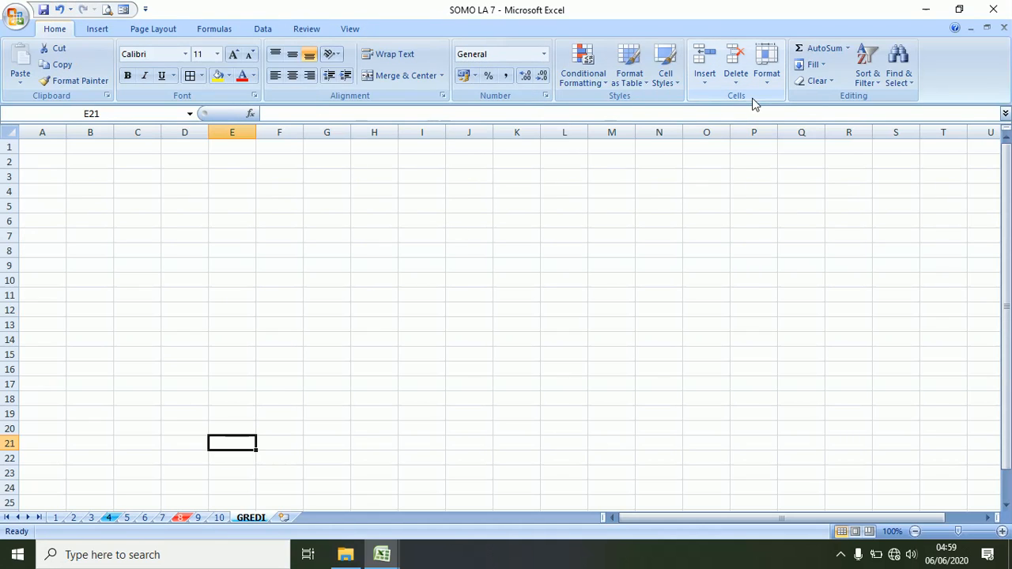
left_click(764, 79)
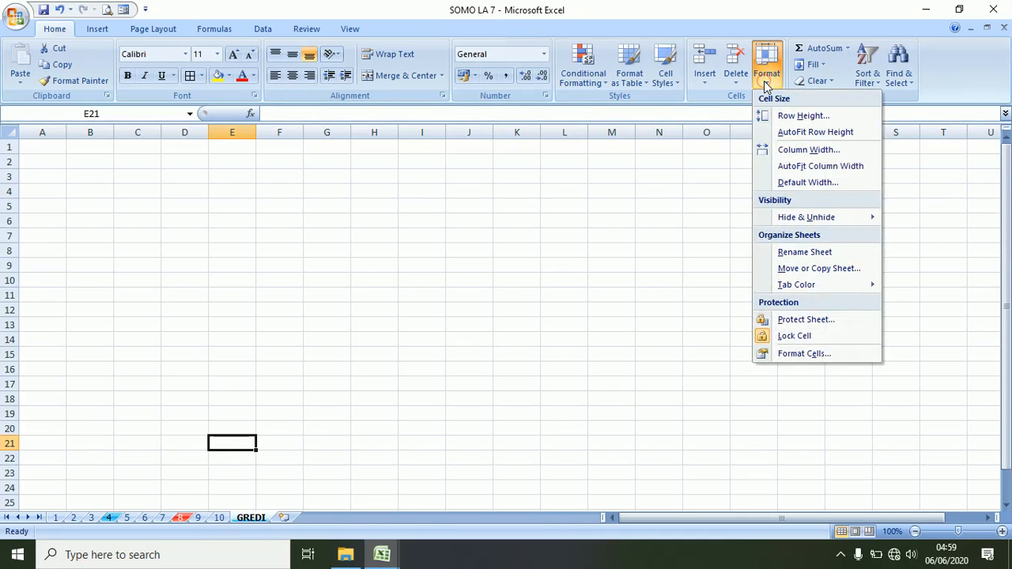
mouse_move(867, 221)
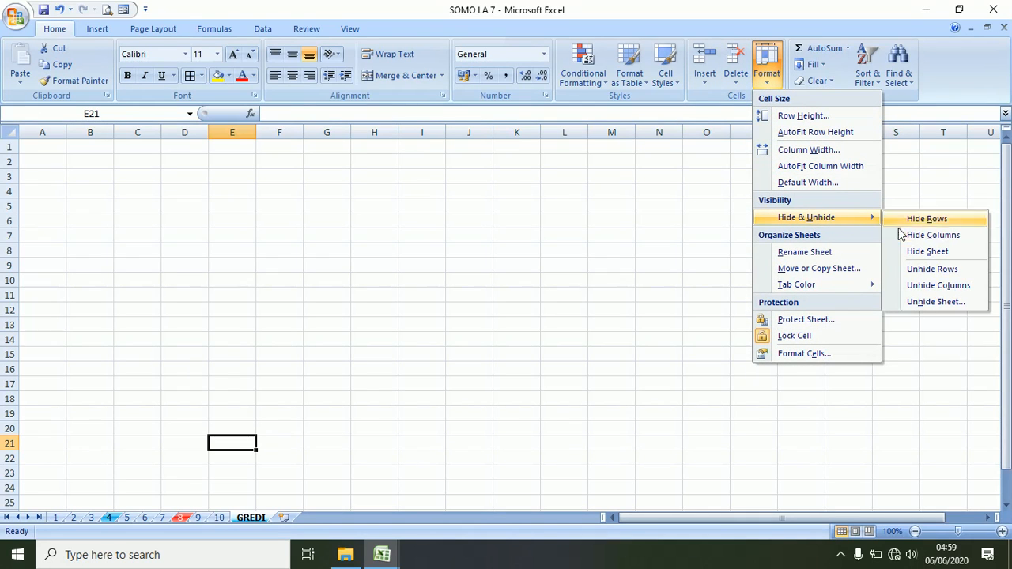
left_click(932, 302)
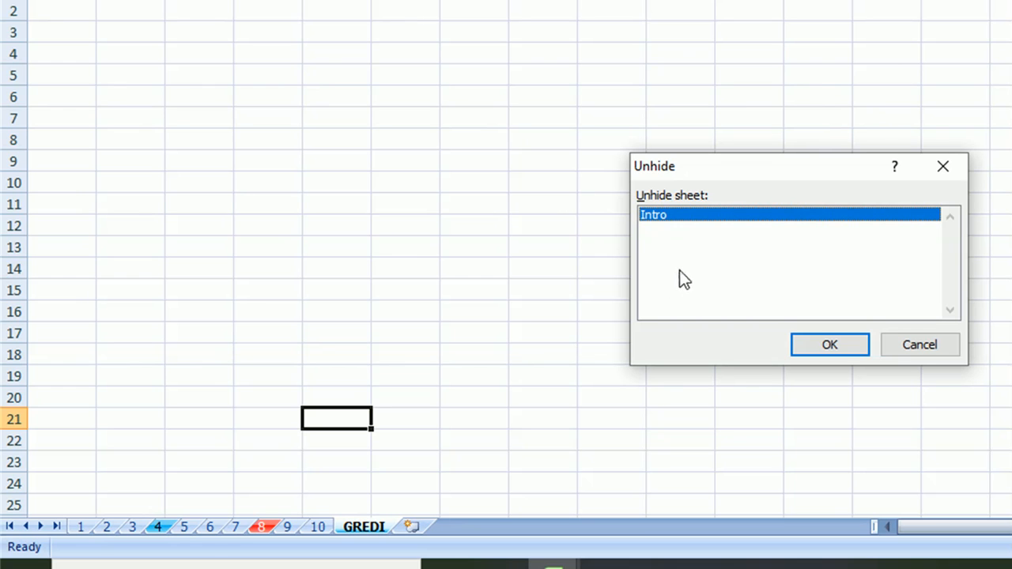
left_click(830, 344)
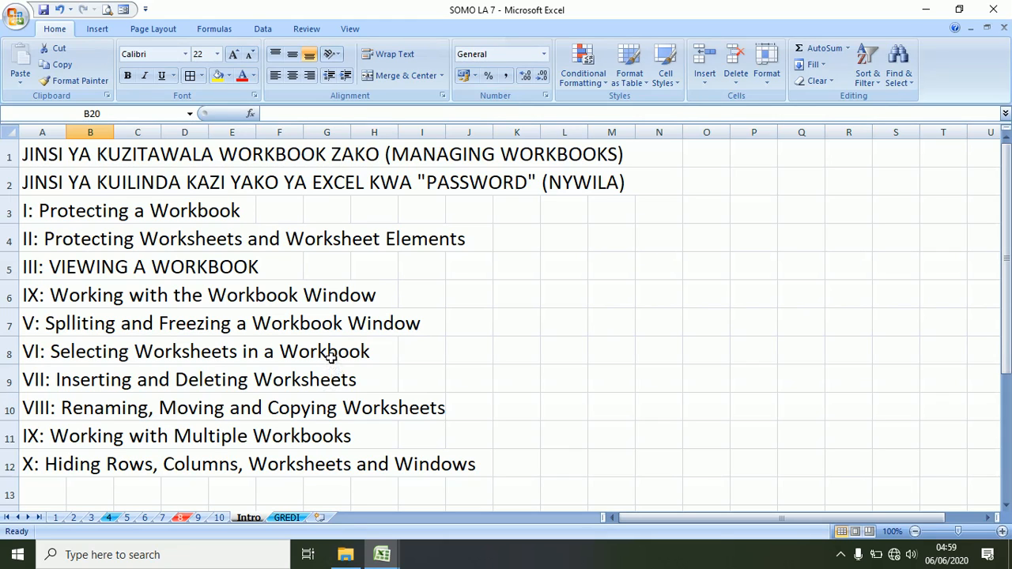
left_click(347, 31)
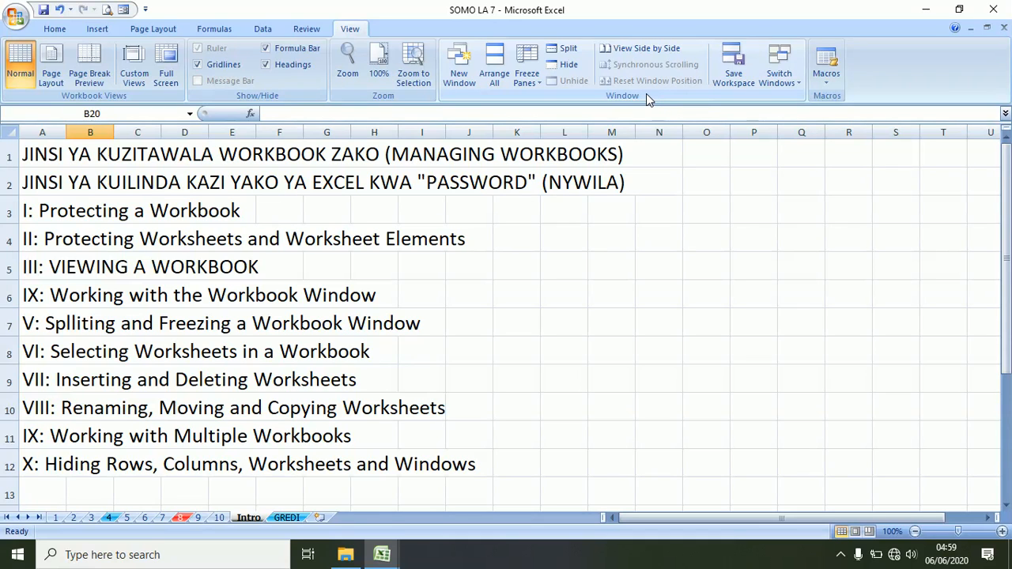
left_click(569, 66)
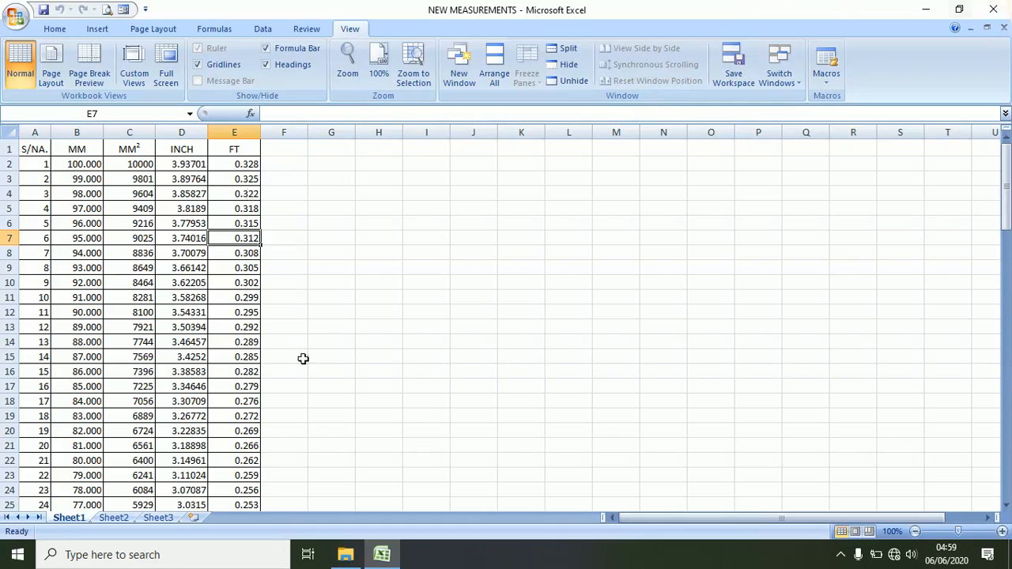
left_click(568, 64)
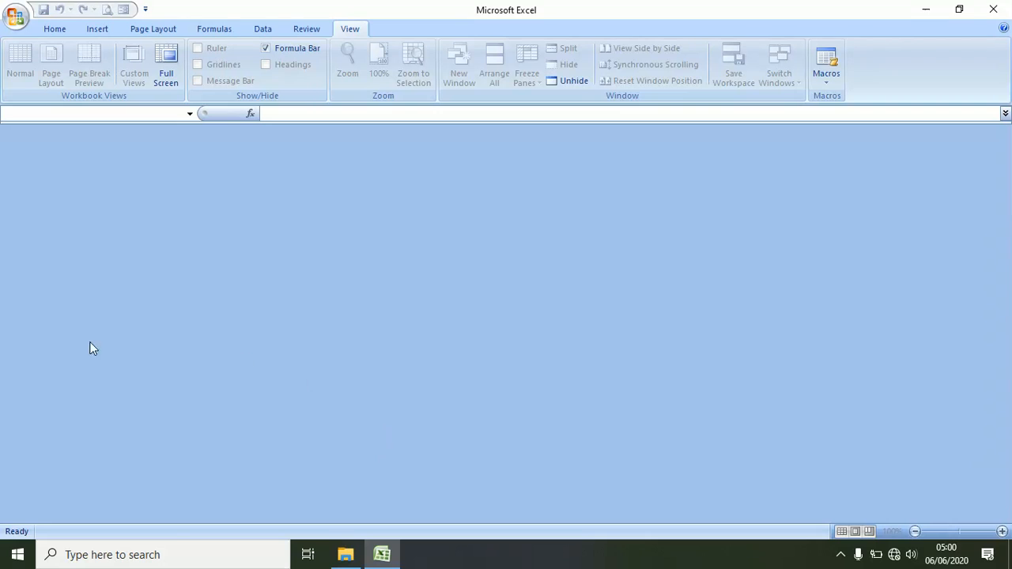
left_click(584, 85)
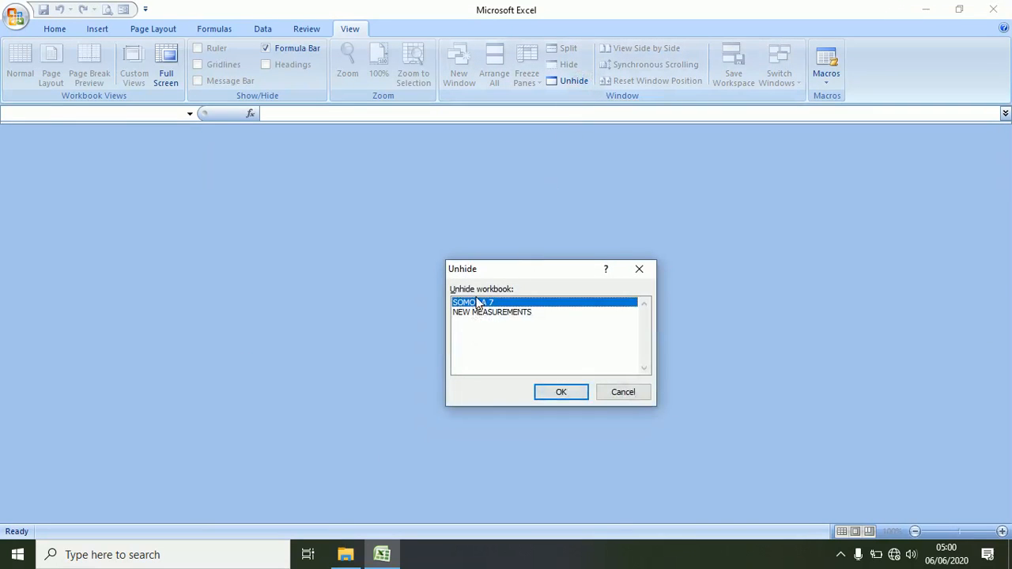
left_click(549, 394)
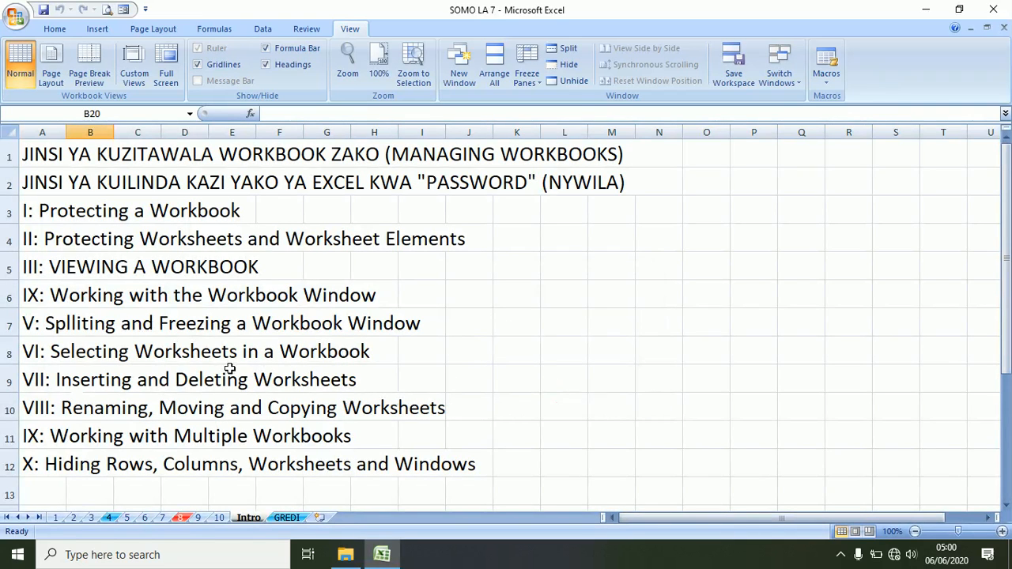
left_click(565, 81)
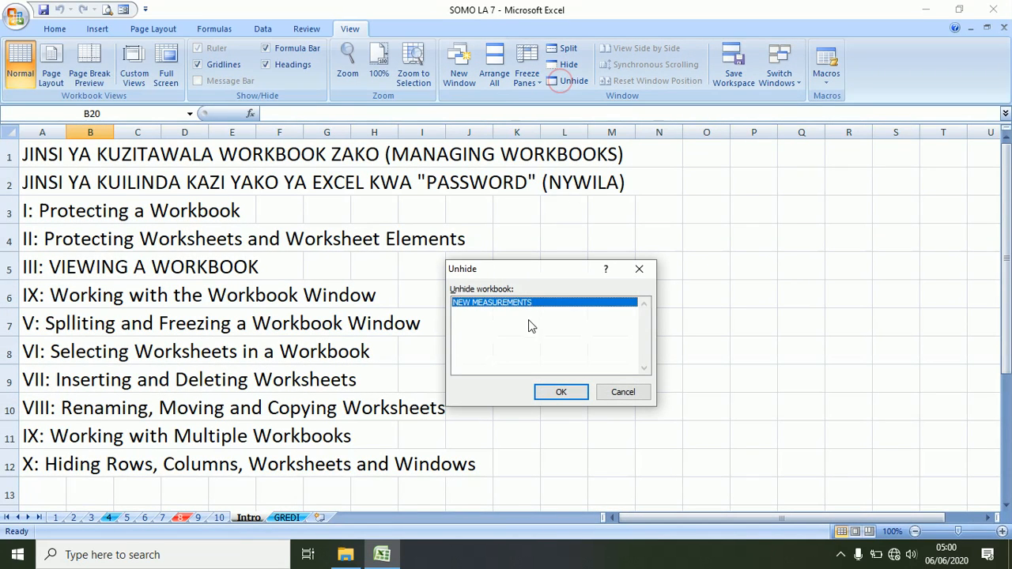
left_click(545, 391)
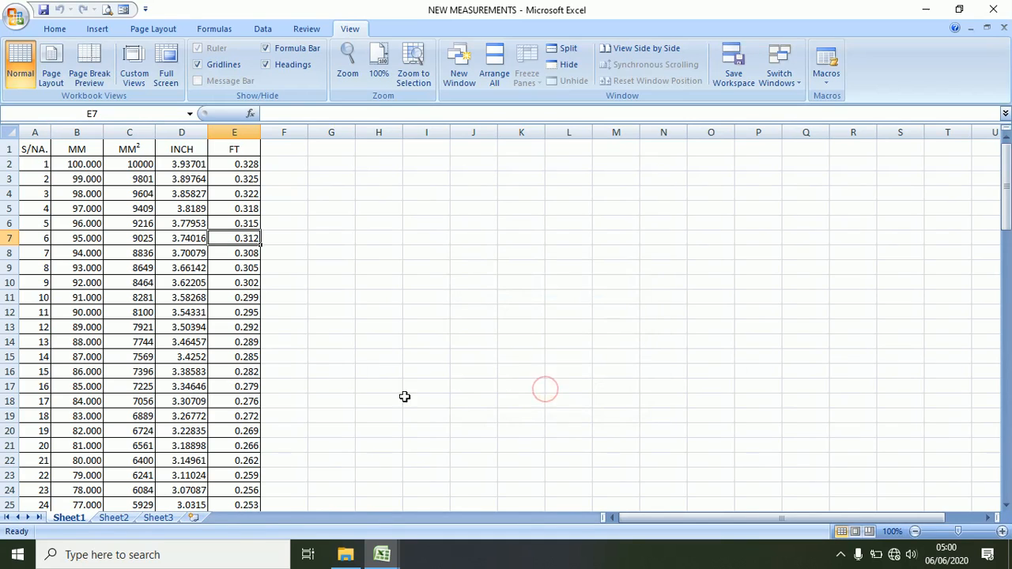
left_click(787, 79)
left_click(799, 116)
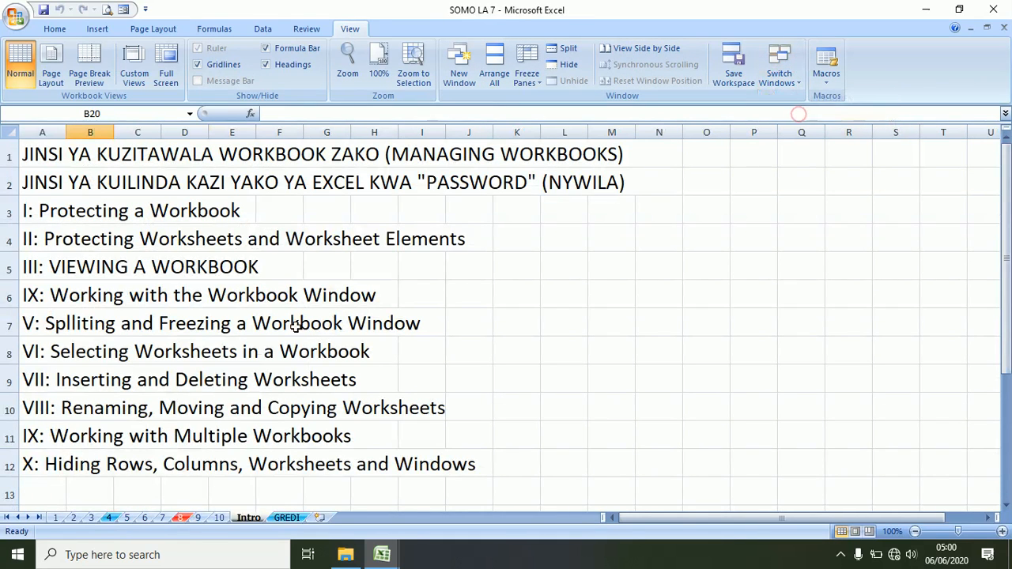
- Switch to sheet 10's NEW VALLEY school test results and select cells I6 then I5
left_click(219, 518)
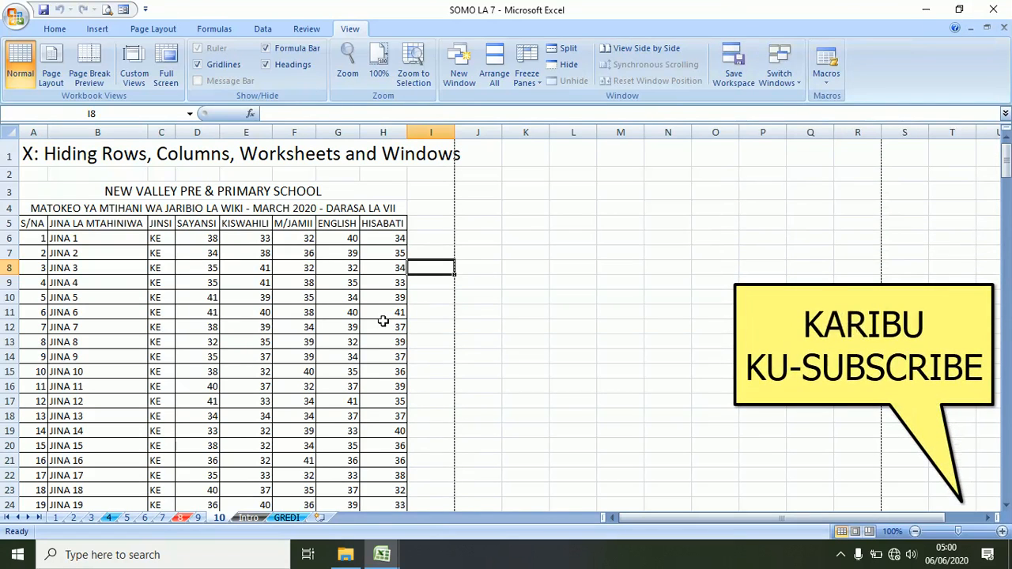
left_click(441, 241)
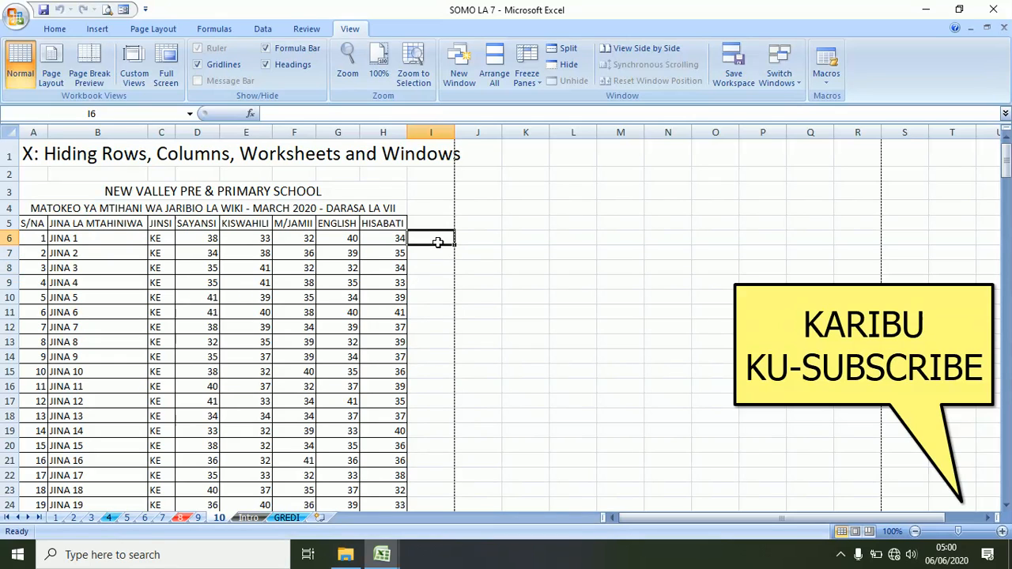
left_click(432, 221)
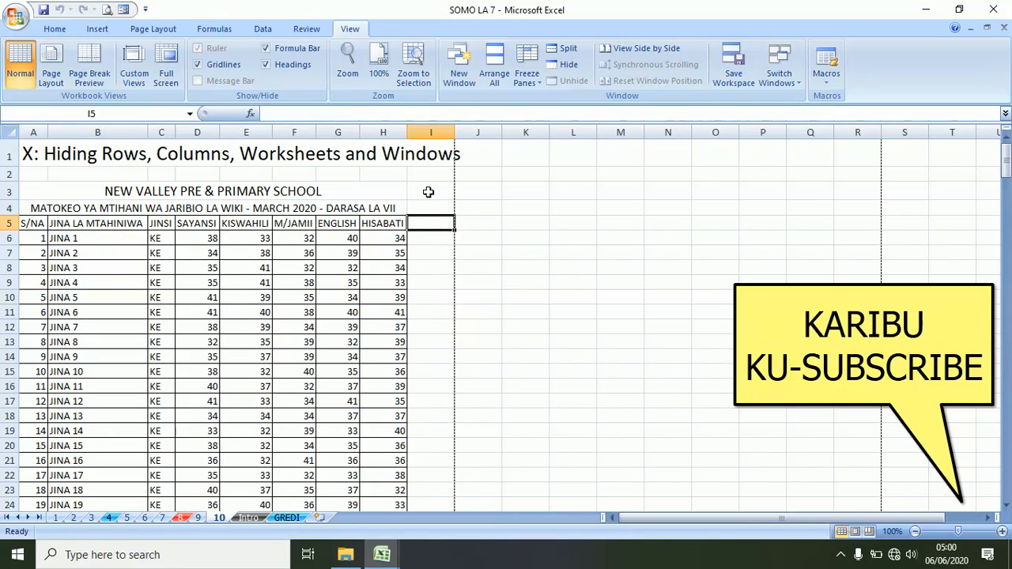